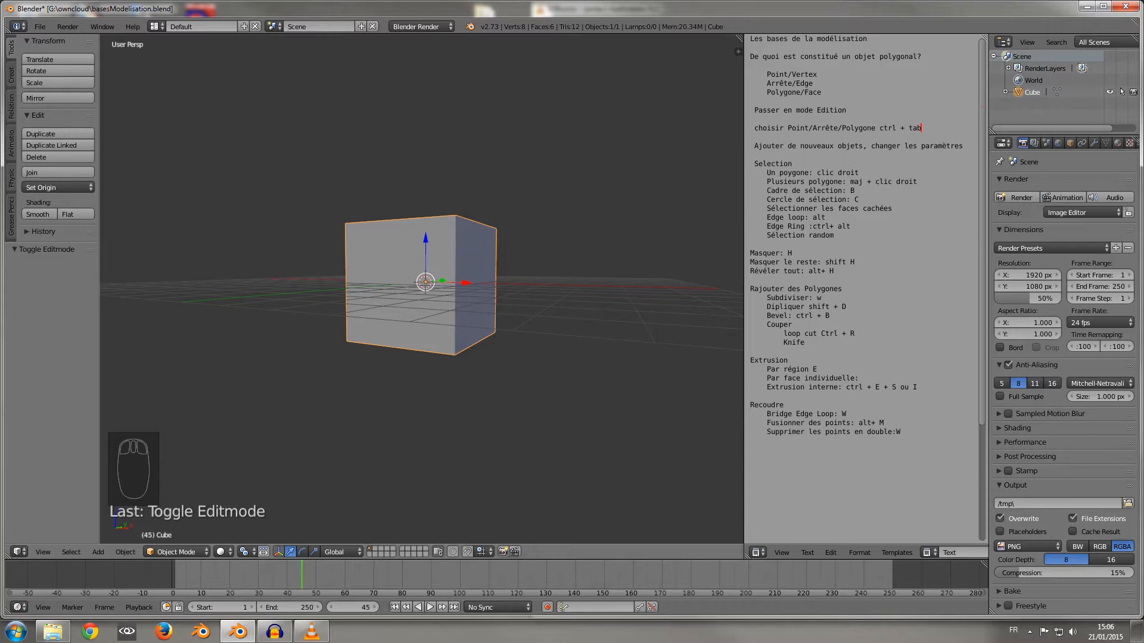
# Switch the cube to Edit Mode with vertex selection and select two adjacent vertices of its top face.
pyautogui.moveTo(425, 268); pyautogui.dragTo(424, 300, button='middle')
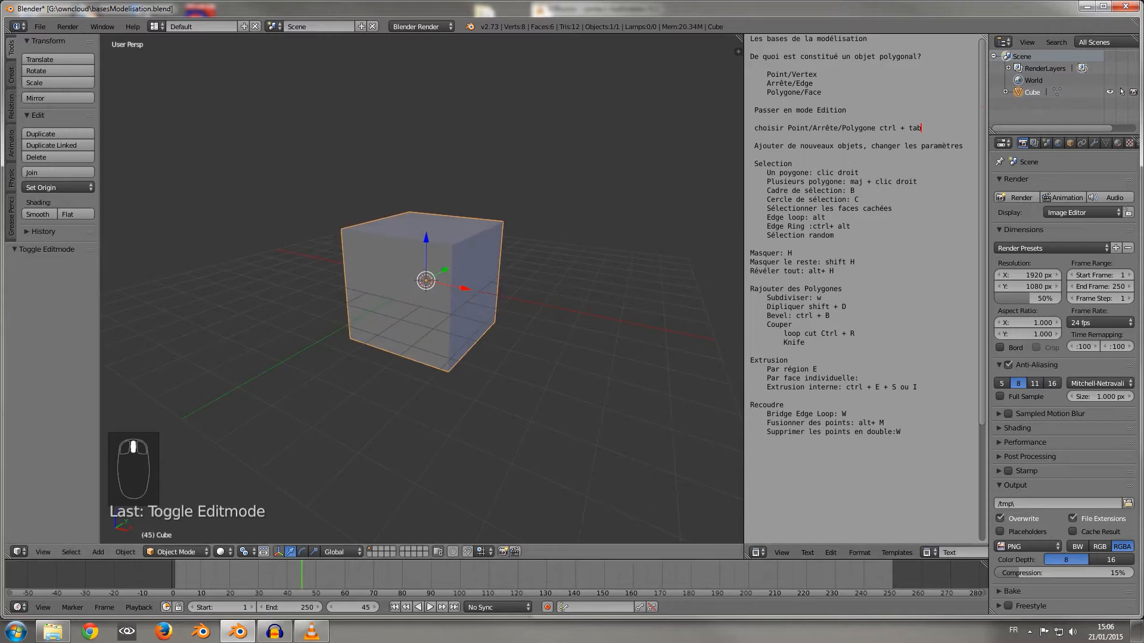
pyautogui.press('Tab')
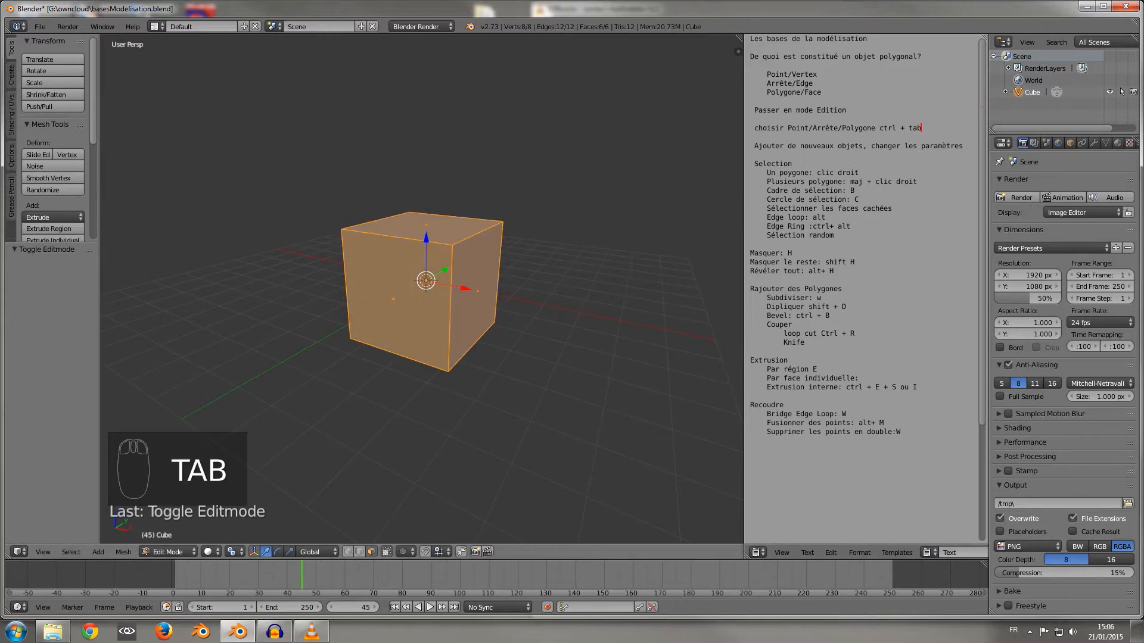
pyautogui.click(371, 552)
pyautogui.rightClick(452, 245)
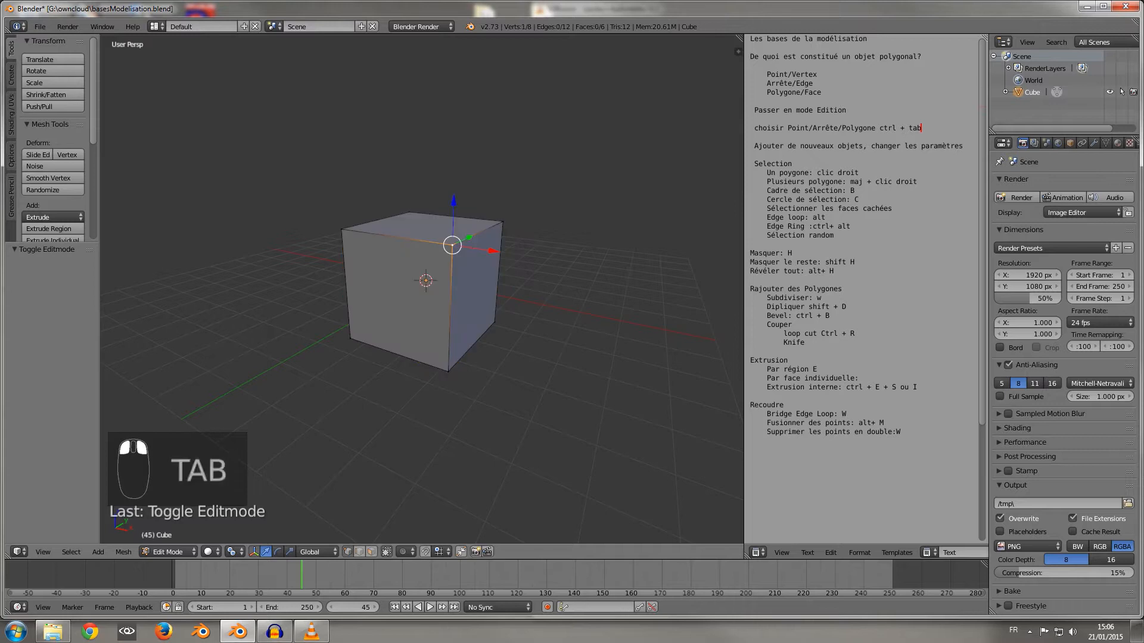
pyautogui.keyDown('shift'); pyautogui.rightClick(342, 229); pyautogui.keyUp('shift')
pyautogui.keyDown('shift'); pyautogui.rightClick(341, 229); pyautogui.keyUp('shift')
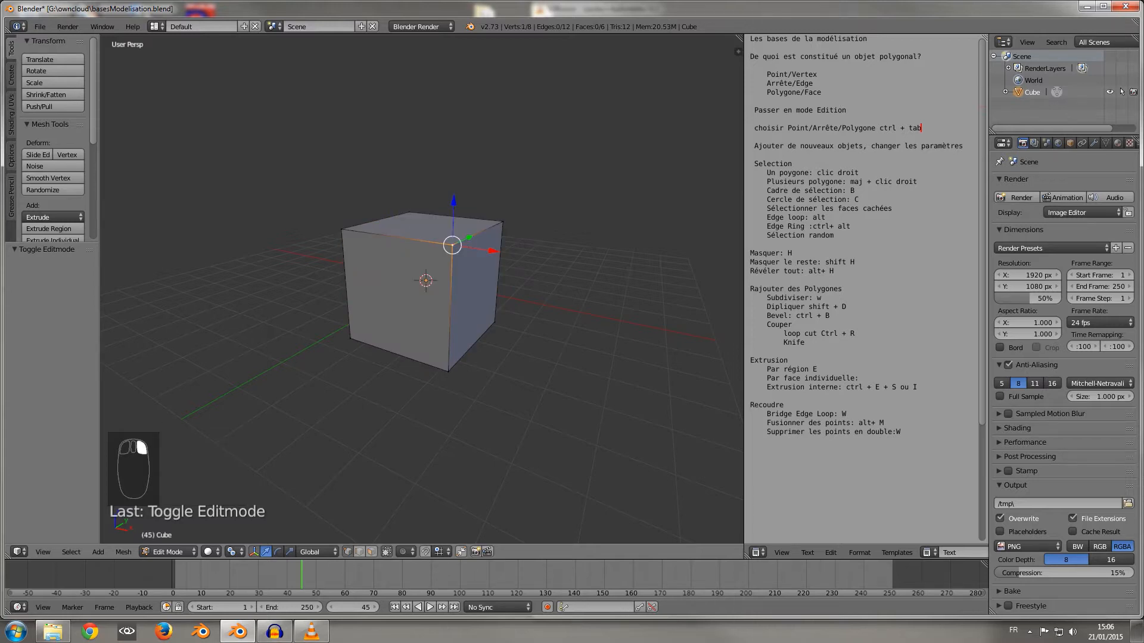
pyautogui.keyDown('shift'); pyautogui.rightClick(342, 230); pyautogui.keyUp('shift')
pyautogui.keyDown('shift'); pyautogui.rightClick(342, 229); pyautogui.keyUp('shift')
pyautogui.keyDown('shift'); pyautogui.rightClick(341, 229); pyautogui.keyUp('shift')
# Examine the cube and its selected edge from several angles, then return it to Object Mode.
pyautogui.moveTo(342, 229); pyautogui.dragTo(312, 219, button='middle')
pyautogui.scroll(2, 277, 205)
pyautogui.scroll(-2, 277, 204)
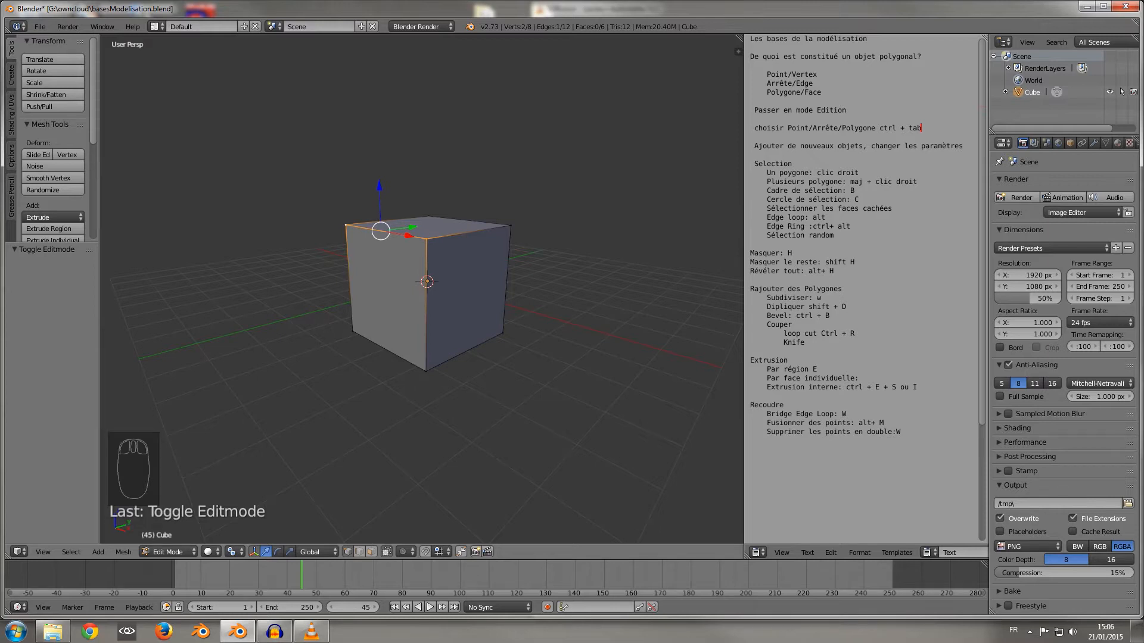
pyautogui.moveTo(313, 219); pyautogui.dragTo(282, 193, button='middle')
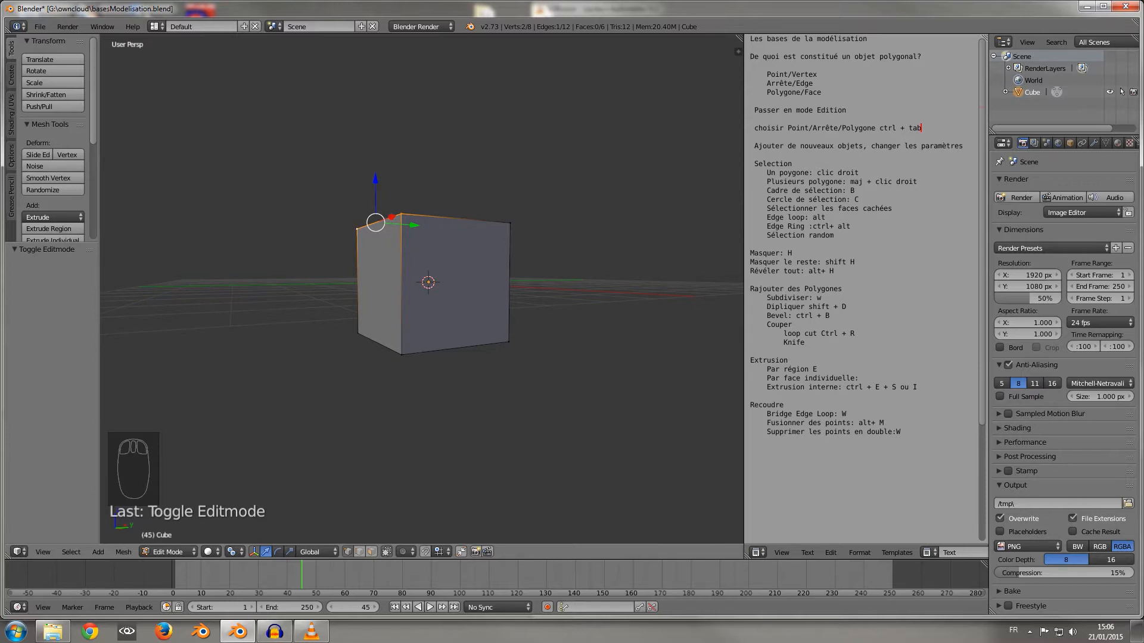
pyautogui.moveTo(417, 286); pyautogui.dragTo(429, 262, button='middle')
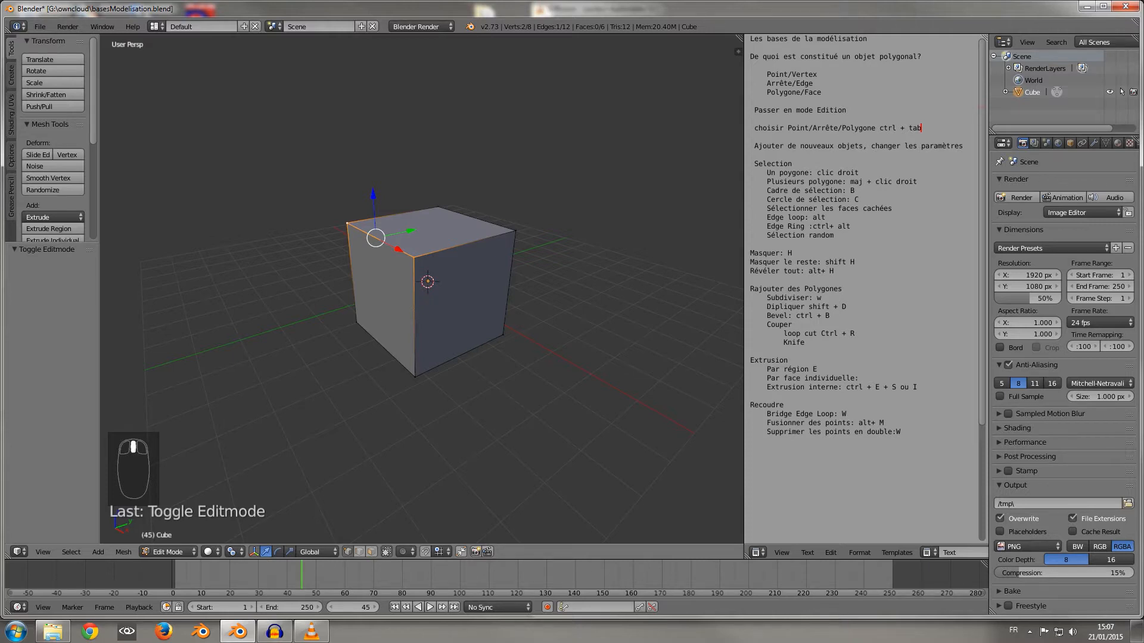
pyautogui.moveTo(382, 289); pyautogui.dragTo(476, 277, button='middle')
pyautogui.press('Tab')
pyautogui.scroll(2, 421, 289)
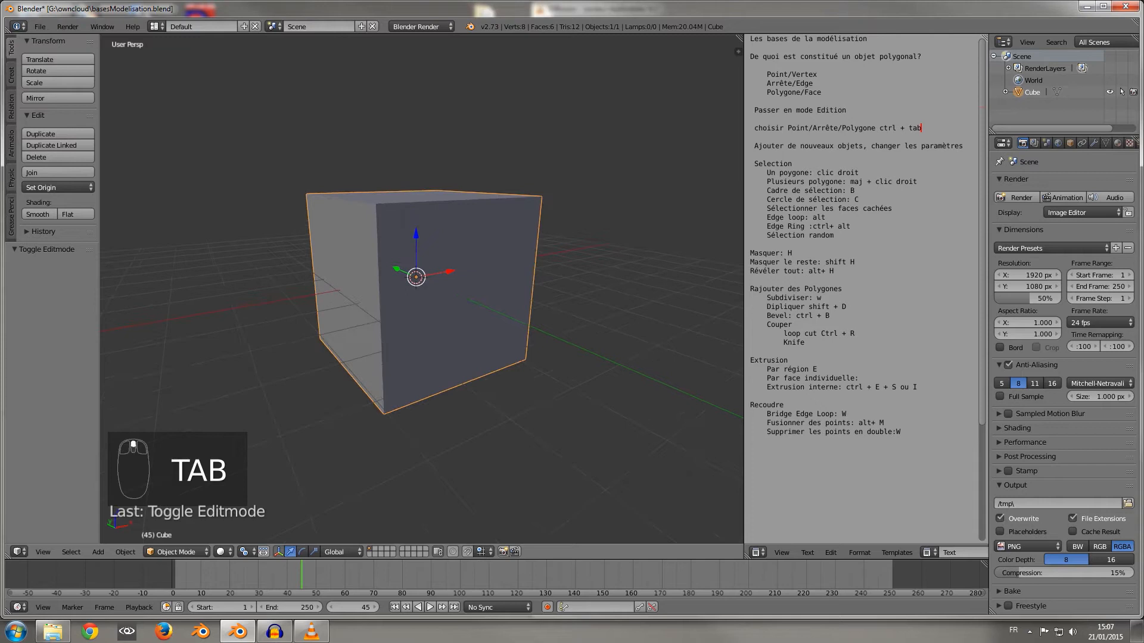
pyautogui.moveTo(422, 289); pyautogui.dragTo(453, 298, button='middle')
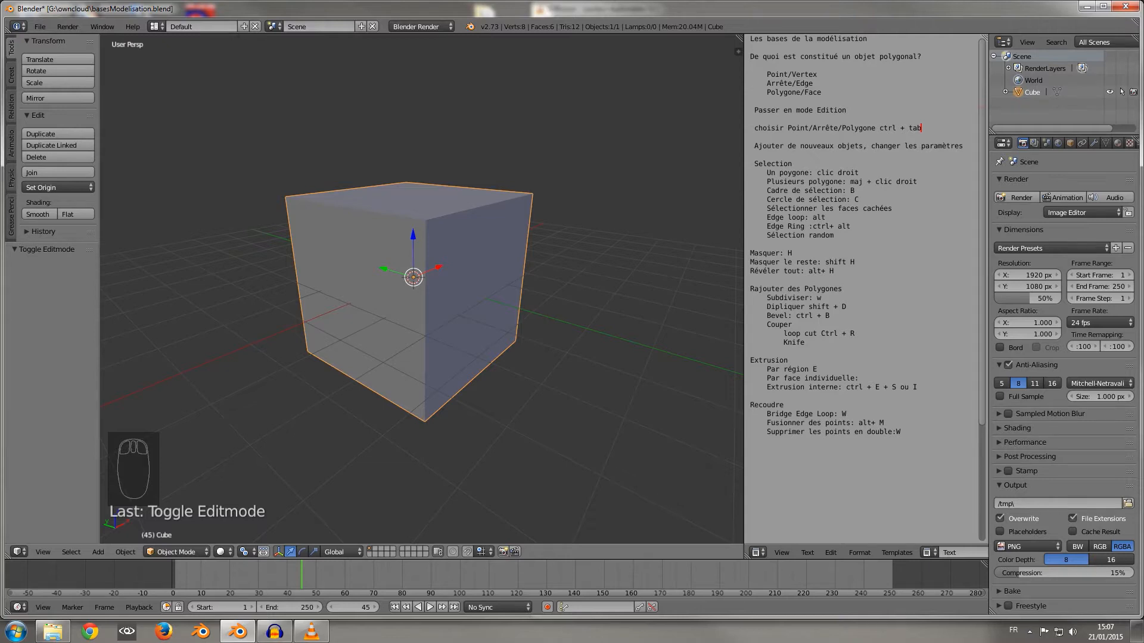
# Switch the cube to Edit Mode and back to Object Mode.
pyautogui.click(176, 552)
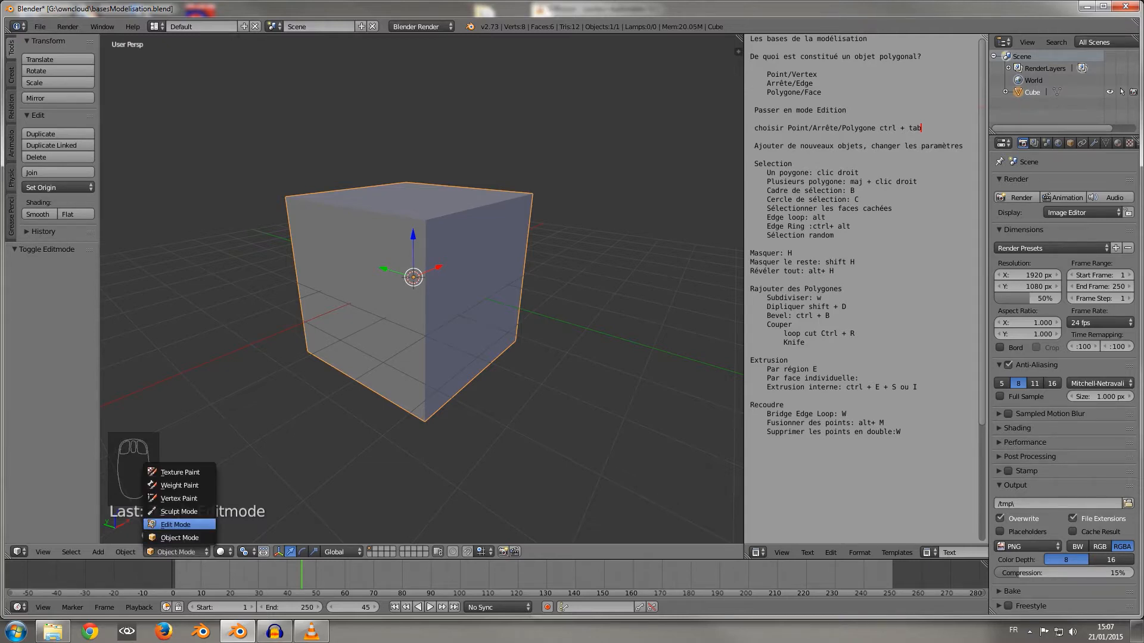
pyautogui.click(175, 525)
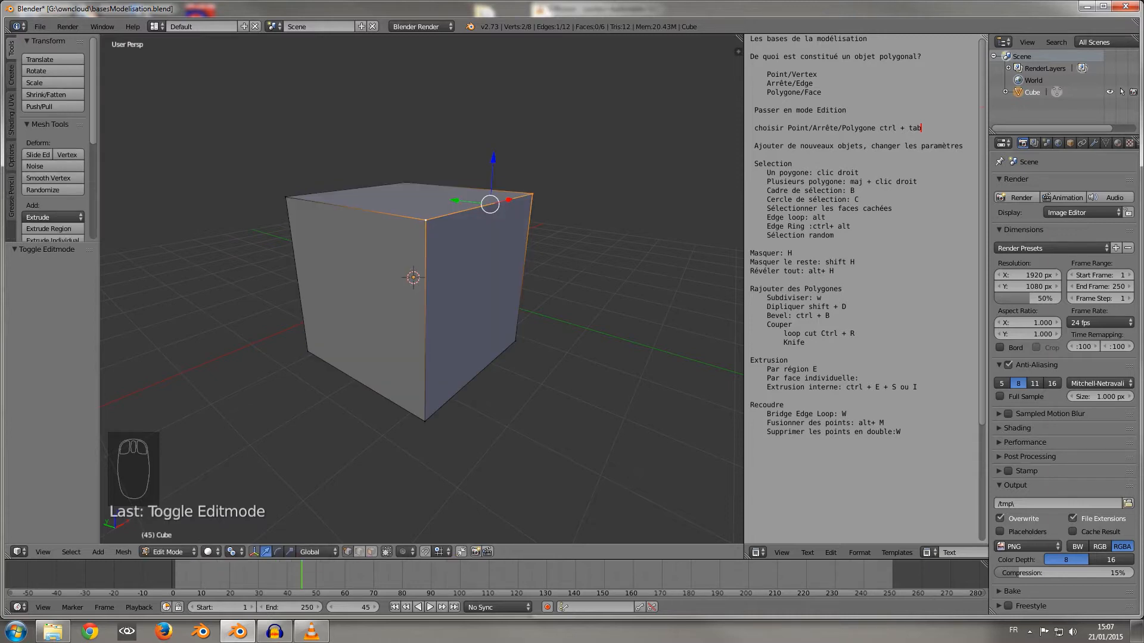
pyautogui.click(168, 551)
pyautogui.click(175, 538)
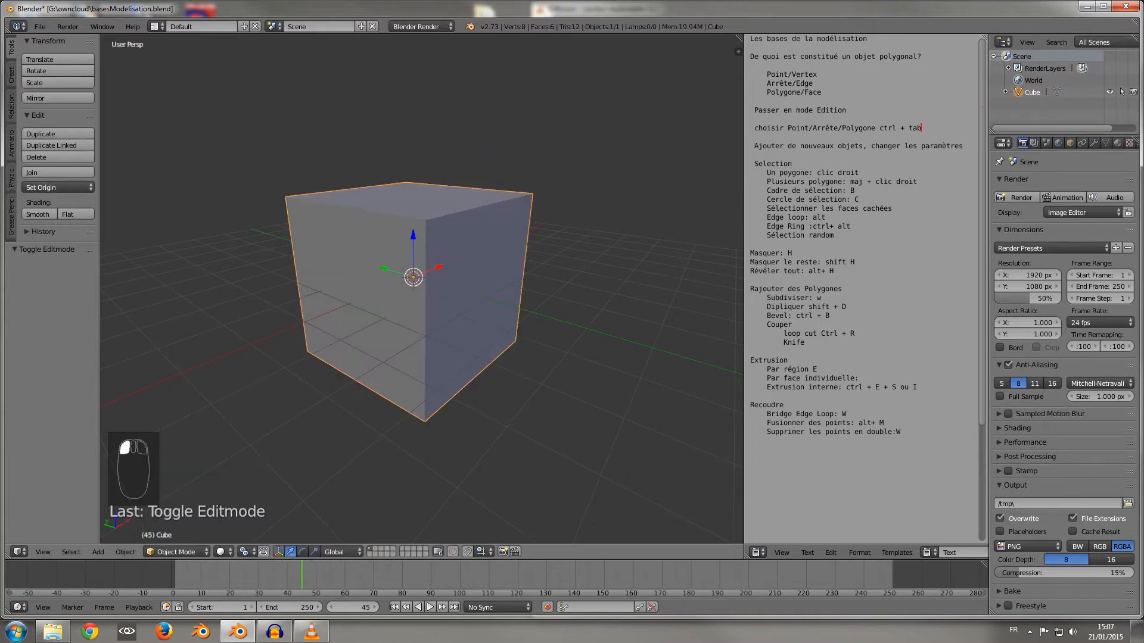
# Toggle the cube repeatedly between Object Mode and Edit Mode, ending in Edit Mode.
pyautogui.press('Tab')
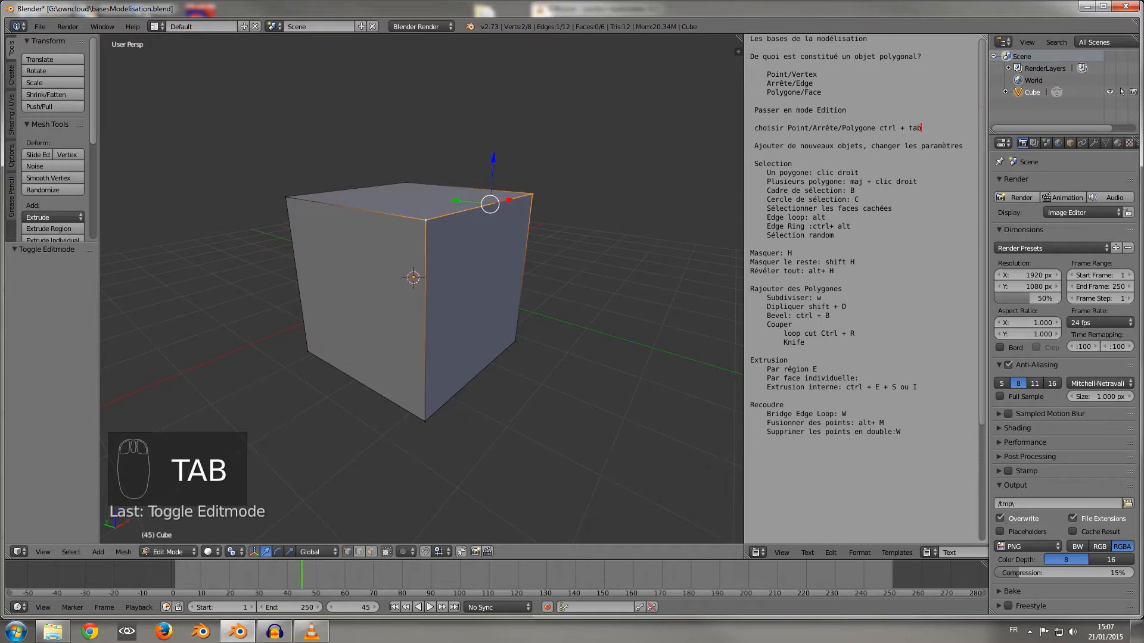
pyautogui.press('Tab')
pyautogui.press('Tab')
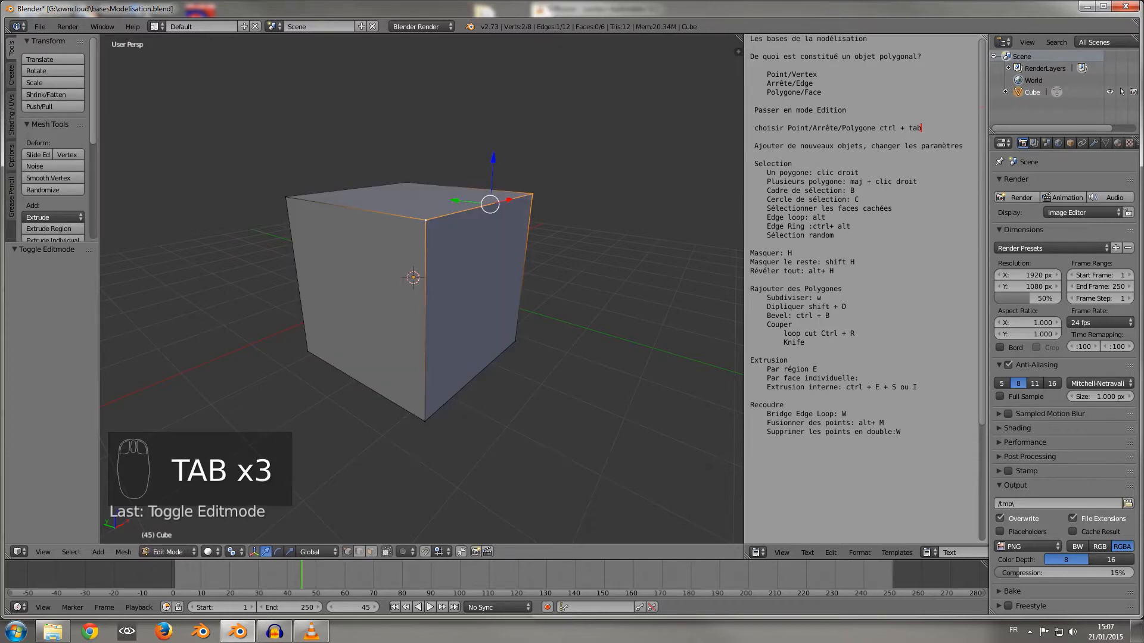
pyautogui.press('Tab')
pyautogui.press('Tab')
pyautogui.press('Tab')
pyautogui.press('Tab')
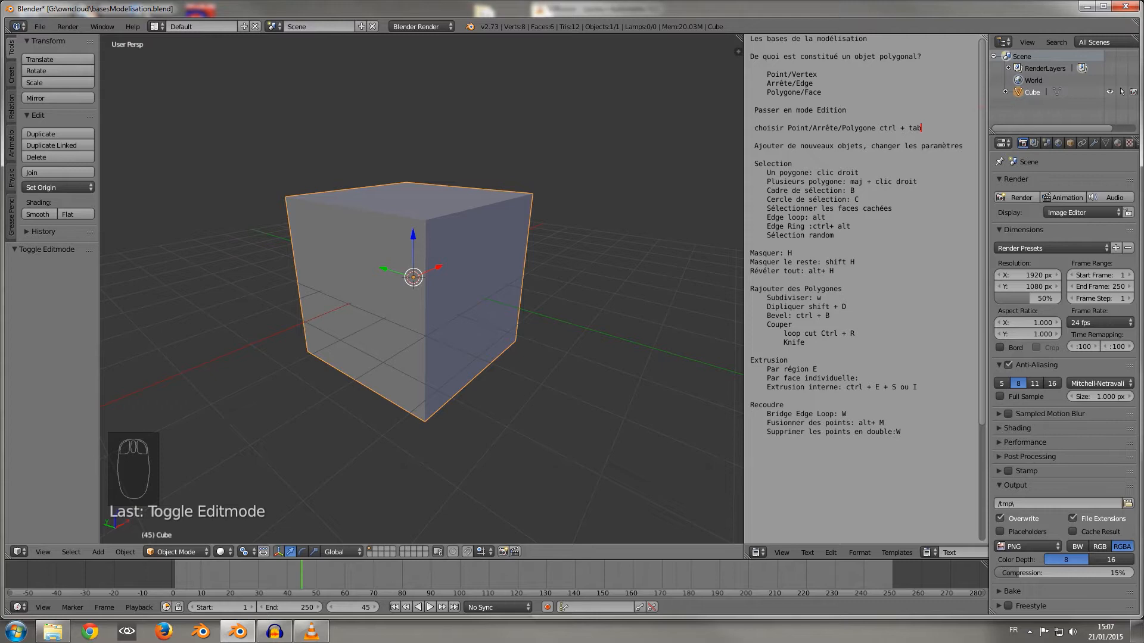
pyautogui.press('Tab')
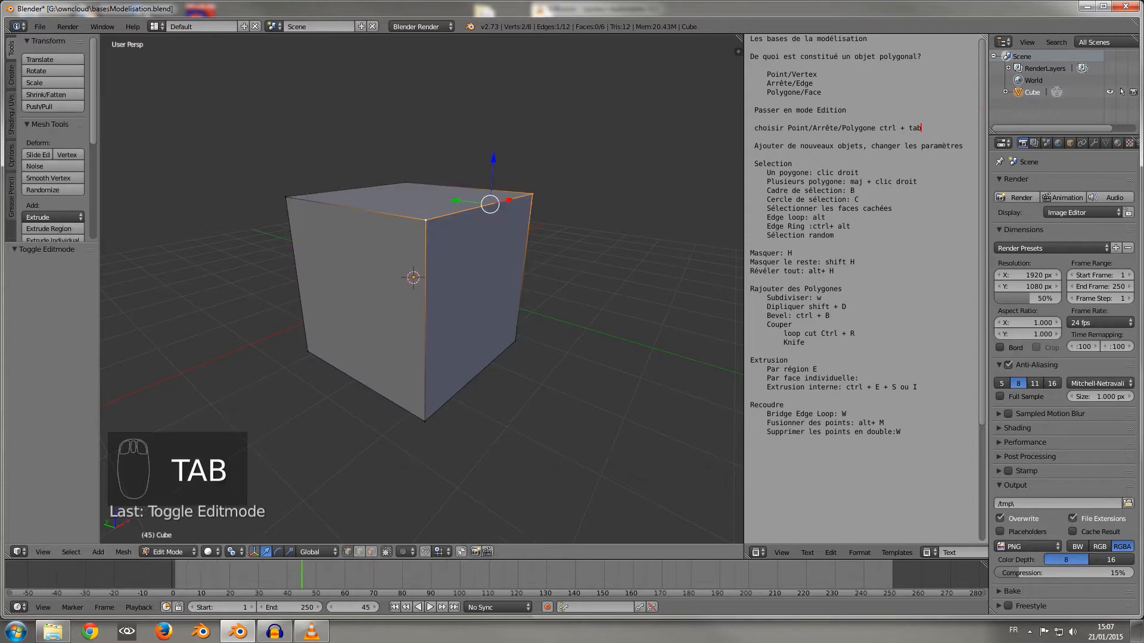
# Select each of the four top corner vertices of the cube in turn, ending on the rear one.
pyautogui.moveTo(407, 286); pyautogui.dragTo(408, 316, button='middle')
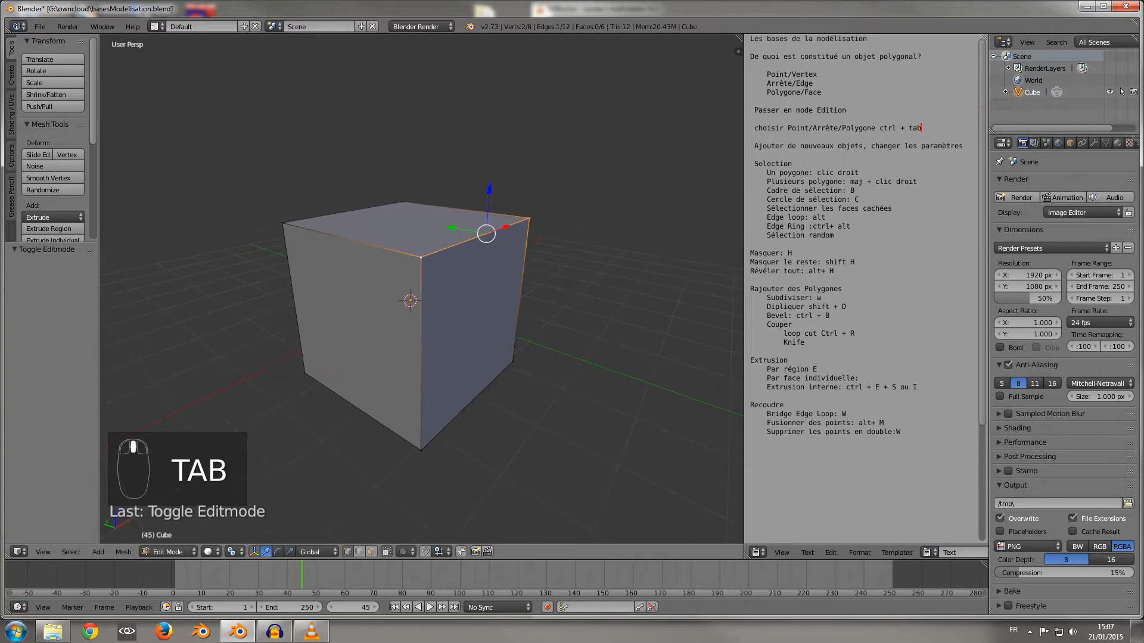
pyautogui.rightClick(282, 223)
pyautogui.rightClick(421, 257)
pyautogui.rightClick(528, 219)
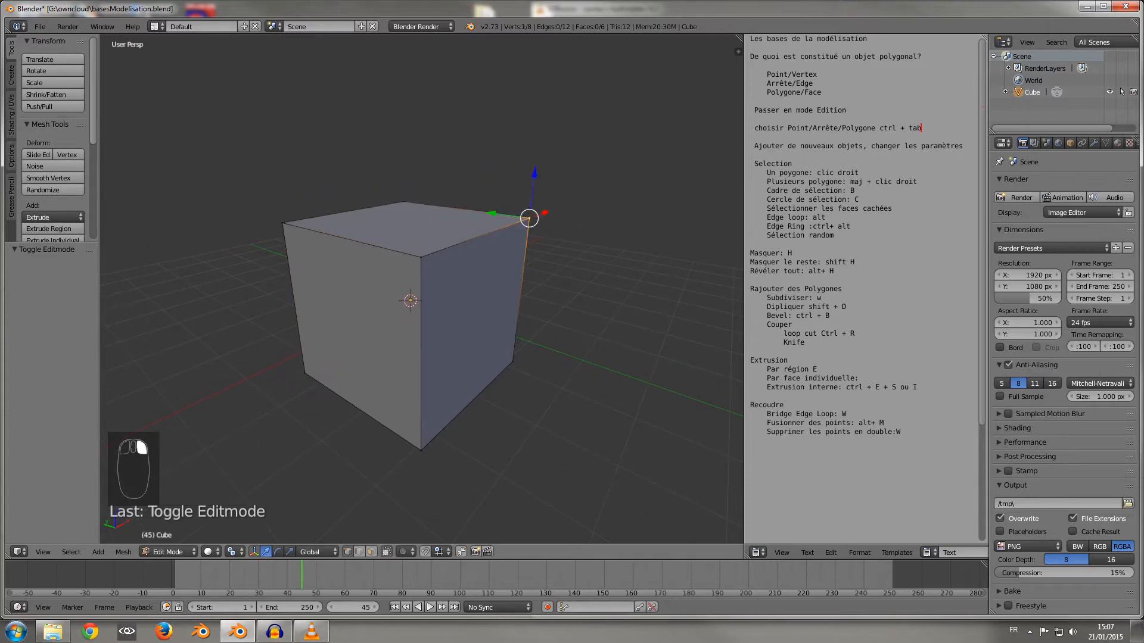
pyautogui.rightClick(403, 202)
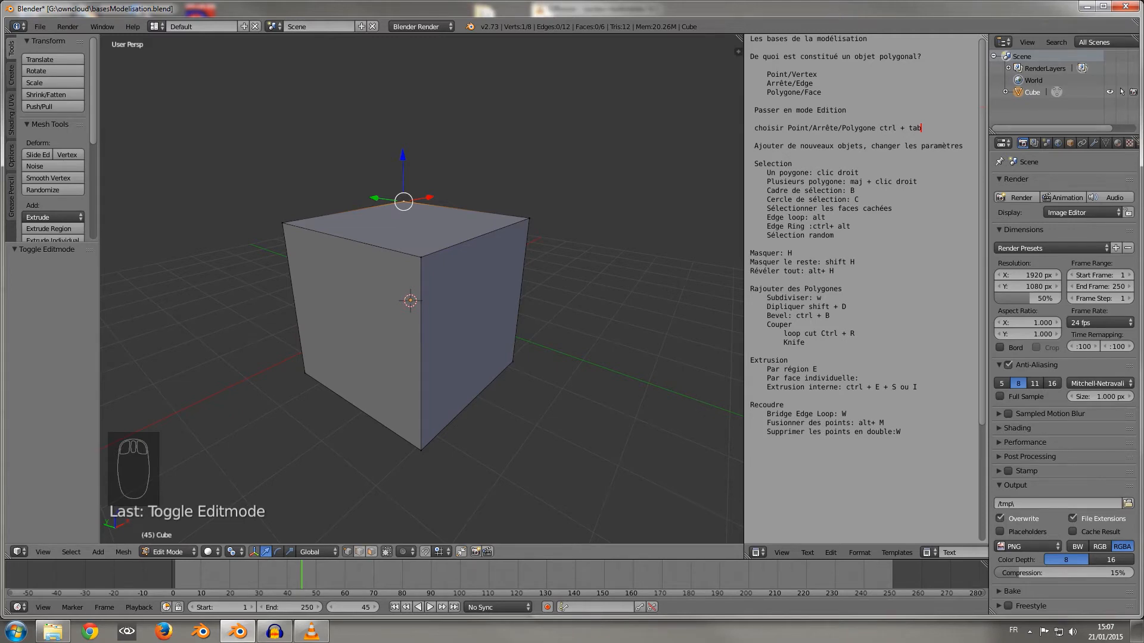
# Cycle the mesh select mode through edge, face and vertex, and finish with Face select mode.
pyautogui.click(360, 552)
pyautogui.click(371, 552)
pyautogui.click(348, 552)
pyautogui.click(359, 552)
pyautogui.click(371, 552)
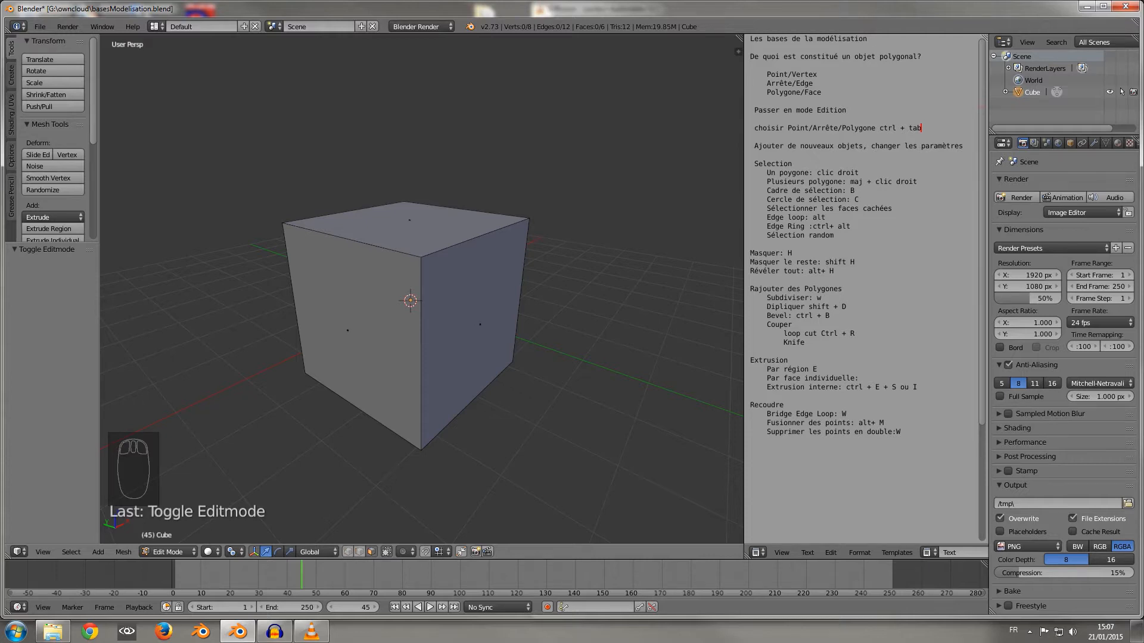
pyautogui.hotkey('ctrl', 'Tab')
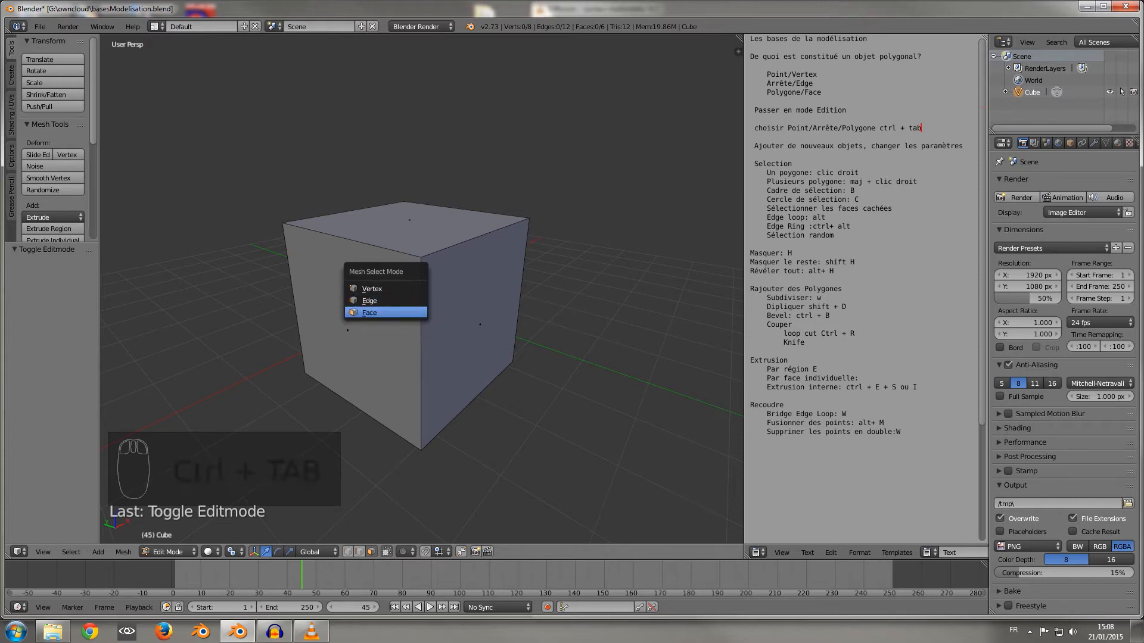
pyautogui.click(387, 313)
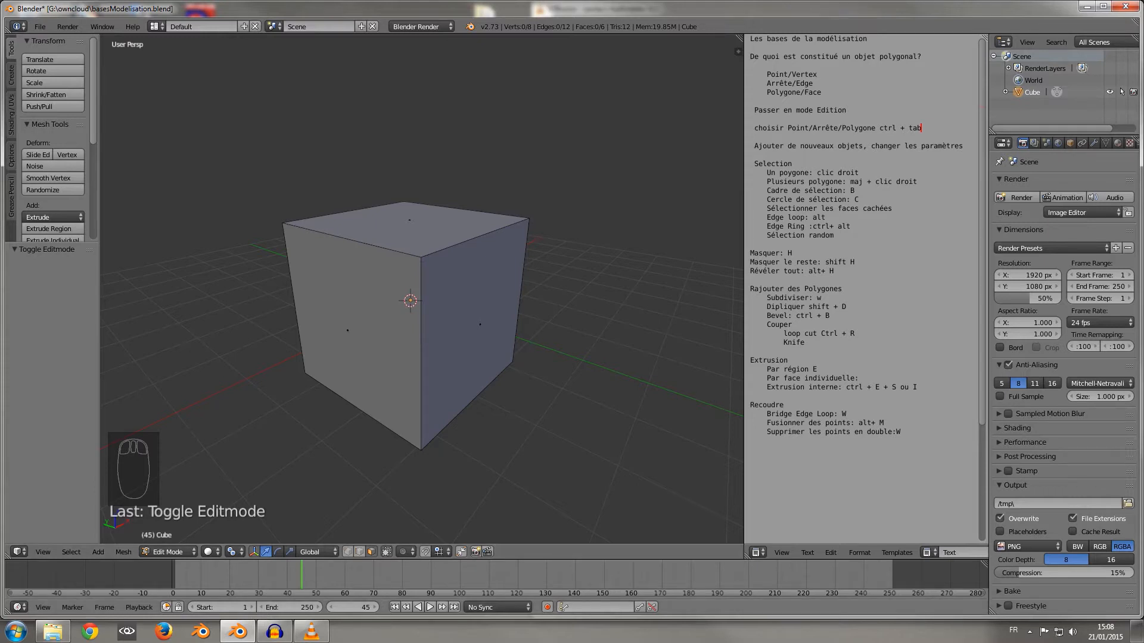
# Enable vertex and edge selection together with face selection.
pyautogui.keyDown('shift'); pyautogui.click(348, 552); pyautogui.keyUp('shift')
pyautogui.keyDown('shift'); pyautogui.click(359, 552); pyautogui.keyUp('shift')
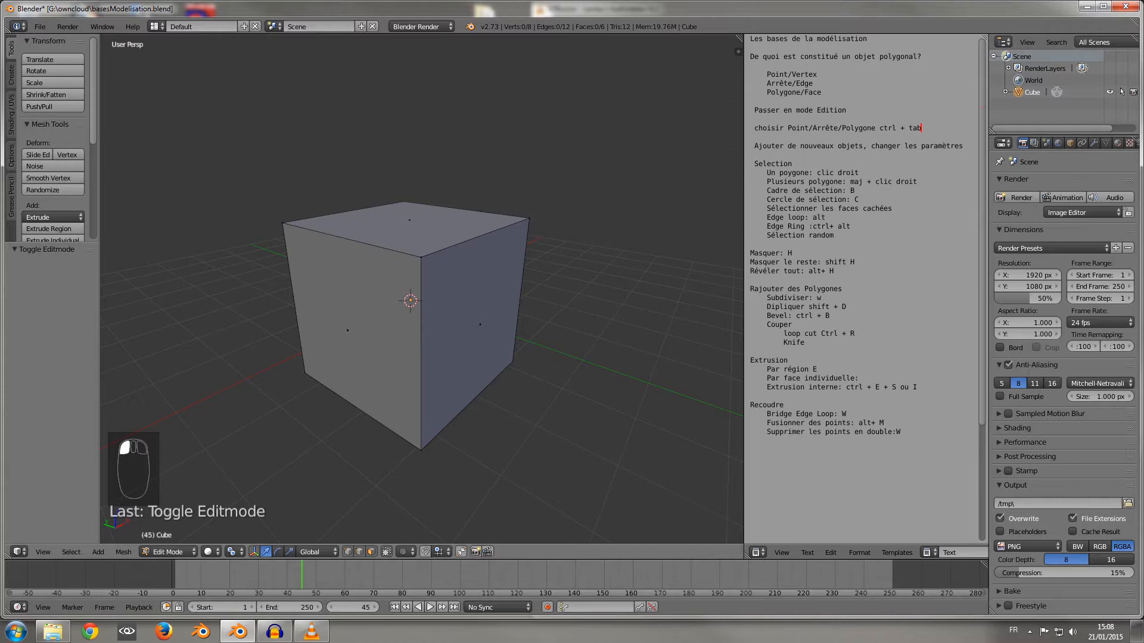
pyautogui.keyDown('shift'); pyautogui.click(348, 552); pyautogui.keyUp('shift')
pyautogui.keyDown('shift'); pyautogui.click(360, 552); pyautogui.keyUp('shift')
# Select a top vertex, a top edge and individual faces of the cube in turn with all select modes active.
pyautogui.moveTo(417, 298); pyautogui.dragTo(415, 286, button='middle')
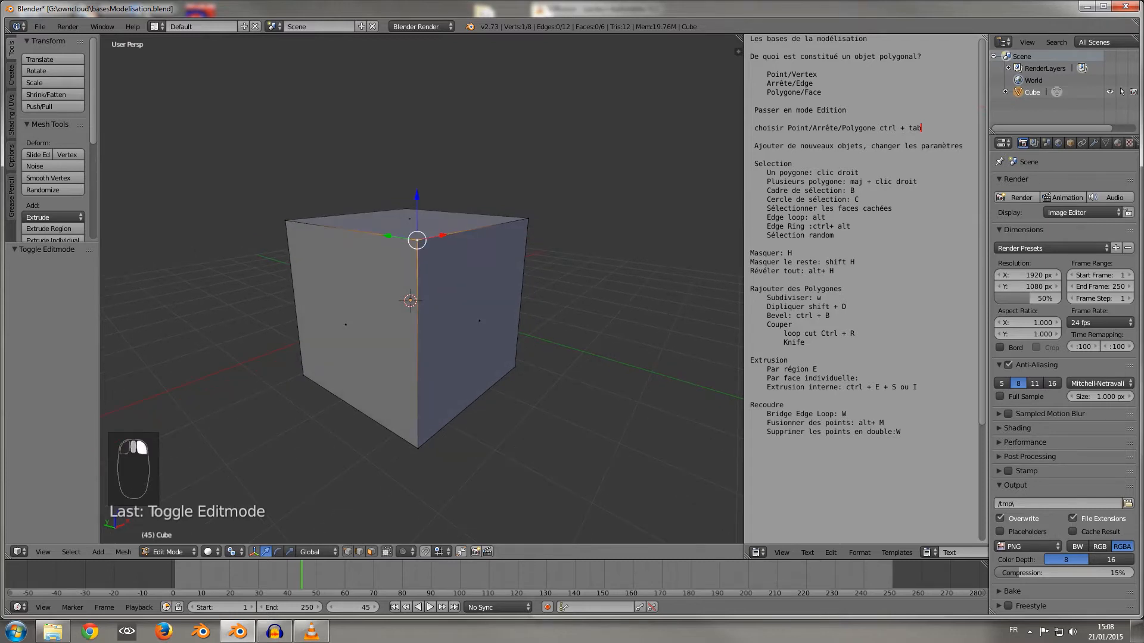
pyautogui.rightClick(474, 230)
pyautogui.rightClick(479, 320)
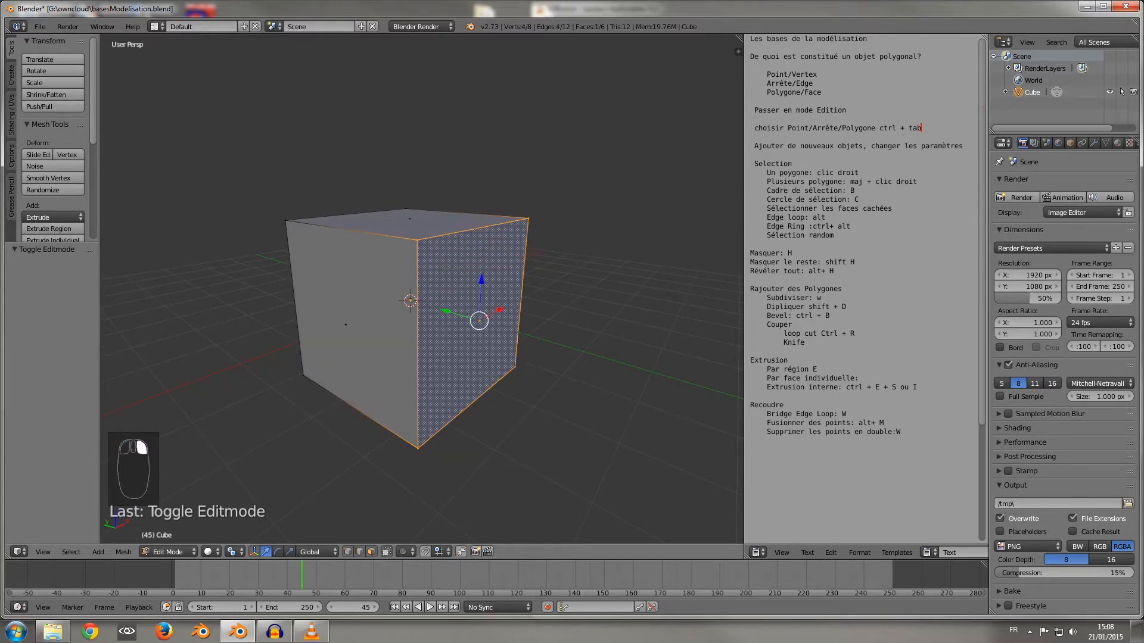
pyautogui.rightClick(409, 220)
pyautogui.rightClick(479, 321)
pyautogui.keyDown('shift'); pyautogui.rightClick(417, 240); pyautogui.keyUp('shift')
pyautogui.rightClick(345, 324)
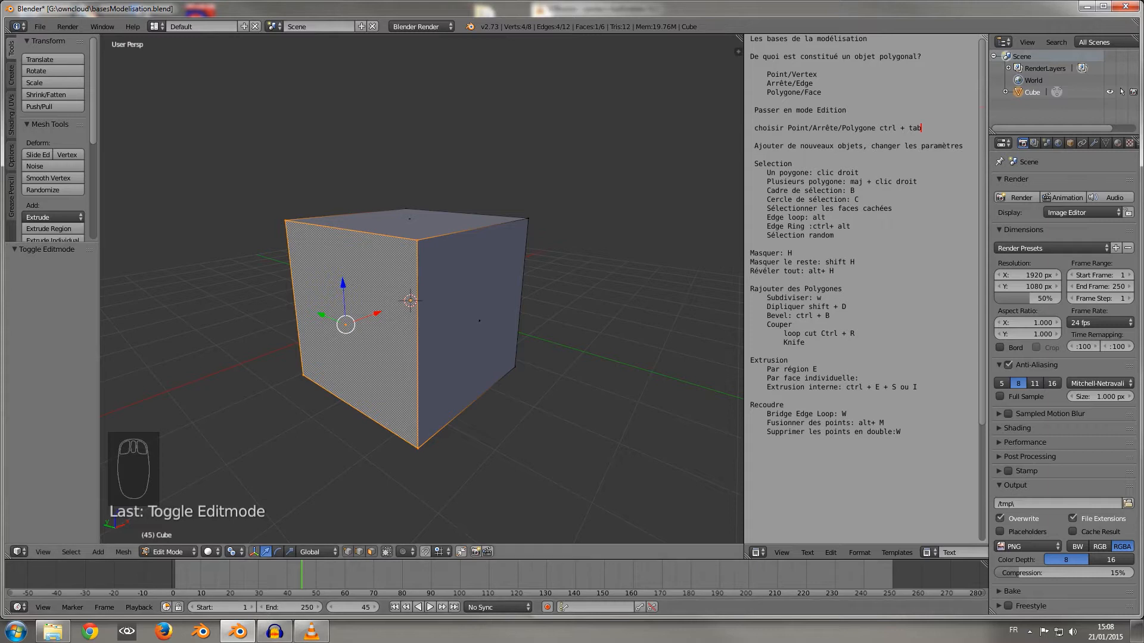
# Restrict selection to faces and select the cube's visible faces one by one, ending on the top face.
pyautogui.click(371, 552)
pyautogui.rightClick(346, 324)
pyautogui.rightClick(409, 219)
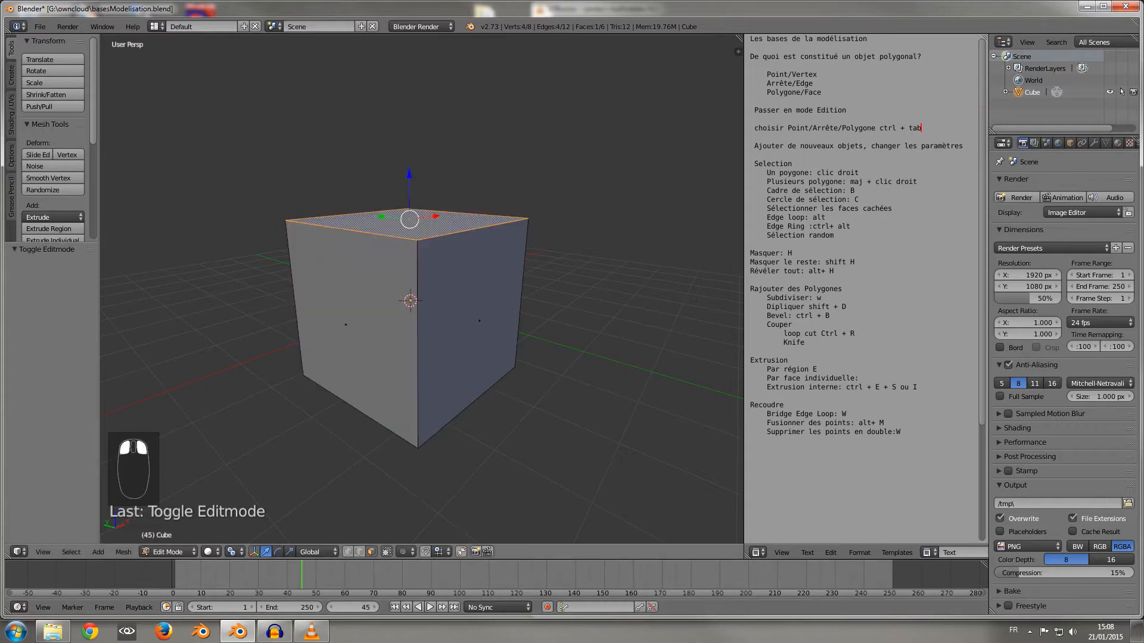
pyautogui.rightClick(479, 322)
pyautogui.rightClick(345, 325)
pyautogui.rightClick(410, 219)
# Switch the select mode through vertex, edge and face, and end in vertex selection with the top face selected.
pyautogui.click(348, 552)
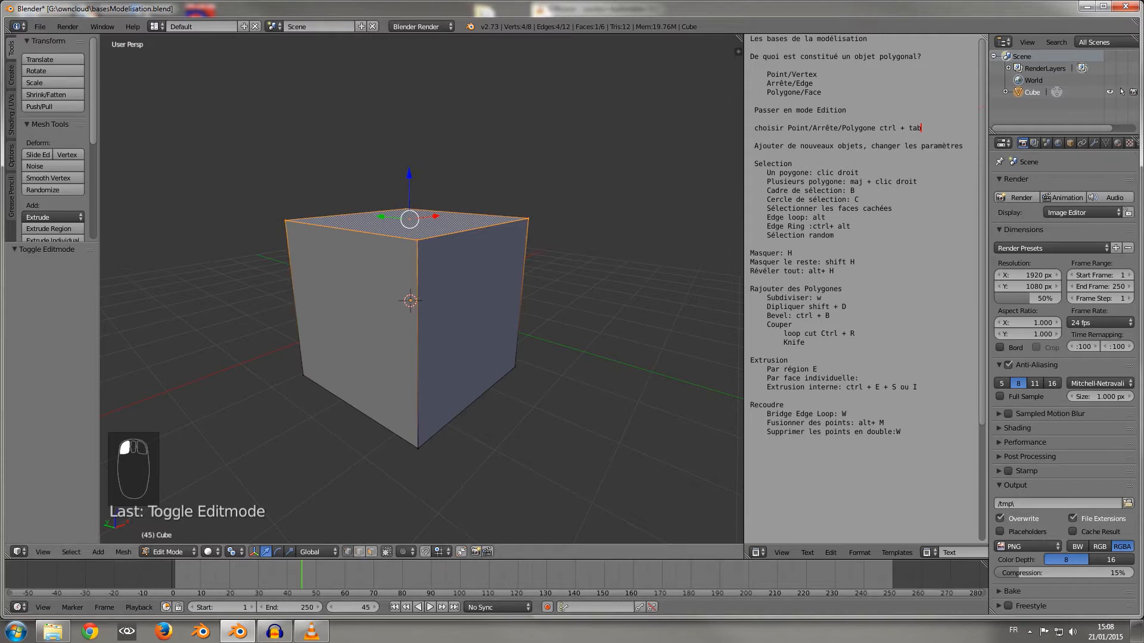
pyautogui.click(359, 552)
pyautogui.click(371, 551)
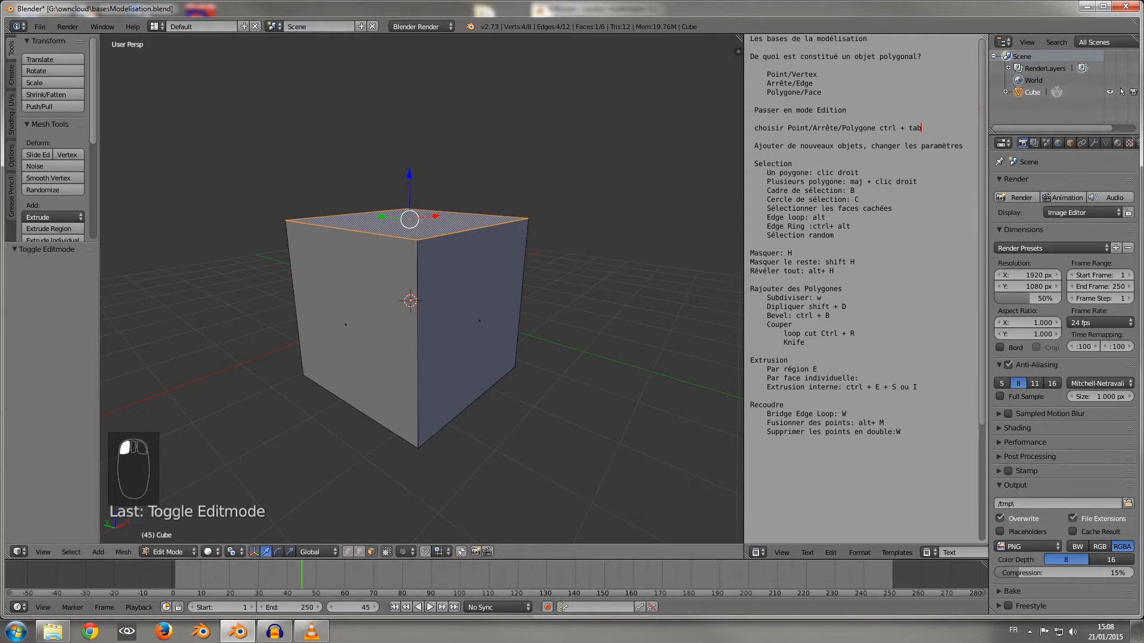
pyautogui.click(348, 551)
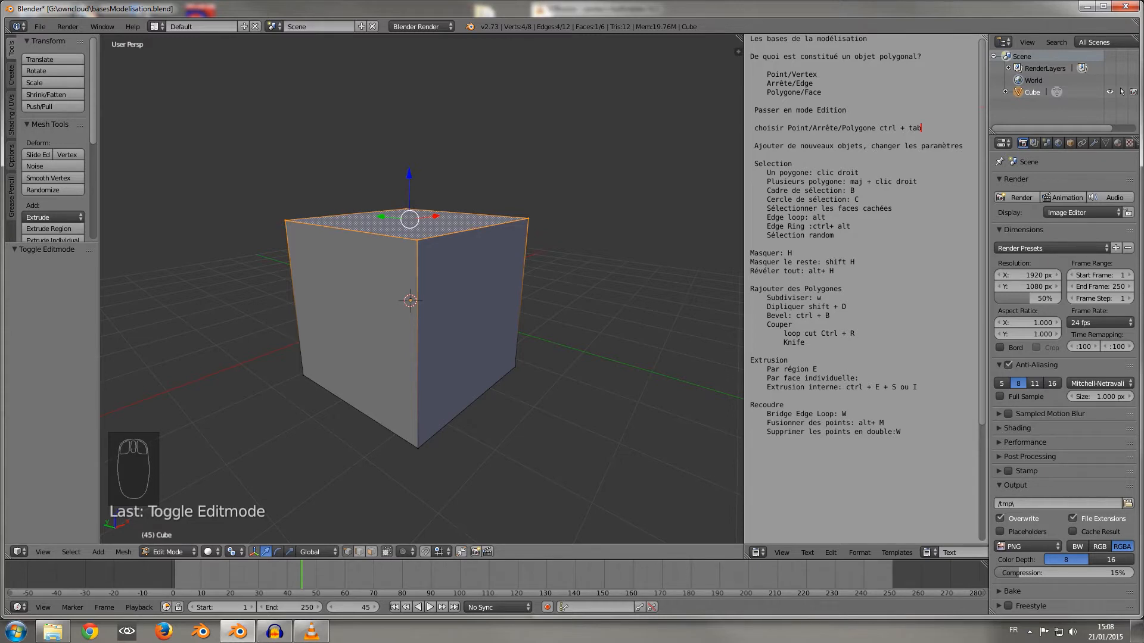
# Return to Object Mode and delete the cube.
pyautogui.press('Tab')
pyautogui.press('Delete')
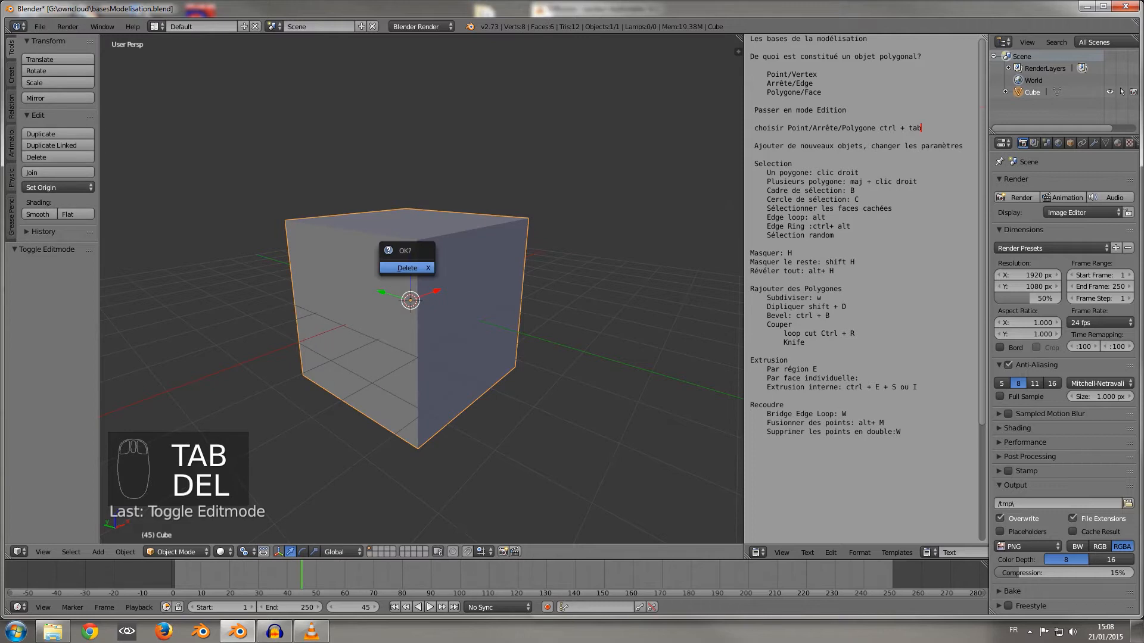
pyautogui.press('Return')
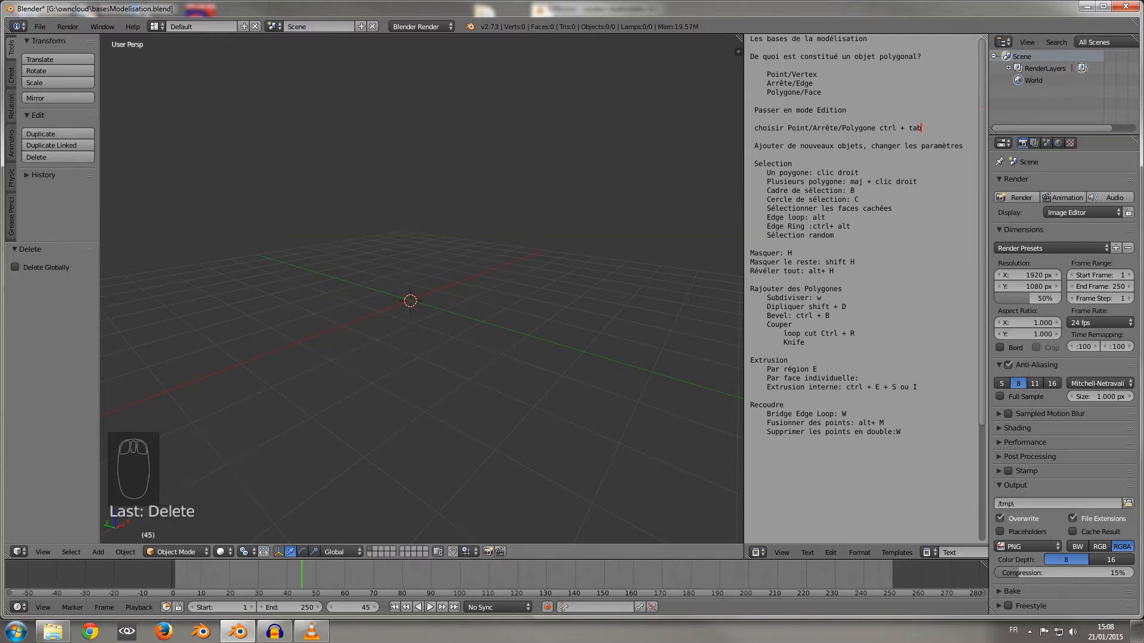
# Examine the primitive creation tools and the object types offered for adding to the scene.
pyautogui.click(11, 75)
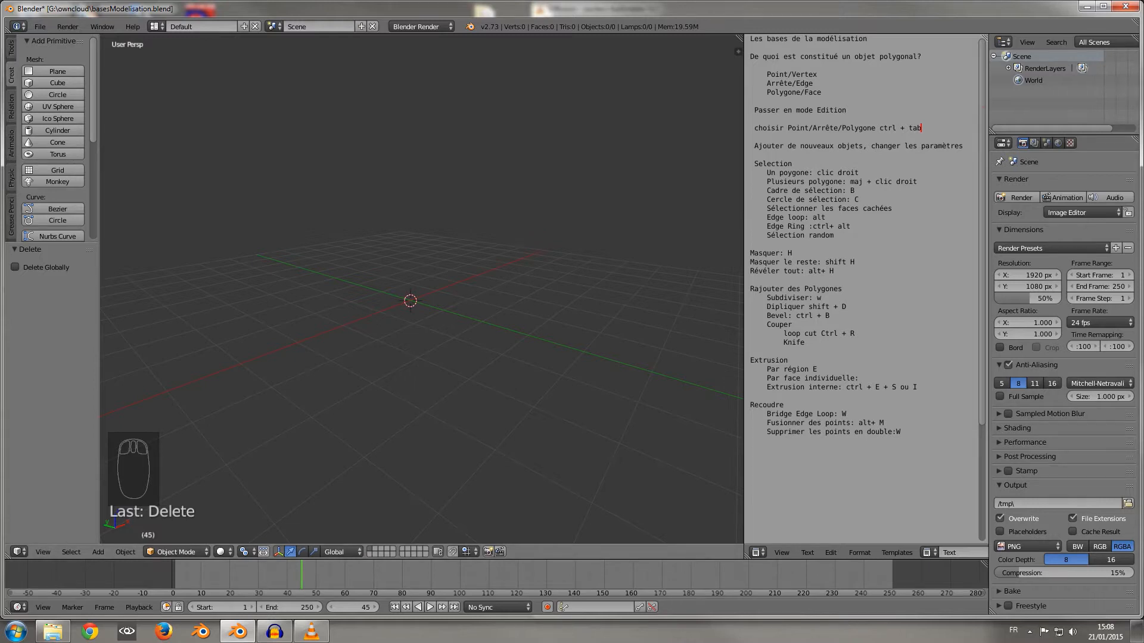
pyautogui.press('t')
pyautogui.press('t')
pyautogui.moveTo(93, 96); pyautogui.dragTo(60, 83)
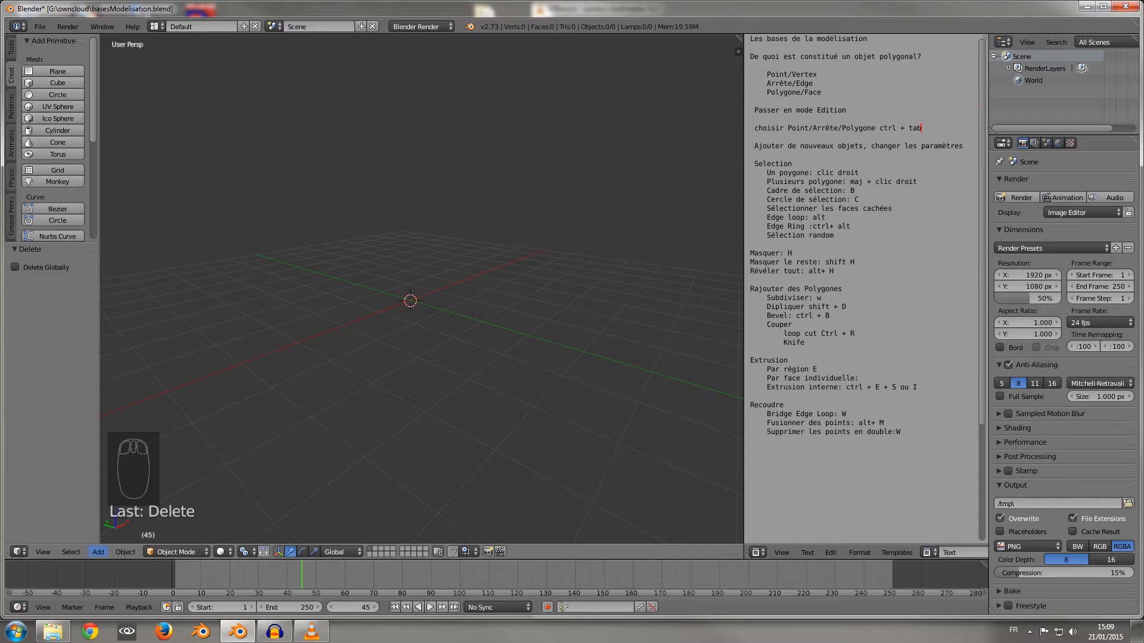
pyautogui.click(97, 552)
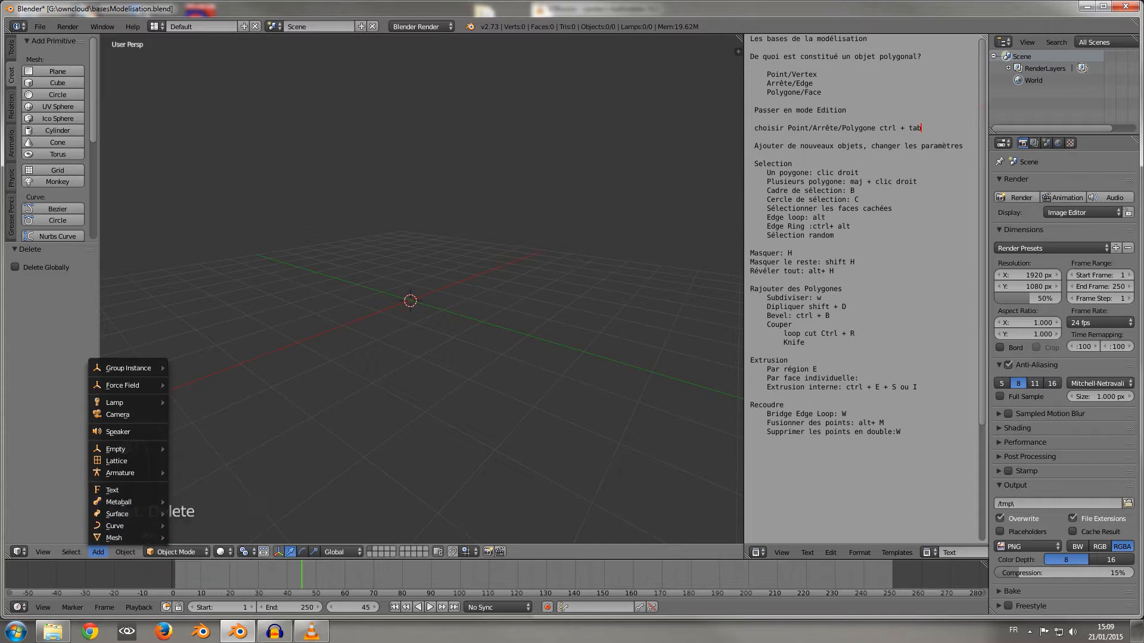
pyautogui.moveTo(137, 538)
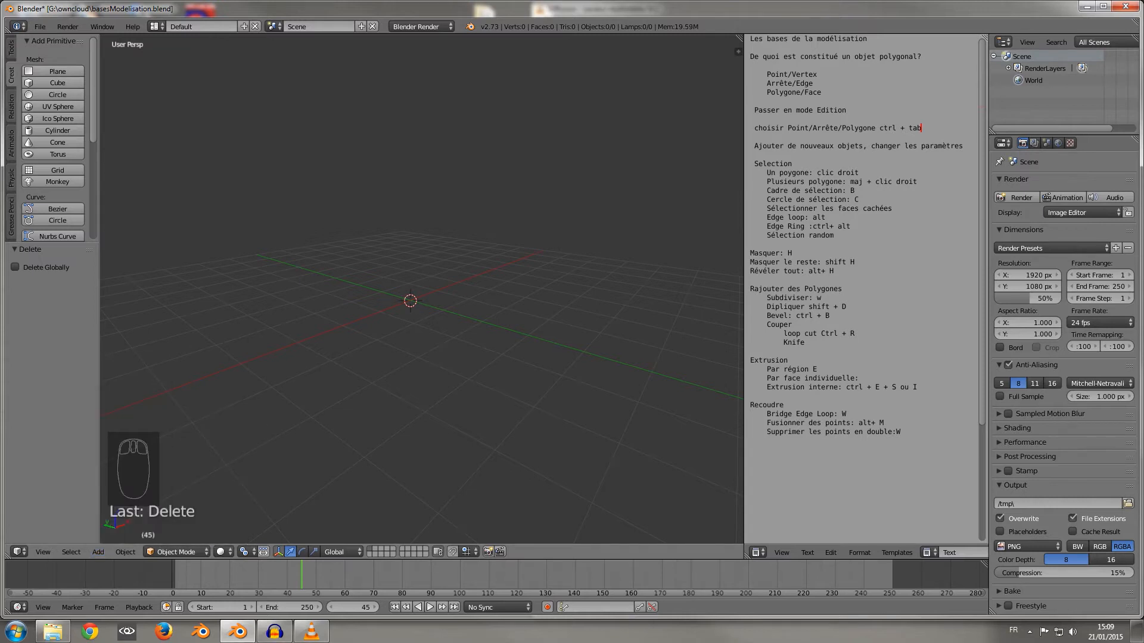
pyautogui.hotkey('shift', 'Tab')
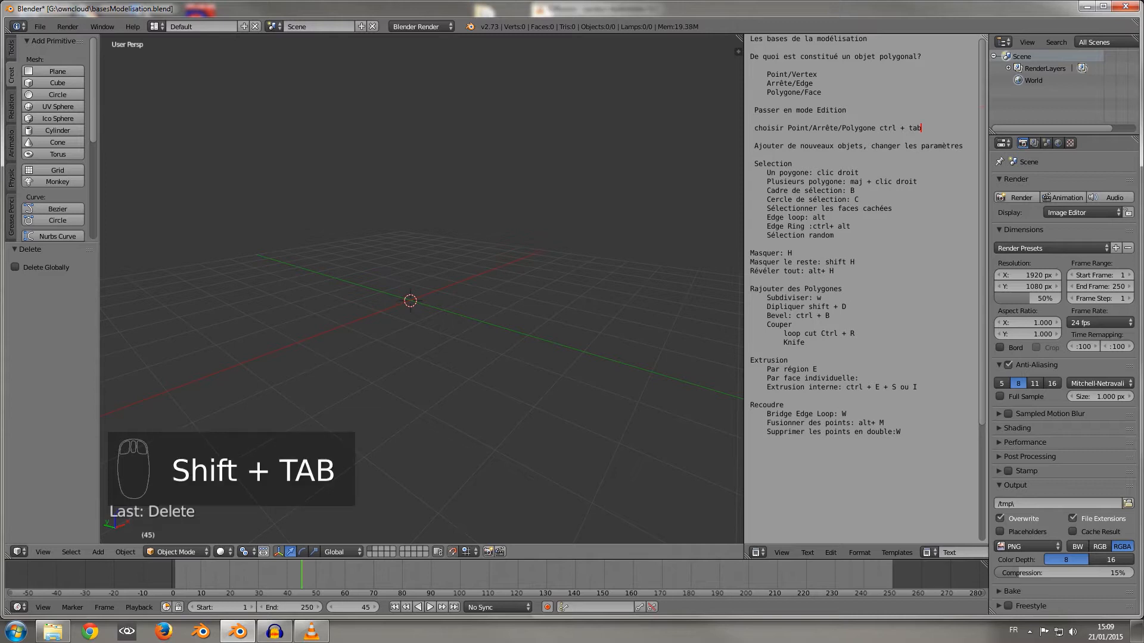
pyautogui.hotkey('shift', 'a')
pyautogui.hotkey('shift', 'a')
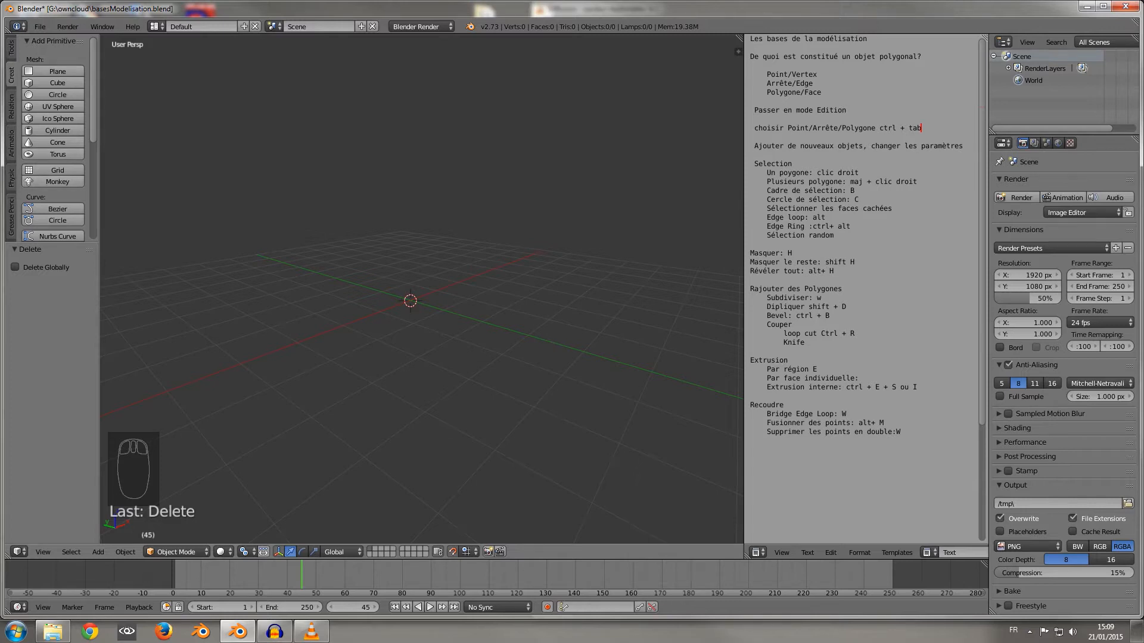
# Add a cube at the scene's centre and set its radius to 1.
pyautogui.click(58, 83)
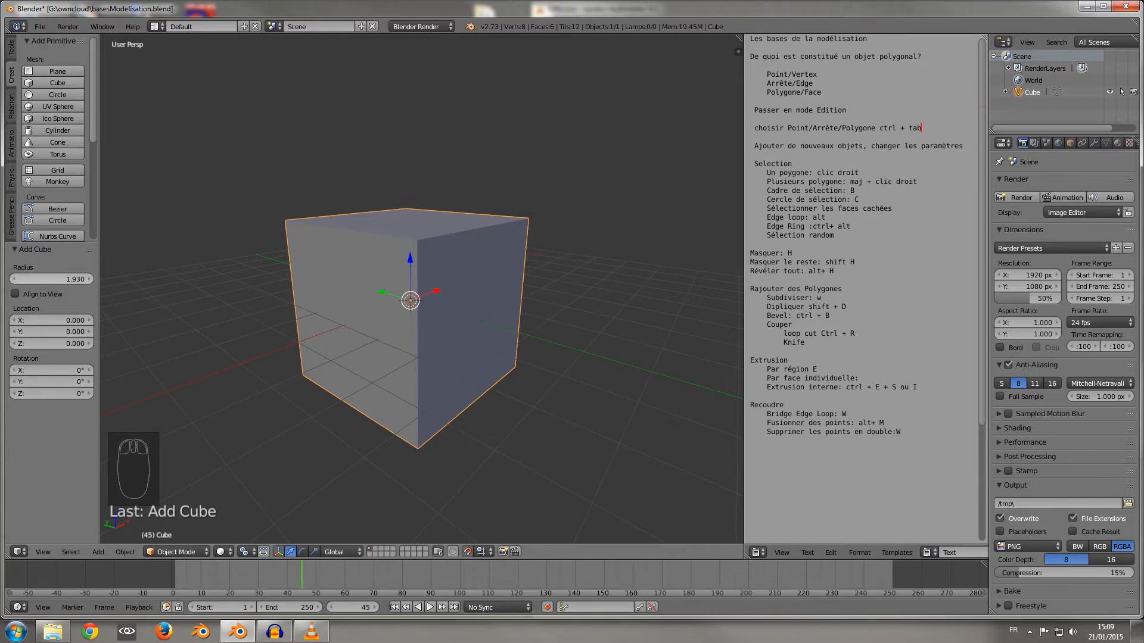
pyautogui.moveTo(51, 279)
pyautogui.mouseDown()
pyautogui.moveTo(18, 278)
pyautogui.moveTo(71, 279)
pyautogui.moveTo(31, 279)
pyautogui.mouseUp()
pyautogui.click(50, 279)
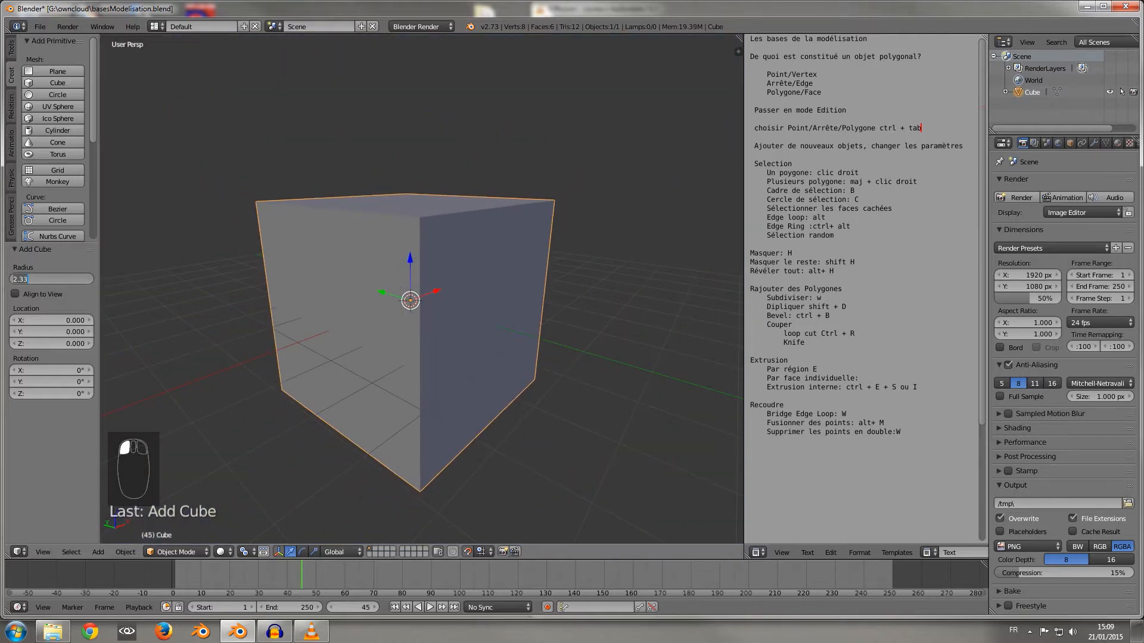
pyautogui.write('1')
pyautogui.press('Return')
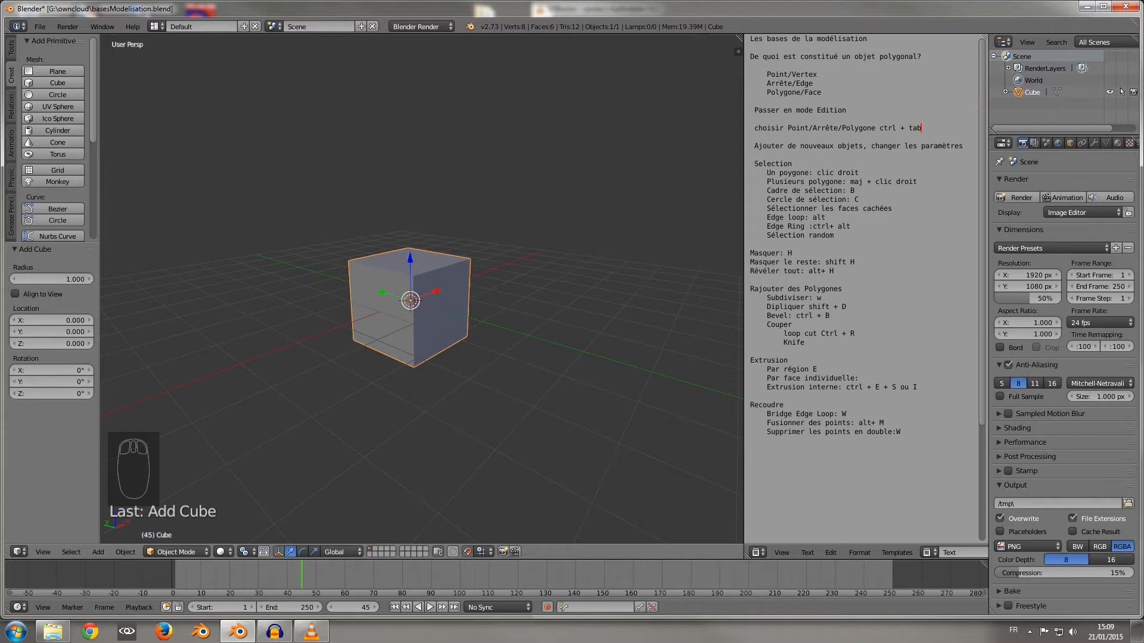
# Delete the cube and add a mesh circle.
pyautogui.press('Delete')
pyautogui.click(286, 218)
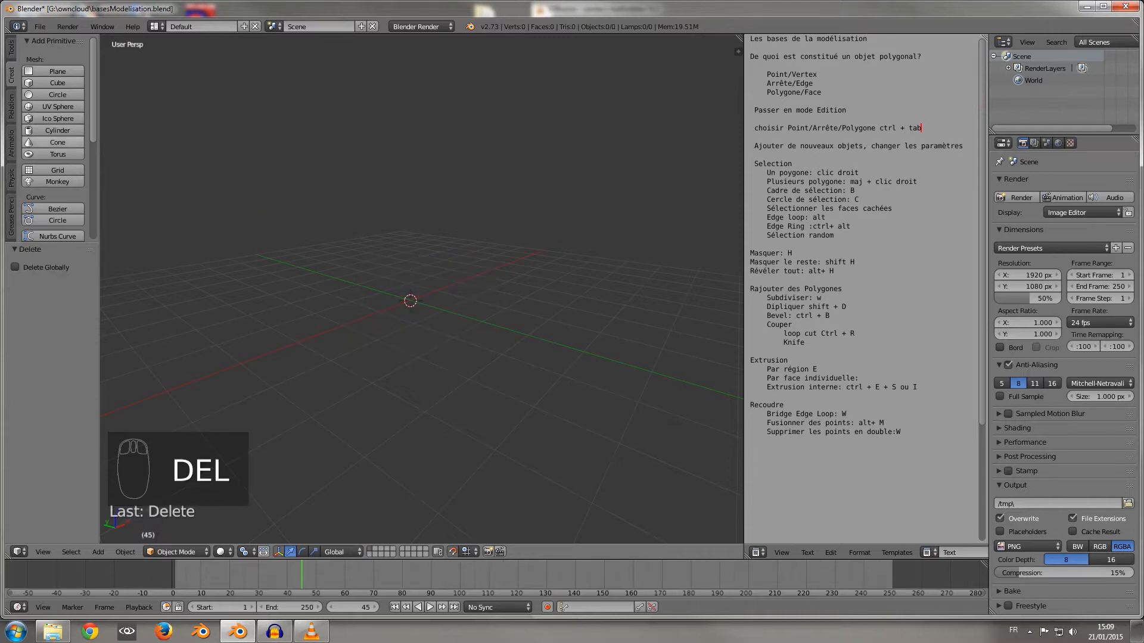
pyautogui.click(57, 95)
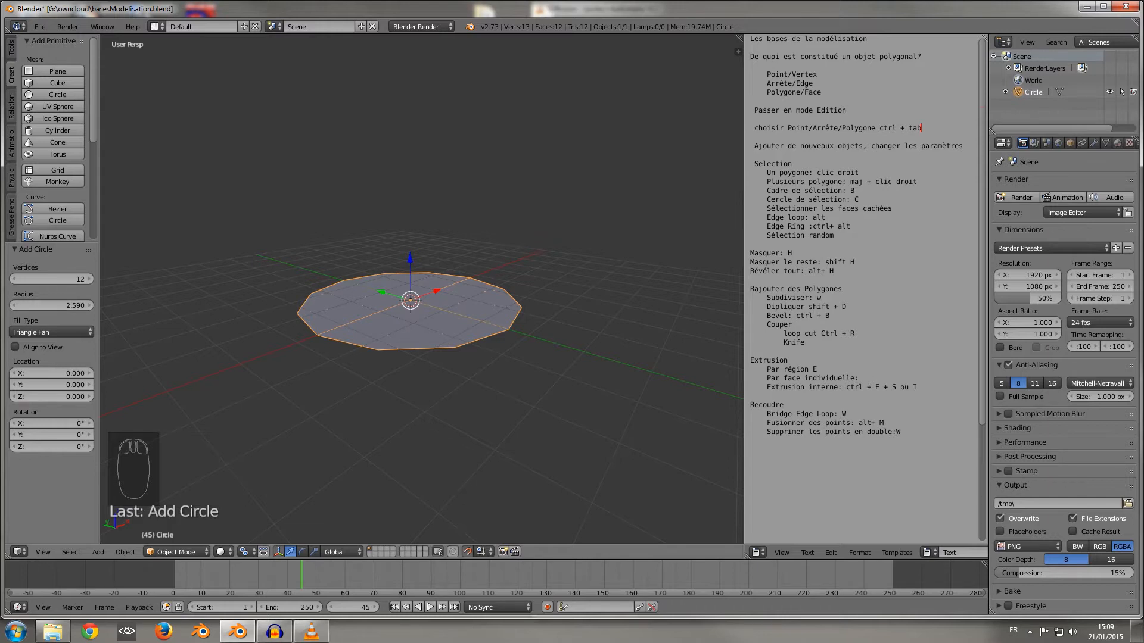
# Set the circle's number of vertices to 29.
pyautogui.moveTo(357, 238); pyautogui.dragTo(374, 333, button='middle')
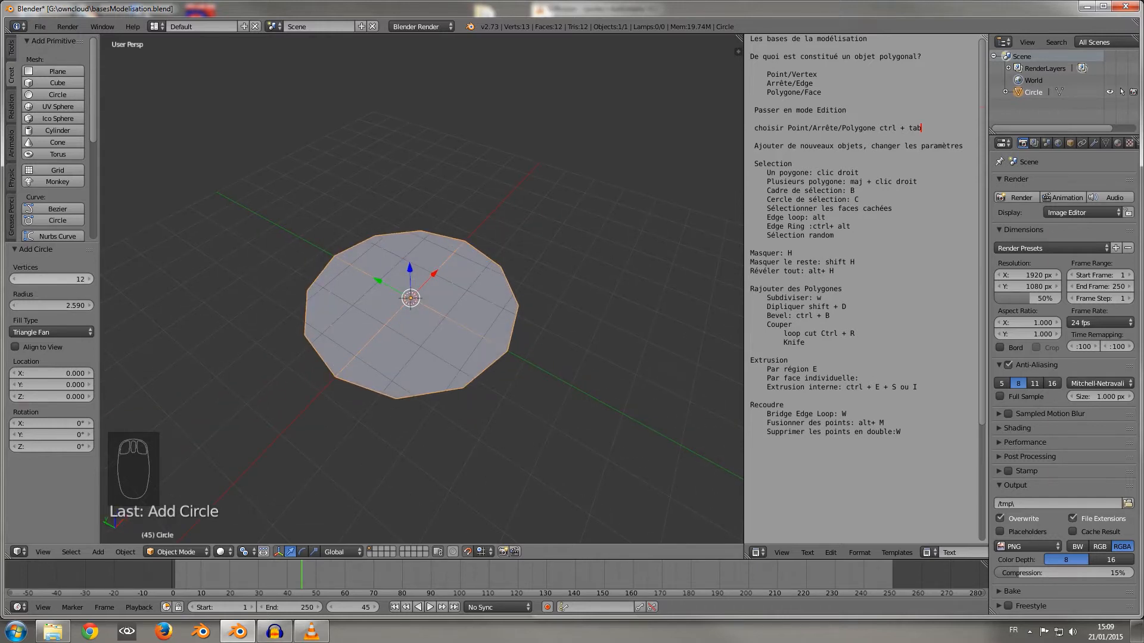
pyautogui.moveTo(52, 279)
pyautogui.mouseDown()
pyautogui.moveTo(77, 279)
pyautogui.moveTo(57, 278)
pyautogui.mouseUp()
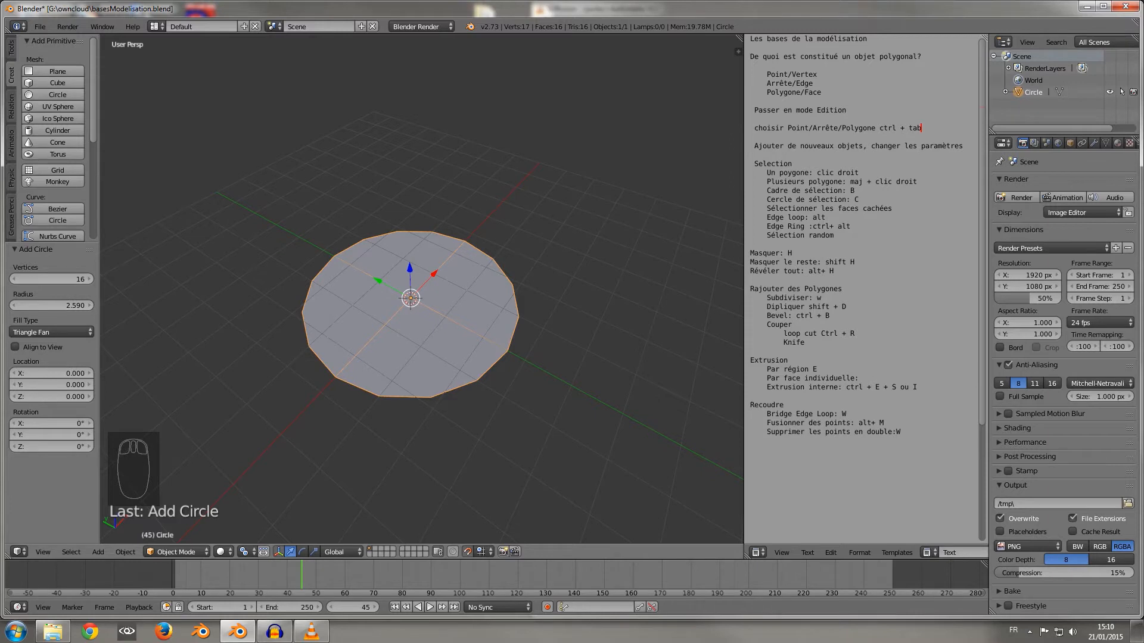
pyautogui.moveTo(52, 279)
pyautogui.mouseDown()
pyautogui.moveTo(70, 279)
pyautogui.moveTo(60, 278)
pyautogui.mouseUp()
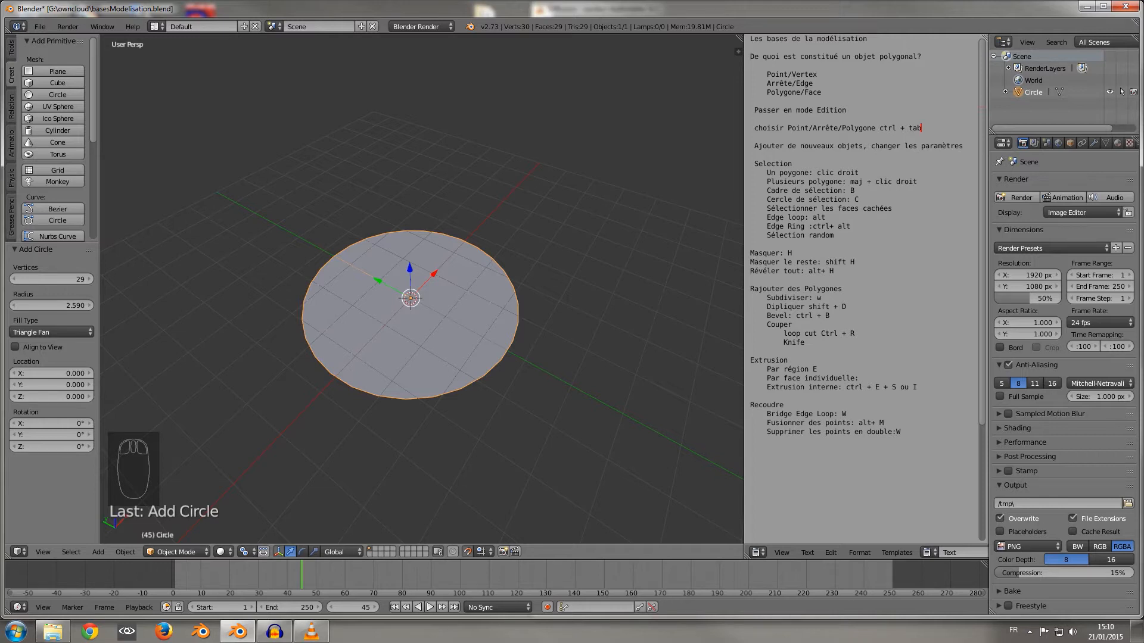
# Check the circle's geometry in Edit Mode and delete the circle in Object Mode.
pyautogui.press('Tab')
pyautogui.press('Tab')
pyautogui.moveTo(433, 274)
pyautogui.mouseDown()
pyautogui.moveTo(477, 228)
pyautogui.moveTo(434, 274)
pyautogui.mouseUp()
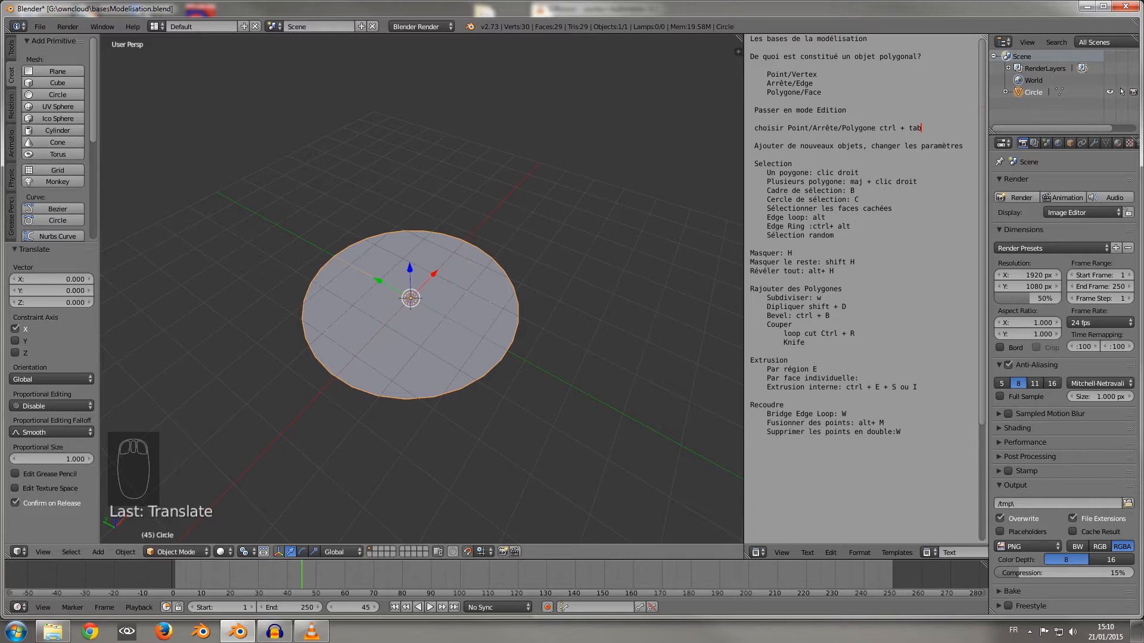
pyautogui.press('Delete')
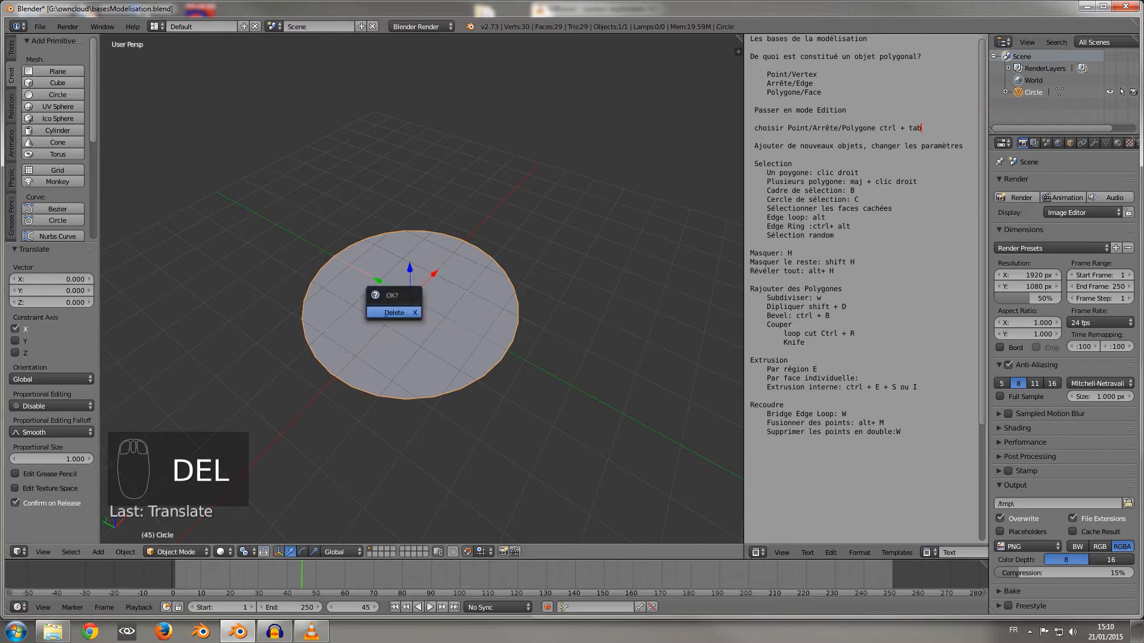
pyautogui.press('Return')
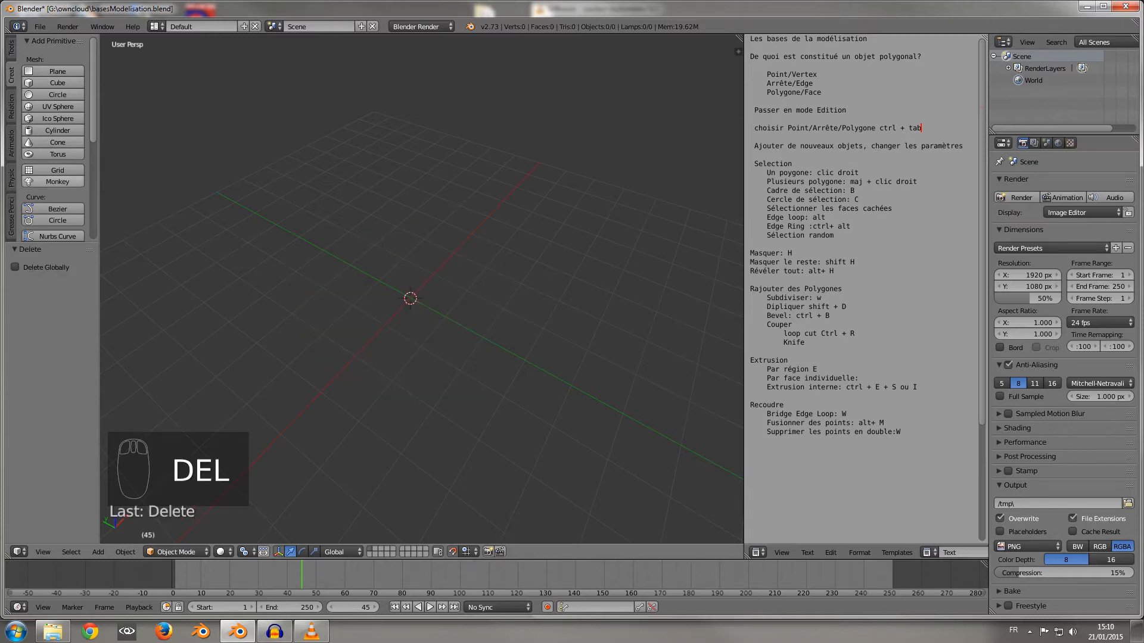
# Add a monkey mesh at the scene's centre and view its face up close.
pyautogui.click(57, 182)
pyautogui.scroll(3, 422, 289)
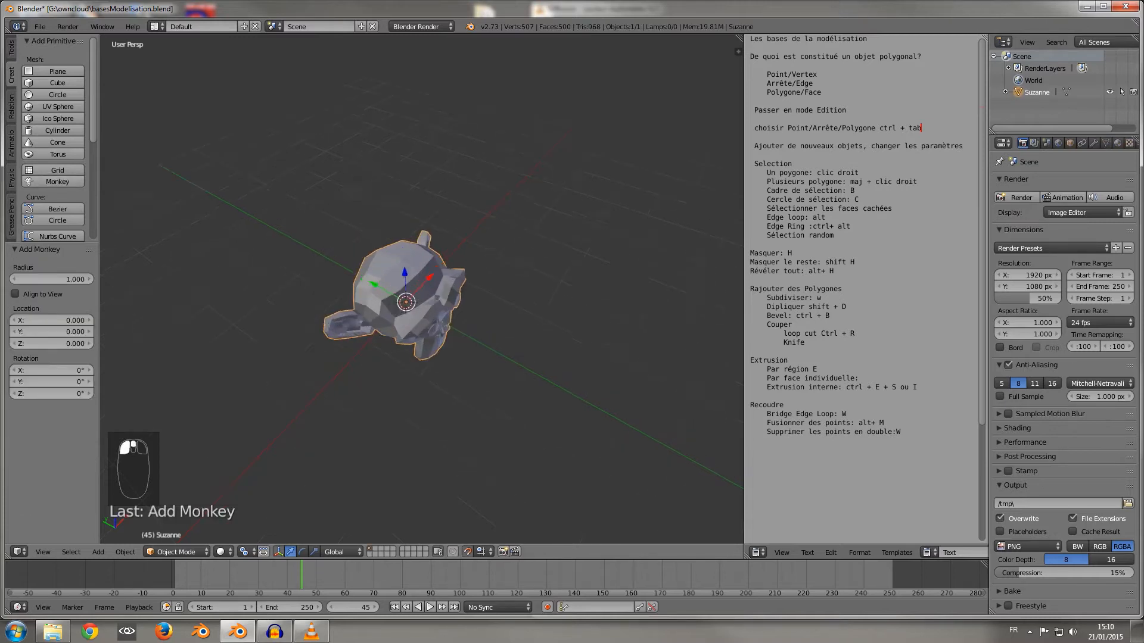
pyautogui.scroll(2, 421, 288)
pyautogui.moveTo(422, 289); pyautogui.dragTo(170, 224, button='middle')
# Switch the monkey's shading back and forth between smooth and flat, ending with flat shading.
pyautogui.click(11, 47)
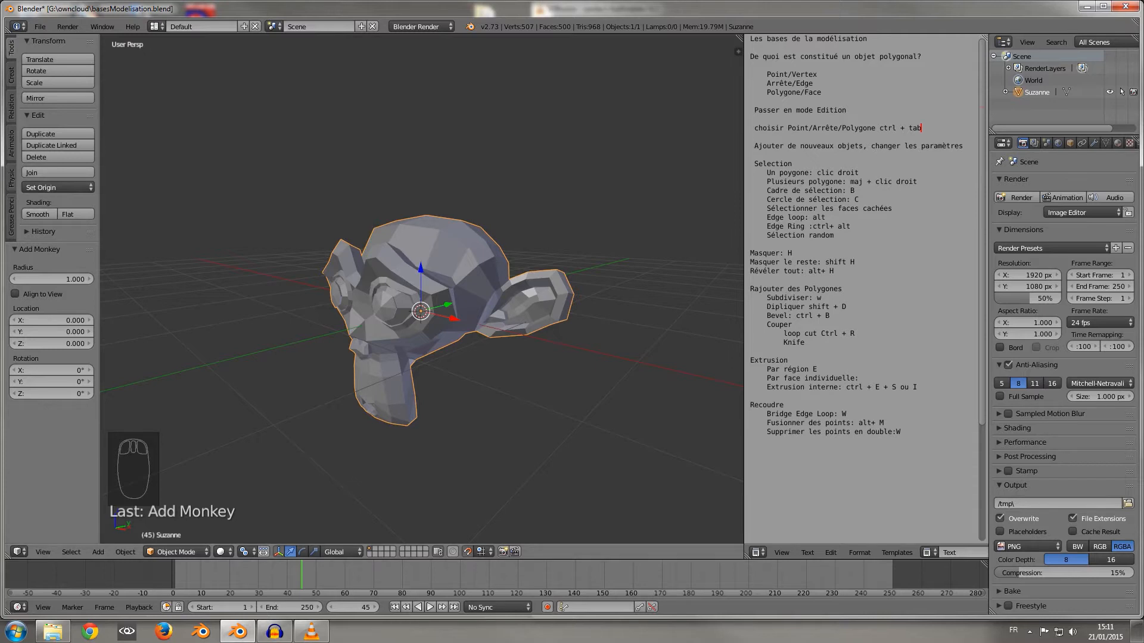
pyautogui.click(37, 214)
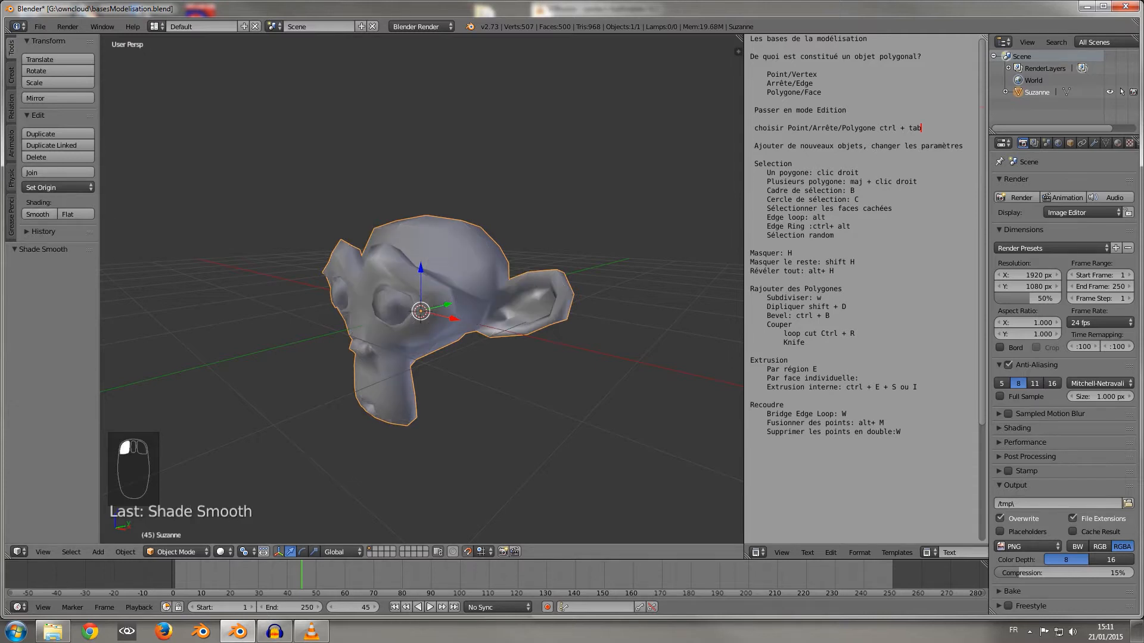
pyautogui.click(75, 214)
pyautogui.click(39, 214)
pyautogui.moveTo(251, 309)
pyautogui.mouseDown(button='middle')
pyautogui.moveTo(256, 262)
pyautogui.moveTo(257, 339)
pyautogui.mouseUp(button='middle')
pyautogui.moveTo(244, 256); pyautogui.dragTo(244, 312, button='middle')
pyautogui.click(75, 214)
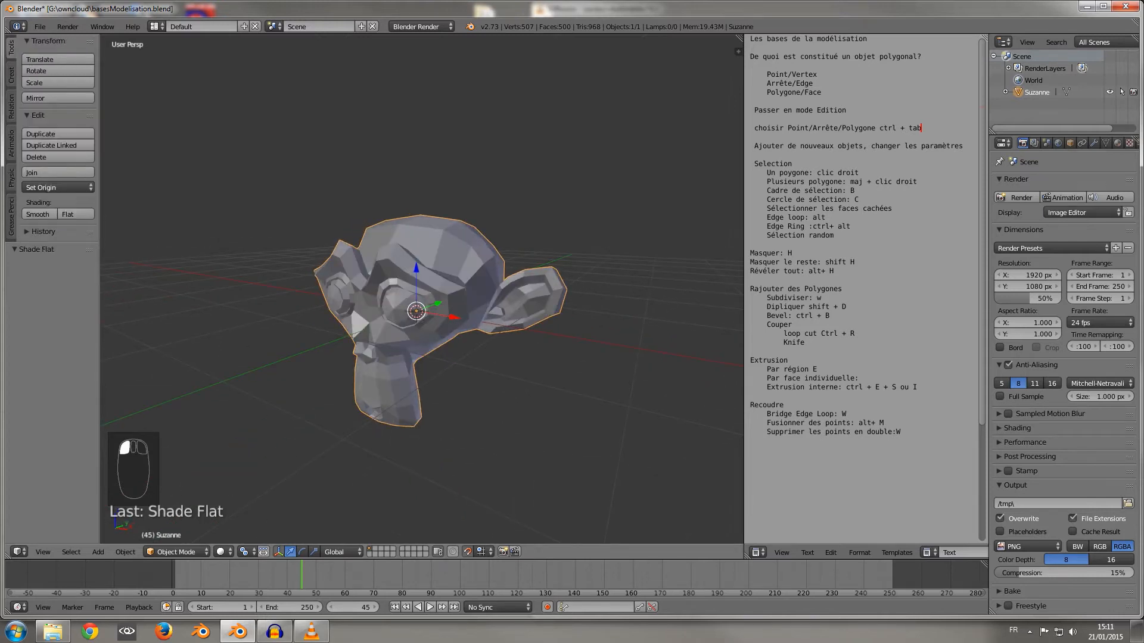
# Enter Edit Mode on the monkey and repeatedly toggle the selection of its whole mesh.
pyautogui.press('Tab')
pyautogui.scroll(2, 417, 310)
pyautogui.moveTo(417, 333); pyautogui.dragTo(440, 298, button='middle')
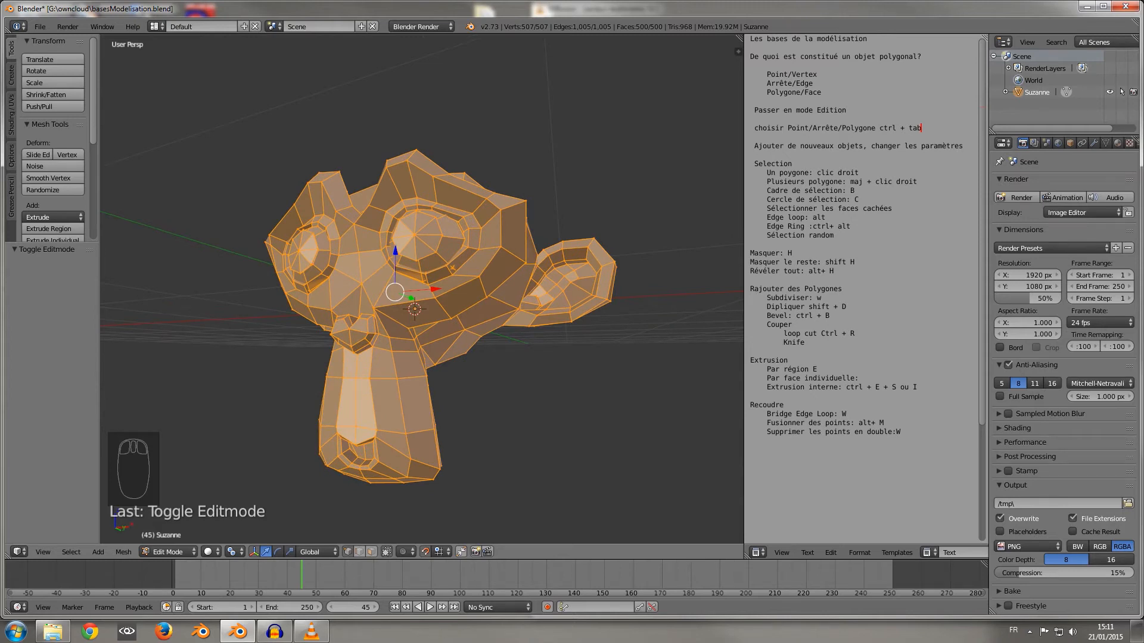
pyautogui.press('a')
pyautogui.press('a')
pyautogui.press('a')
pyautogui.press('a')
pyautogui.press('a')
pyautogui.press('a')
pyautogui.press('a')
pyautogui.press('a')
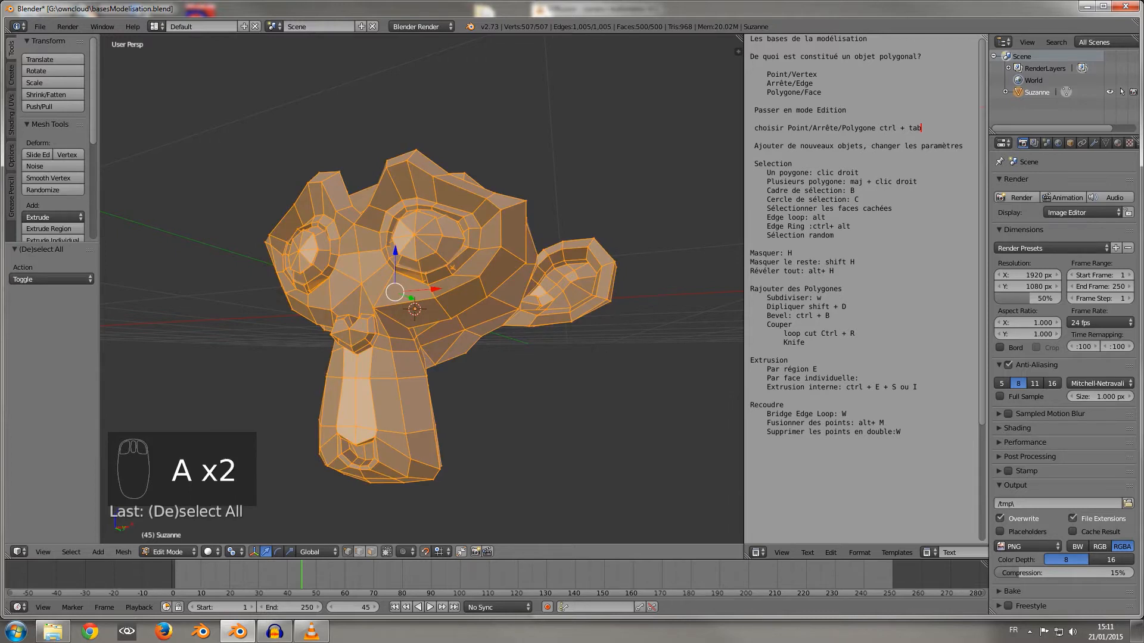
pyautogui.press('a')
pyautogui.press('a')
pyautogui.press('a')
pyautogui.press('a')
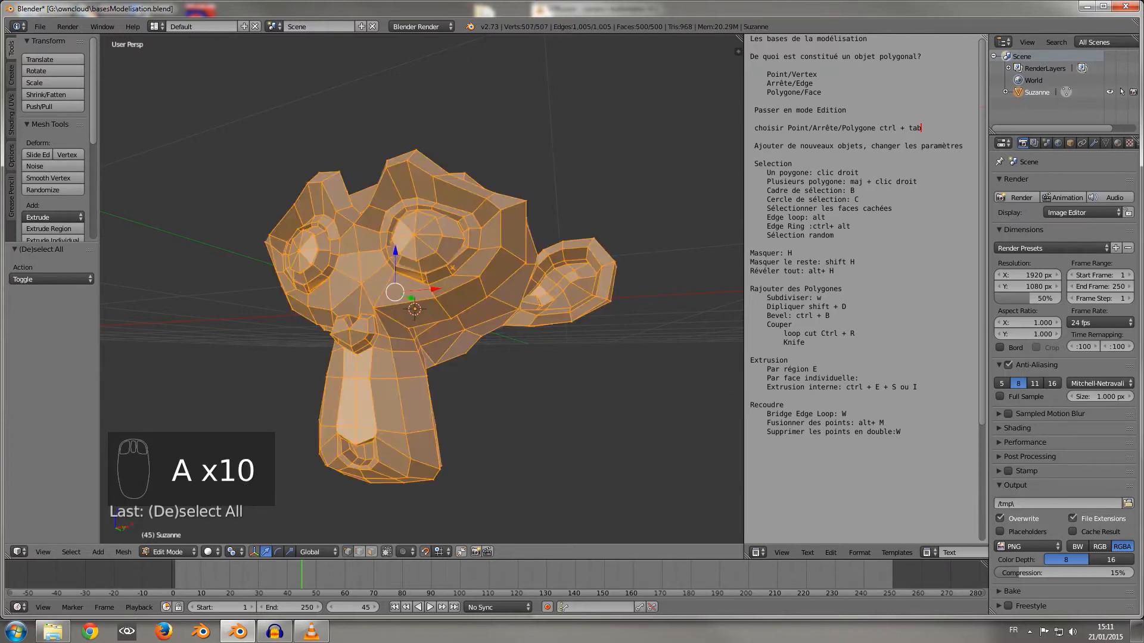
# Switch to face selection and select single faces across the monkey's muzzle one at a time.
pyautogui.rightClick(452, 267)
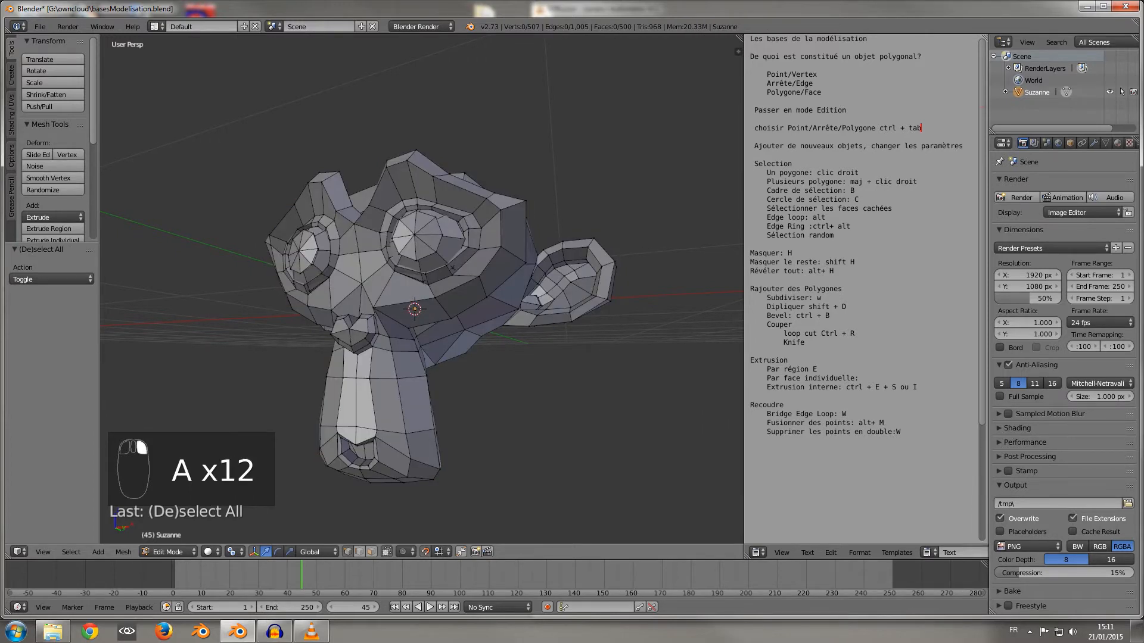
pyautogui.click(371, 551)
pyautogui.rightClick(365, 408)
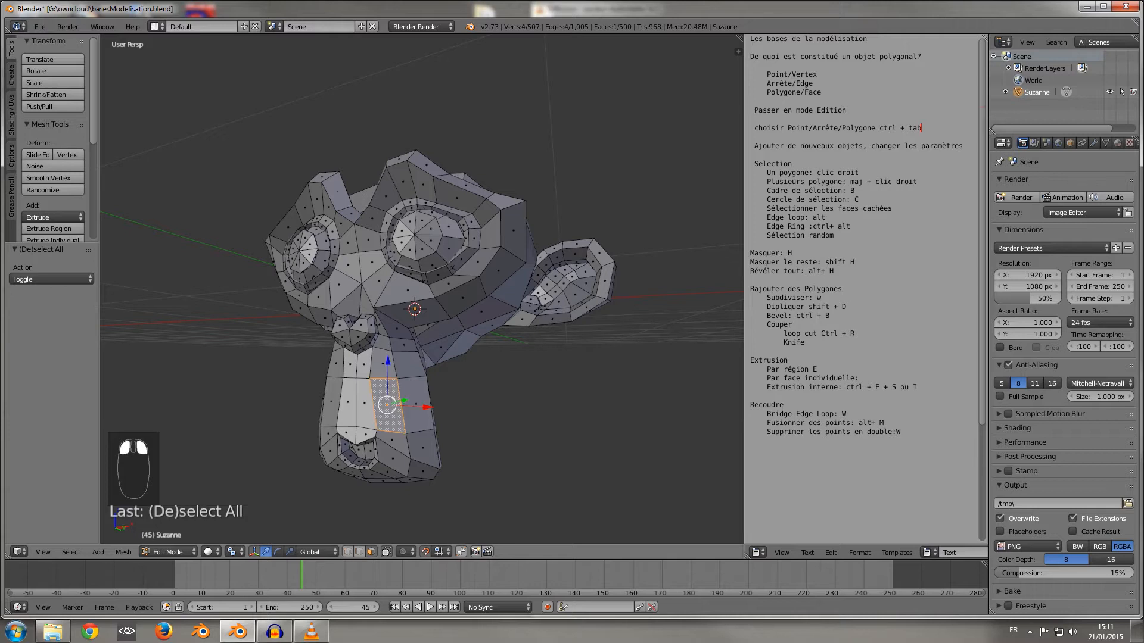
pyautogui.rightClick(348, 403)
pyautogui.rightClick(364, 404)
pyautogui.rightClick(387, 406)
# Extend the selection to nine adjoining faces in two rows across the monkey's muzzle.
pyautogui.keyDown('shift'); pyautogui.rightClick(331, 403); pyautogui.keyUp('shift')
pyautogui.keyDown('shift'); pyautogui.rightClick(348, 403); pyautogui.keyUp('shift')
pyautogui.keyDown('shift'); pyautogui.rightClick(364, 401); pyautogui.keyUp('shift')
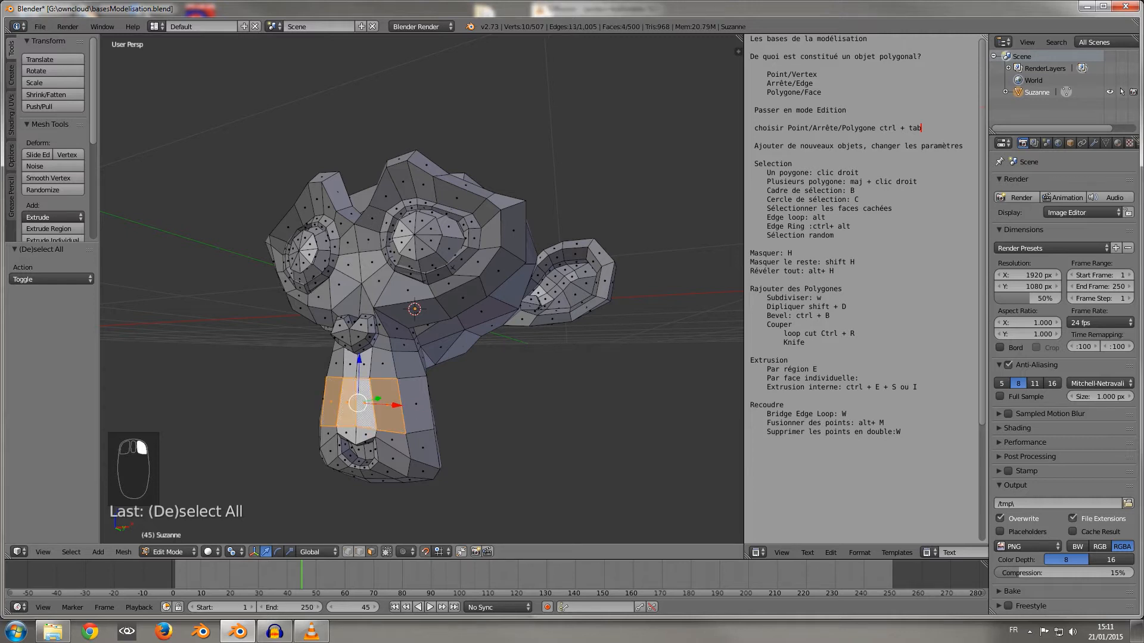
pyautogui.keyDown('shift'); pyautogui.rightClick(416, 405); pyautogui.keyUp('shift')
pyautogui.keyDown('shift'); pyautogui.rightClick(410, 362); pyautogui.keyUp('shift')
pyautogui.keyDown('shift'); pyautogui.rightClick(382, 361); pyautogui.keyUp('shift')
pyautogui.keyDown('shift'); pyautogui.rightClick(365, 361); pyautogui.keyUp('shift')
pyautogui.keyDown('shift'); pyautogui.rightClick(351, 362); pyautogui.keyUp('shift')
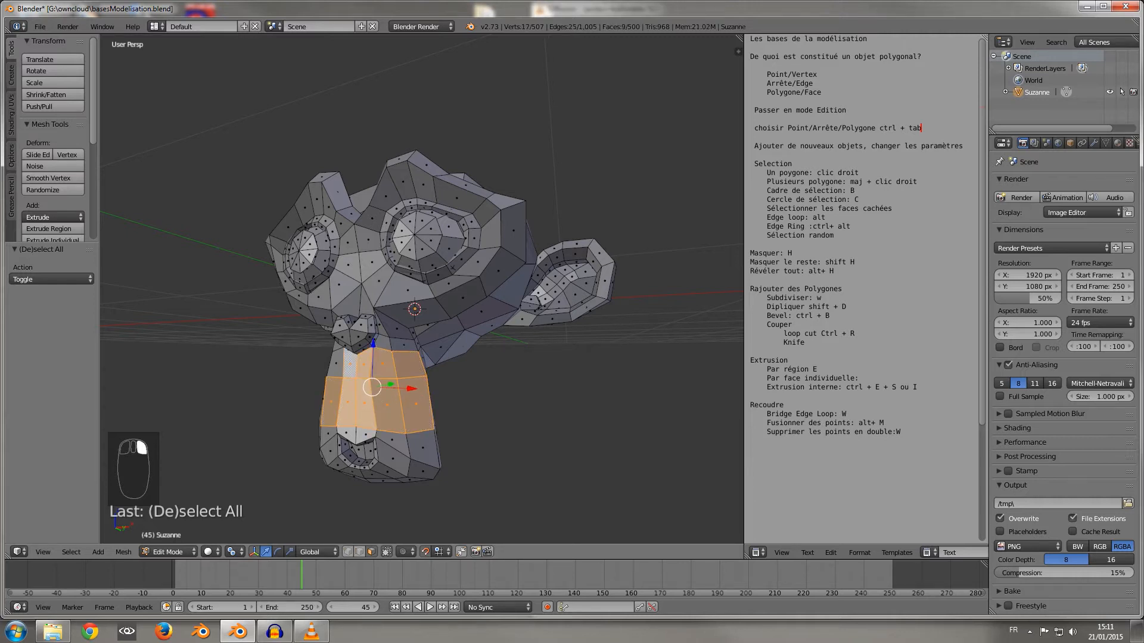
pyautogui.moveTo(417, 310); pyautogui.dragTo(406, 256, button='middle')
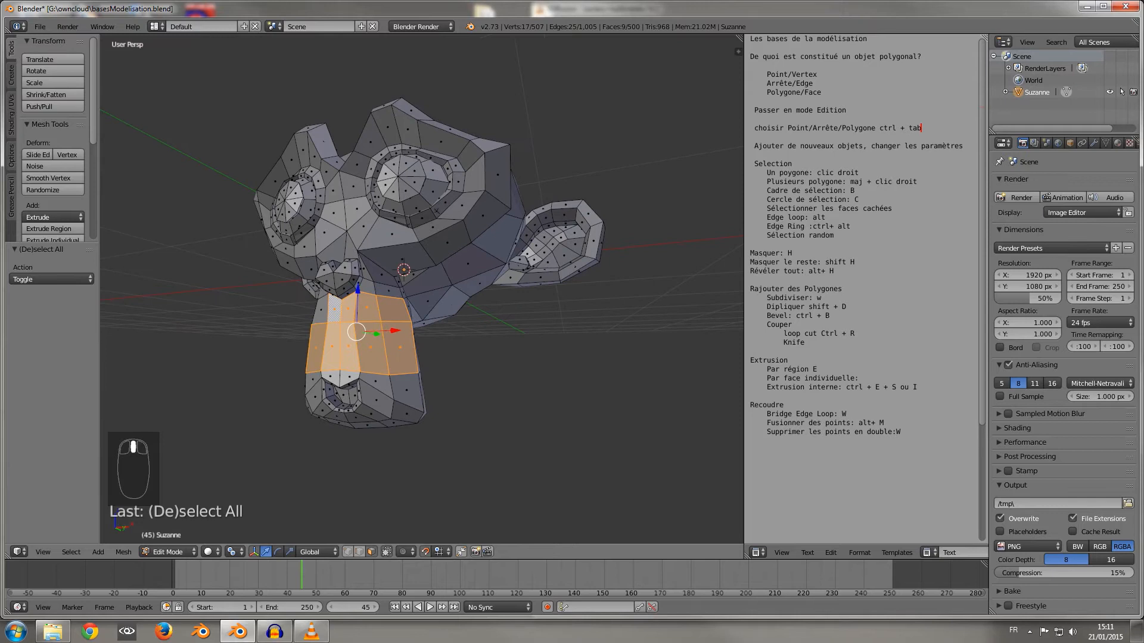
# Clear the selection and box-select the lower part of the monkey's face, from below the eyes to the chin.
pyautogui.press('a')
pyautogui.press('b')
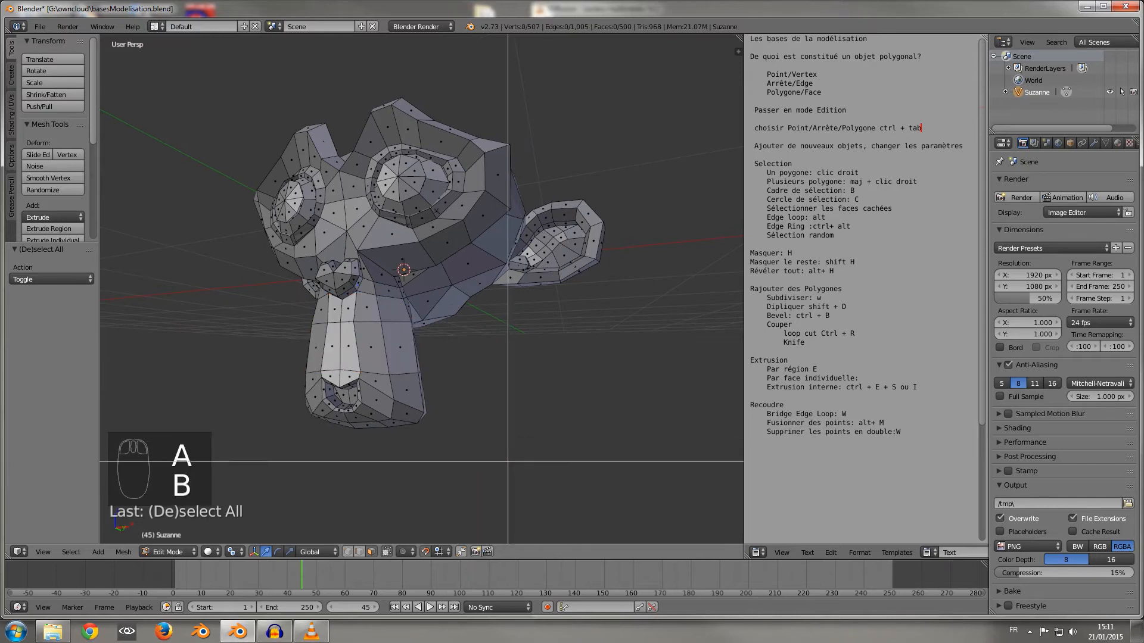
pyautogui.moveTo(509, 462); pyautogui.dragTo(263, 190)
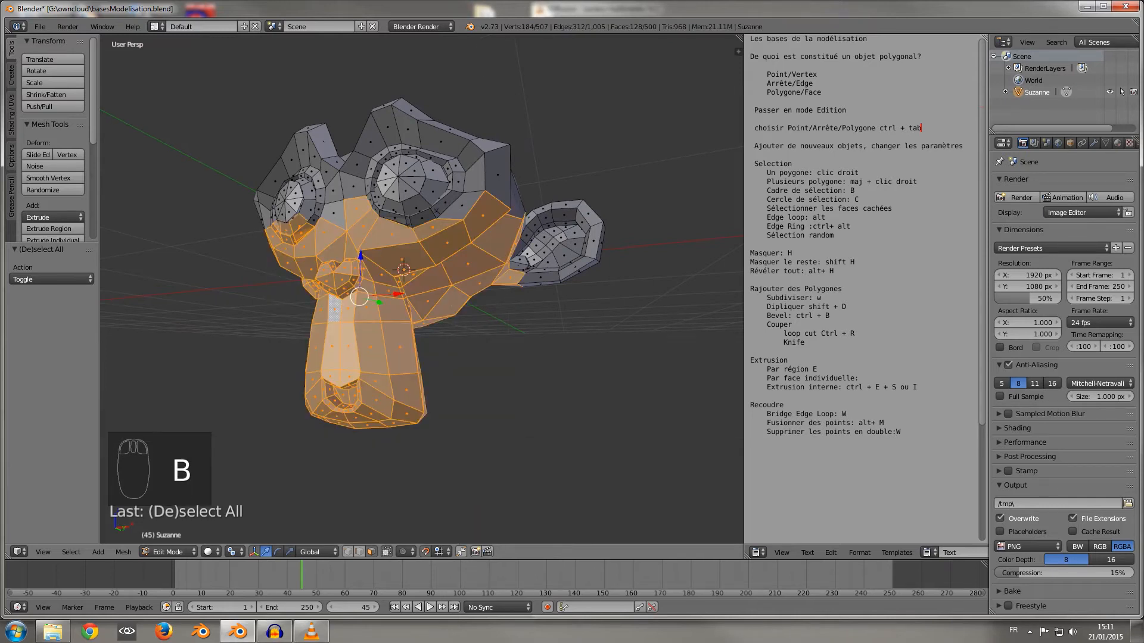
# Replace the selection by circle-selecting the faces along the monkey's nose and muzzle, and finish by deselecting everything.
pyautogui.press('a')
pyautogui.press('c')
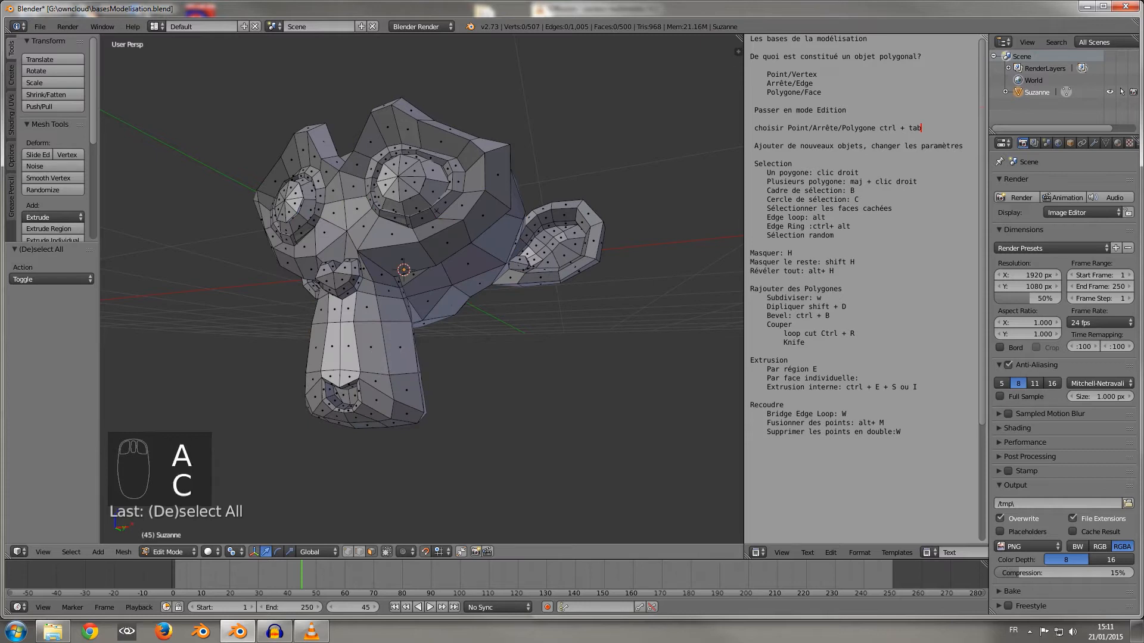
pyautogui.moveTo(393, 380)
pyautogui.mouseDown()
pyautogui.moveTo(331, 285)
pyautogui.moveTo(363, 298)
pyautogui.moveTo(370, 324)
pyautogui.mouseUp()
pyautogui.rightClick(369, 324)
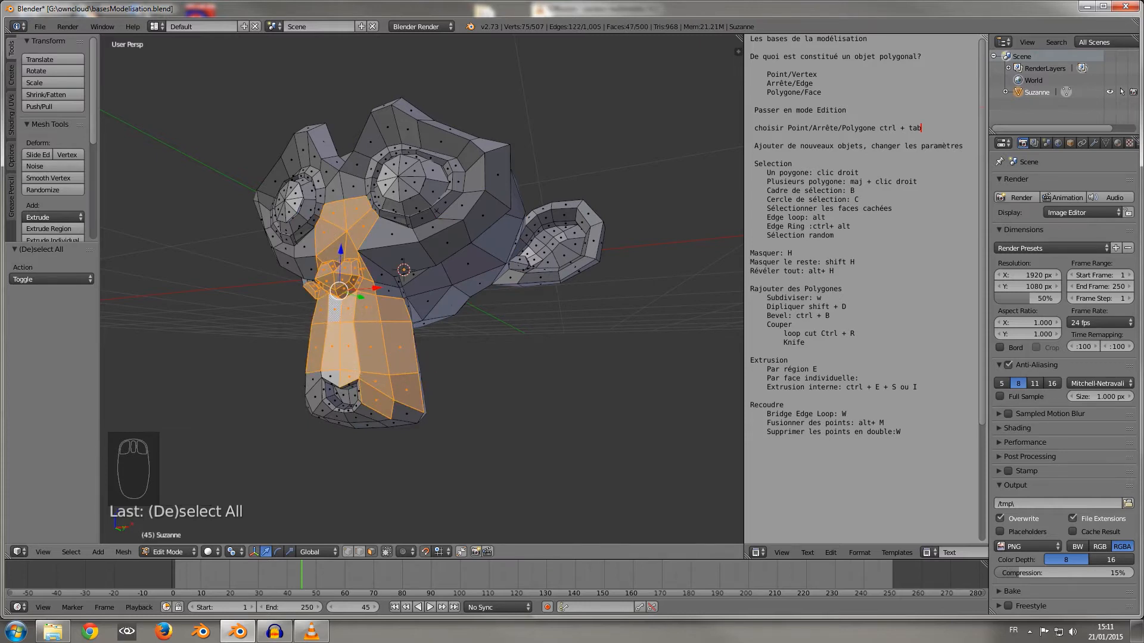
pyautogui.moveTo(437, 210); pyautogui.dragTo(440, 240, button='middle')
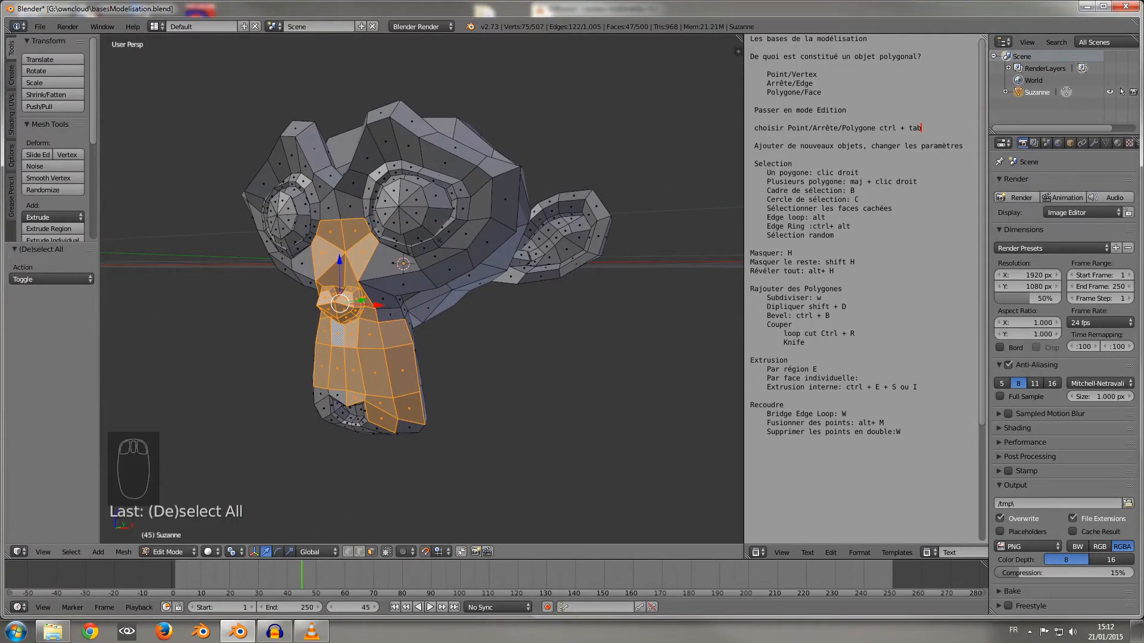
pyautogui.press('a')
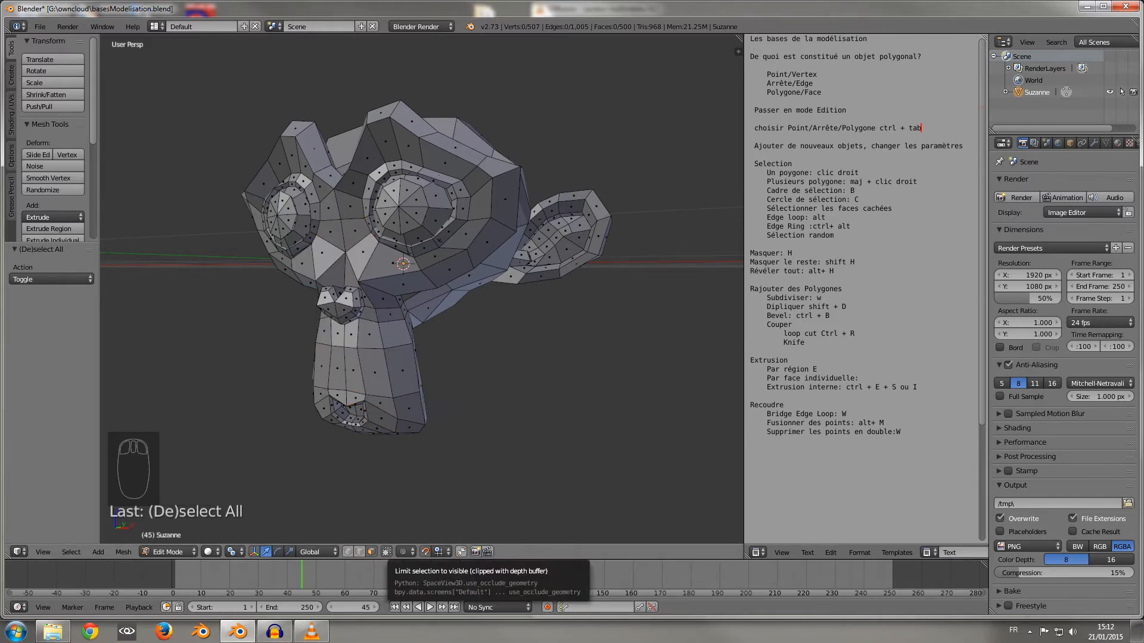
# Turn off limiting selection to visible geometry and box-select the lower part of the monkey's muzzle, including its hidden back faces.
pyautogui.click(371, 551)
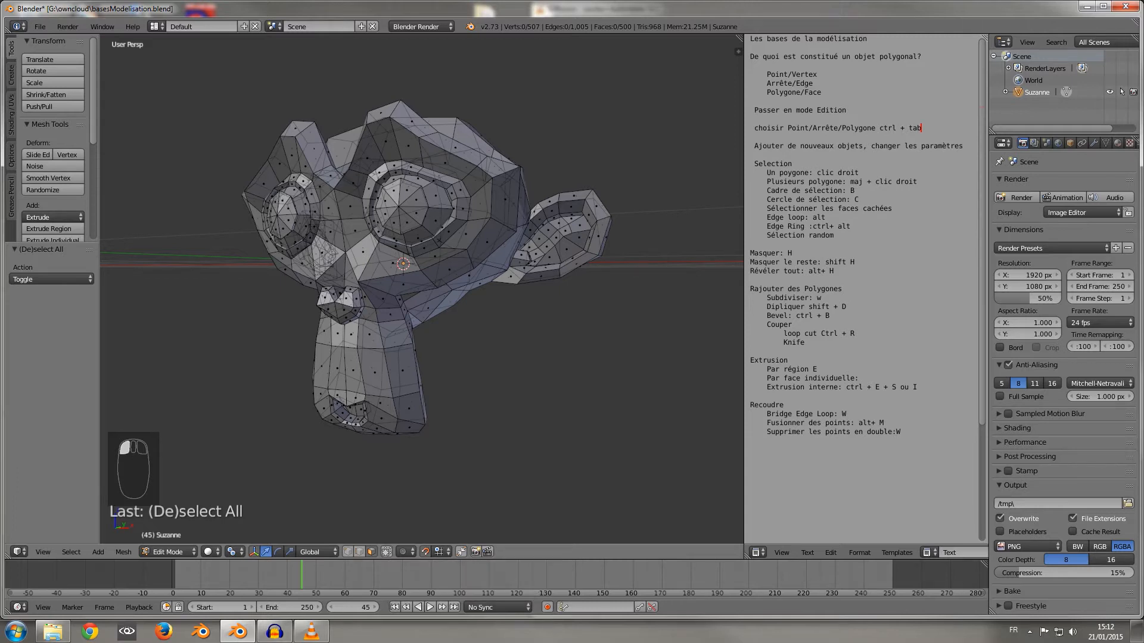
pyautogui.moveTo(368, 337); pyautogui.dragTo(505, 306, button='middle')
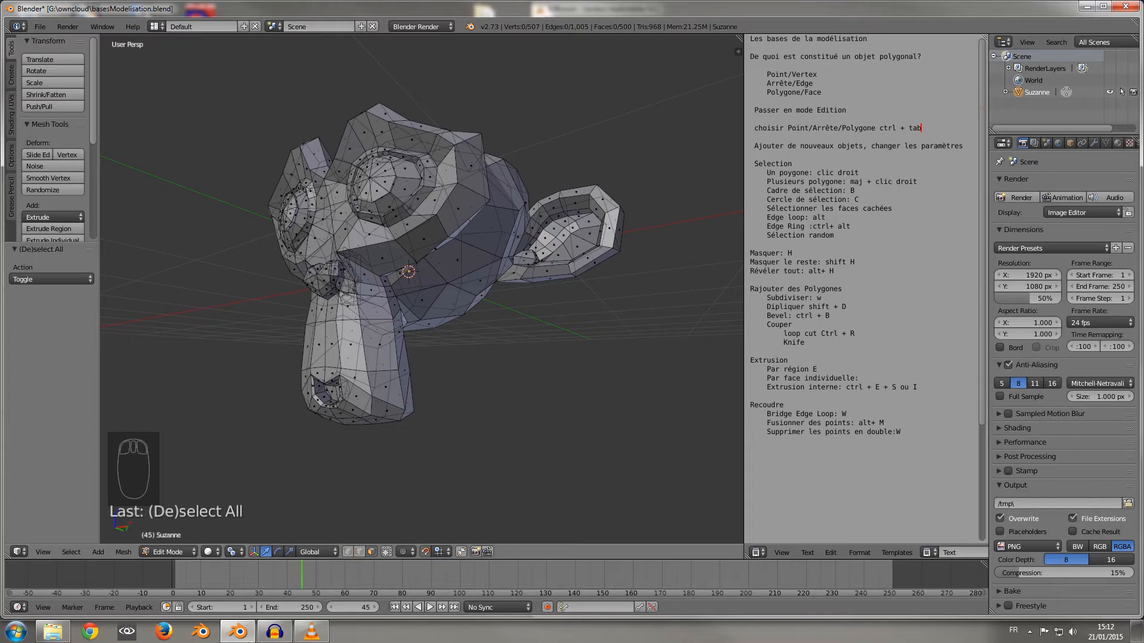
pyautogui.press('b')
pyautogui.moveTo(285, 331); pyautogui.dragTo(477, 440)
pyautogui.moveTo(477, 439); pyautogui.dragTo(715, 426, button='middle')
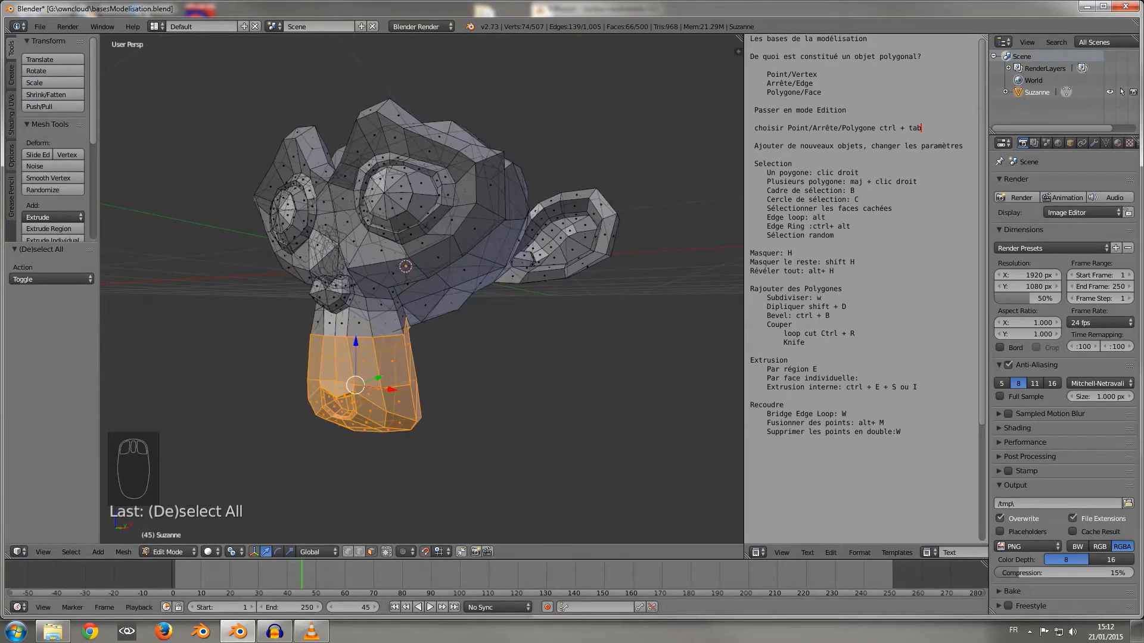
# Limit selection to visible geometry again and deselect all the monkey's faces.
pyautogui.click(387, 553)
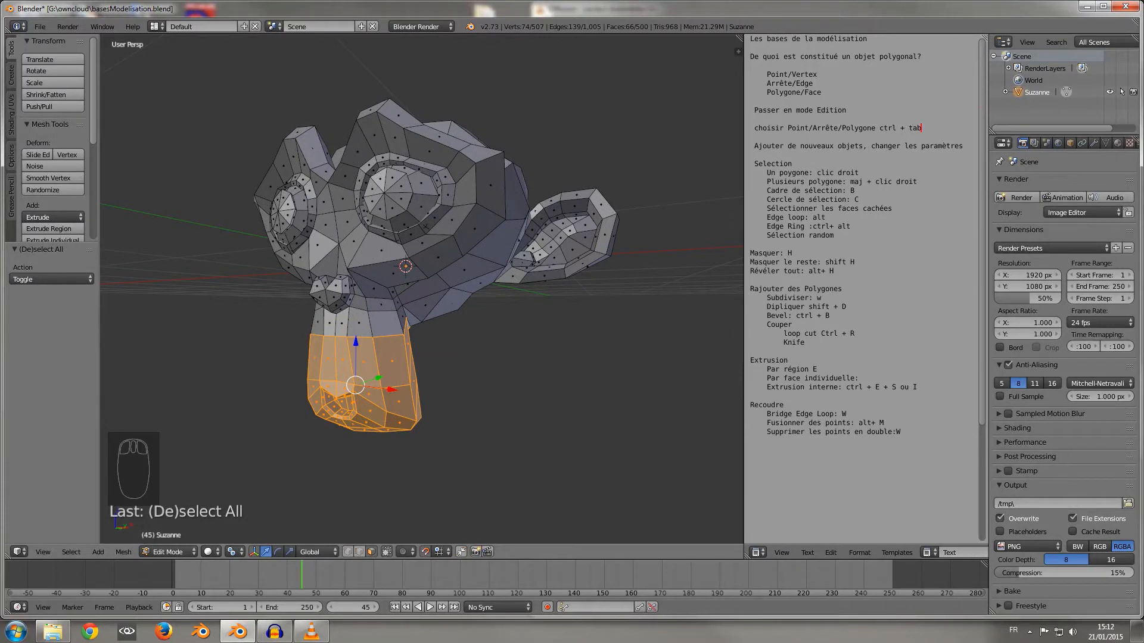
pyautogui.moveTo(417, 286); pyautogui.dragTo(452, 284, button='middle')
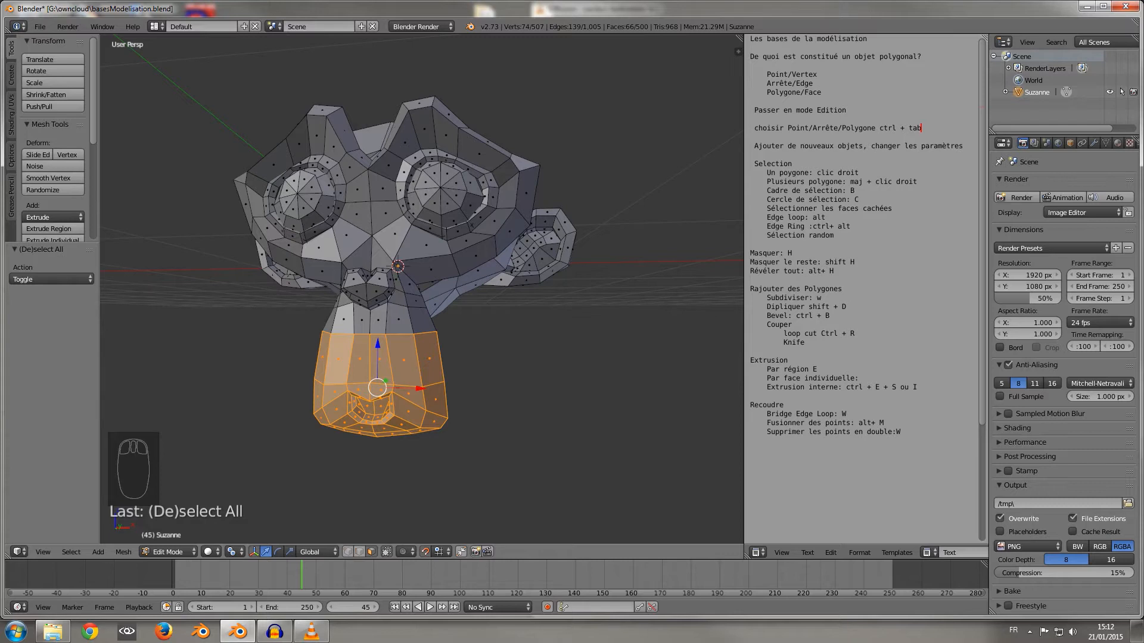
pyautogui.press('a')
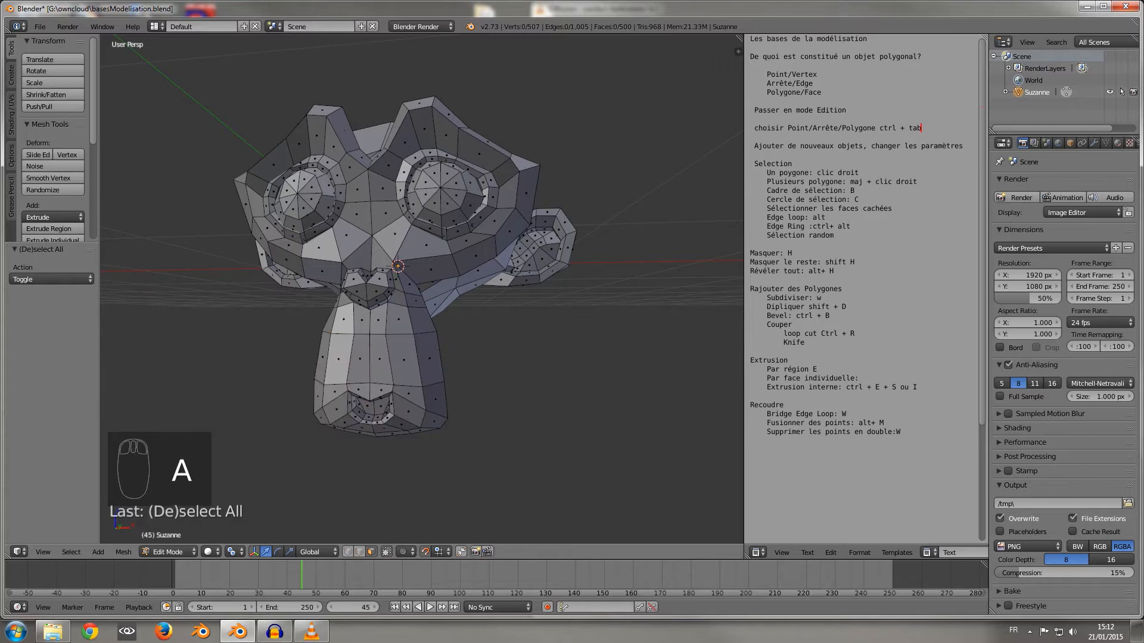
# Box-select the lower half of the monkey's head through the mesh in wireframe display, then deselect everything and return to solid shading.
pyautogui.press('z')
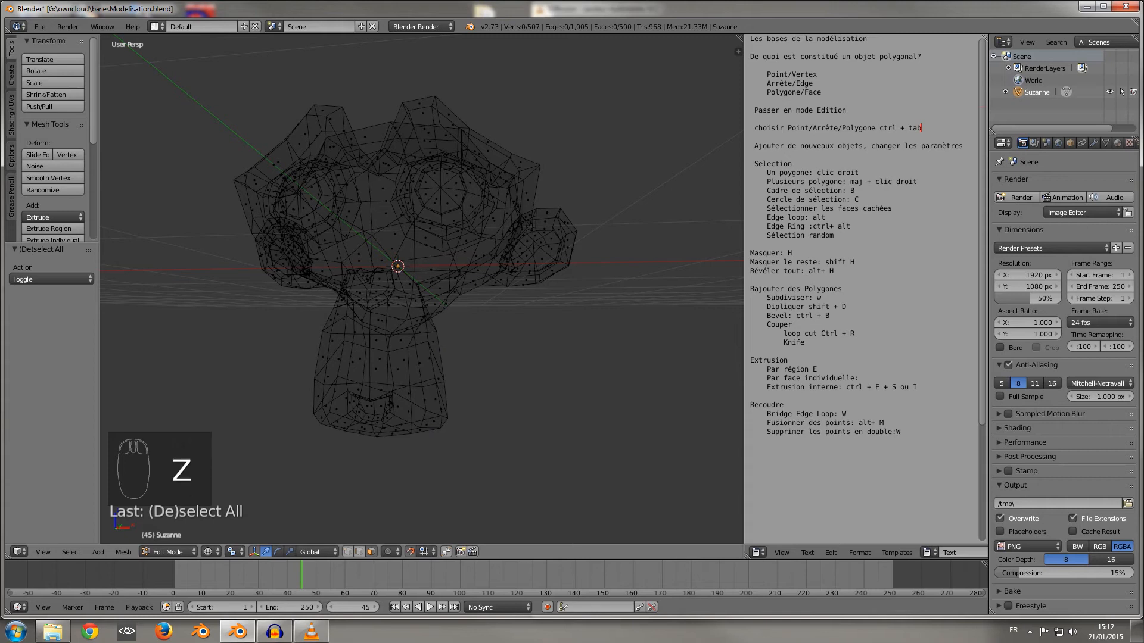
pyautogui.press('b')
pyautogui.moveTo(506, 463); pyautogui.dragTo(298, 219)
pyautogui.moveTo(298, 220); pyautogui.dragTo(193, 215, button='middle')
pyautogui.moveTo(533, 328); pyautogui.dragTo(613, 355, button='middle')
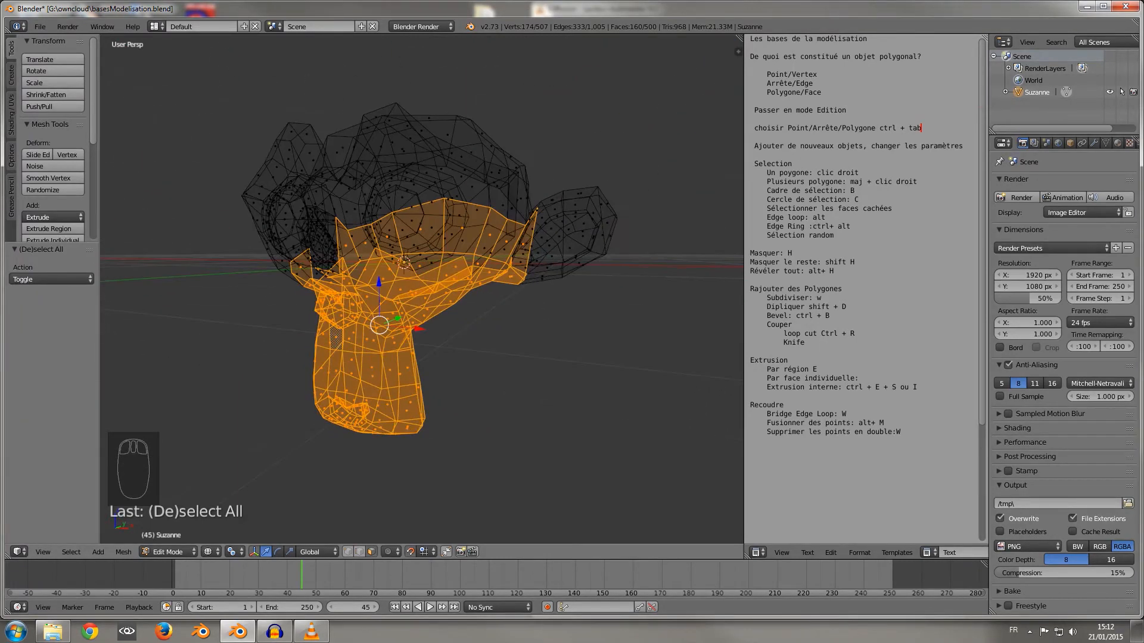
pyautogui.press('a')
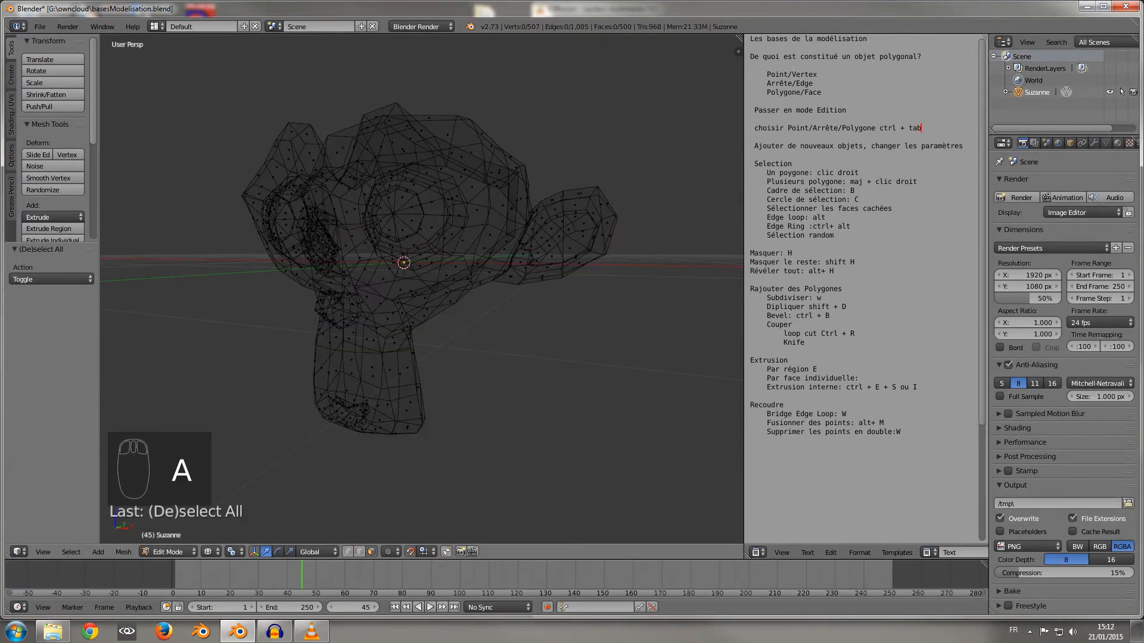
pyautogui.press('z')
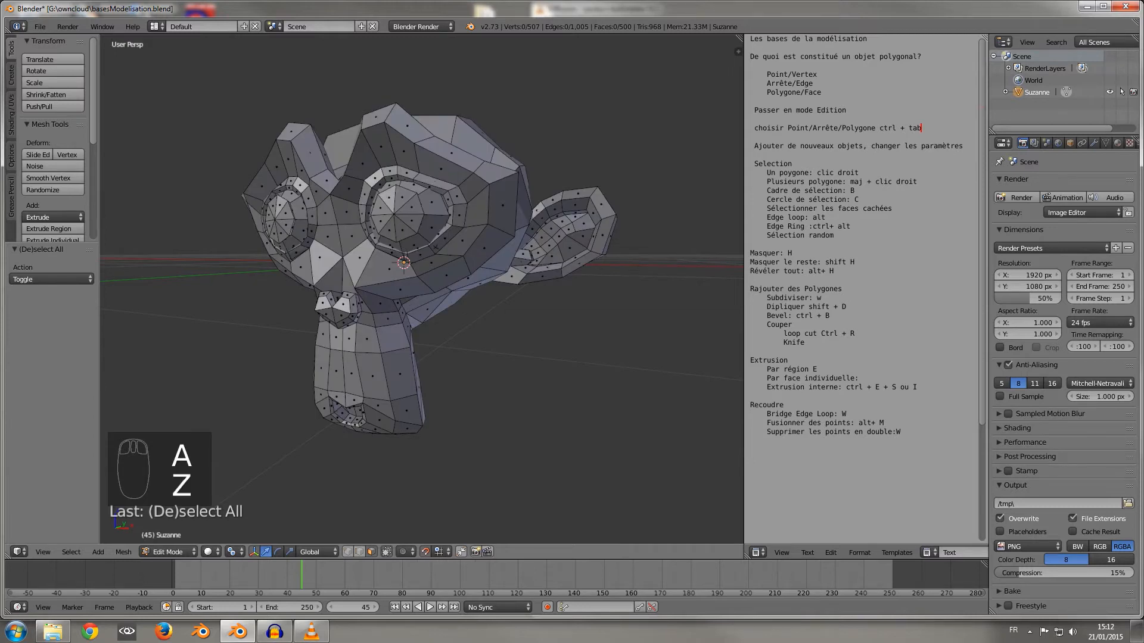
# Select the horizontal face loop that wraps around the middle of the monkey's muzzle.
pyautogui.moveTo(436, 248)
pyautogui.mouseDown(button='middle')
pyautogui.moveTo(430, 214)
pyautogui.moveTo(477, 210)
pyautogui.moveTo(427, 162)
pyautogui.moveTo(346, 179)
pyautogui.moveTo(357, 220)
pyautogui.moveTo(432, 208)
pyautogui.moveTo(423, 251)
pyautogui.mouseUp(button='middle')
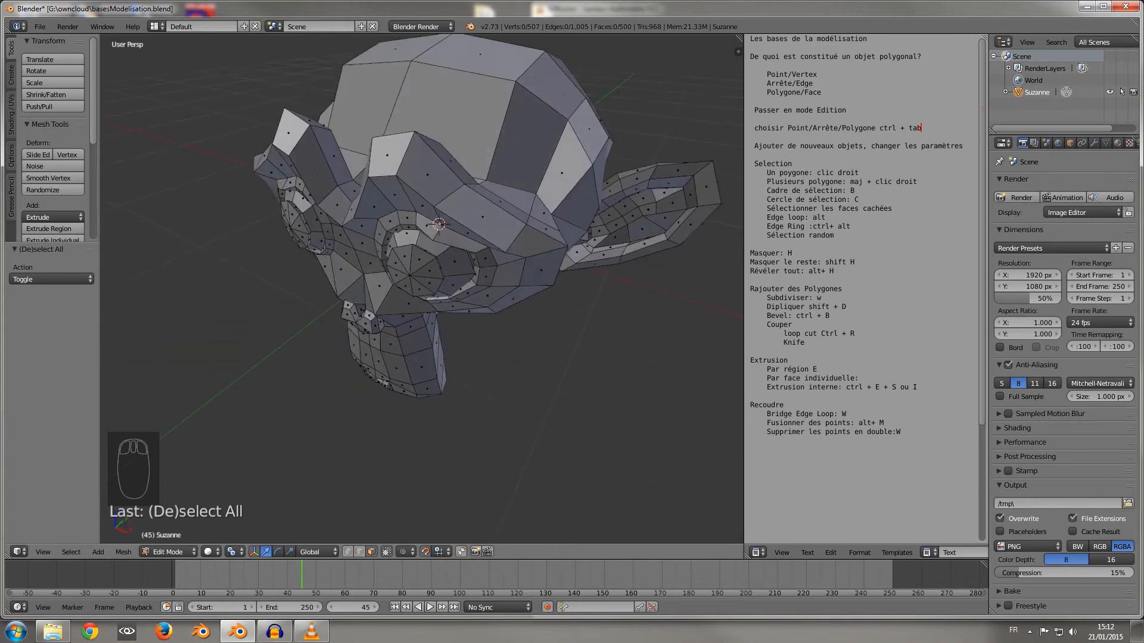
pyautogui.moveTo(310, 239); pyautogui.dragTo(409, 128, button='middle')
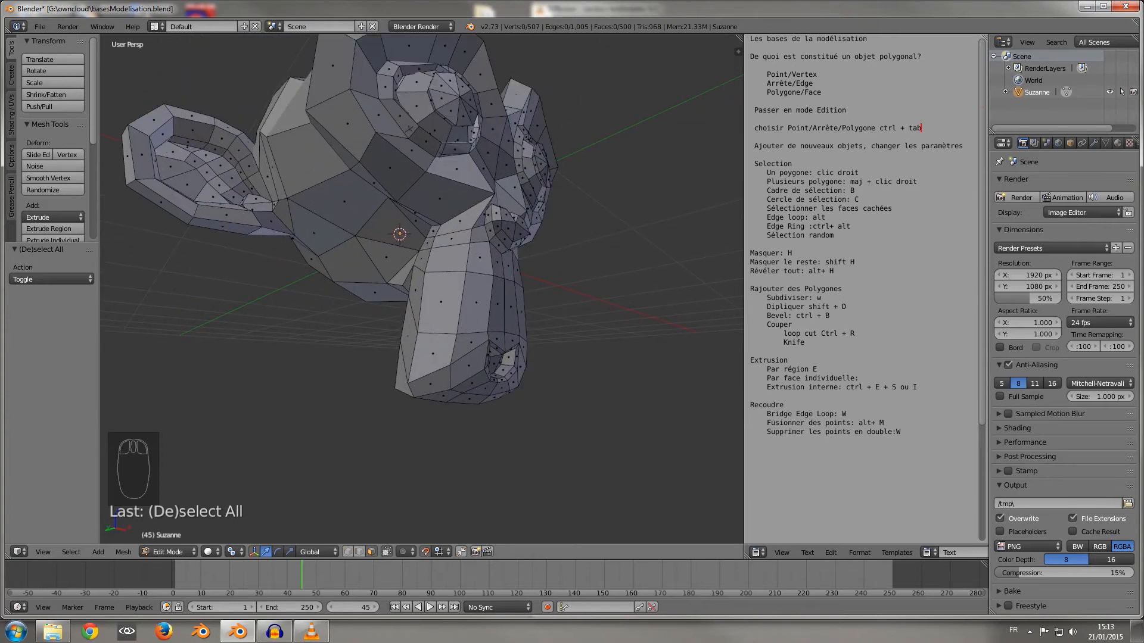
pyautogui.keyDown('alt'); pyautogui.rightClick(460, 303); pyautogui.keyUp('alt')
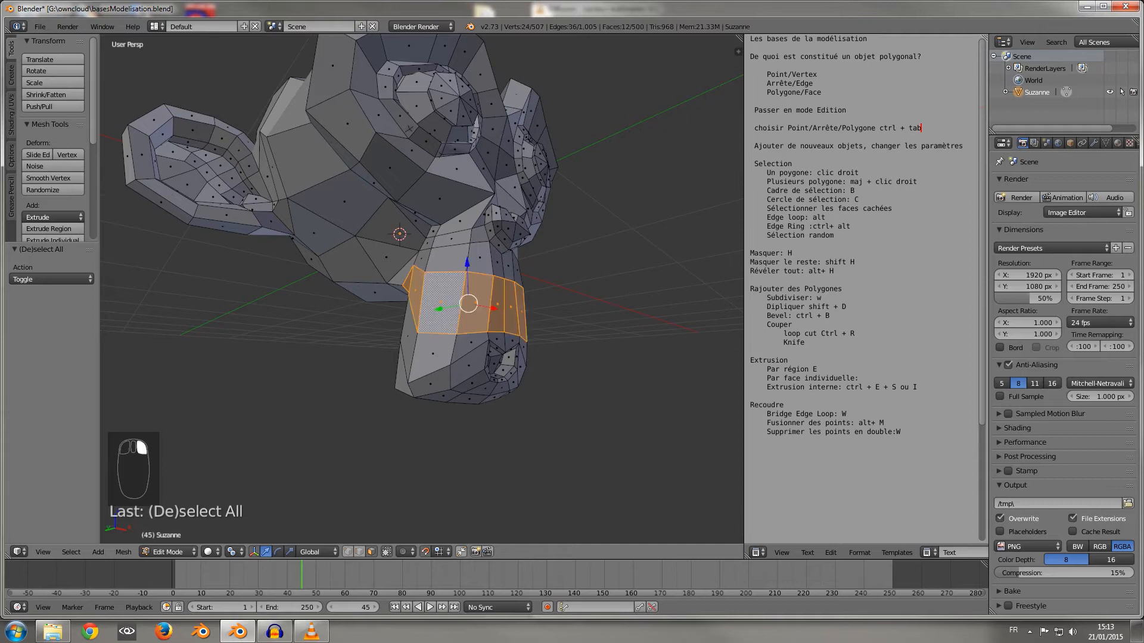
pyautogui.moveTo(455, 303); pyautogui.dragTo(417, 280, button='middle')
pyautogui.moveTo(344, 145); pyautogui.dragTo(447, 92, button='middle')
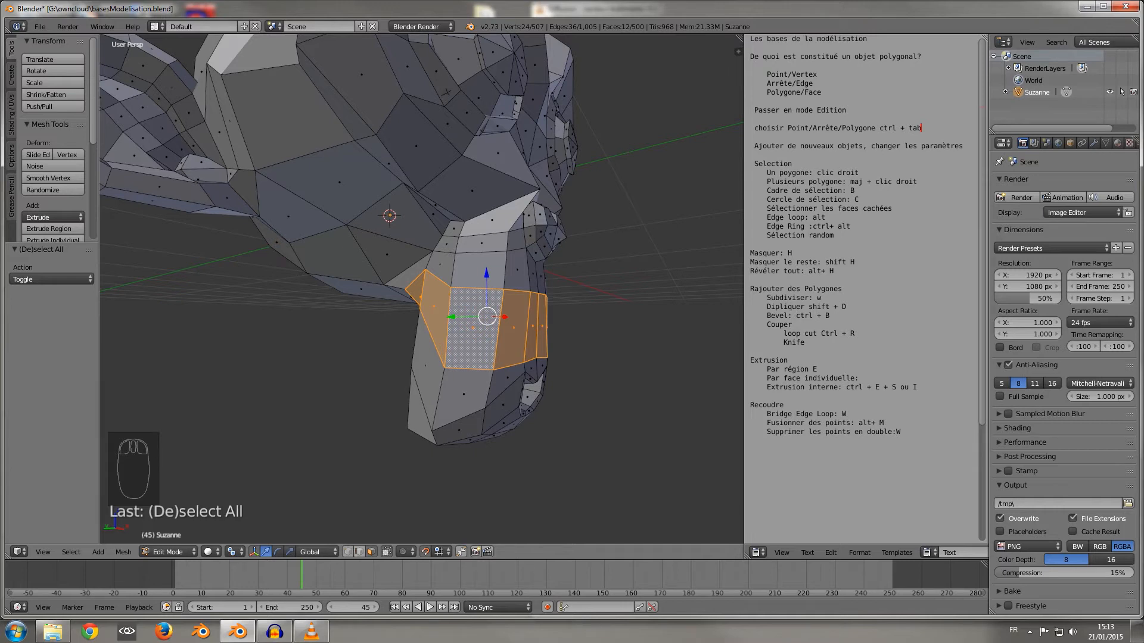
# Switch to edge selection and select the ring of upright edges around the middle of the muzzle.
pyautogui.click(360, 552)
pyautogui.keyDown('ctrl'); pyautogui.keyDown('alt'); pyautogui.rightClick(498, 330); pyautogui.keyUp('alt'); pyautogui.keyUp('ctrl')
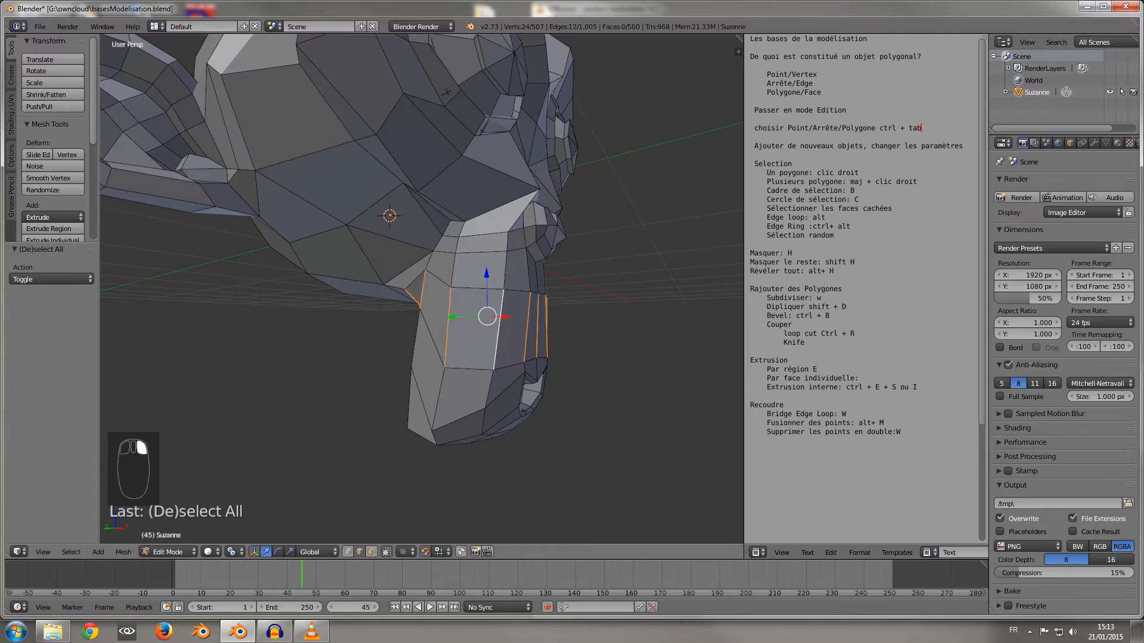
pyautogui.moveTo(498, 330); pyautogui.dragTo(455, 292, button='middle')
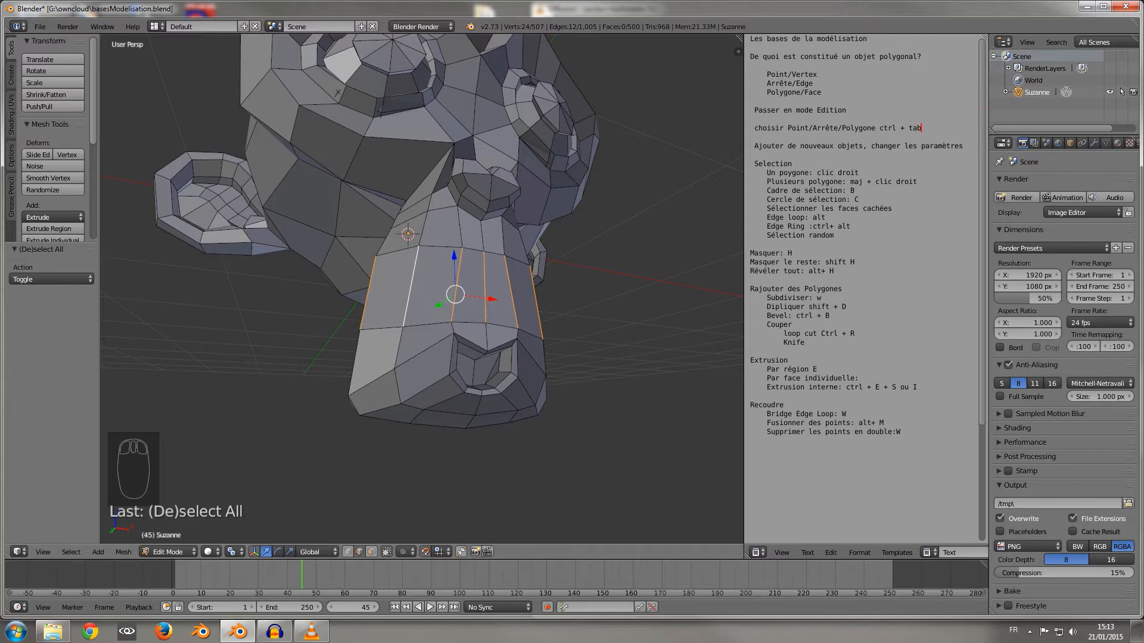
# Select the edge ring of crosswise edges running from the nose area down the muzzle, and finish by returning to face selection.
pyautogui.keyDown('alt'); pyautogui.rightClick(441, 246); pyautogui.keyUp('alt')
pyautogui.keyDown('ctrl'); pyautogui.keyDown('alt'); pyautogui.rightClick(441, 246); pyautogui.keyUp('alt'); pyautogui.keyUp('ctrl')
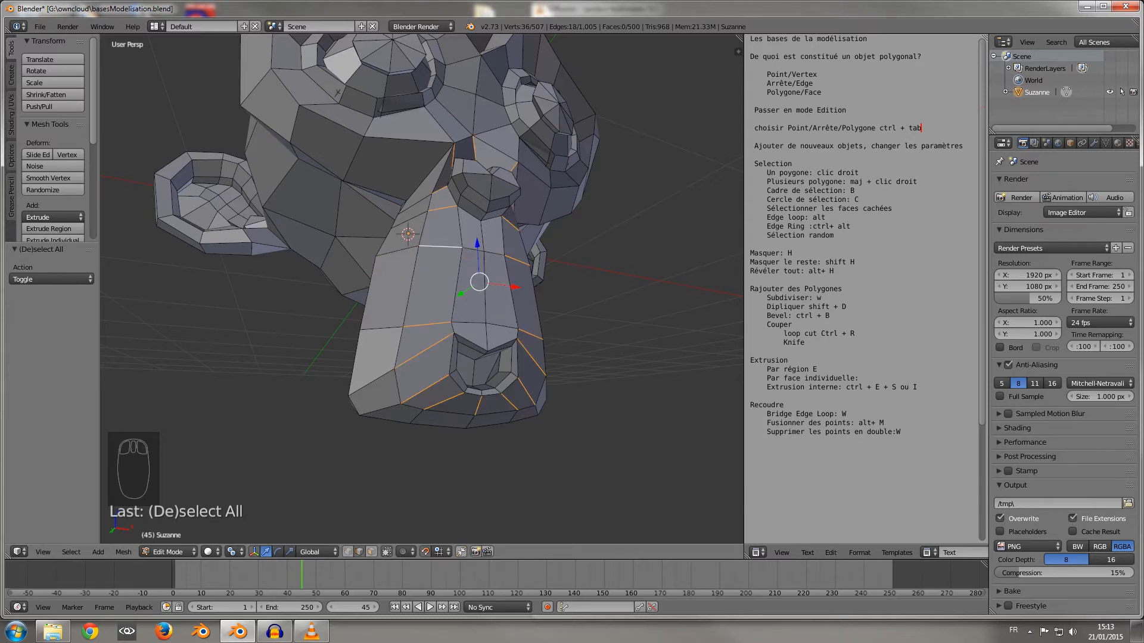
pyautogui.moveTo(441, 247); pyautogui.dragTo(411, 274, button='middle')
pyautogui.click(371, 552)
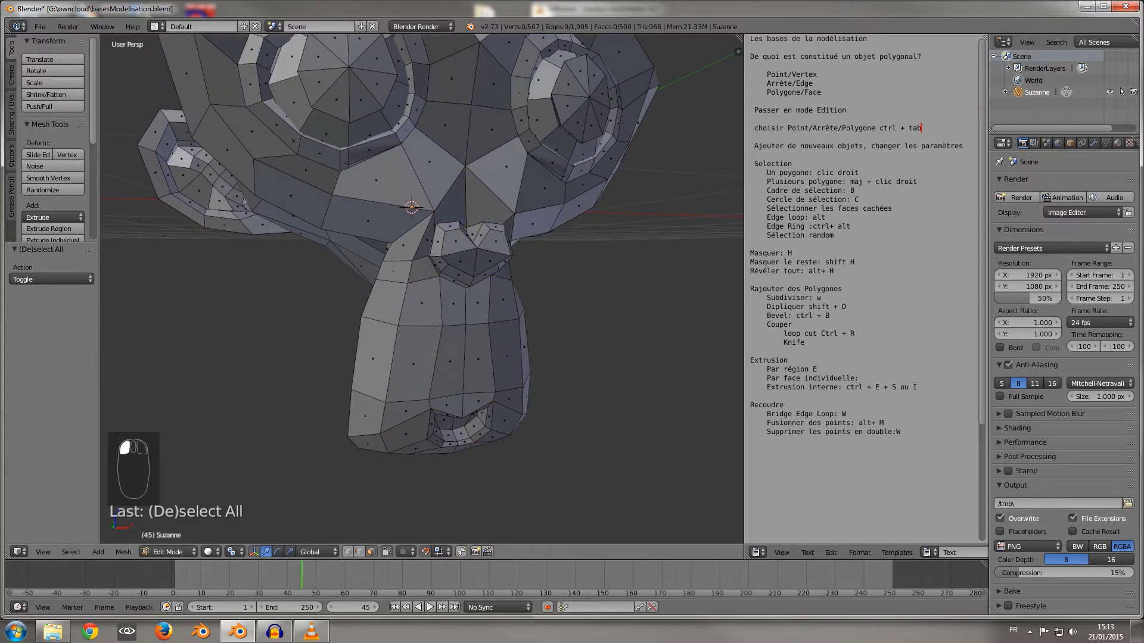
pyautogui.scroll(-3, 420, 274)
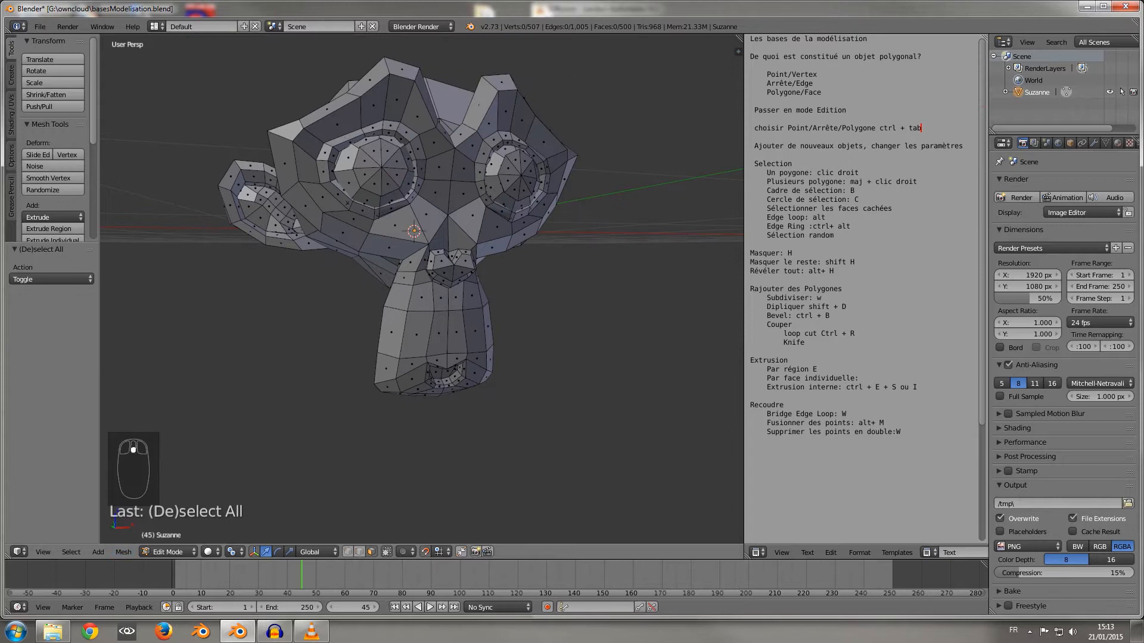
# Select random faces across the monkey with the Random selection command, and finish by deselecting them.
pyautogui.click(71, 551)
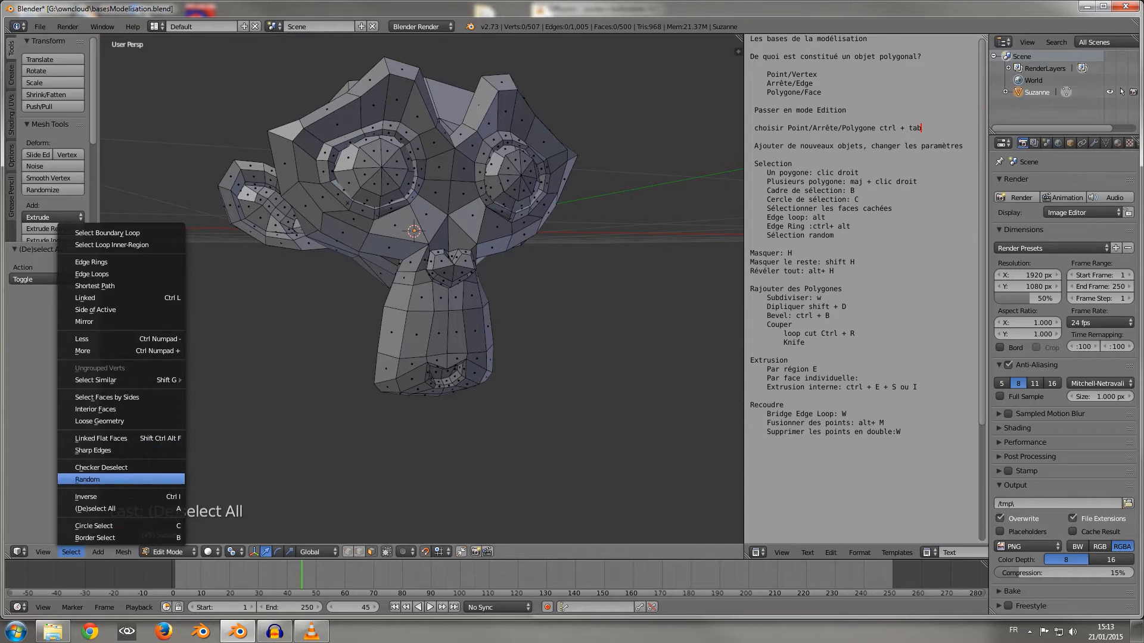
pyautogui.click(112, 479)
pyautogui.moveTo(310, 334); pyautogui.dragTo(339, 339, button='middle')
pyautogui.moveTo(370, 180); pyautogui.dragTo(330, 241, button='middle')
pyautogui.press('a')
# Delete the monkey in Object Mode and add a mesh grid in its place.
pyautogui.press('Tab')
pyautogui.press('Delete')
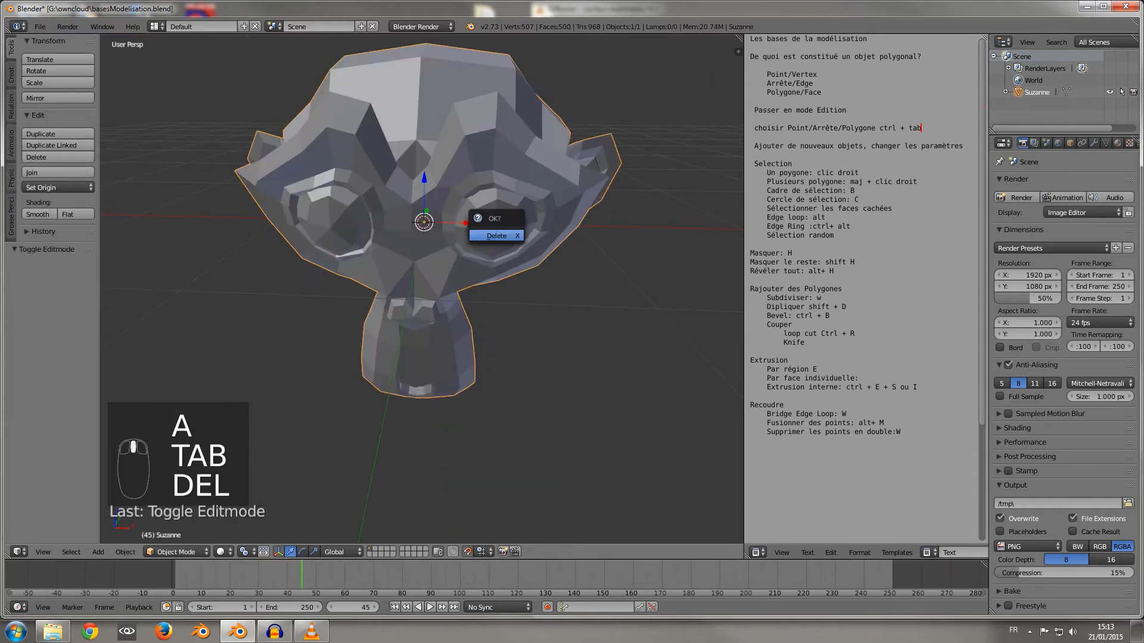
pyautogui.click(495, 240)
pyautogui.hotkey('shift', 'a')
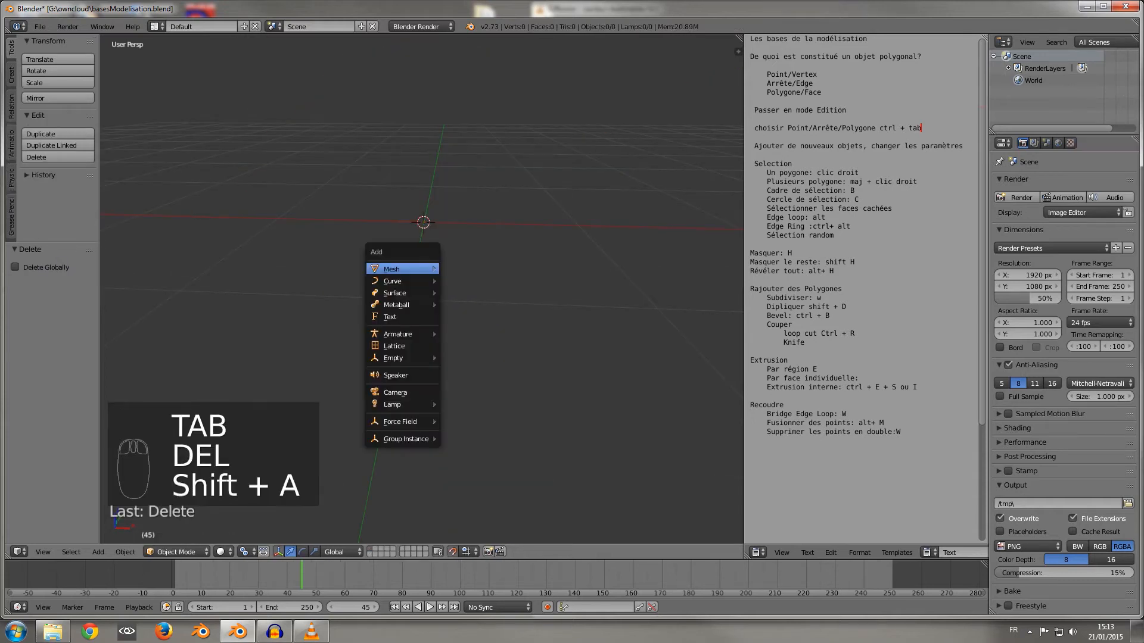
pyautogui.moveTo(393, 268)
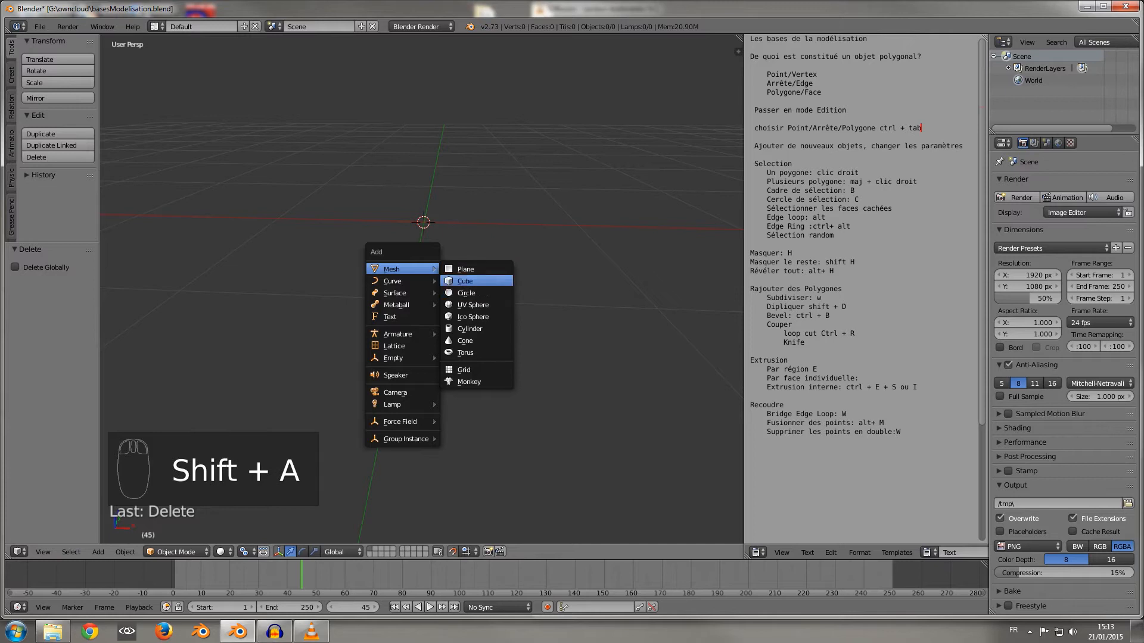
pyautogui.click(467, 370)
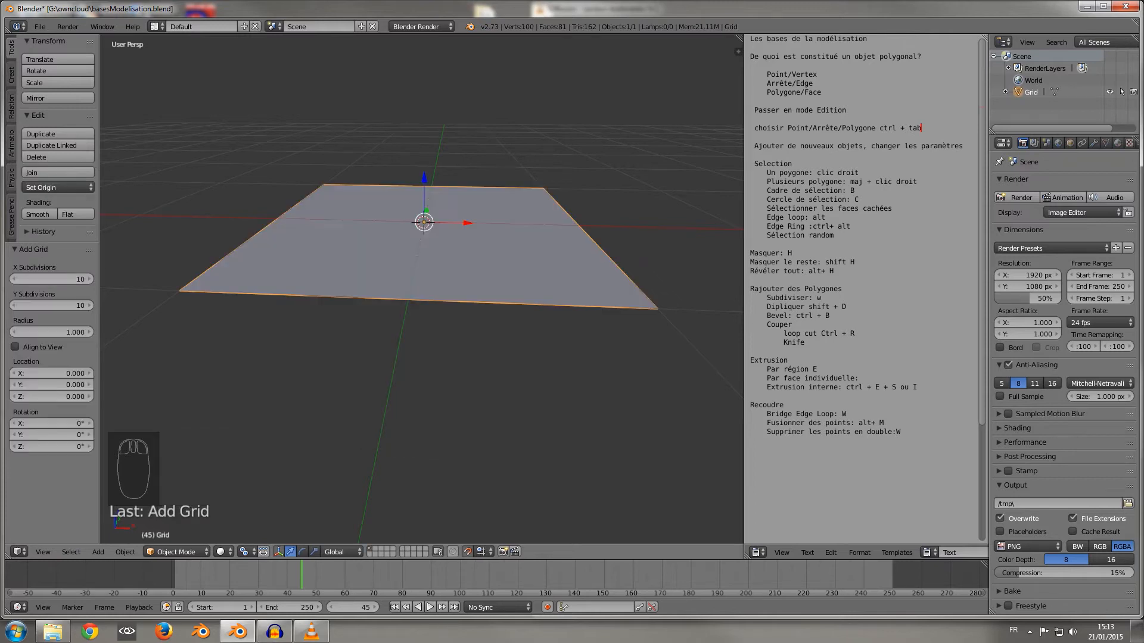
# Enter Edit Mode on the grid and deselect all its faces.
pyautogui.press('Tab')
pyautogui.scroll(3, 420, 251)
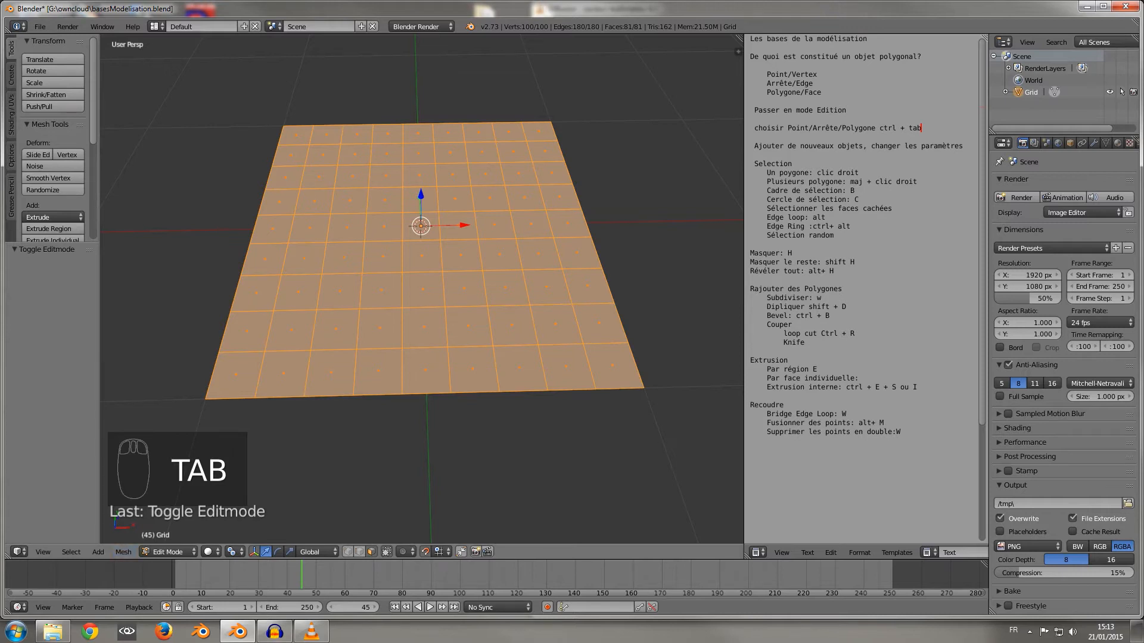
pyautogui.press('a')
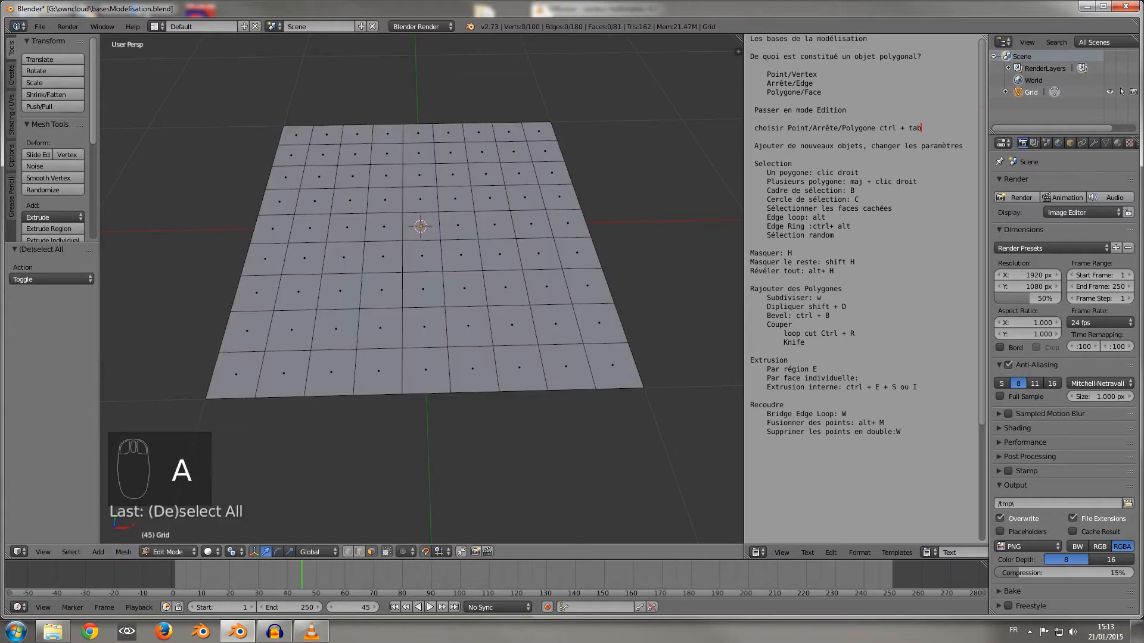
# Try to apply Checker Deselect to the grid with no faces selected.
pyautogui.click(124, 552)
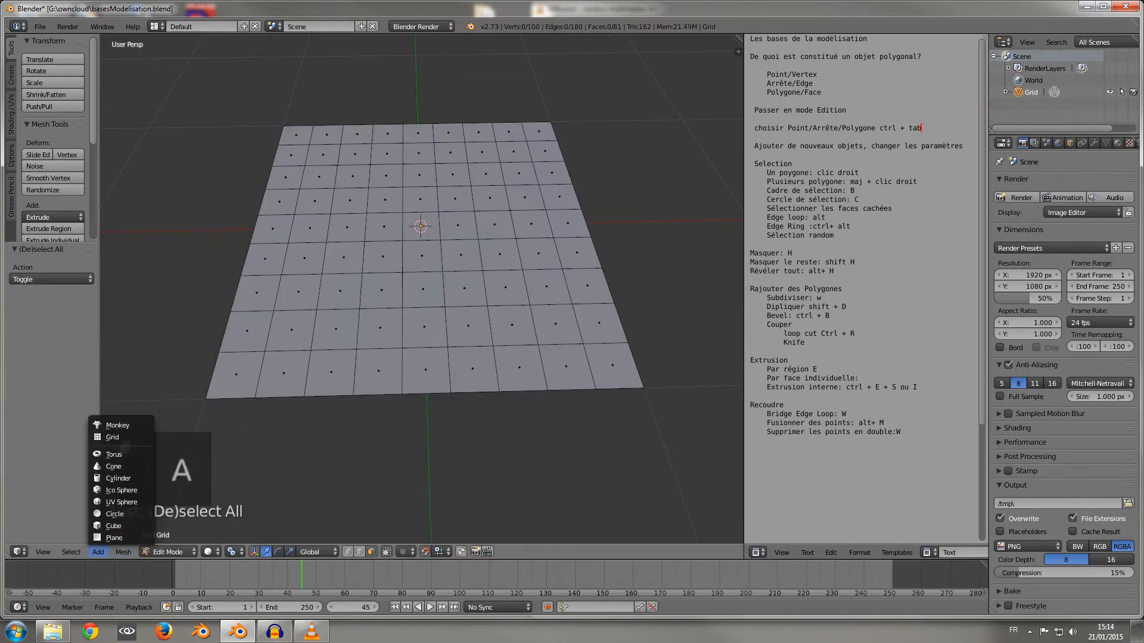
pyautogui.moveTo(71, 552)
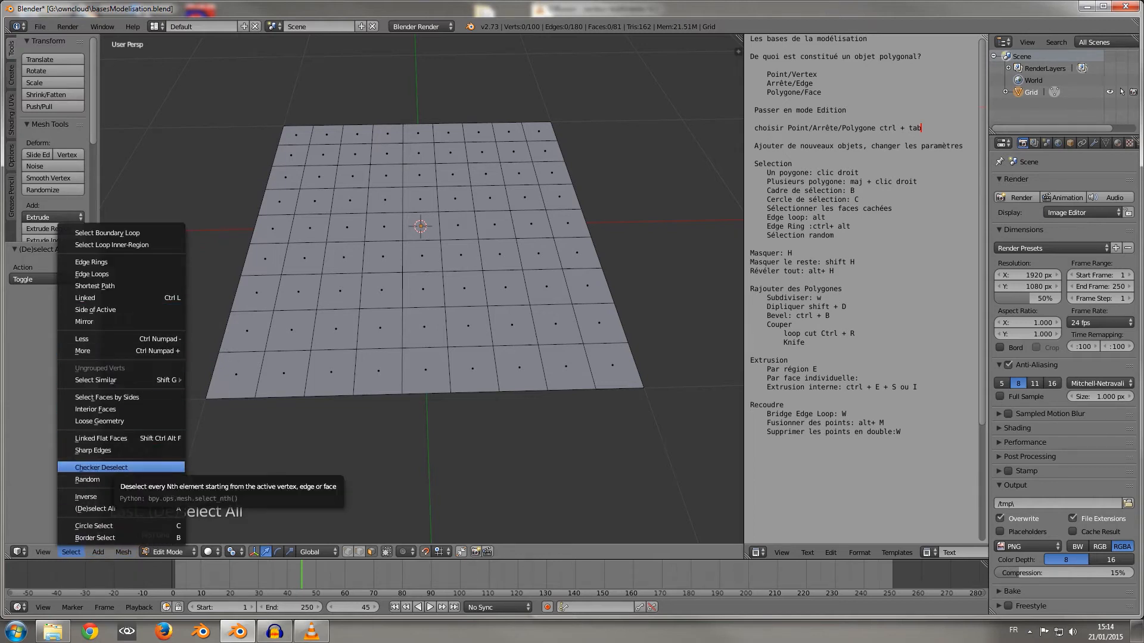
pyautogui.click(98, 468)
# Select all the grid's faces and apply Checker Deselect to keep every second face selected.
pyautogui.press('a')
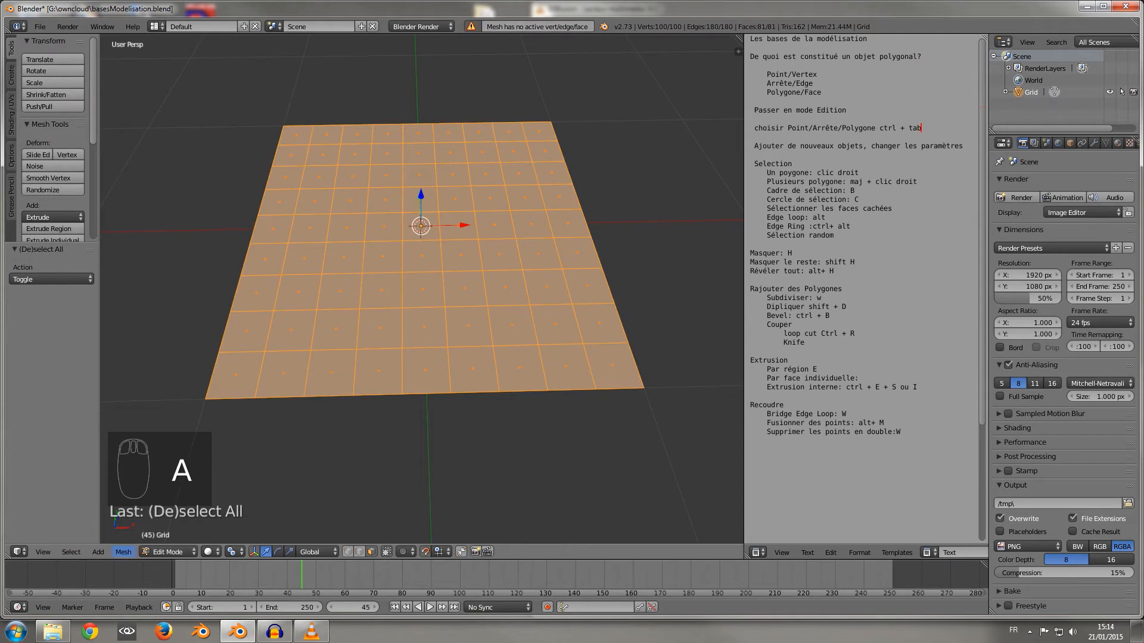
pyautogui.click(70, 551)
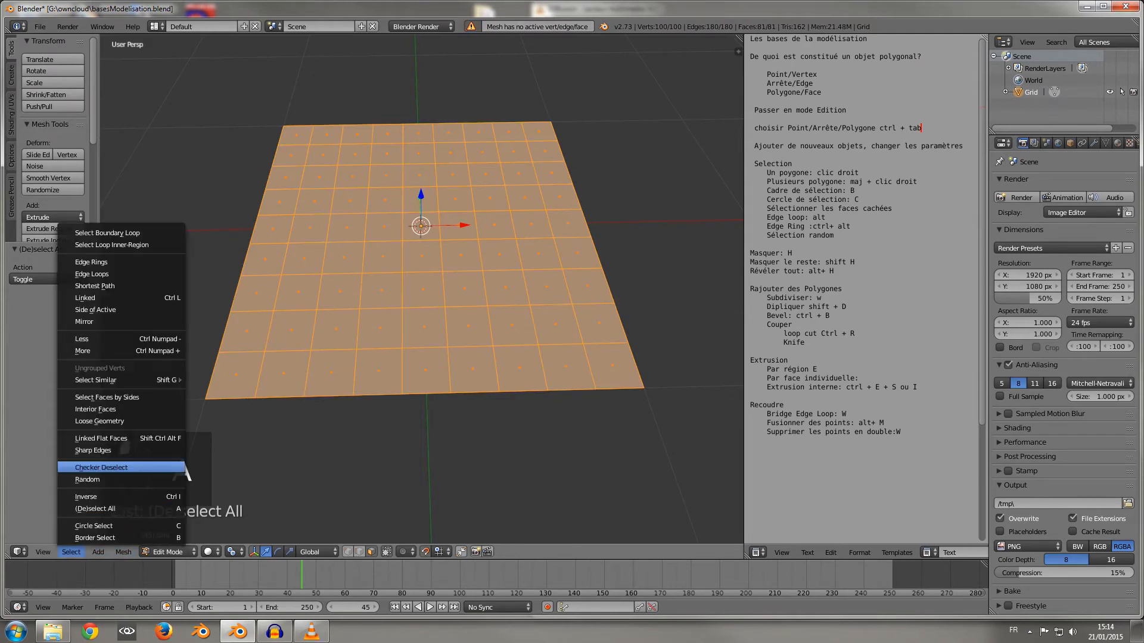
pyautogui.click(101, 468)
pyautogui.moveTo(251, 382); pyautogui.dragTo(297, 375, button='middle')
pyautogui.click(123, 551)
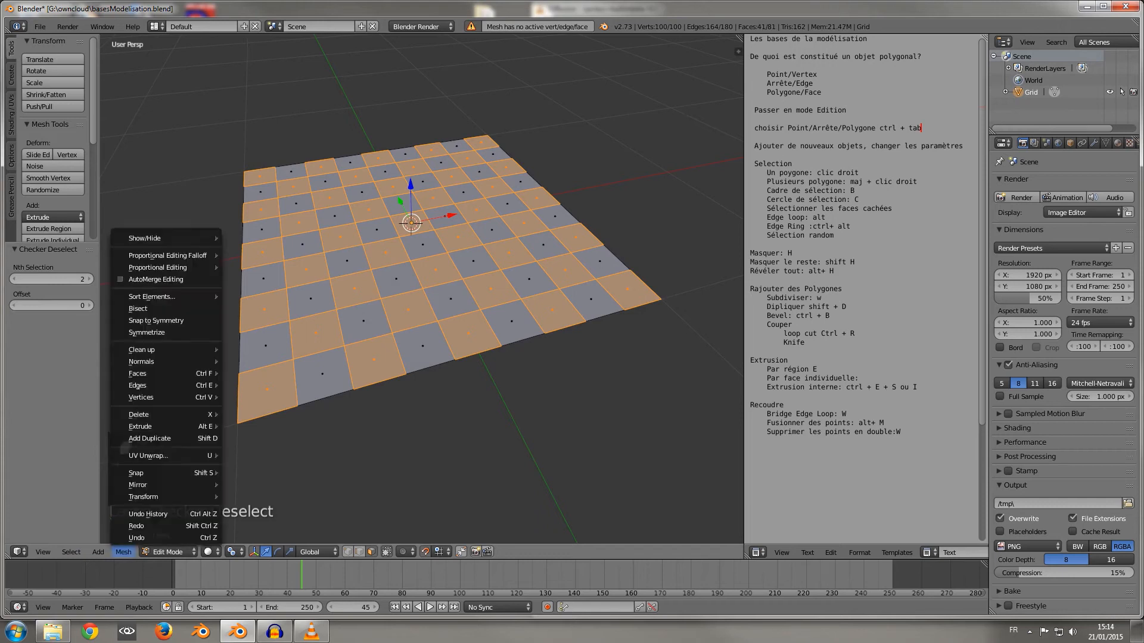
pyautogui.moveTo(71, 551)
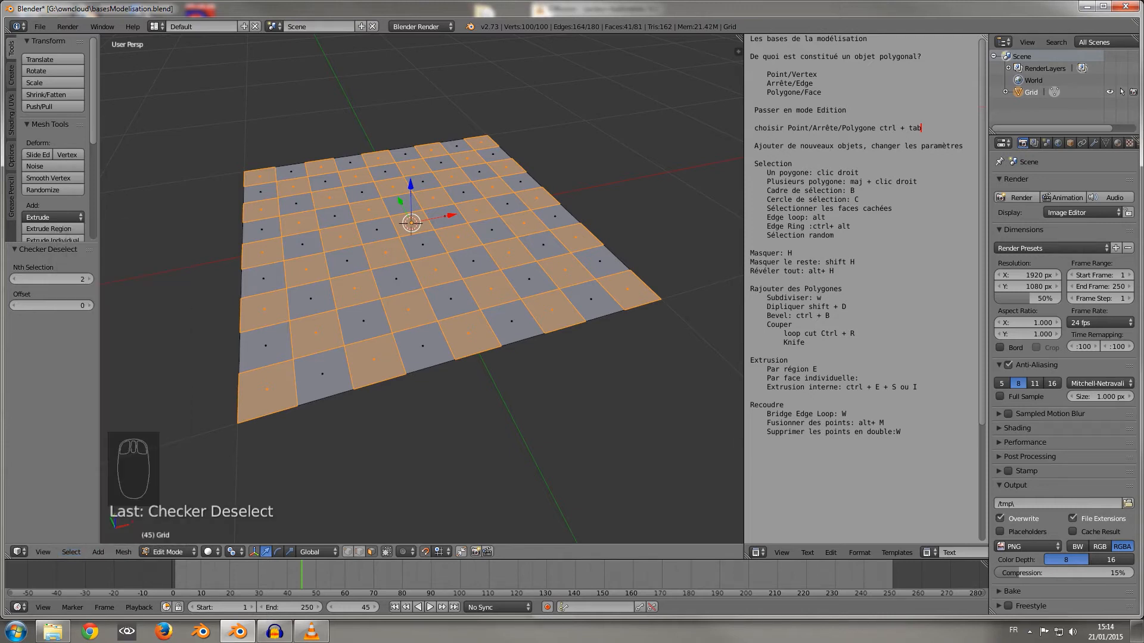
pyautogui.moveTo(417, 298); pyautogui.dragTo(402, 286, button='middle')
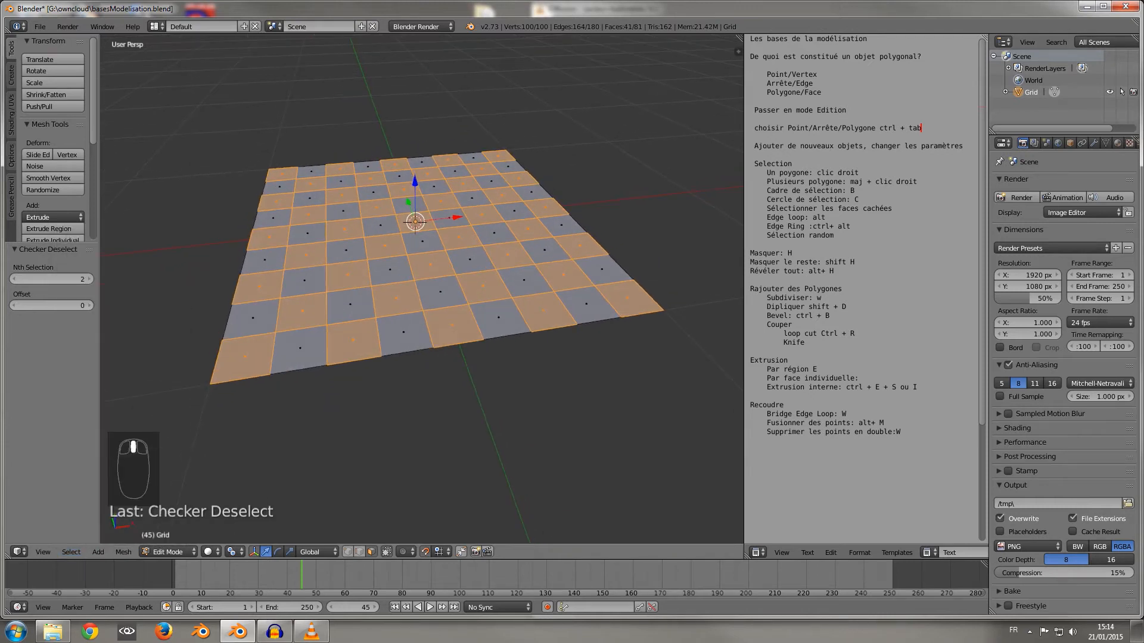
# Clear the selection, select a single face near the middle of the grid, and grow the selection by two rings of faces.
pyautogui.press('a')
pyautogui.rightClick(431, 264)
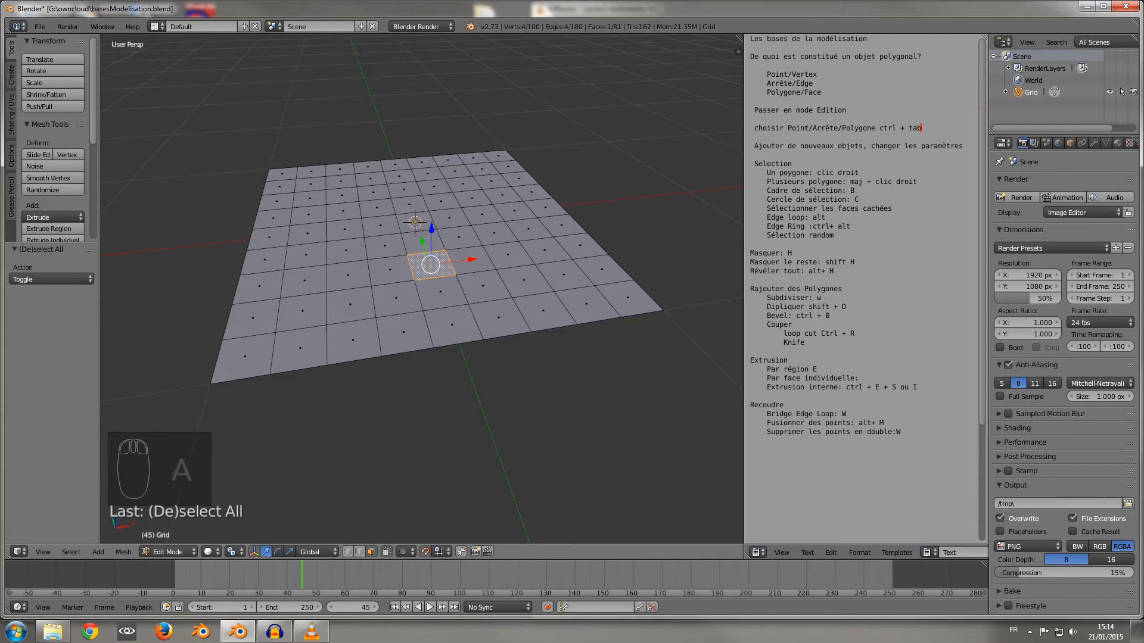
pyautogui.press('ctrl+KP_Add')
pyautogui.press('ctrl+KP_Add')
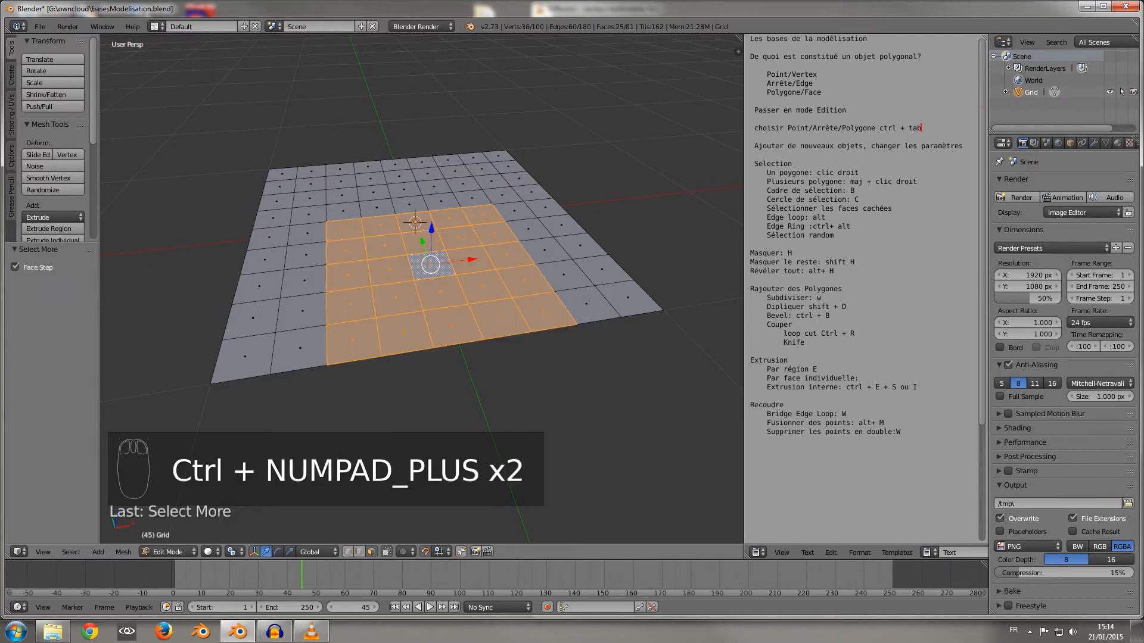
# Grow the face selection by one more ring and shrink it until no face remains selected.
pyautogui.press('ctrl+KP_Add')
pyautogui.press('ctrl+KP_Subtract')
pyautogui.press('ctrl+KP_Subtract')
pyautogui.press('ctrl+KP_Subtract')
pyautogui.press('ctrl+KP_Subtract')
pyautogui.press('ctrl+KP_Subtract')
pyautogui.press('ctrl+KP_Subtract')
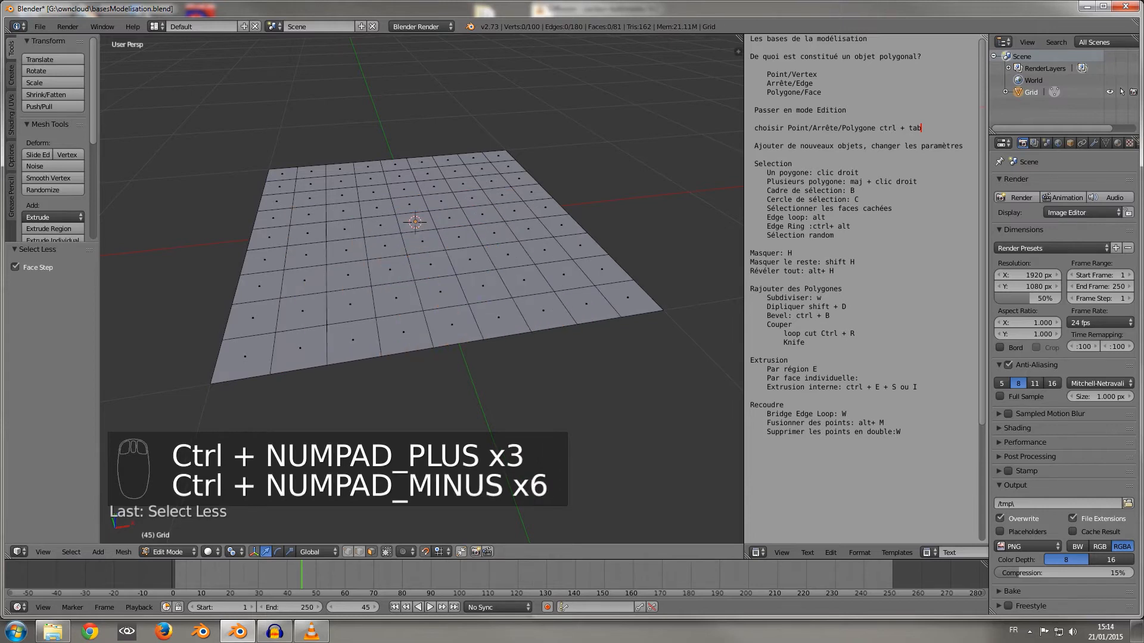
# Select the face near the grid's middle and try turning off Face Step for the last Select Less operation.
pyautogui.rightClick(430, 265)
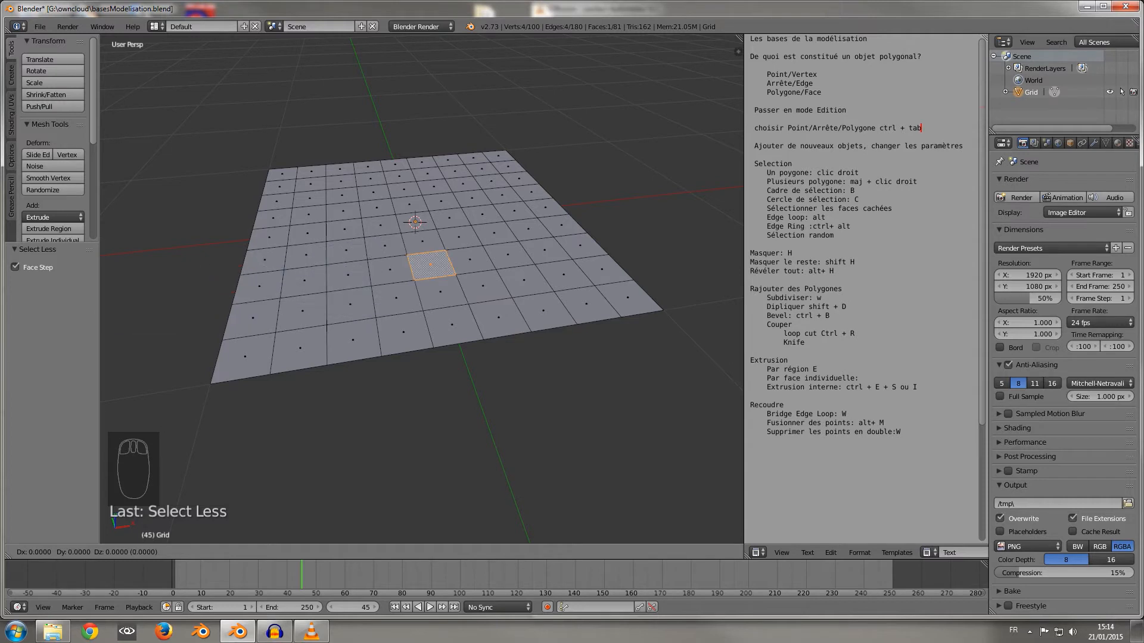
pyautogui.press('Escape')
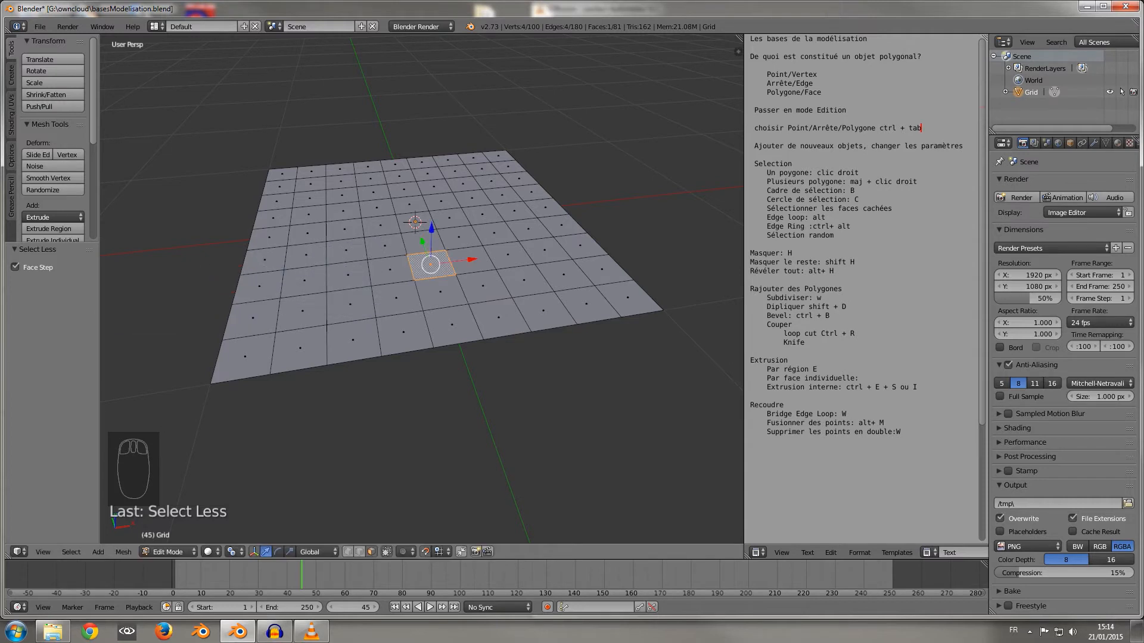
pyautogui.click(14, 267)
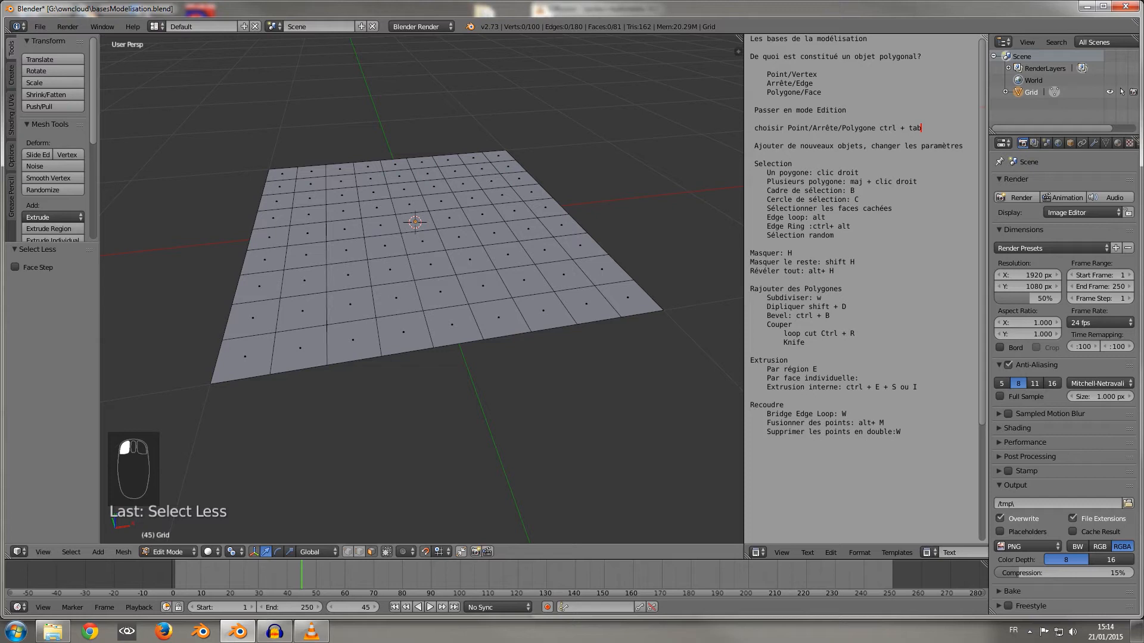
# Select the face near the grid's middle, grow the selection by two rings, and turn off Face Step.
pyautogui.rightClick(430, 265)
pyautogui.press('ctrl+KP_Add')
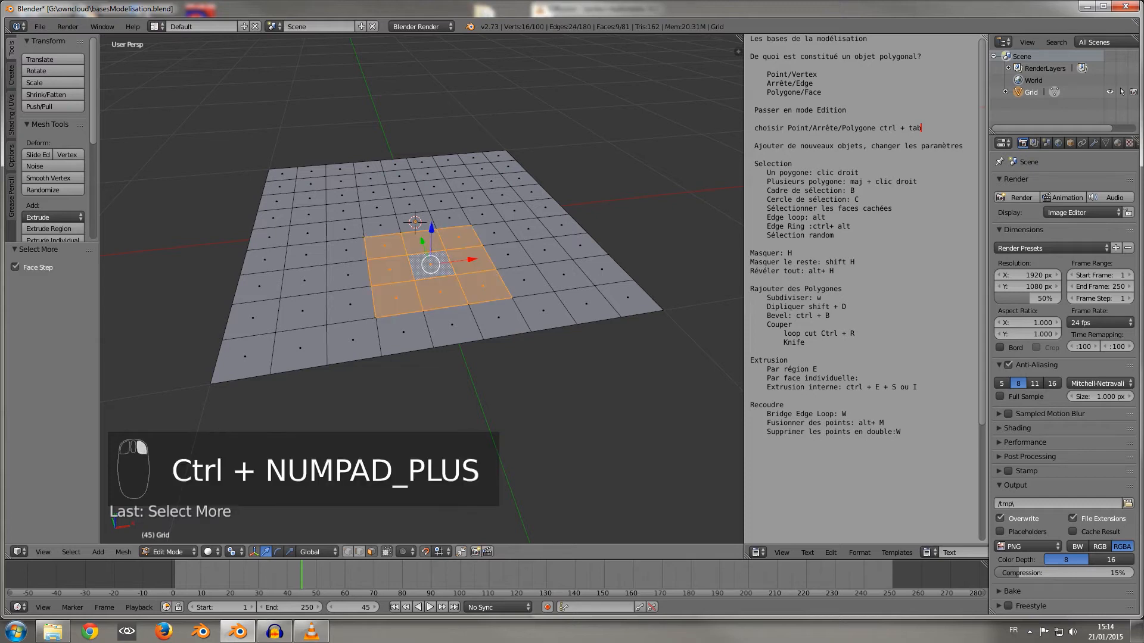
pyautogui.press('ctrl+KP_Add')
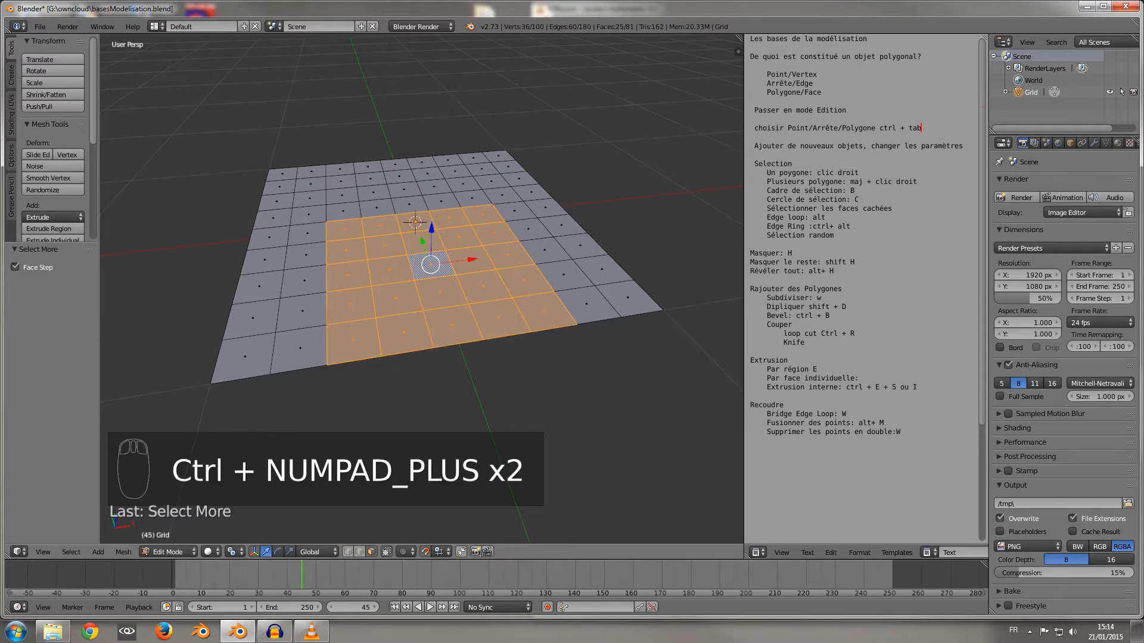
pyautogui.click(15, 267)
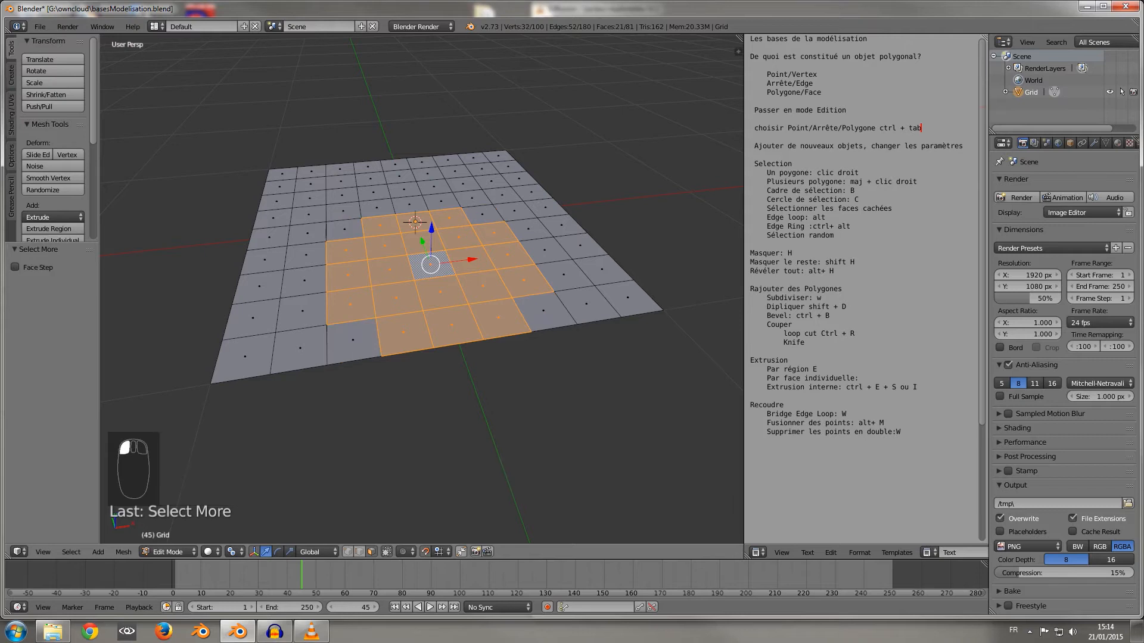
# Shrink the face selection with Select Less until nothing on the grid is selected.
pyautogui.press('KP_Subtract')
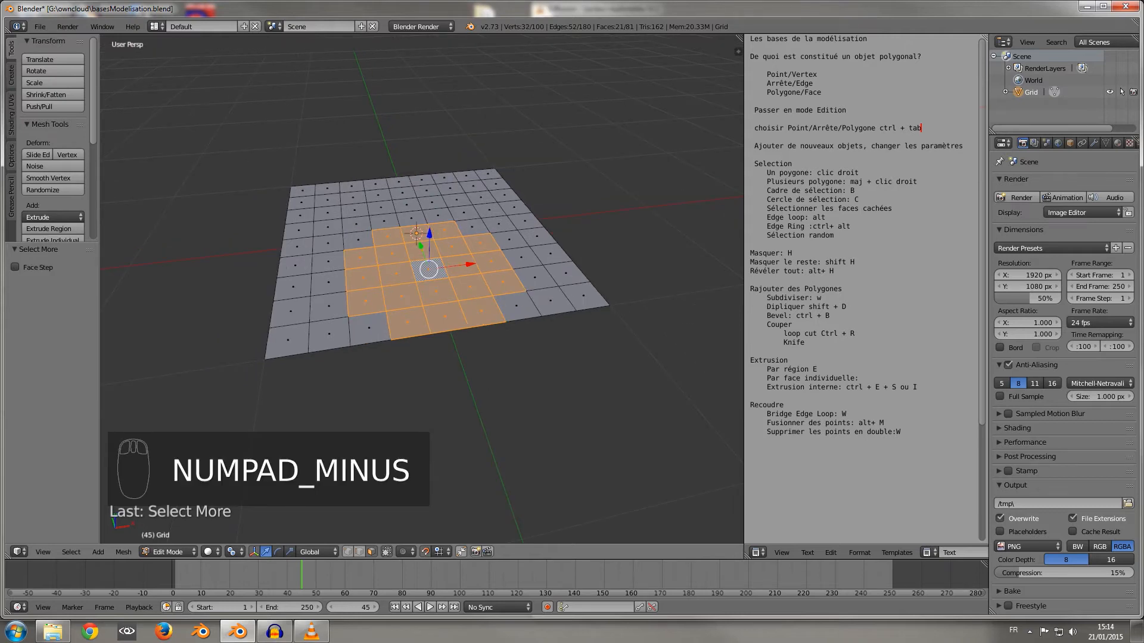
pyautogui.press('ctrl+KP_Subtract')
pyautogui.press('ctrl+KP_Subtract')
pyautogui.press('ctrl+KP_Subtract')
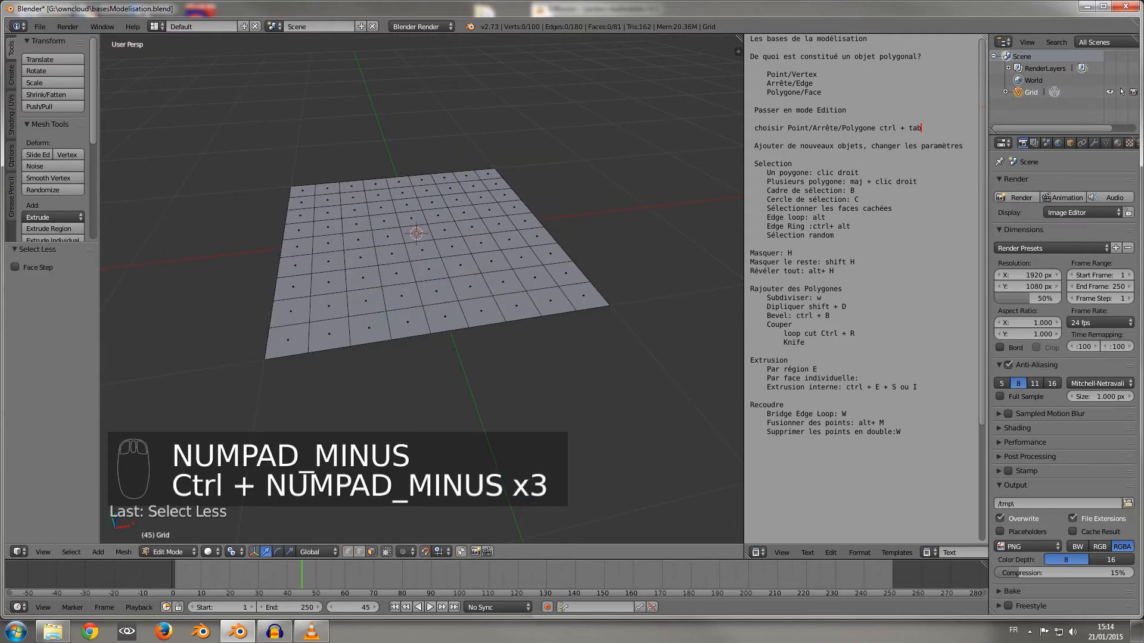
# Select the same middle face, grow the selection once, and turn on Face Step to include the diagonal neighbours.
pyautogui.rightClick(429, 269)
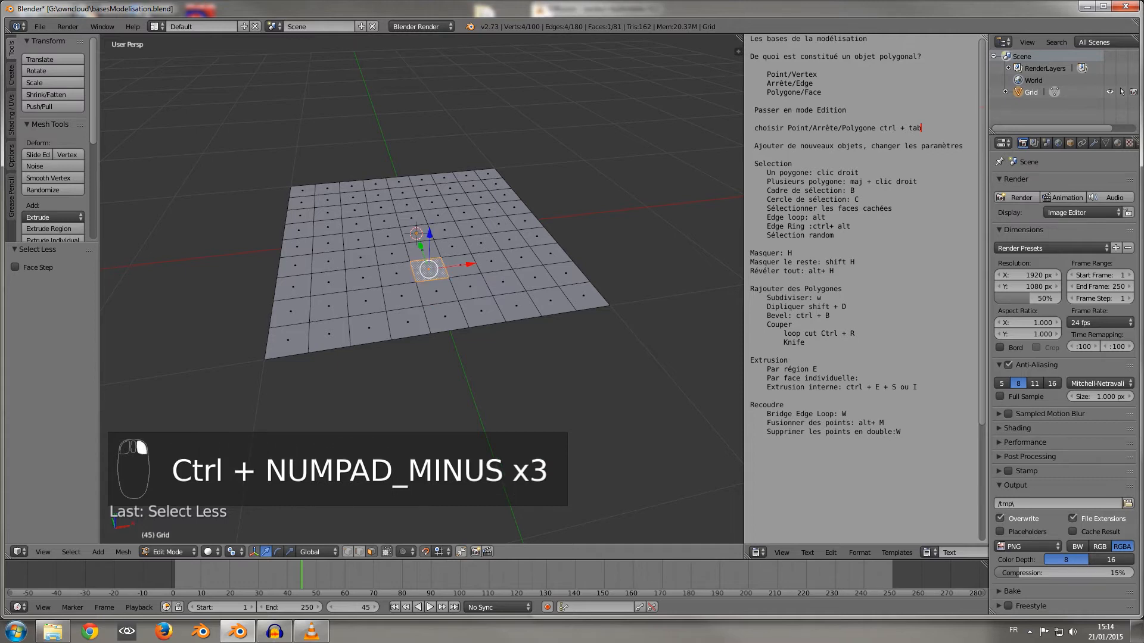
pyautogui.press('ctrl+KP_Add')
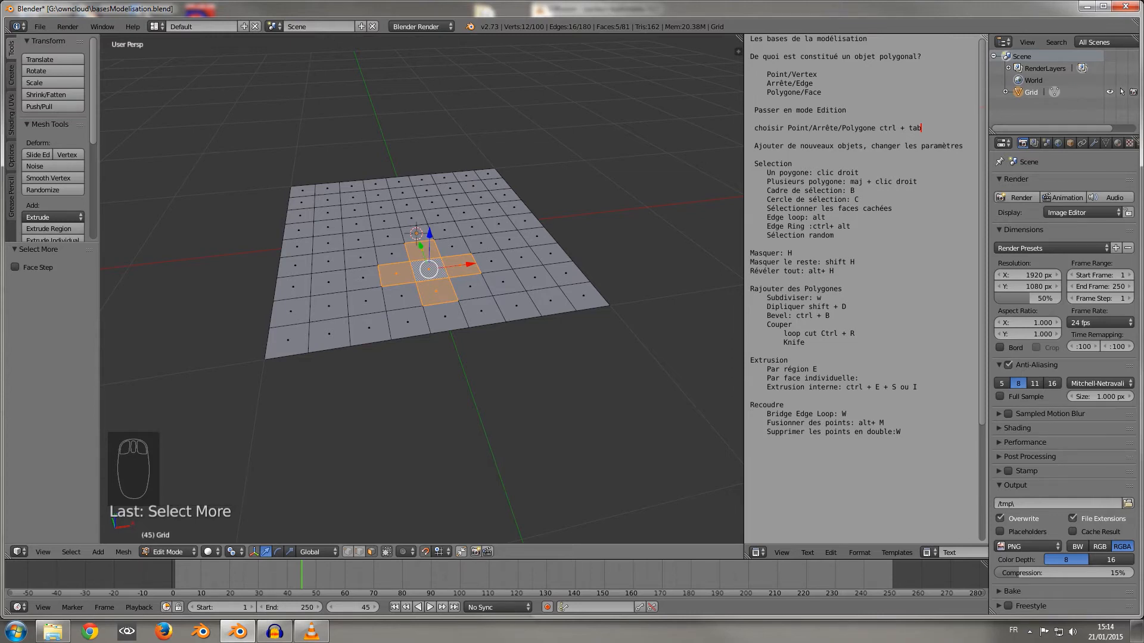
pyautogui.click(15, 267)
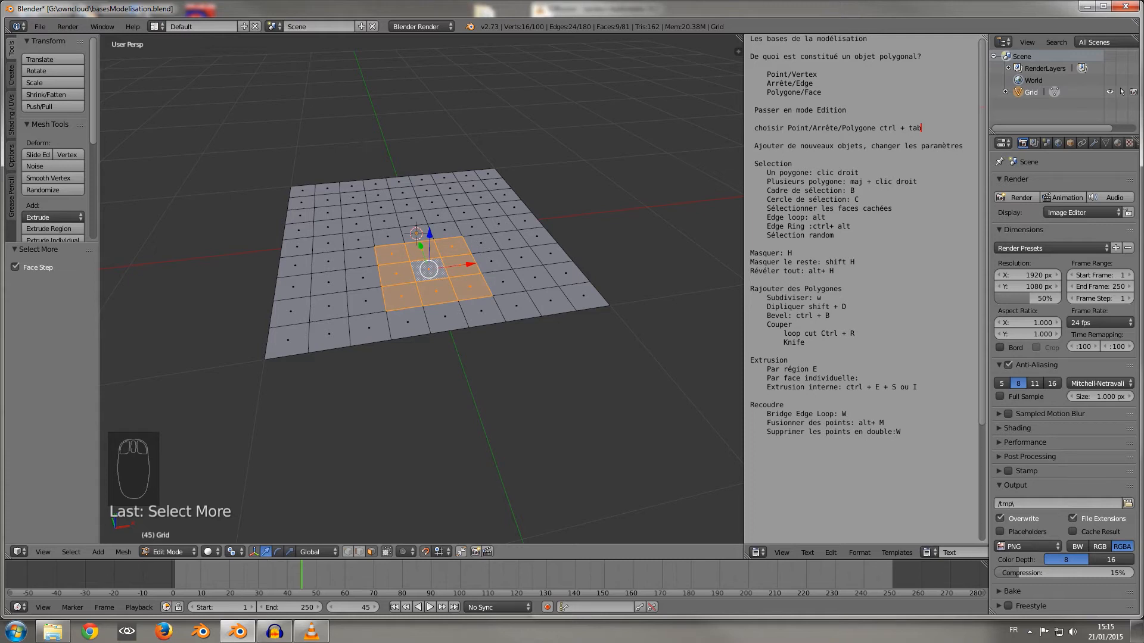
# Hide the selected 3×3 block of faces and reveal the hidden faces again.
pyautogui.moveTo(453, 286); pyautogui.dragTo(465, 313, button='middle')
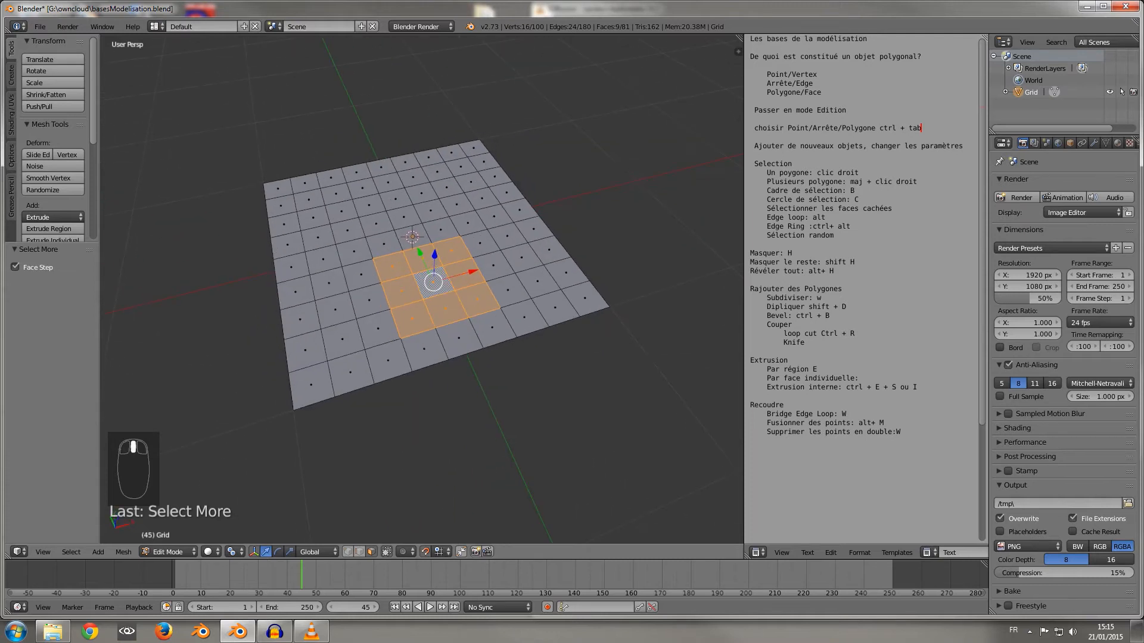
pyautogui.scroll(-1, 435, 280)
pyautogui.scroll(3, 434, 280)
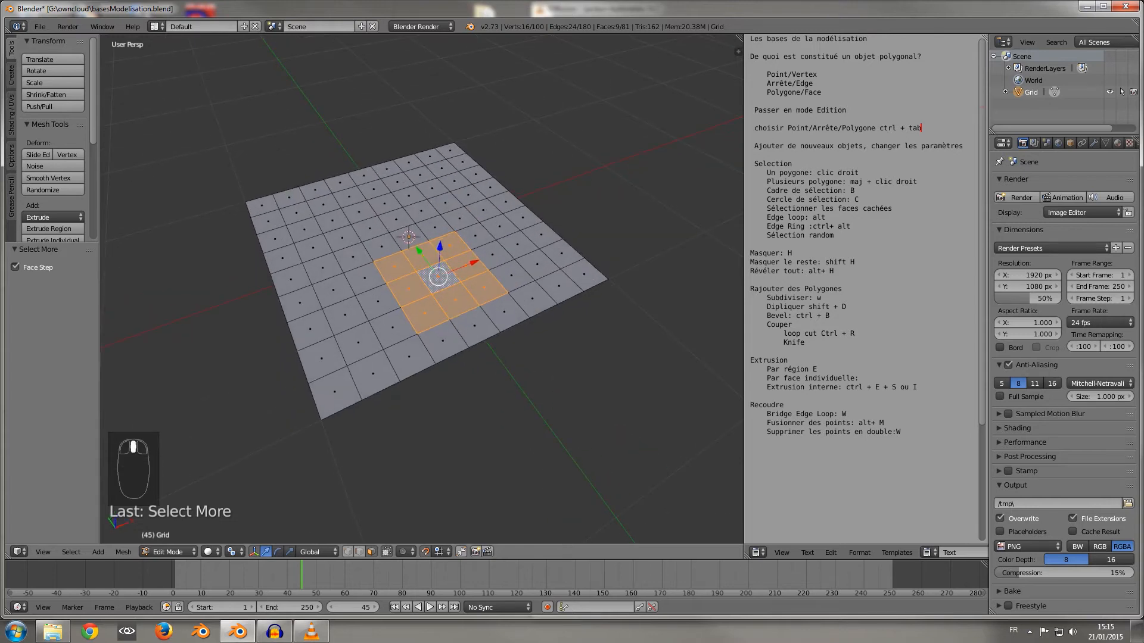
pyautogui.scroll(-3, 435, 280)
pyautogui.scroll(3, 435, 280)
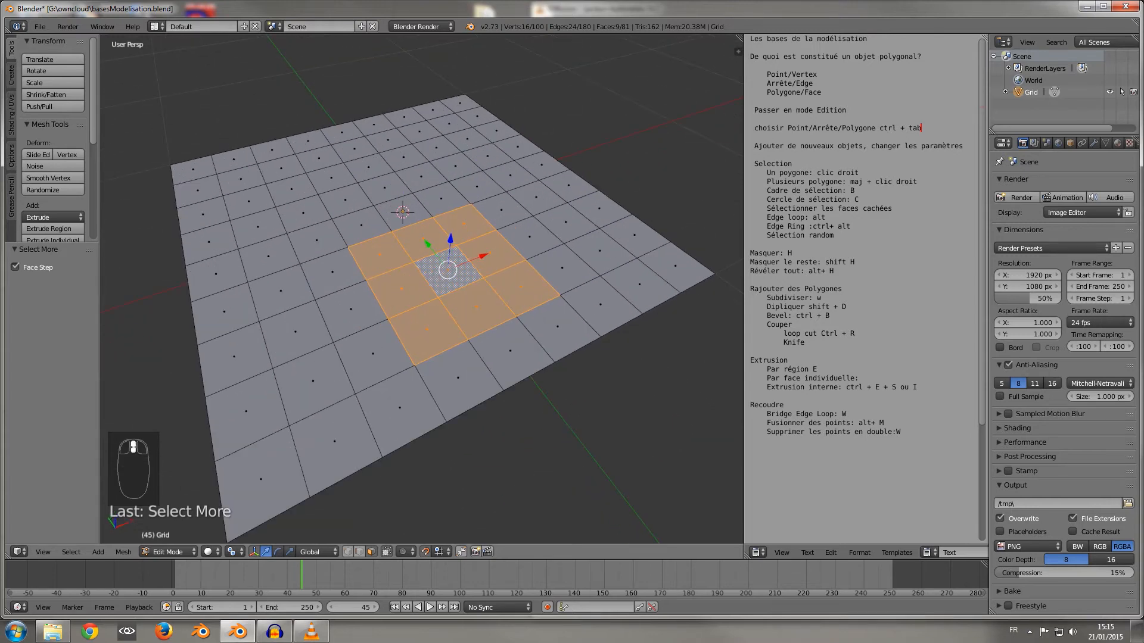
pyautogui.press('h')
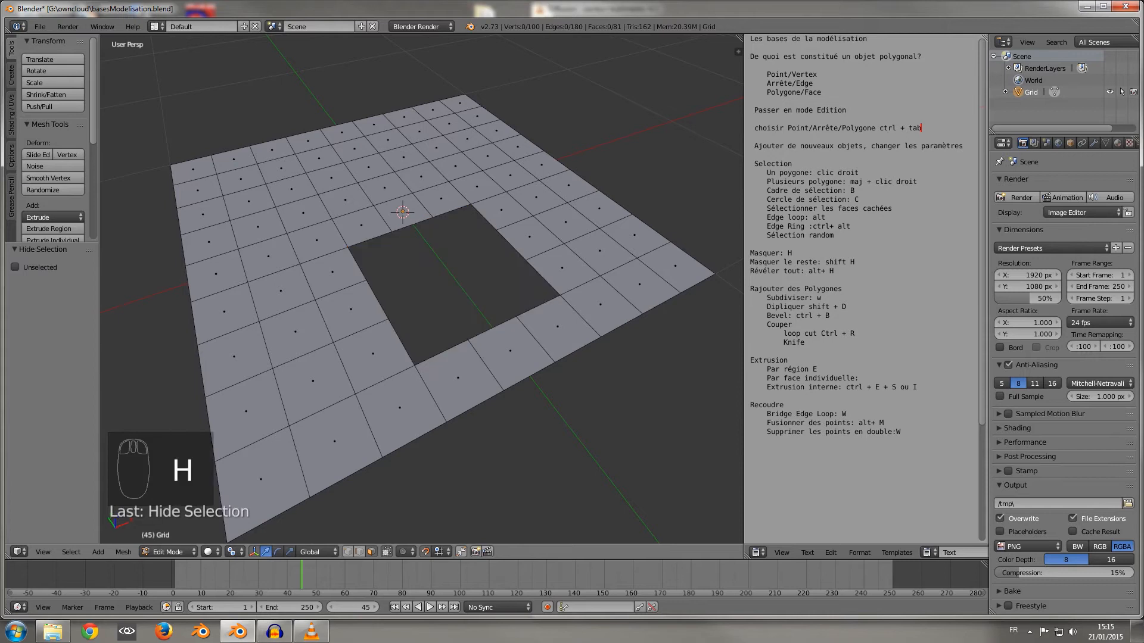
pyautogui.moveTo(435, 280)
pyautogui.mouseDown(button='middle')
pyautogui.moveTo(435, 215)
pyautogui.moveTo(435, 280)
pyautogui.mouseUp(button='middle')
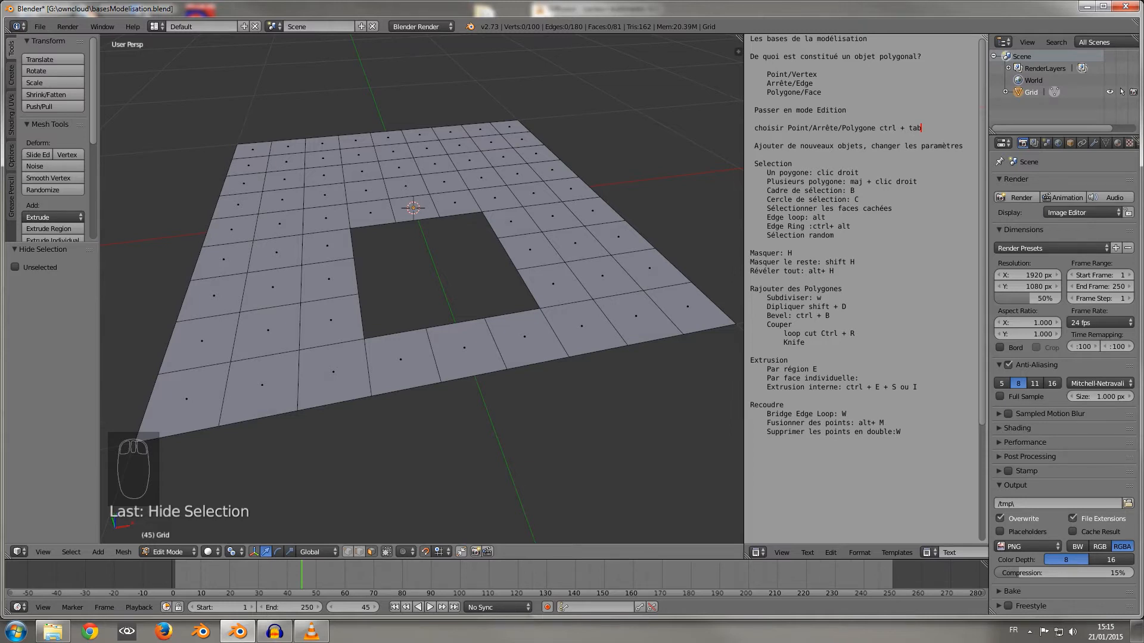
pyautogui.hotkey('alt', 'h')
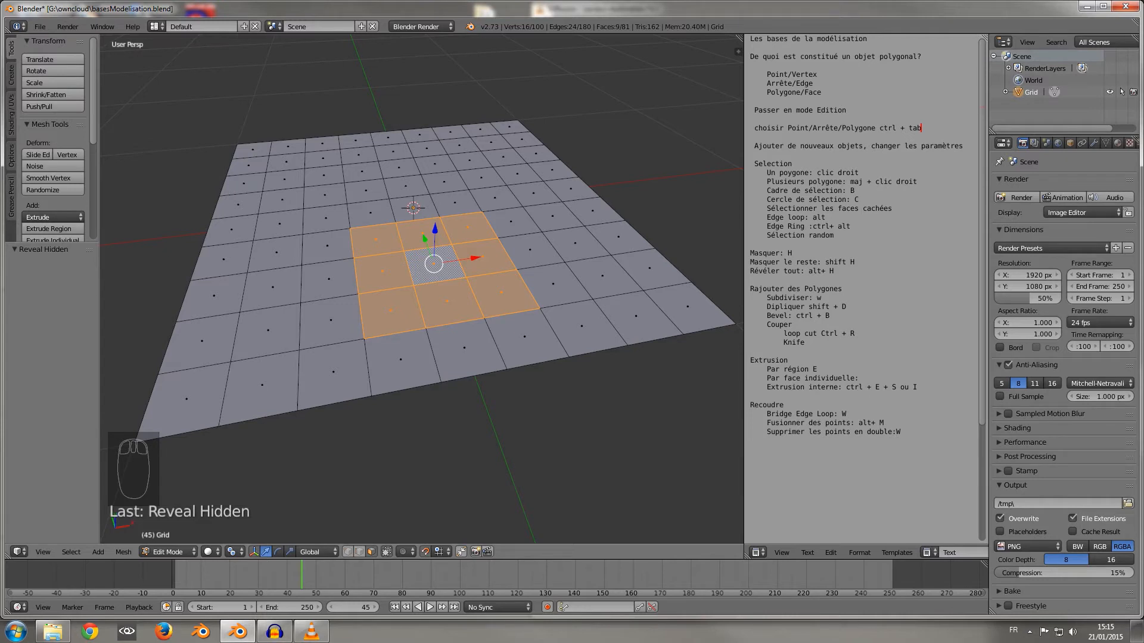
# Hide all faces outside the selected 3×3 block and reveal the whole grid again.
pyautogui.hotkey('shift', 'h')
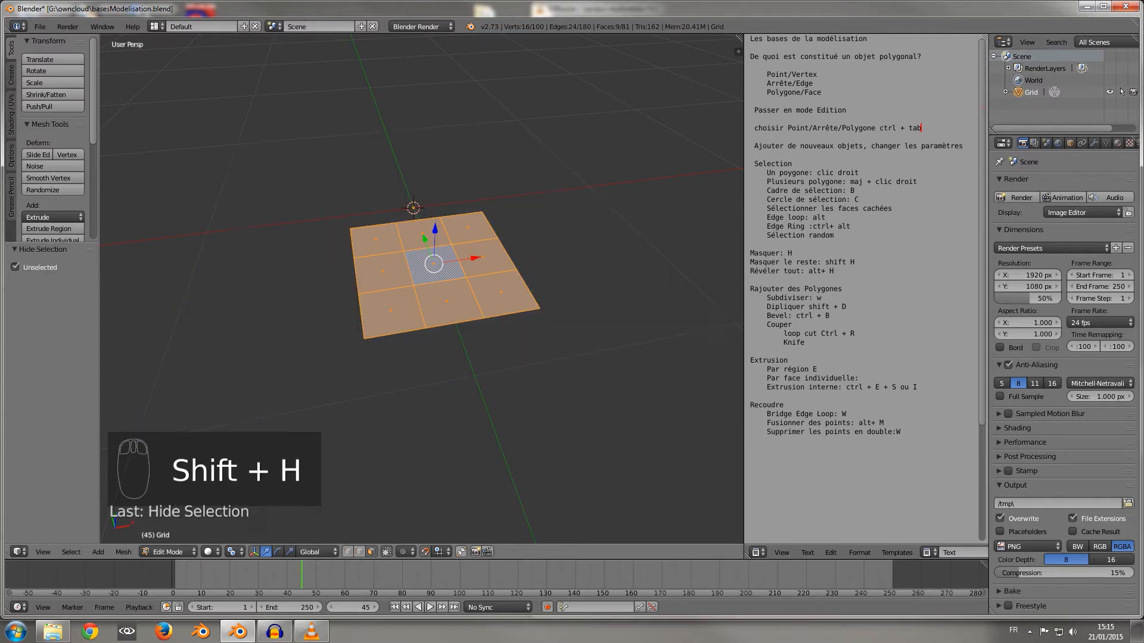
pyautogui.hotkey('shift', 'h')
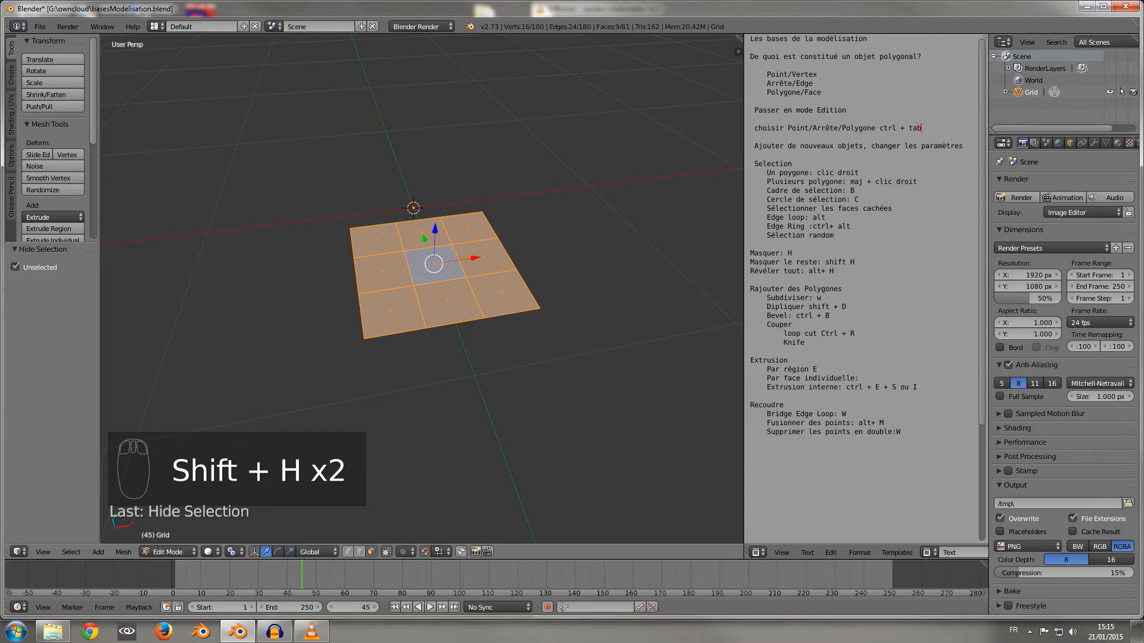
pyautogui.hotkey('alt', 'h')
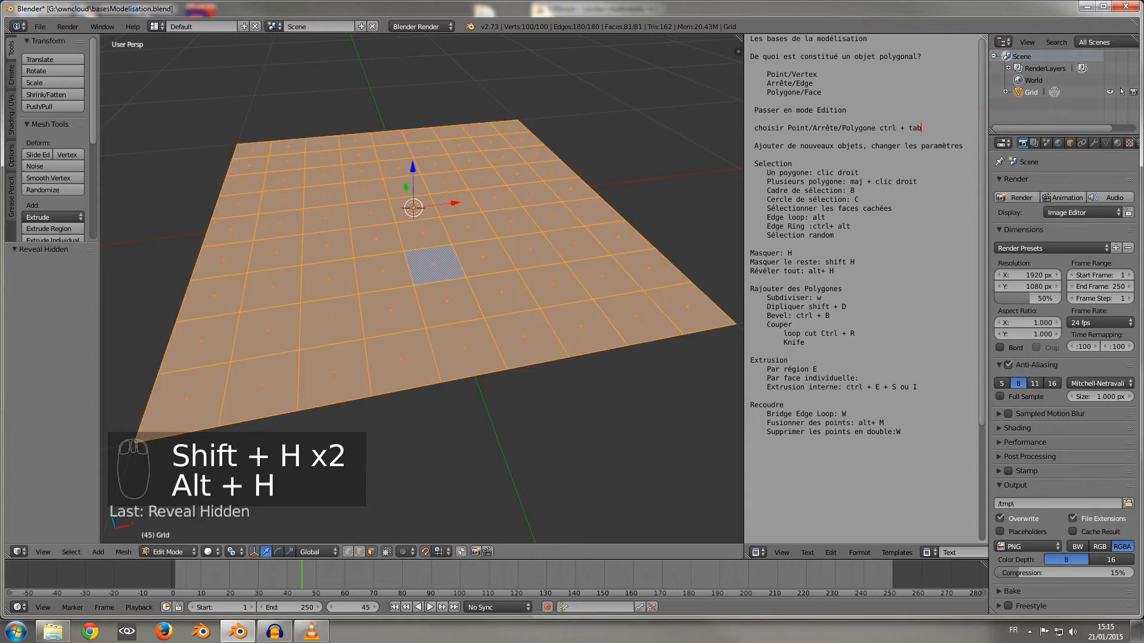
# Look up where the Show/Hide commands are listed among the mesh operations.
pyautogui.click(71, 553)
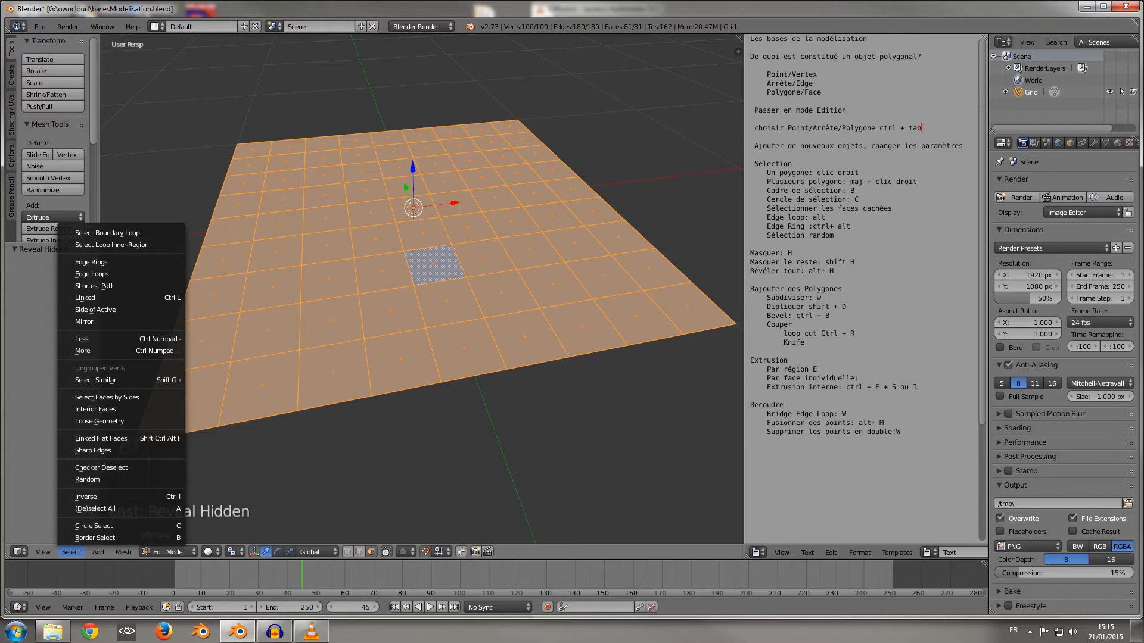
pyautogui.moveTo(123, 552)
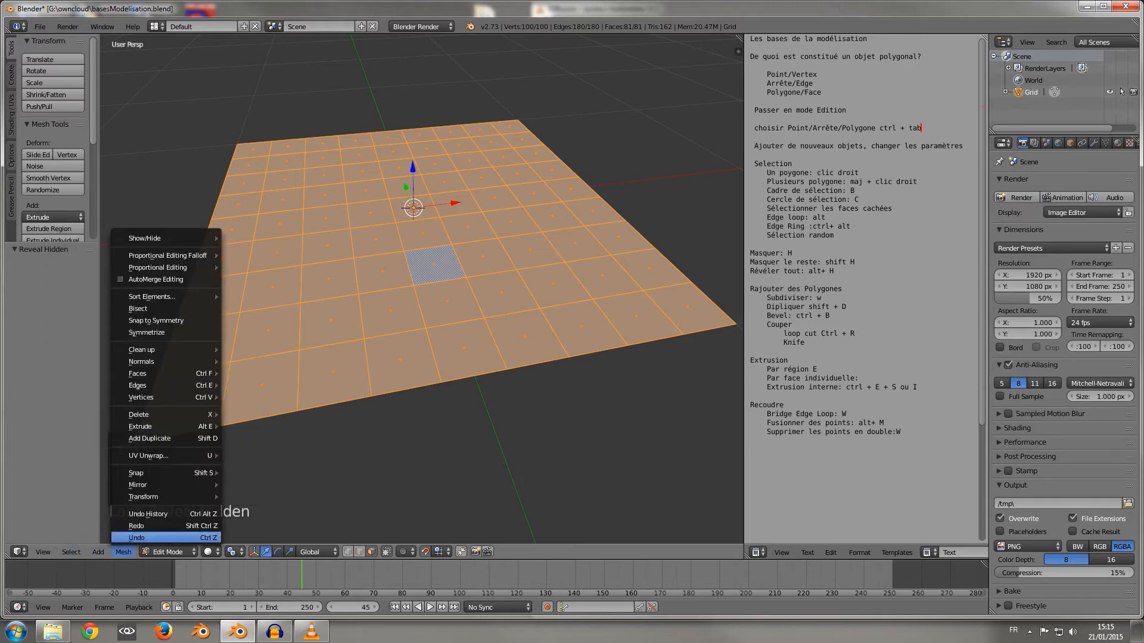
pyautogui.moveTo(155, 238)
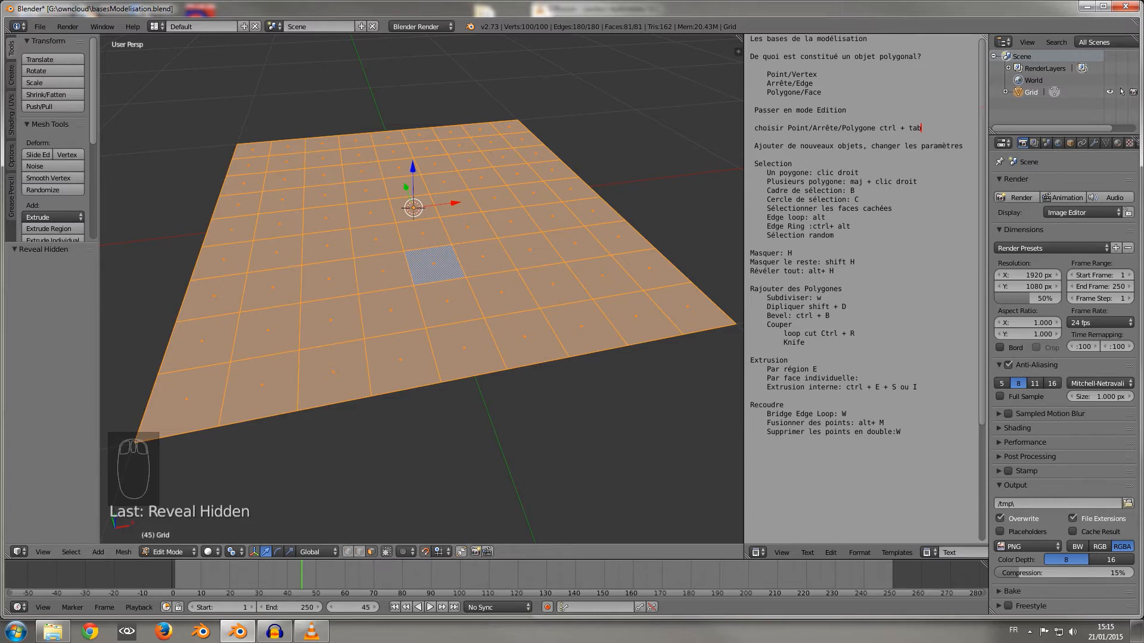
# Deselect all faces, return to Object Mode, and delete the grid.
pyautogui.press('a')
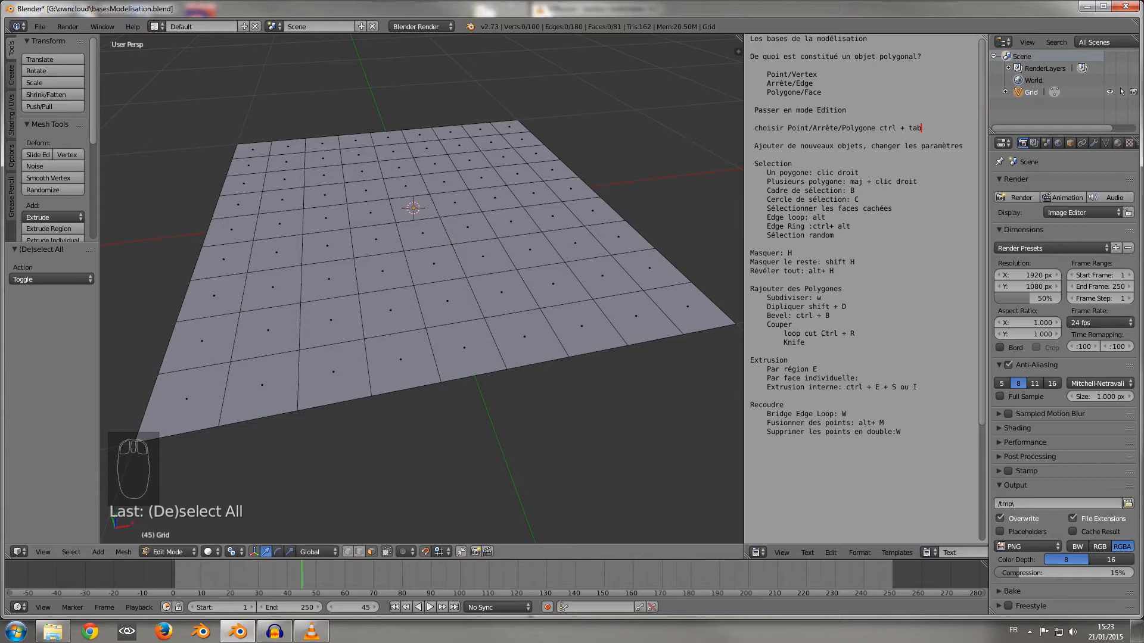
pyautogui.press('Tab')
pyautogui.press('Delete')
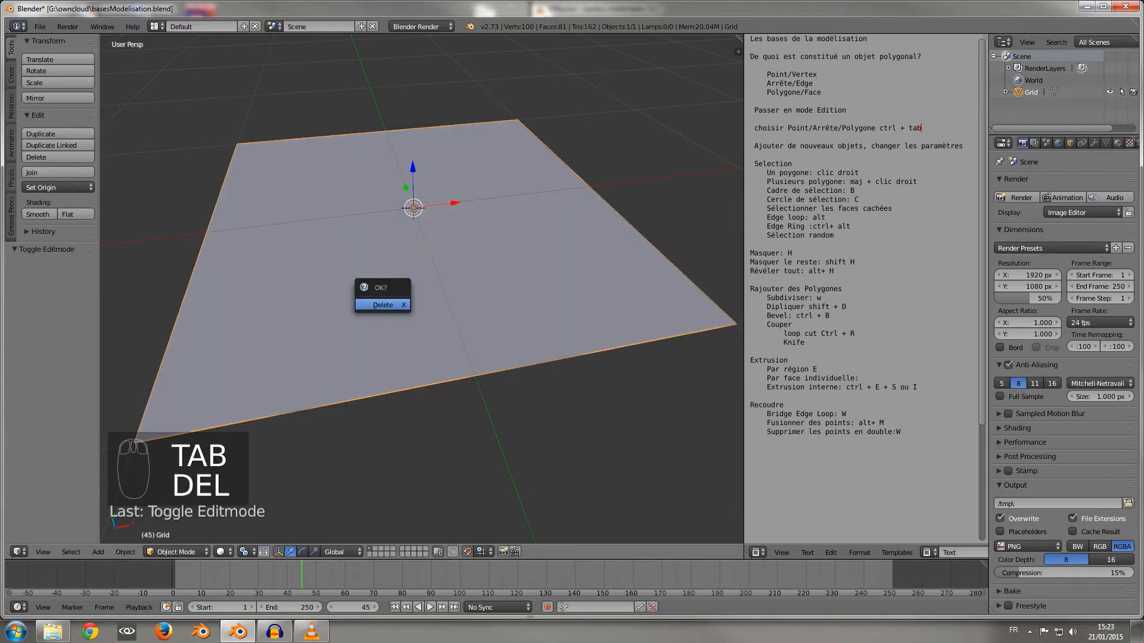
pyautogui.click(384, 308)
# Add a cube mesh to the scene and enter Edit Mode on it.
pyautogui.hotkey('shift', 'a')
pyautogui.moveTo(390, 263)
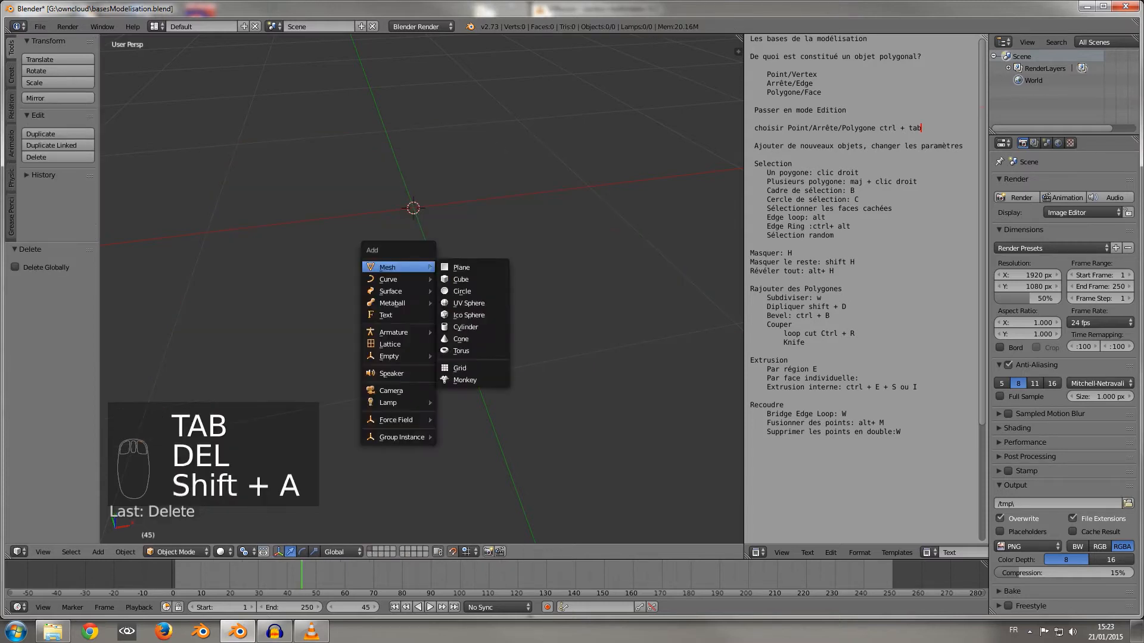
pyautogui.click(471, 279)
pyautogui.press('Tab')
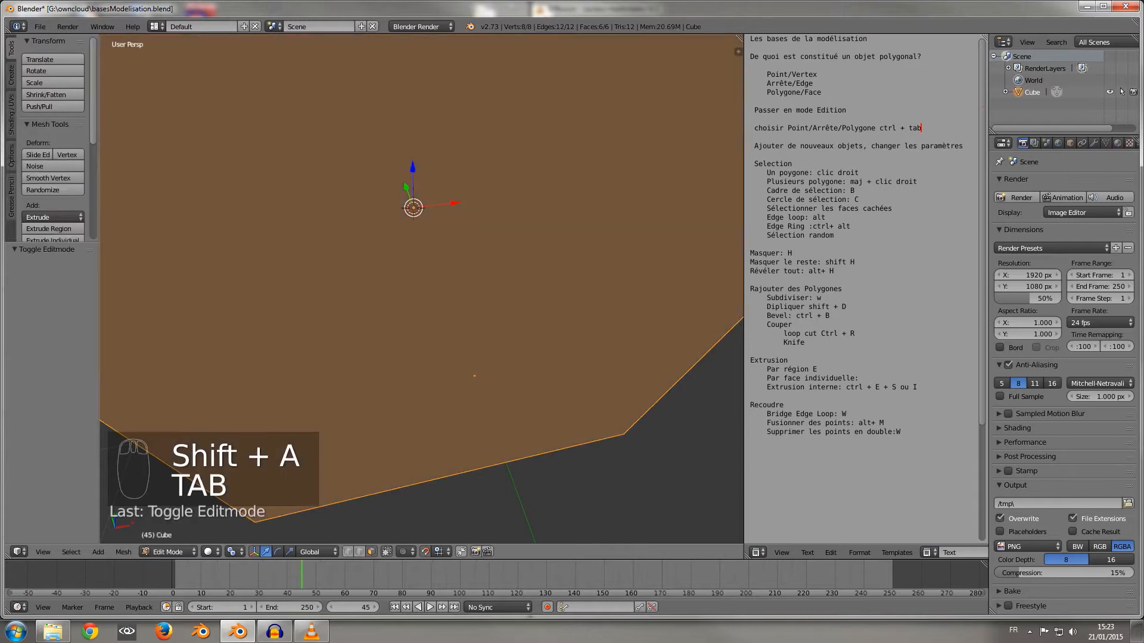
pyautogui.press('Tab')
pyautogui.scroll(-5, 421, 279)
pyautogui.press('Tab')
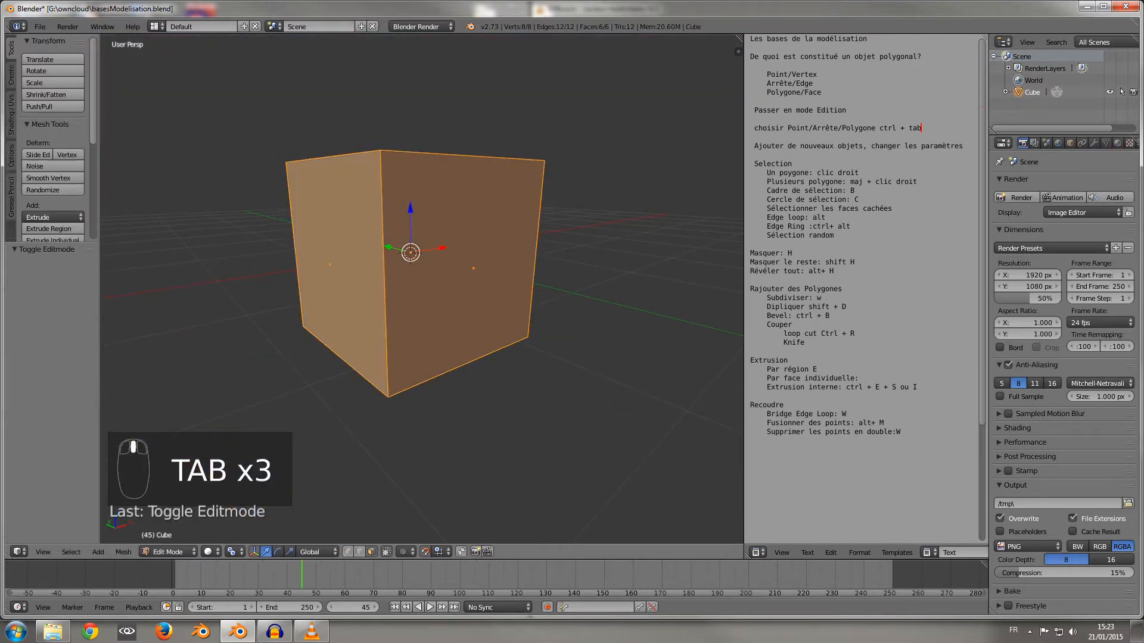
# Switch to edge selection and move one top edge of the cube by 1 along the X axis.
pyautogui.moveTo(421, 279); pyautogui.dragTo(410, 325, button='middle')
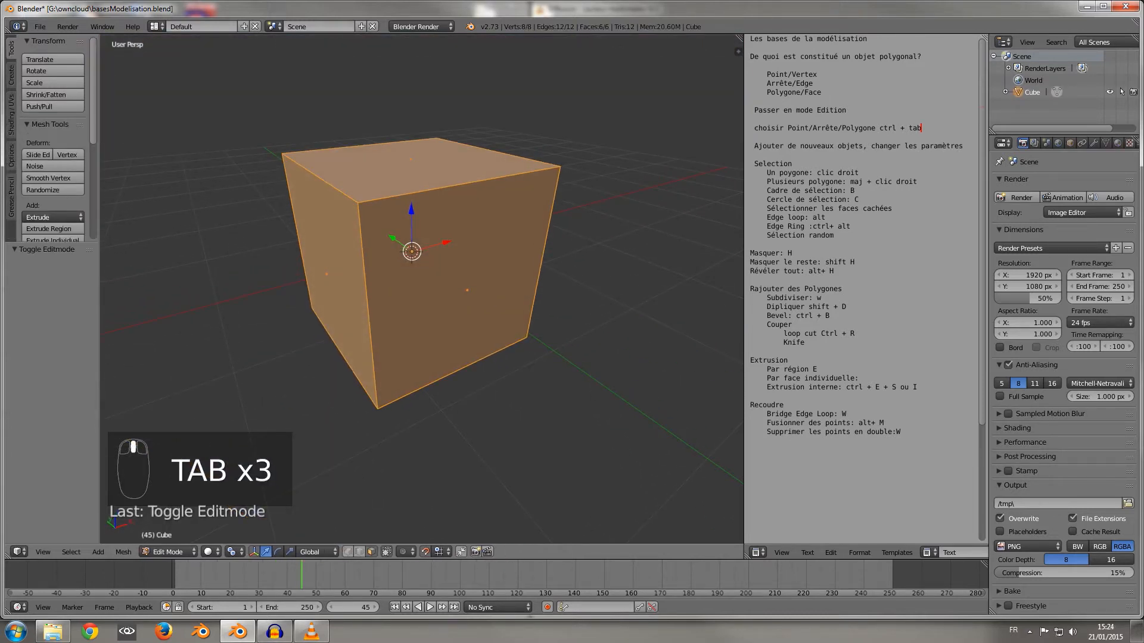
pyautogui.click(348, 552)
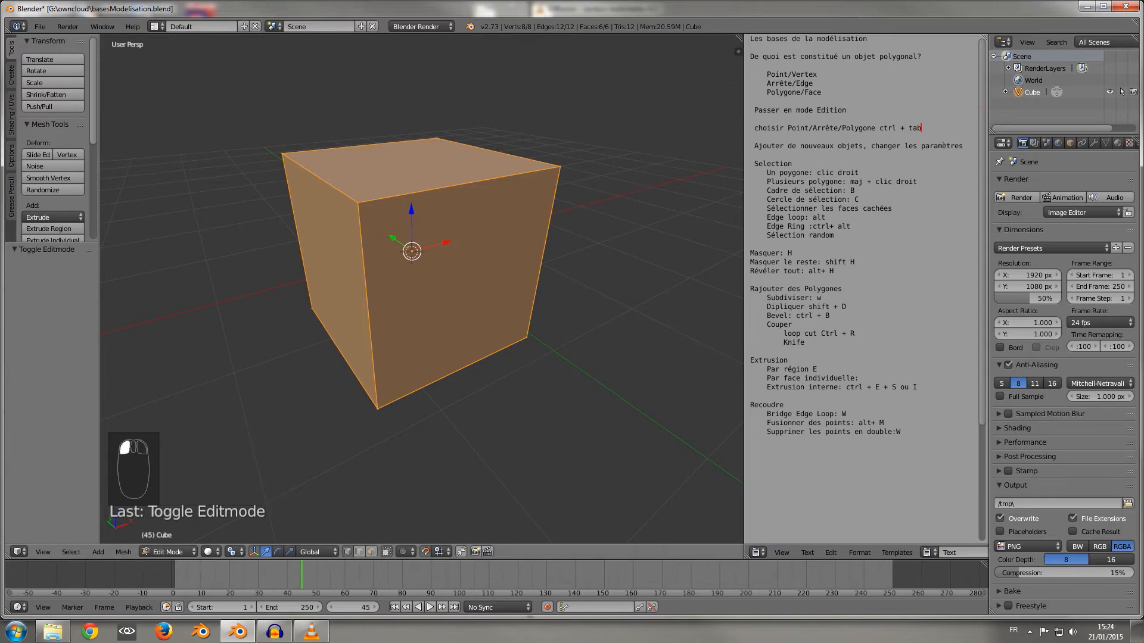
pyautogui.moveTo(381, 333); pyautogui.dragTo(426, 347, button='middle')
pyautogui.click(359, 552)
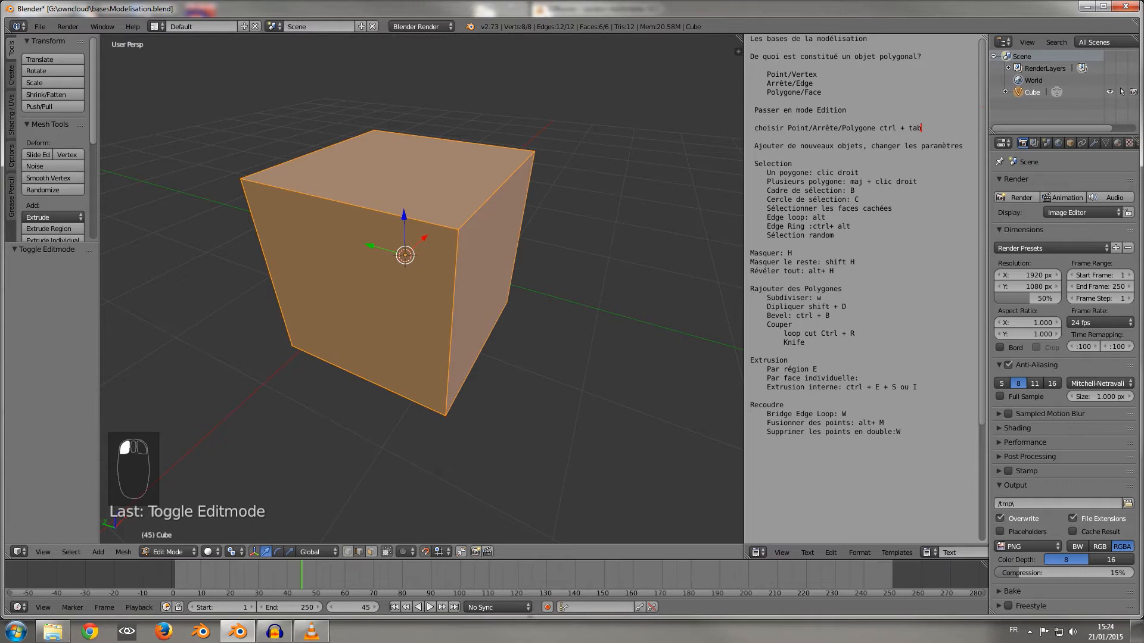
pyautogui.rightClick(350, 205)
pyautogui.moveTo(360, 186); pyautogui.dragTo(422, 154)
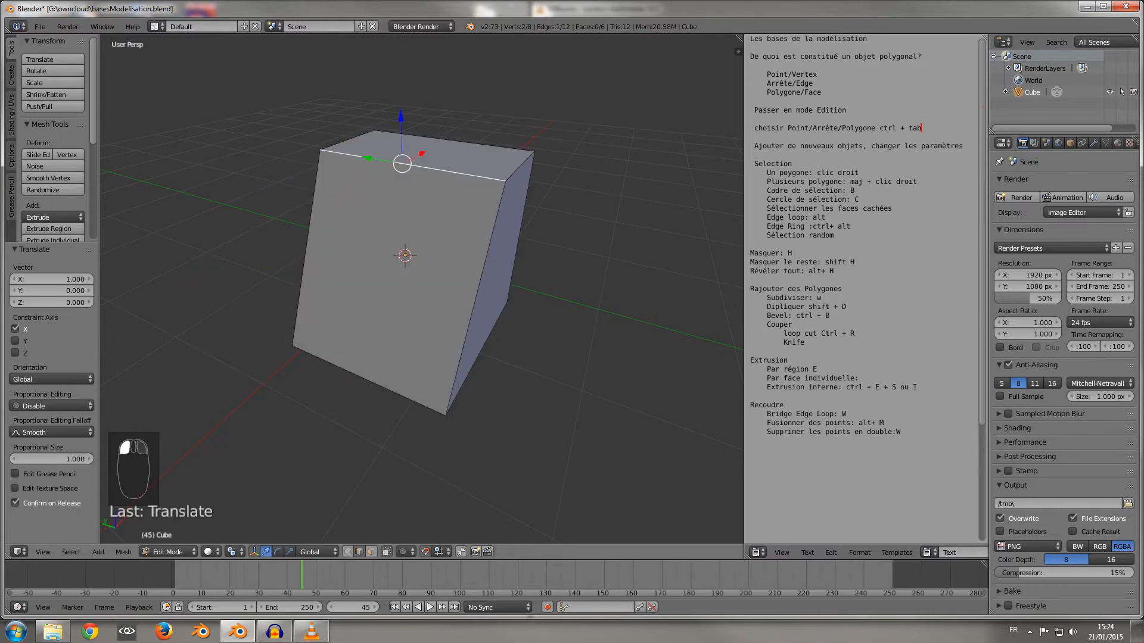
# Move the opposite top edge by -1 along X to meet the first edge, and shift it back by 0.374 along X.
pyautogui.moveTo(422, 161); pyautogui.dragTo(334, 153, button='middle')
pyautogui.rightClick(529, 166)
pyautogui.moveTo(564, 159); pyautogui.dragTo(466, 159)
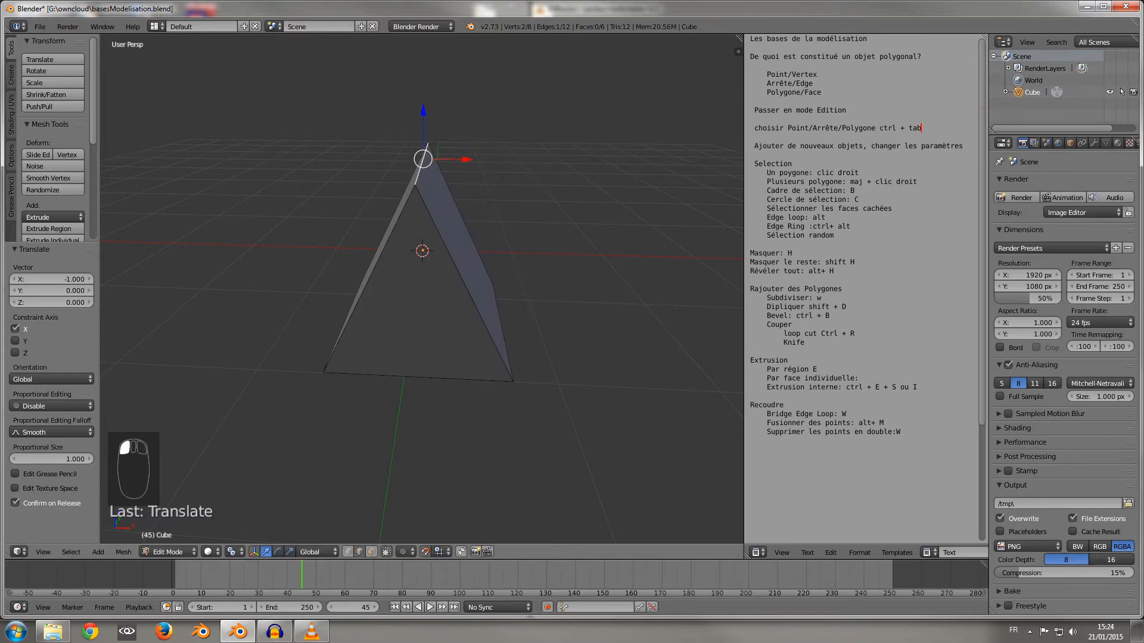
pyautogui.moveTo(467, 159); pyautogui.dragTo(501, 162)
pyautogui.moveTo(501, 162); pyautogui.dragTo(724, 192, button='middle')
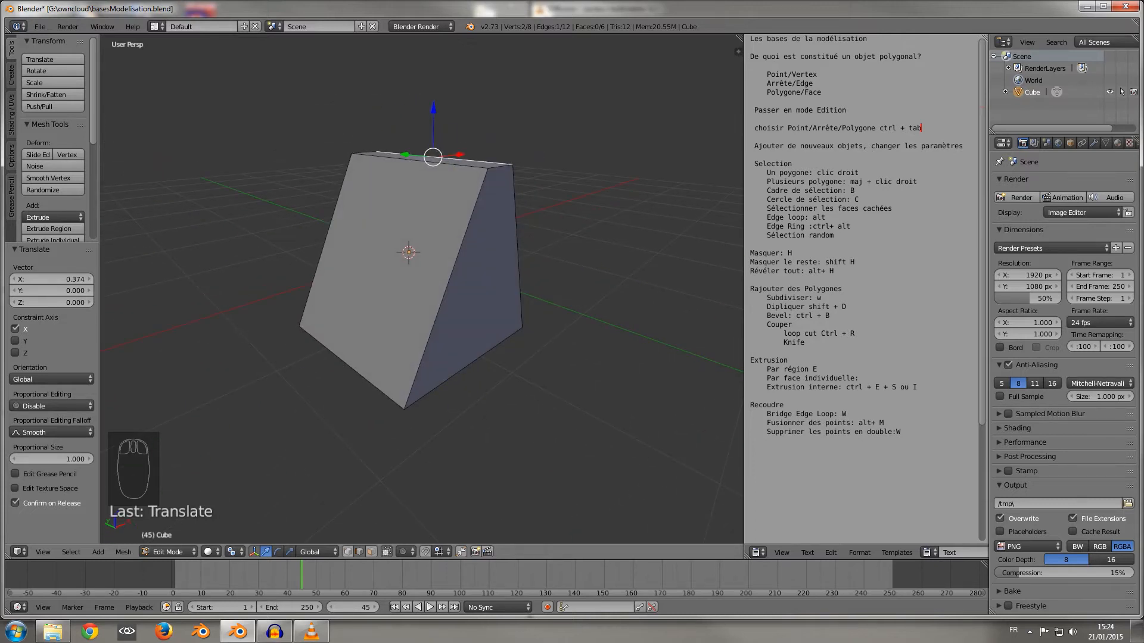
# Switch to vertex selection, select two adjacent top vertices, and move them by about -0.285 along Z and -0.187 along X.
pyautogui.click(348, 552)
pyautogui.rightClick(488, 169)
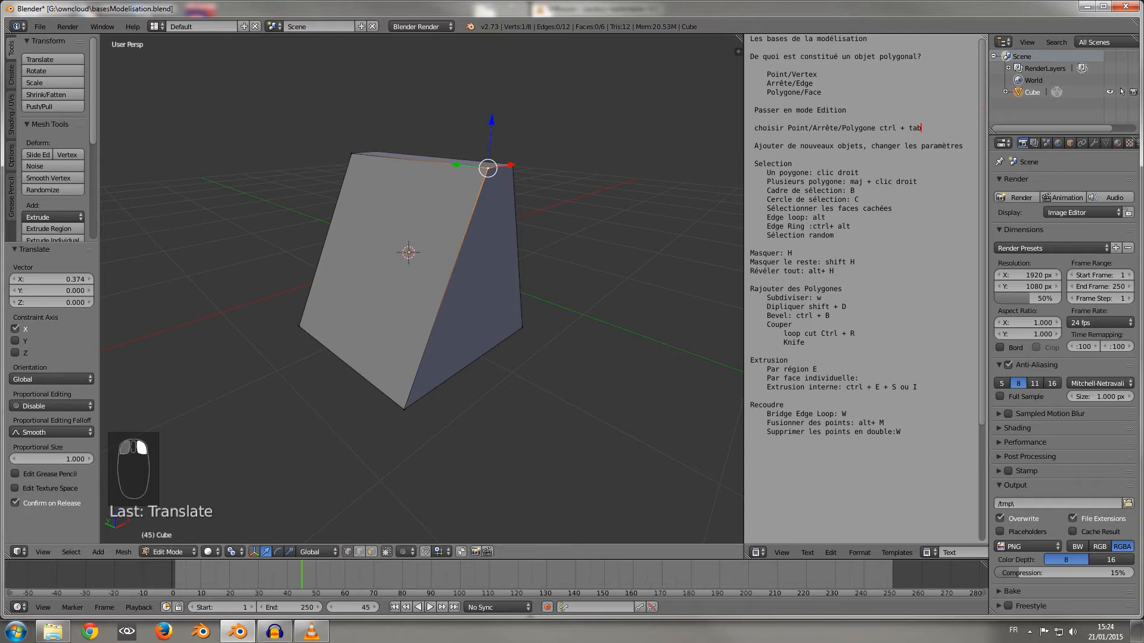
pyautogui.keyDown('shift'); pyautogui.rightClick(351, 154); pyautogui.keyUp('shift')
pyautogui.moveTo(407, 111); pyautogui.dragTo(407, 140)
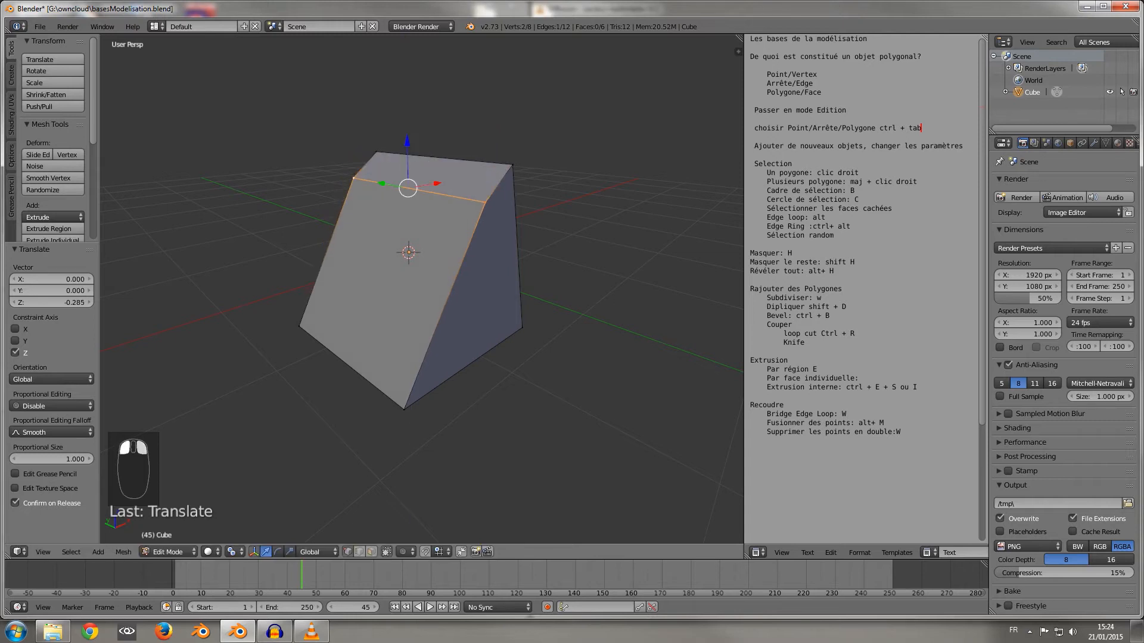
pyautogui.moveTo(436, 183); pyautogui.dragTo(424, 186)
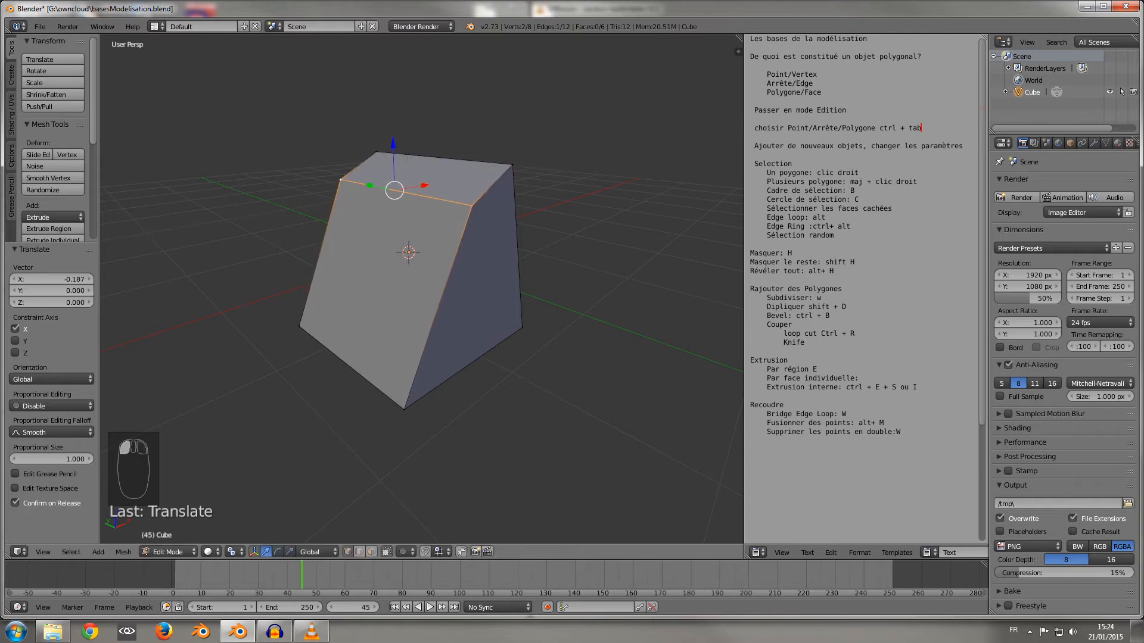
# Try scaling the two selected top vertices toward each other by a factor of about 0.376.
pyautogui.moveTo(407, 157); pyautogui.dragTo(465, 170, button='middle')
pyautogui.scroll(3, 466, 171)
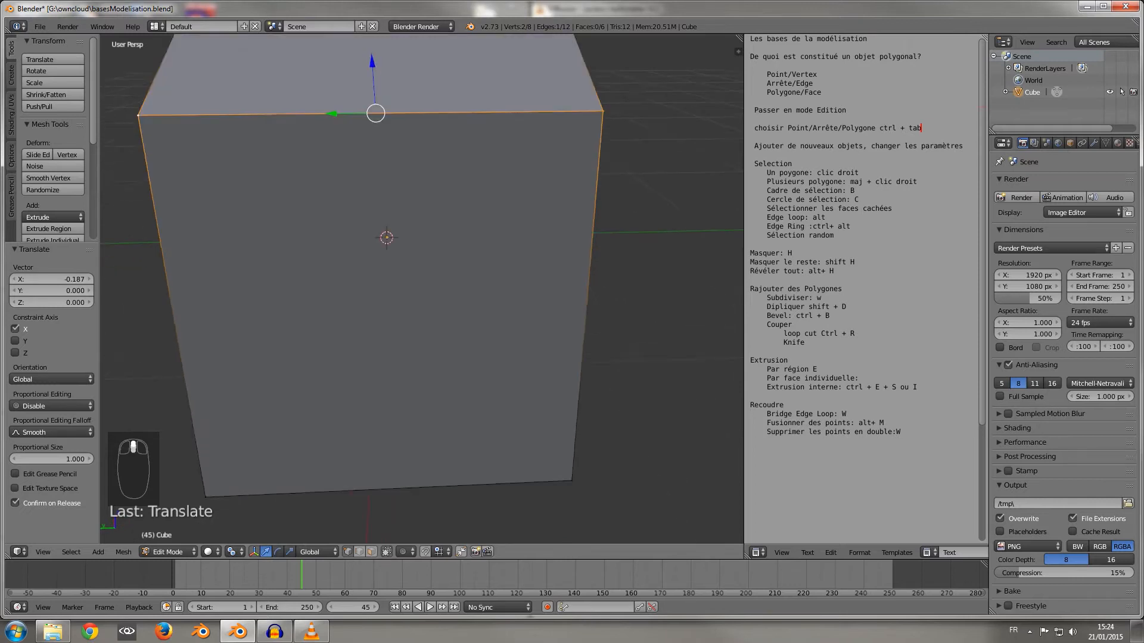
pyautogui.scroll(-4, 422, 289)
pyautogui.moveTo(422, 289); pyautogui.dragTo(378, 296, button='middle')
pyautogui.press('s')
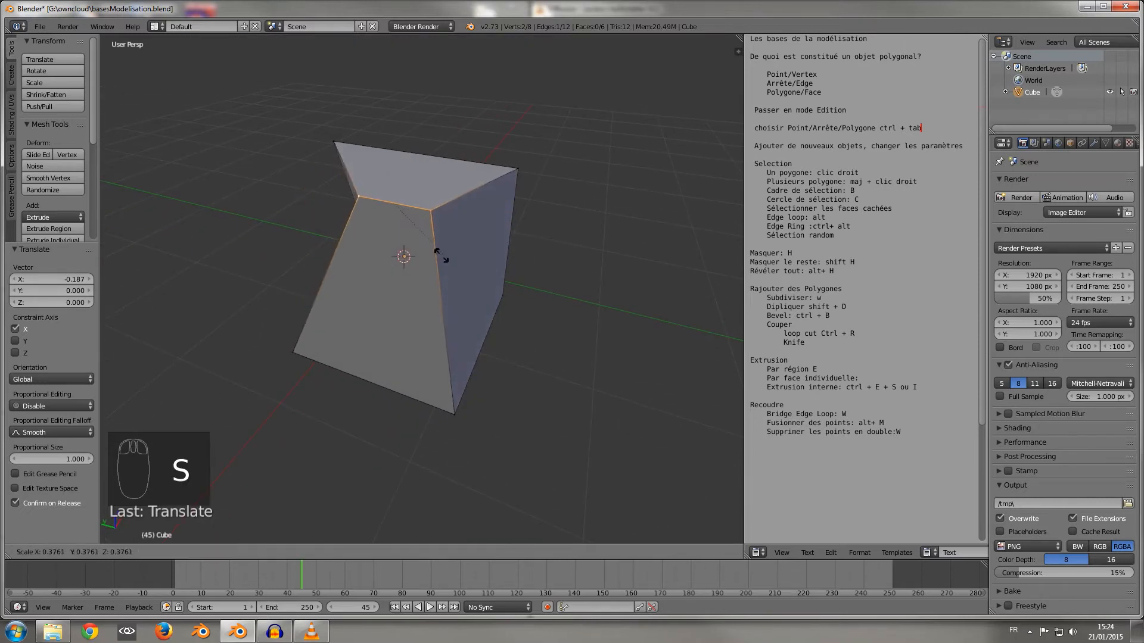
pyautogui.rightClick(691, 261)
# Switch to face selection, select the top face, and try rotating it around the Y axis.
pyautogui.moveTo(688, 261); pyautogui.dragTo(613, 263, button='middle')
pyautogui.click(371, 551)
pyautogui.rightClick(422, 181)
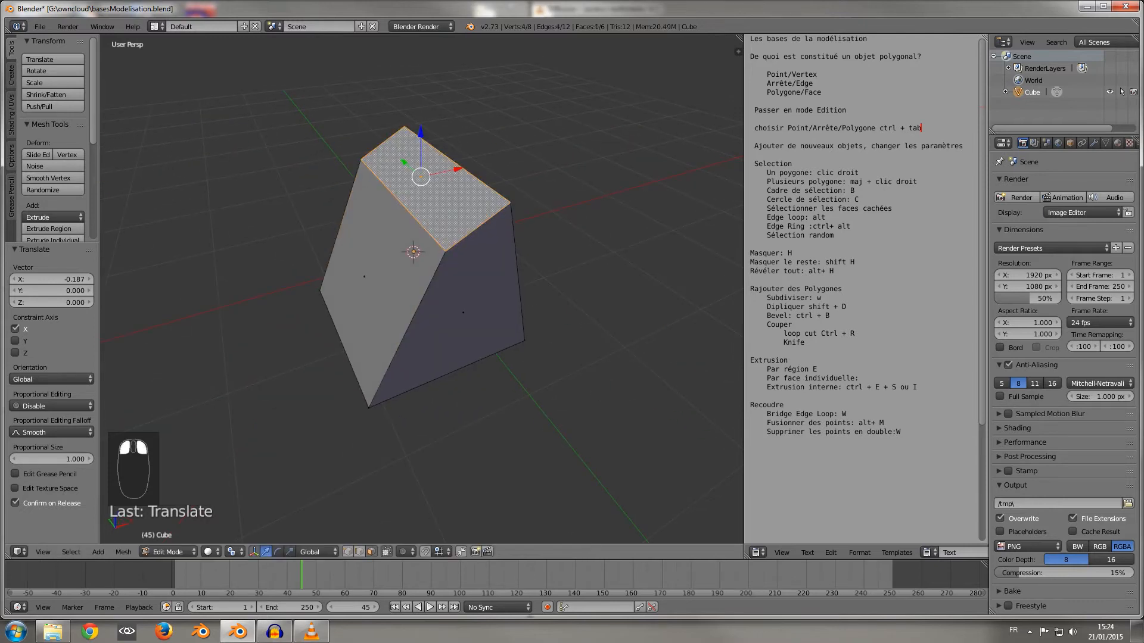
pyautogui.press('r')
pyautogui.press('y')
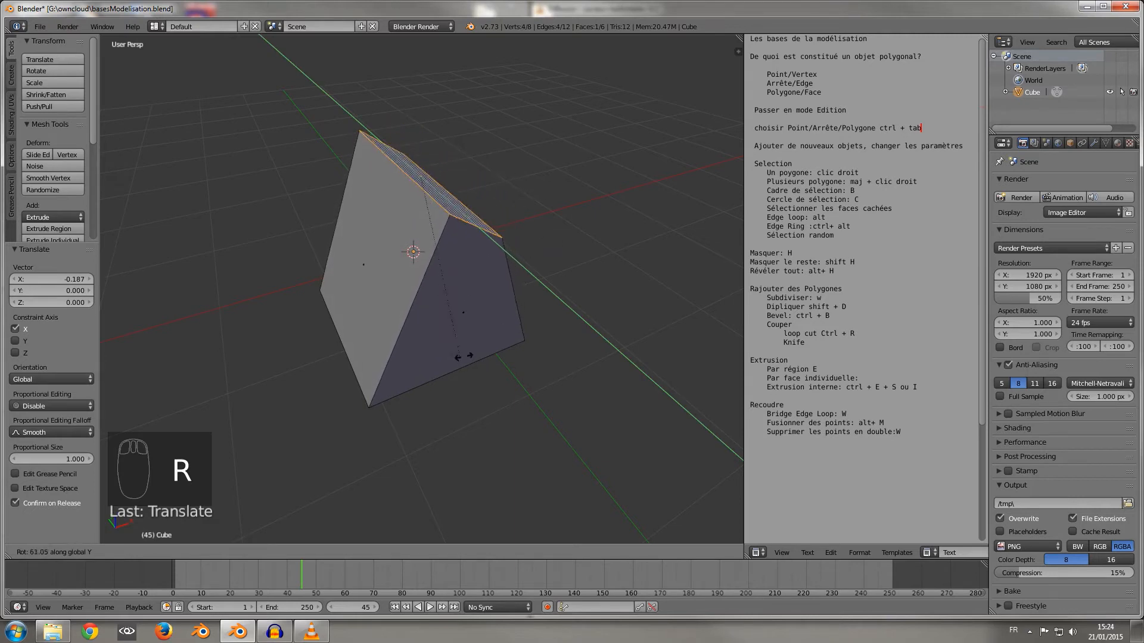
pyautogui.rightClick(528, 371)
pyautogui.moveTo(528, 371); pyautogui.dragTo(599, 357, button='middle')
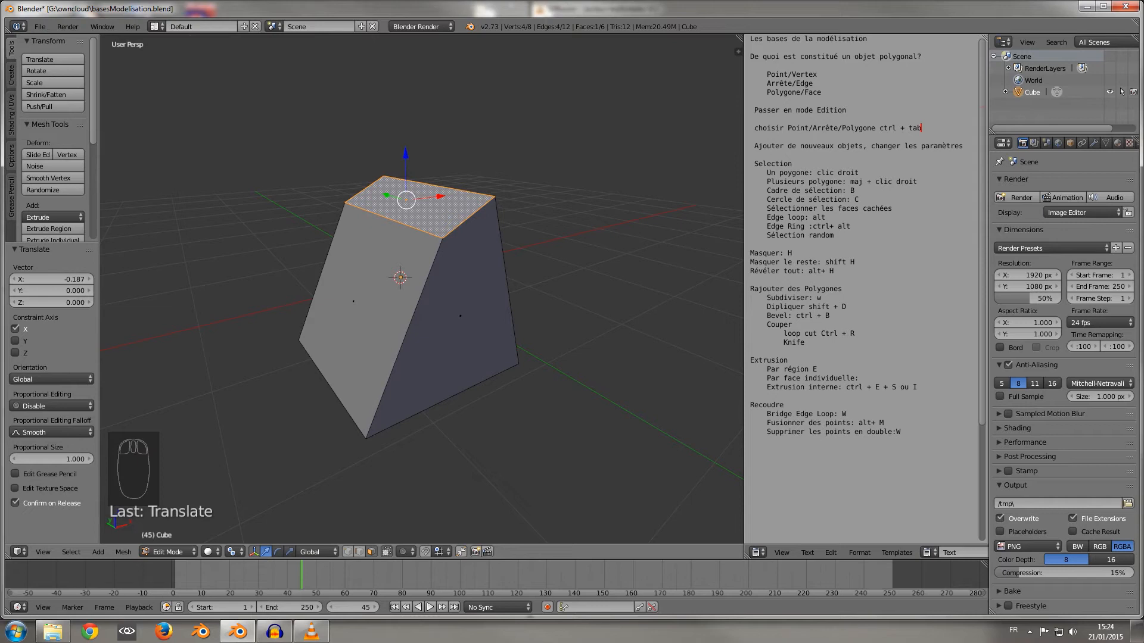
# Select all faces of the mesh and enlarge the mesh tools area to show more tools.
pyautogui.press('a')
pyautogui.press('a')
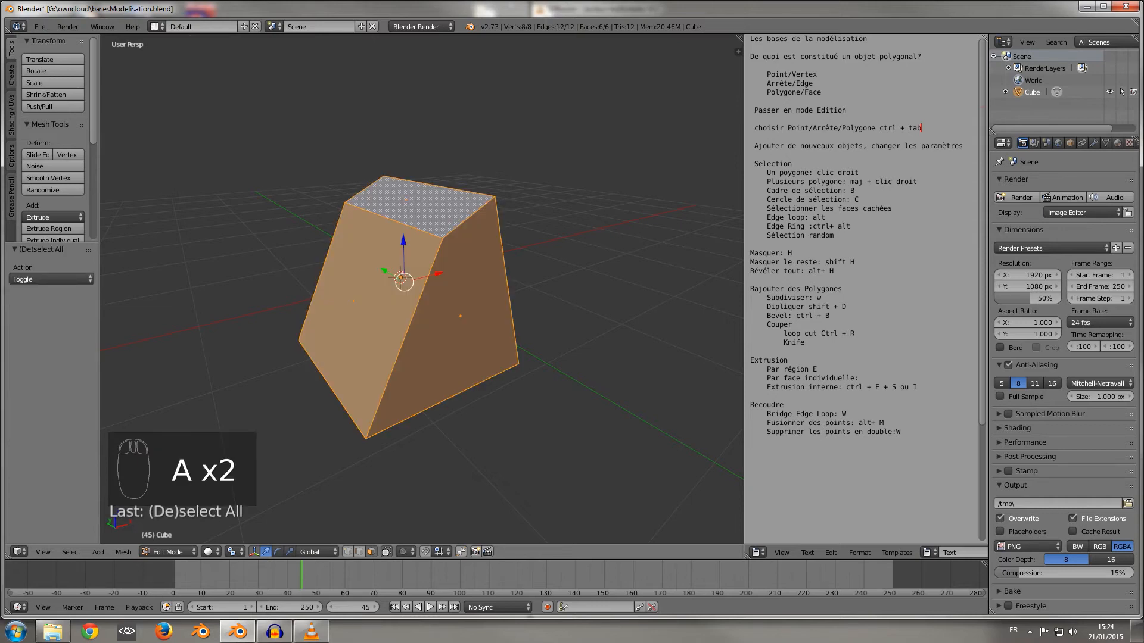
pyautogui.scroll(-4, 54, 137)
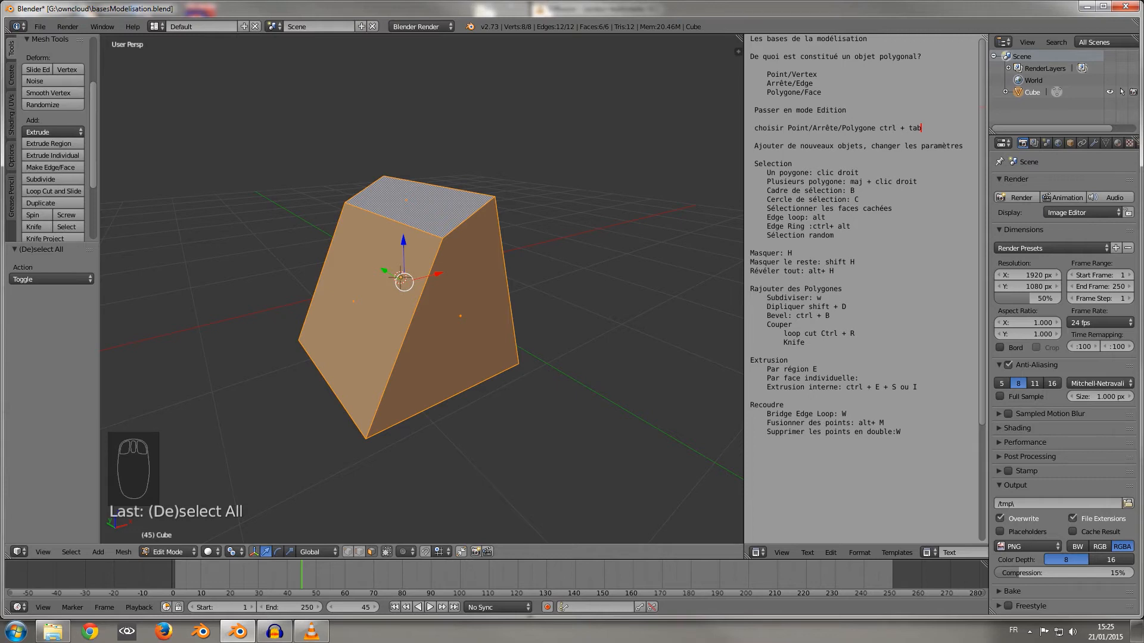
pyautogui.moveTo(53, 242); pyautogui.dragTo(53, 336)
pyautogui.moveTo(93, 178)
pyautogui.mouseDown()
pyautogui.moveTo(92, 120)
pyautogui.moveTo(93, 178)
pyautogui.mouseUp()
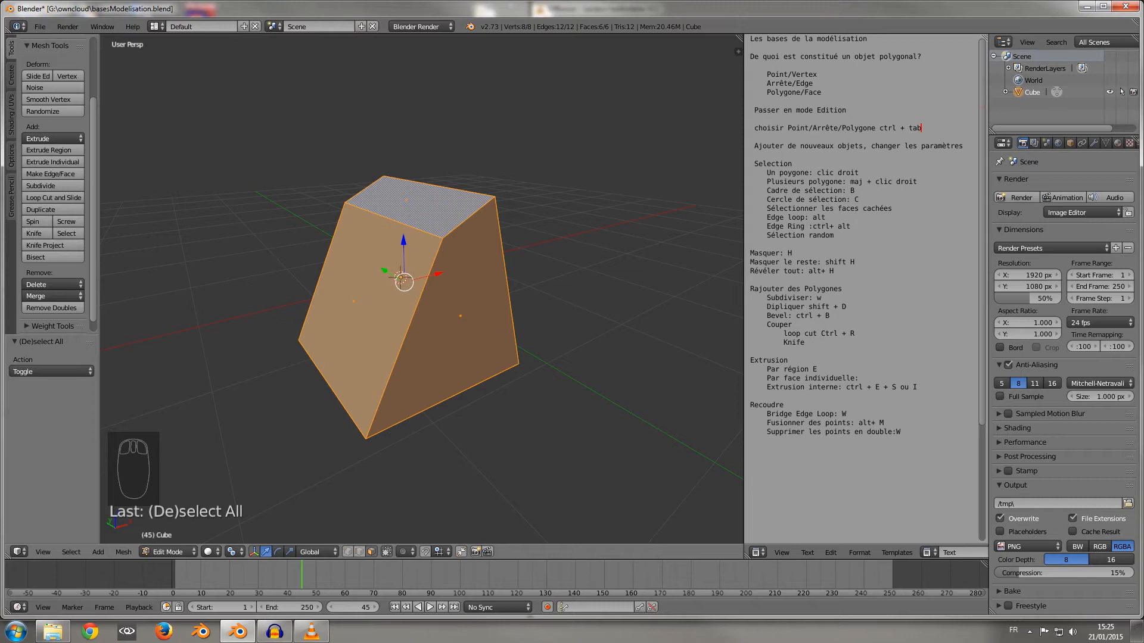
# Try subdividing all faces with 3 cuts, and undo the subdivision.
pyautogui.press('w')
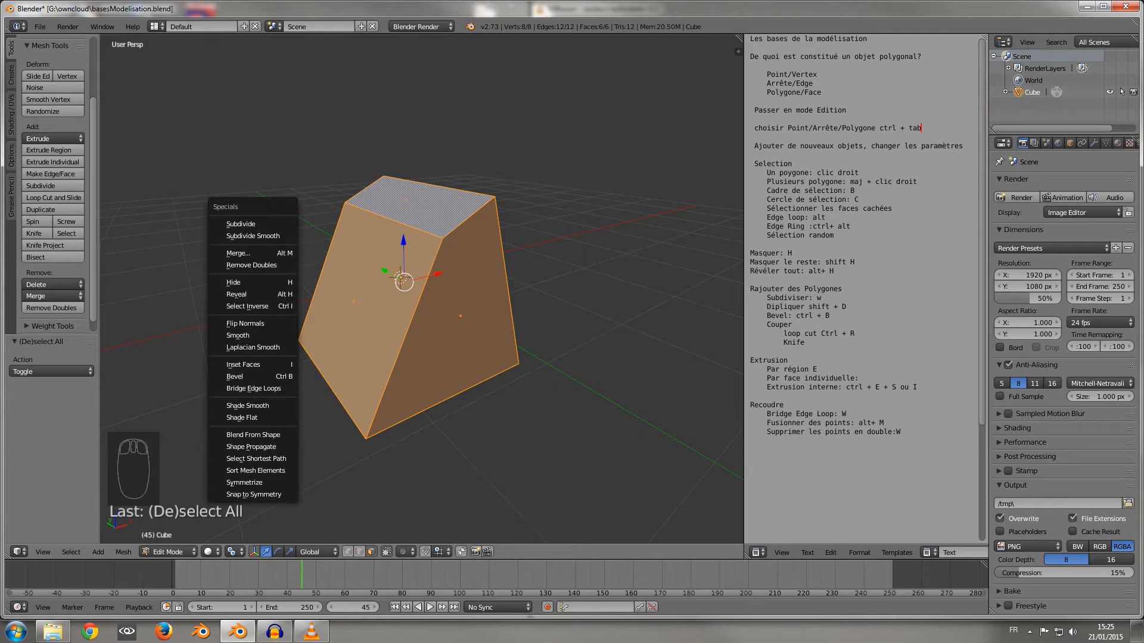
pyautogui.click(280, 224)
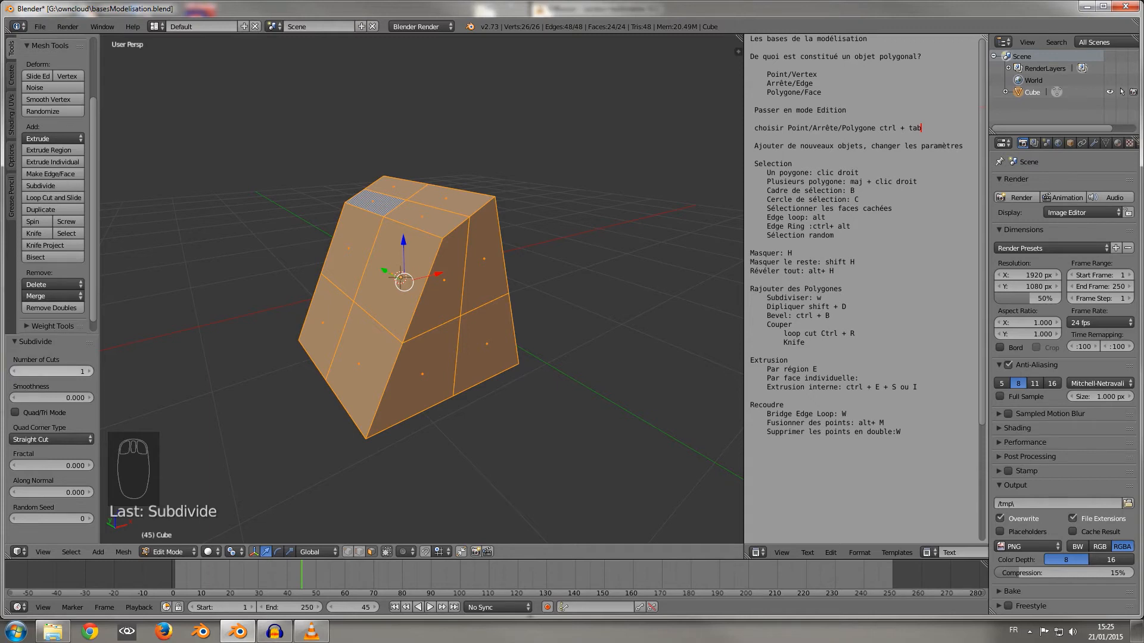
pyautogui.click(90, 372)
pyautogui.click(89, 371)
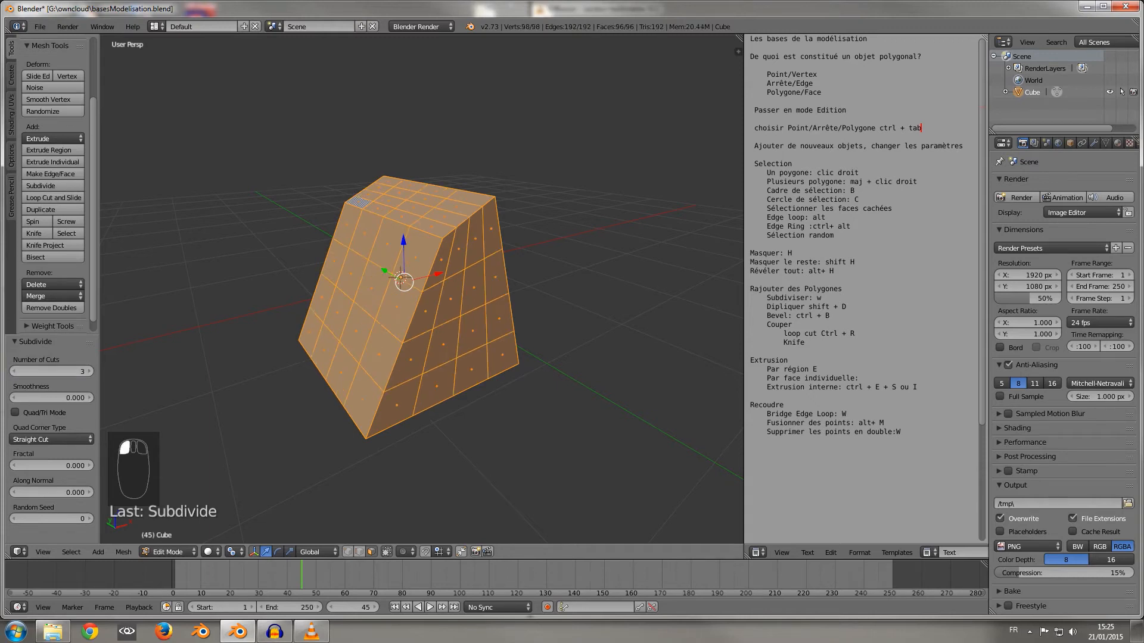
pyautogui.hotkey('ctrl', 'z')
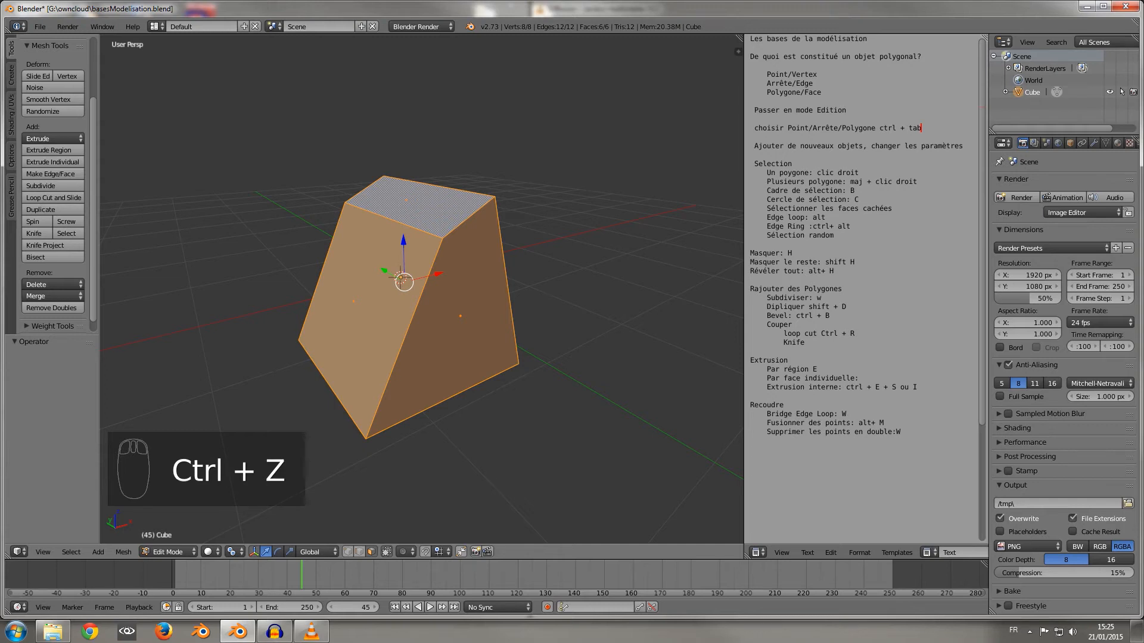
# Apply Subdivide Smooth to the whole mesh with 1 cut and a smoothness of 1.000.
pyautogui.press('w')
pyautogui.click(372, 226)
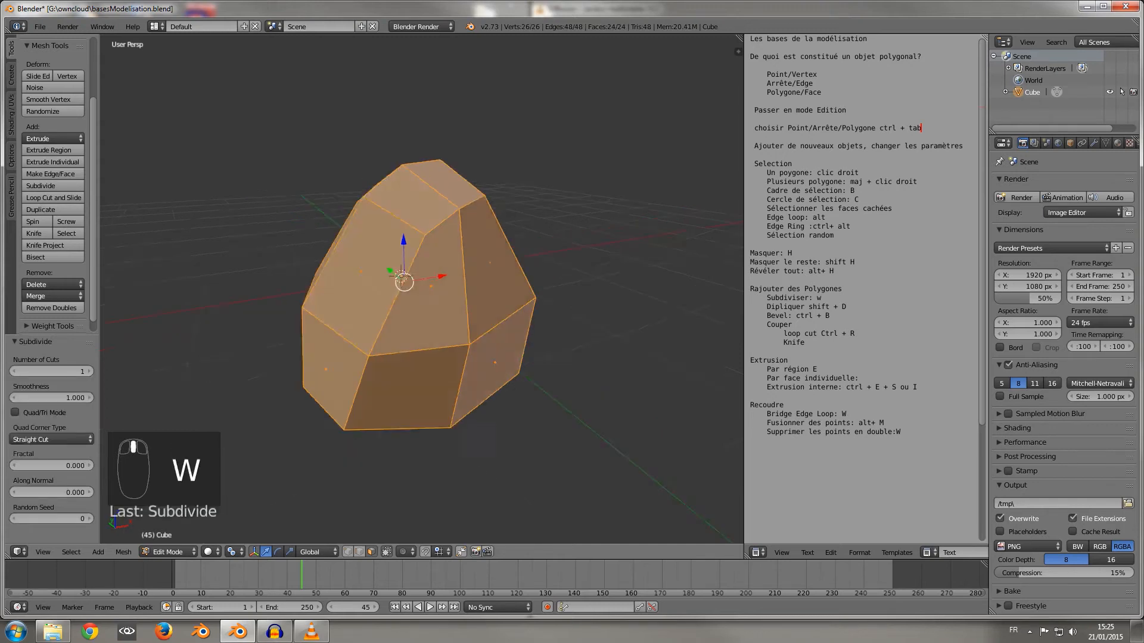
pyautogui.moveTo(405, 286); pyautogui.dragTo(521, 274, button='middle')
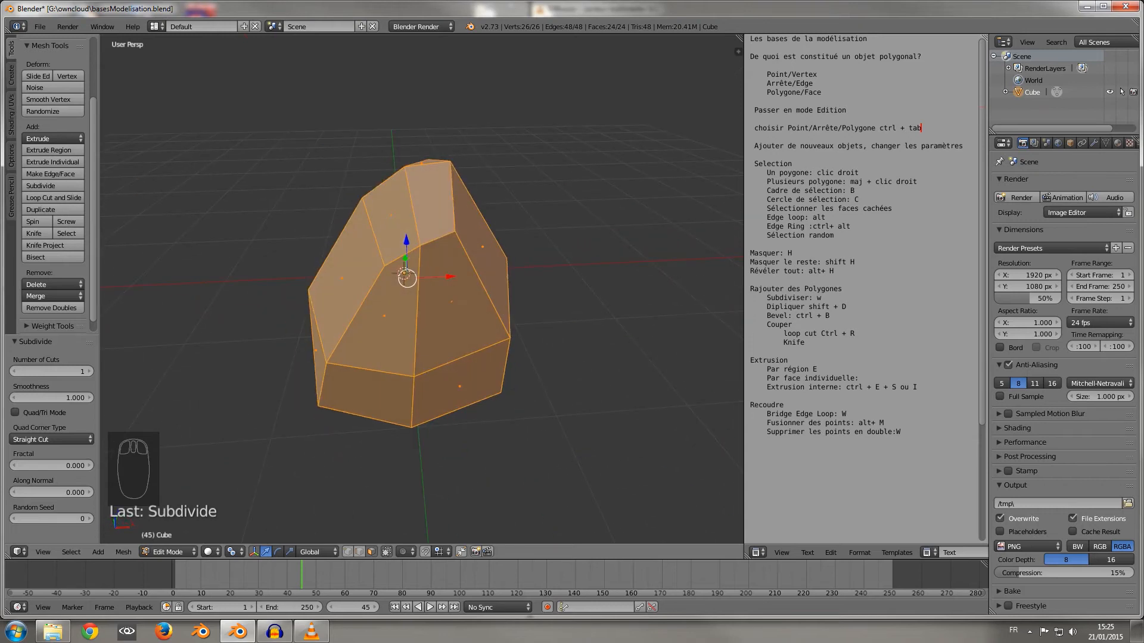
pyautogui.moveTo(417, 274); pyautogui.dragTo(480, 271, button='middle')
# Select two adjacent upper side faces and duplicate them, offsetting the copy by about -1.278 in X, 0.536 in Y and 0.030 in Z.
pyautogui.rightClick(396, 269)
pyautogui.keyDown('shift'); pyautogui.rightClick(325, 254); pyautogui.keyUp('shift')
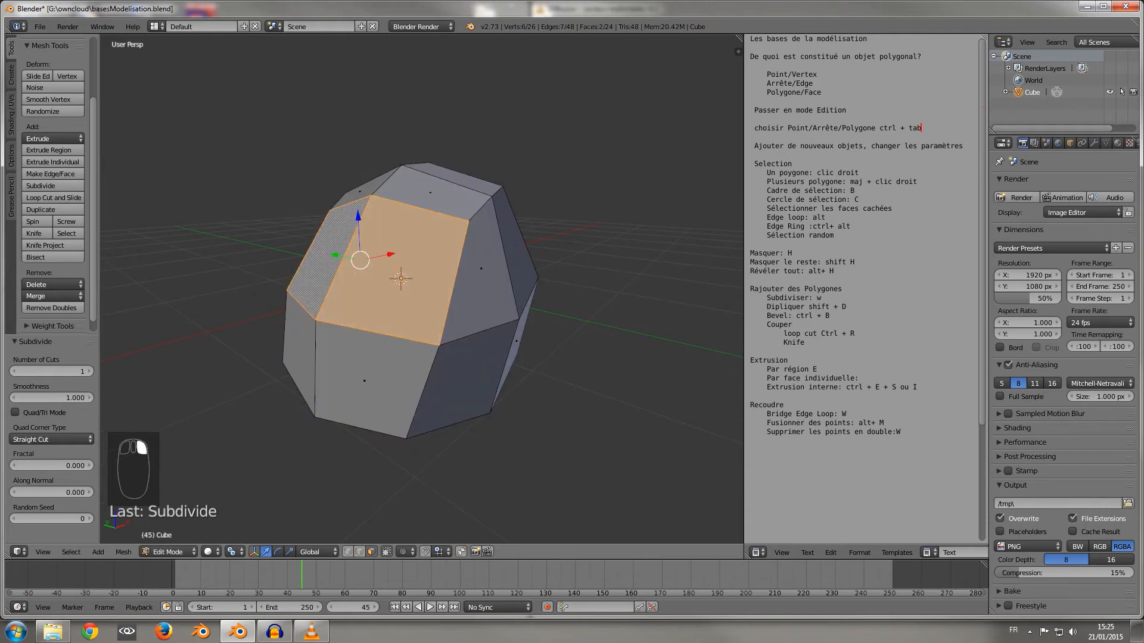
pyautogui.moveTo(325, 254)
pyautogui.mouseDown(button='middle')
pyautogui.moveTo(310, 256)
pyautogui.moveTo(452, 232)
pyautogui.moveTo(335, 271)
pyautogui.moveTo(334, 245)
pyautogui.mouseUp(button='middle')
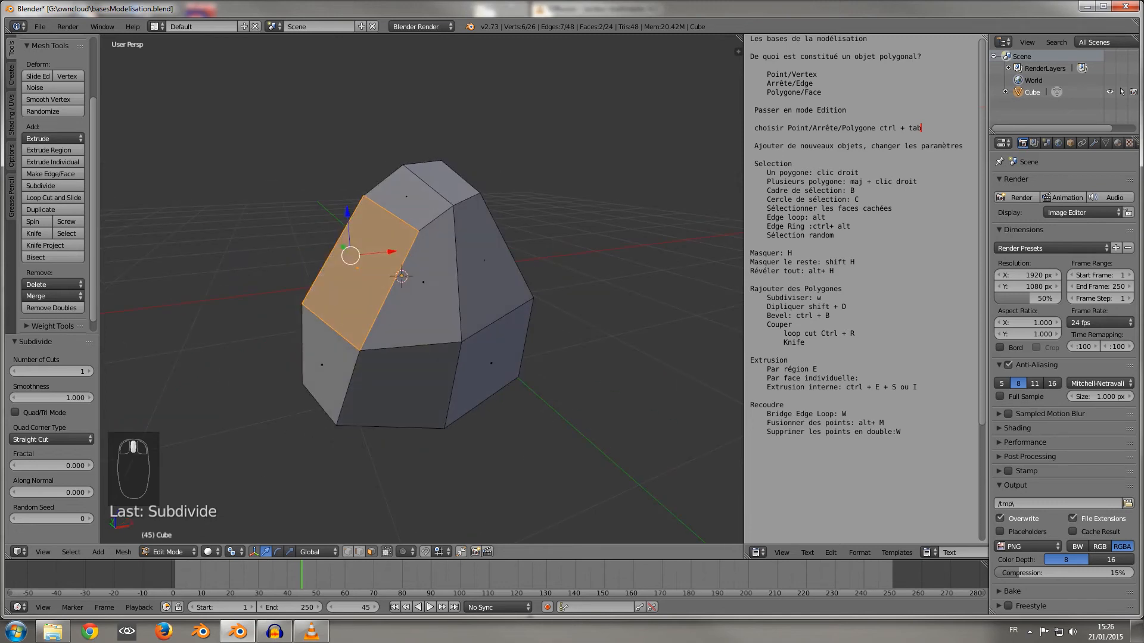
pyautogui.hotkey('shift', 'd')
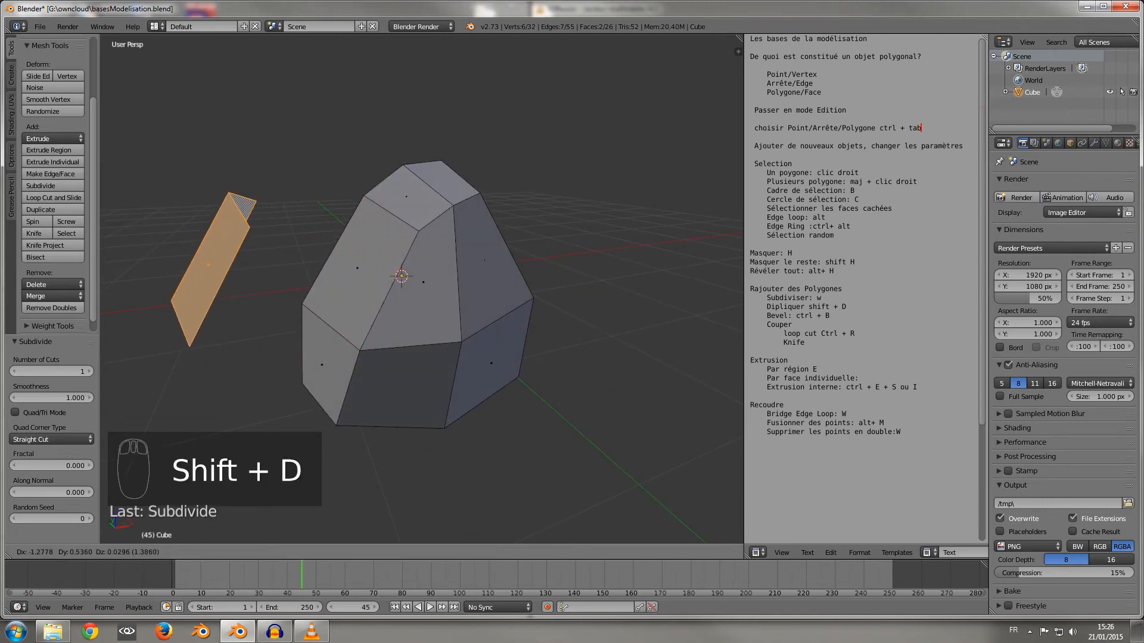
pyautogui.click(199, 241)
# Delete the duplicated faces beside the smoothed mesh.
pyautogui.moveTo(200, 241); pyautogui.dragTo(322, 247, button='middle')
pyautogui.press('Delete')
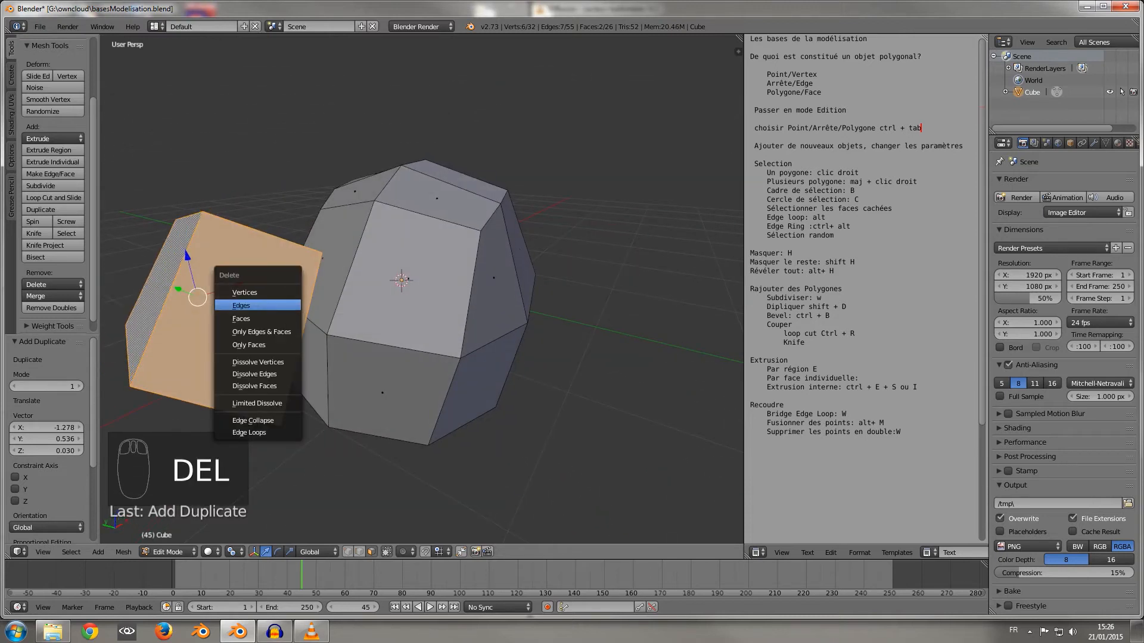
pyautogui.click(241, 319)
pyautogui.moveTo(250, 316)
pyautogui.mouseDown(button='middle')
pyautogui.moveTo(286, 292)
pyautogui.moveTo(244, 297)
pyautogui.mouseUp(button='middle')
pyautogui.scroll(2, 245, 298)
pyautogui.scroll(-3, 407, 284)
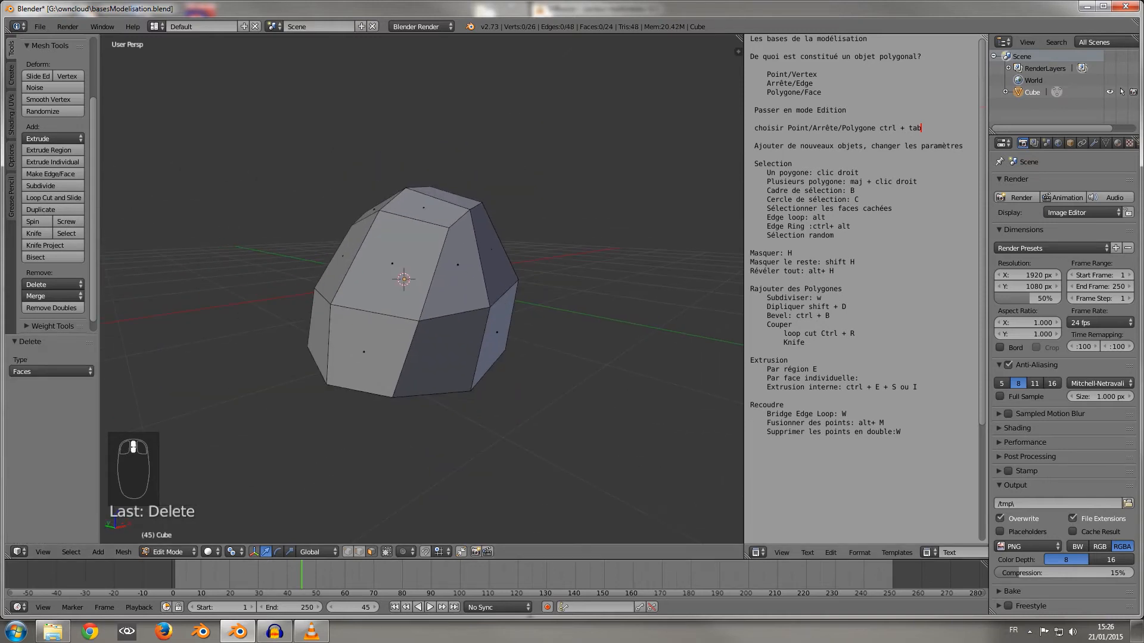
pyautogui.moveTo(417, 286); pyautogui.dragTo(447, 286, button='middle')
# Return to Object Mode and delete the smoothed mesh object.
pyautogui.press('Tab')
pyautogui.press('Delete')
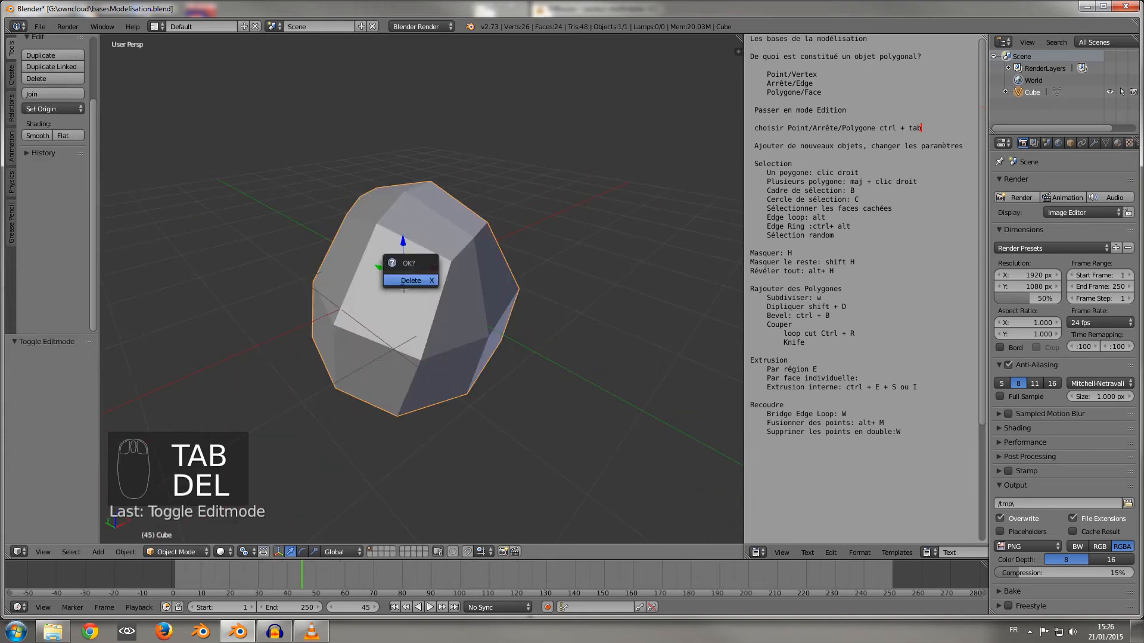
pyautogui.click(408, 274)
# Add a new cube mesh to the empty scene and enter Edit Mode on it.
pyautogui.hotkey('shift', 'a')
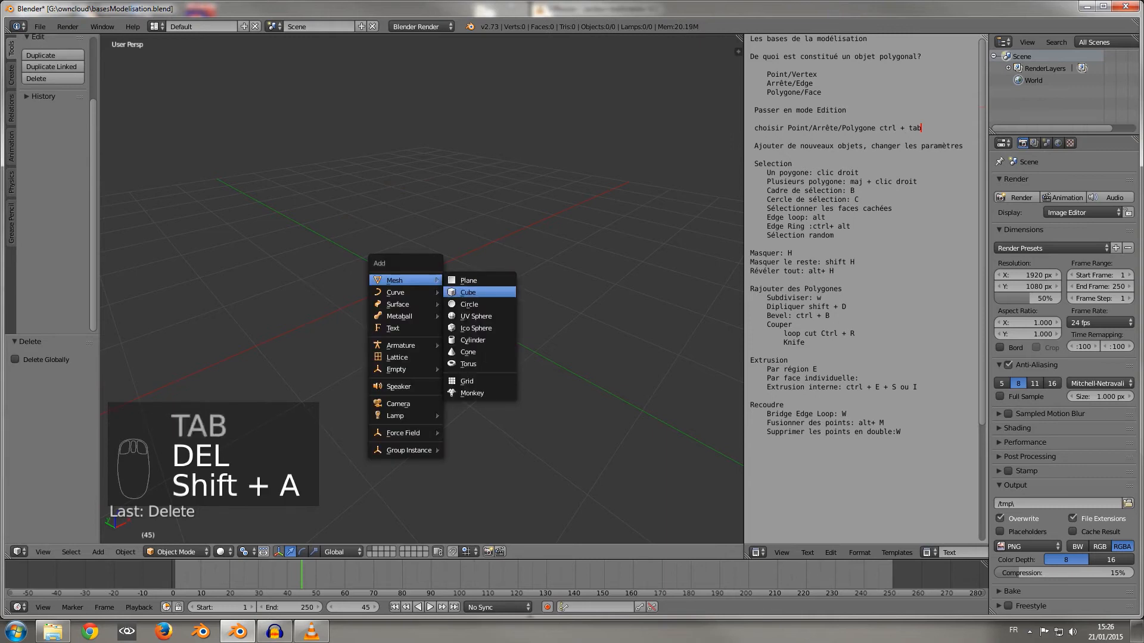
pyautogui.click(477, 292)
pyautogui.press('Tab')
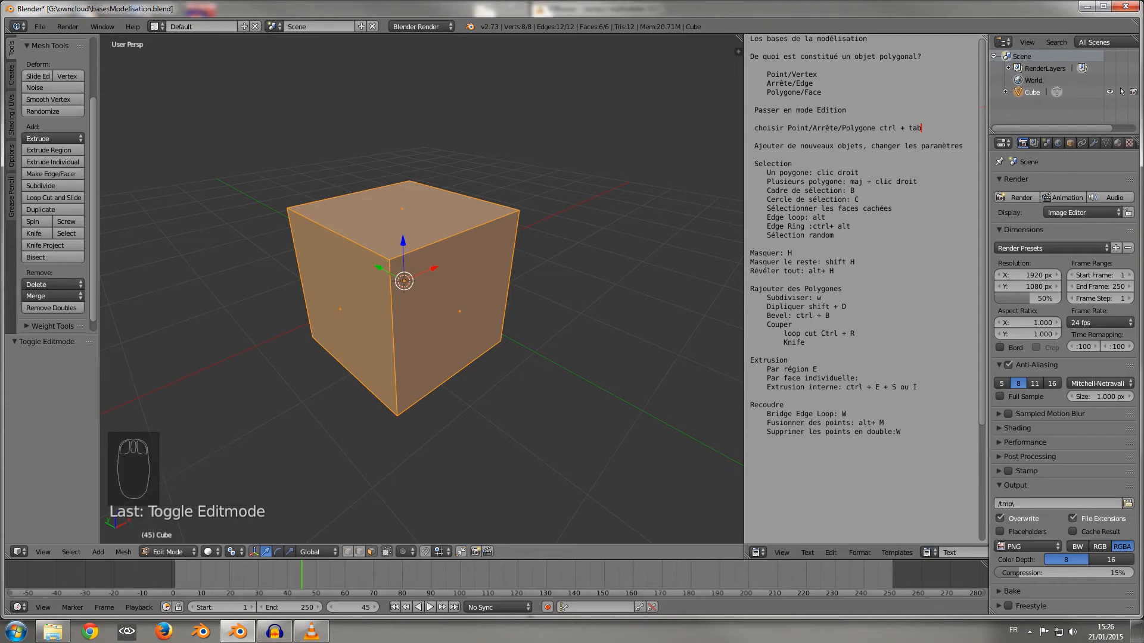
# Switch to edge selection and select all edges of the new cube.
pyautogui.click(360, 552)
pyautogui.press('a')
pyautogui.press('a')
pyautogui.moveTo(398, 334); pyautogui.dragTo(391, 296, button='middle')
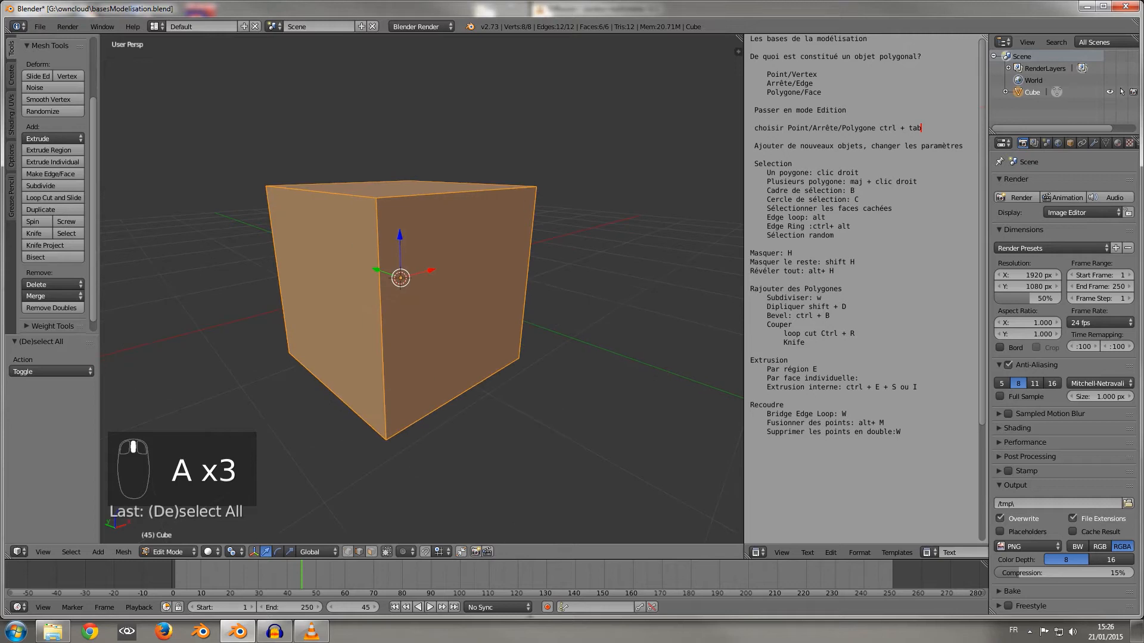
pyautogui.press('b')
pyautogui.press('Escape')
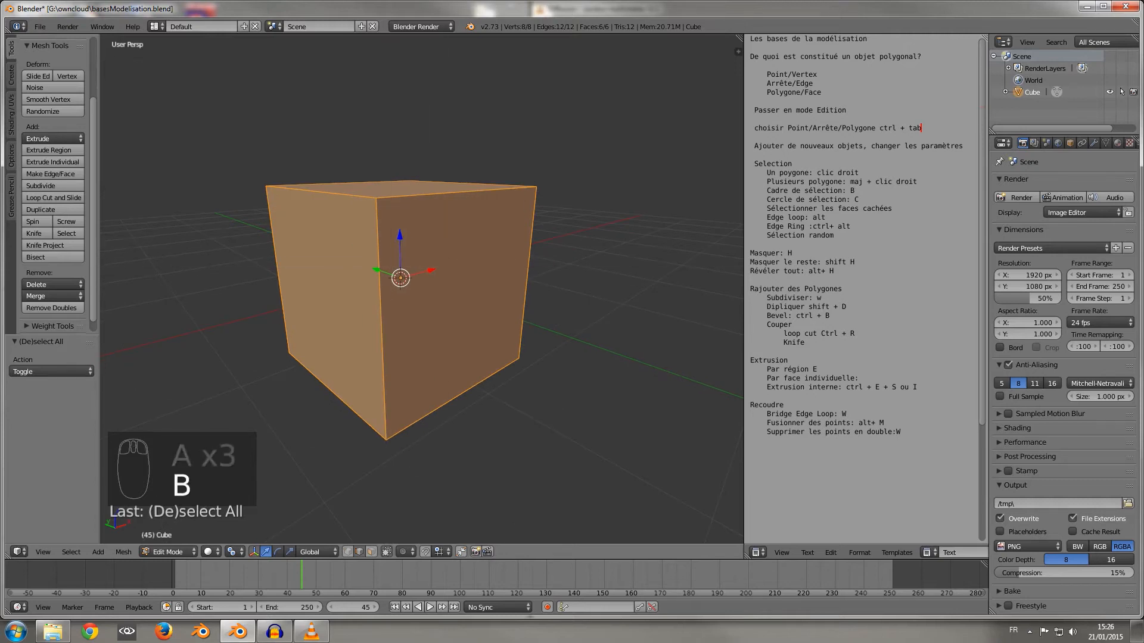
pyautogui.moveTo(386, 266); pyautogui.dragTo(397, 300, button='middle')
pyautogui.scroll(2, 397, 298)
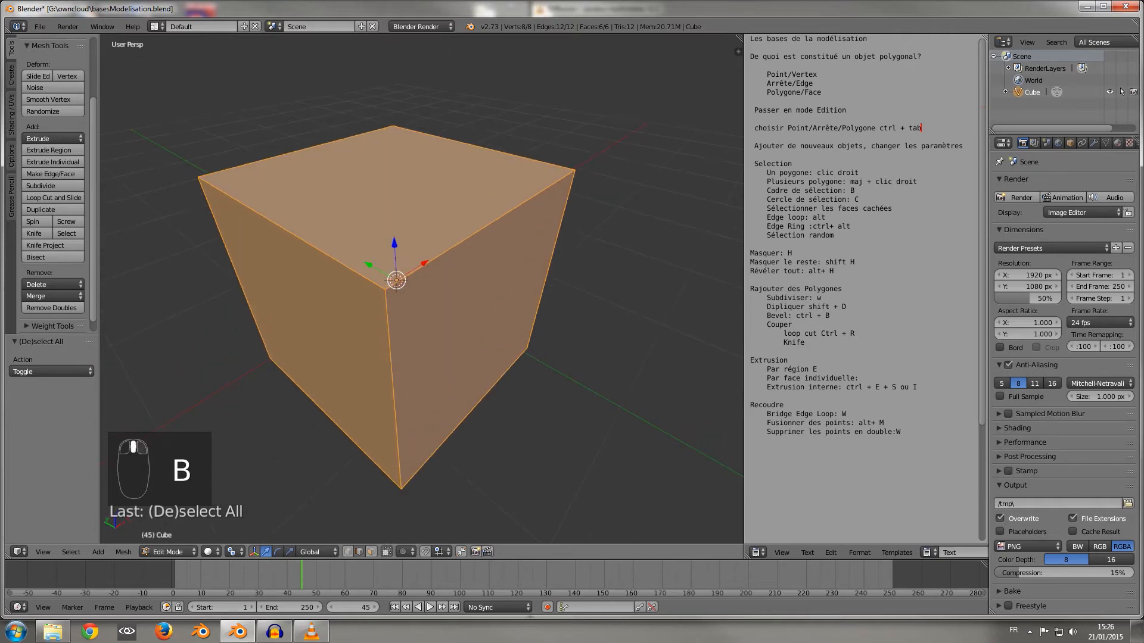
# Bevel all cube edges by about 0.068 with 3 segments and a profile of 0.550, and return to Object Mode.
pyautogui.hotkey('ctrl', 'b')
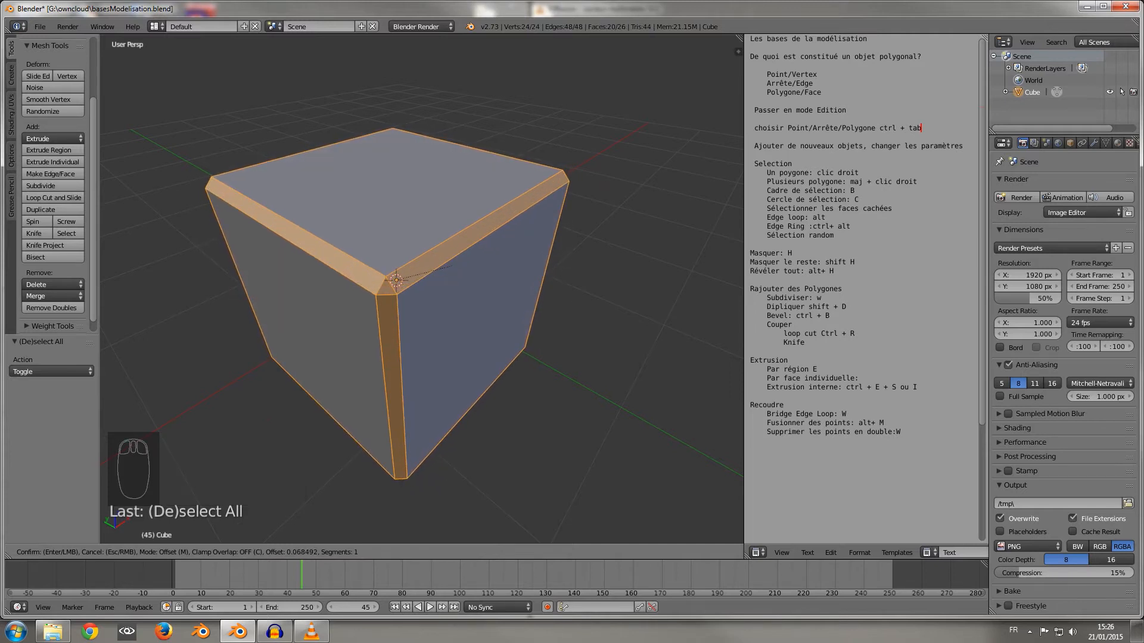
pyautogui.click(452, 265)
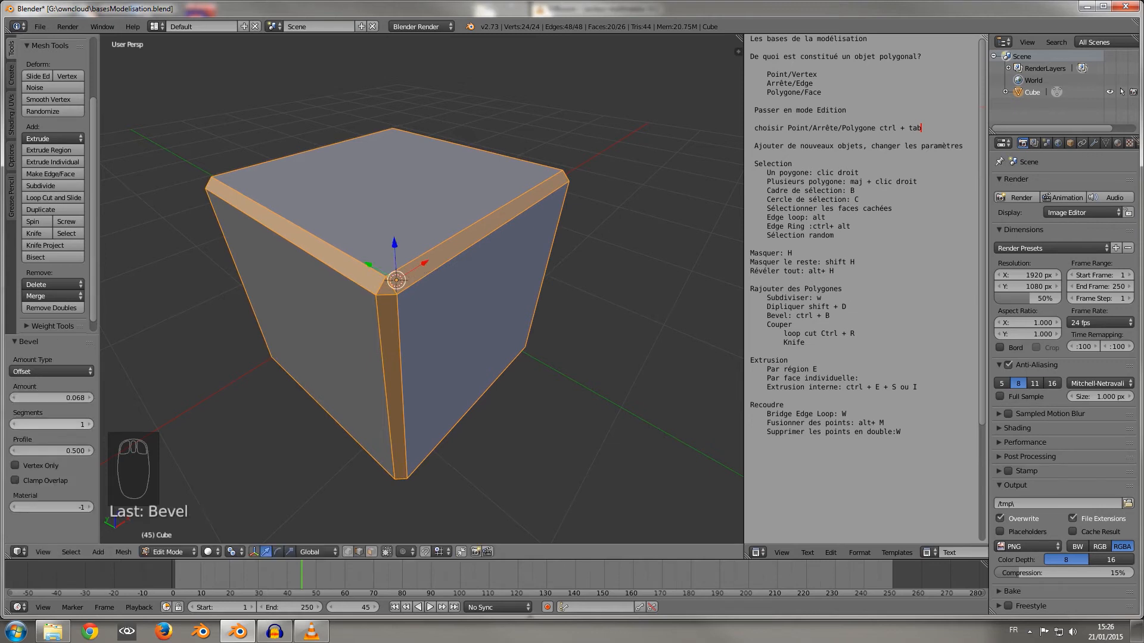
pyautogui.click(90, 424)
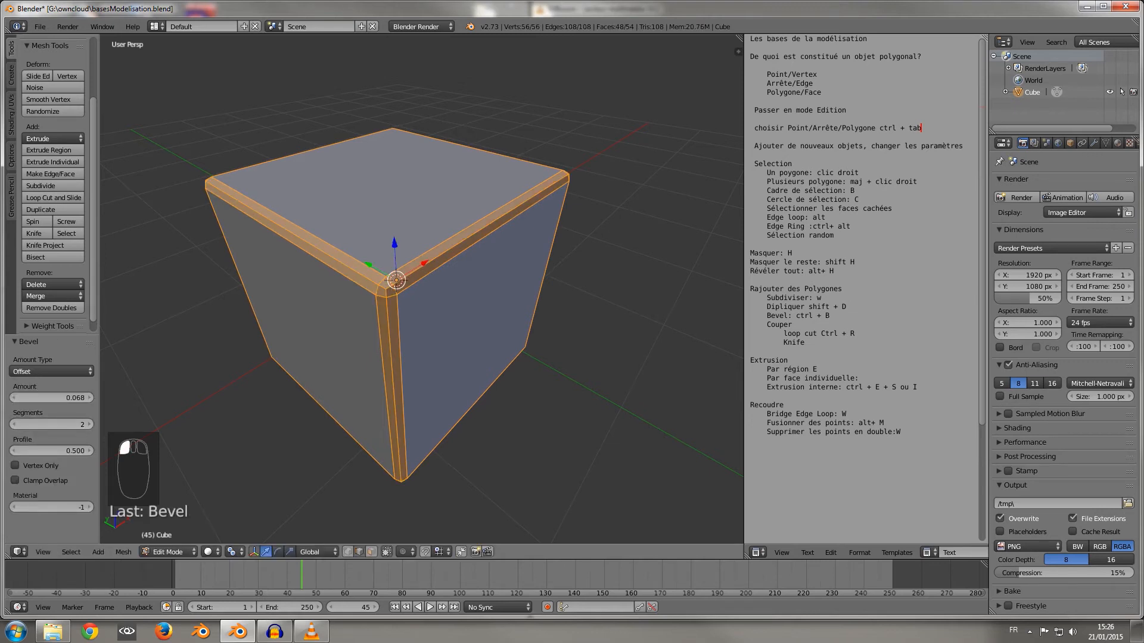
pyautogui.moveTo(370, 298); pyautogui.dragTo(395, 249, button='middle')
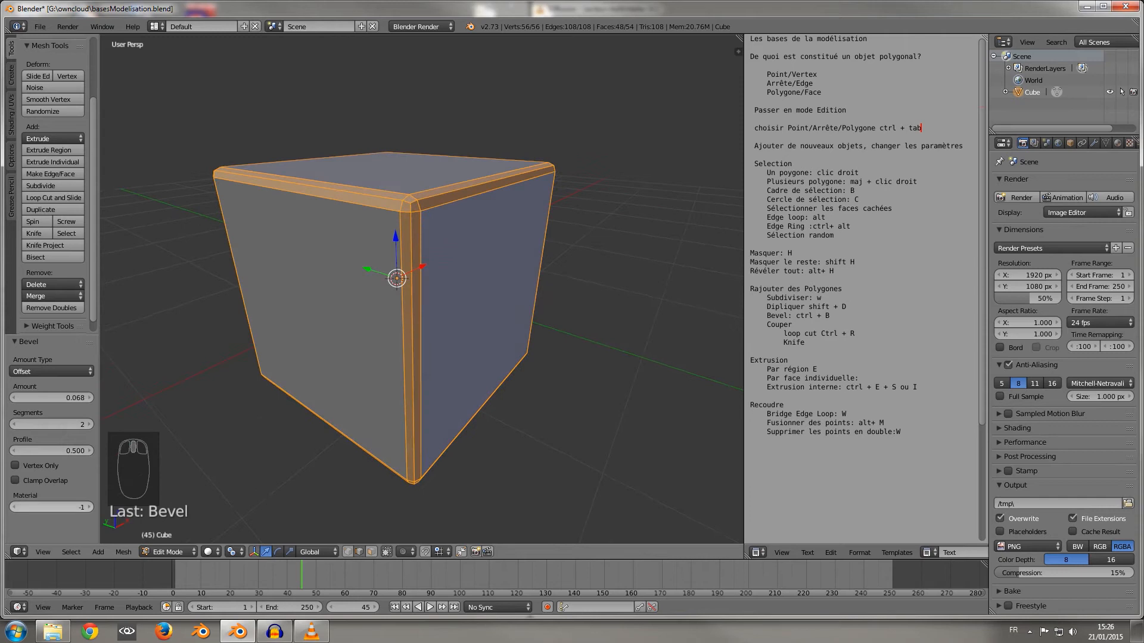
pyautogui.click(90, 424)
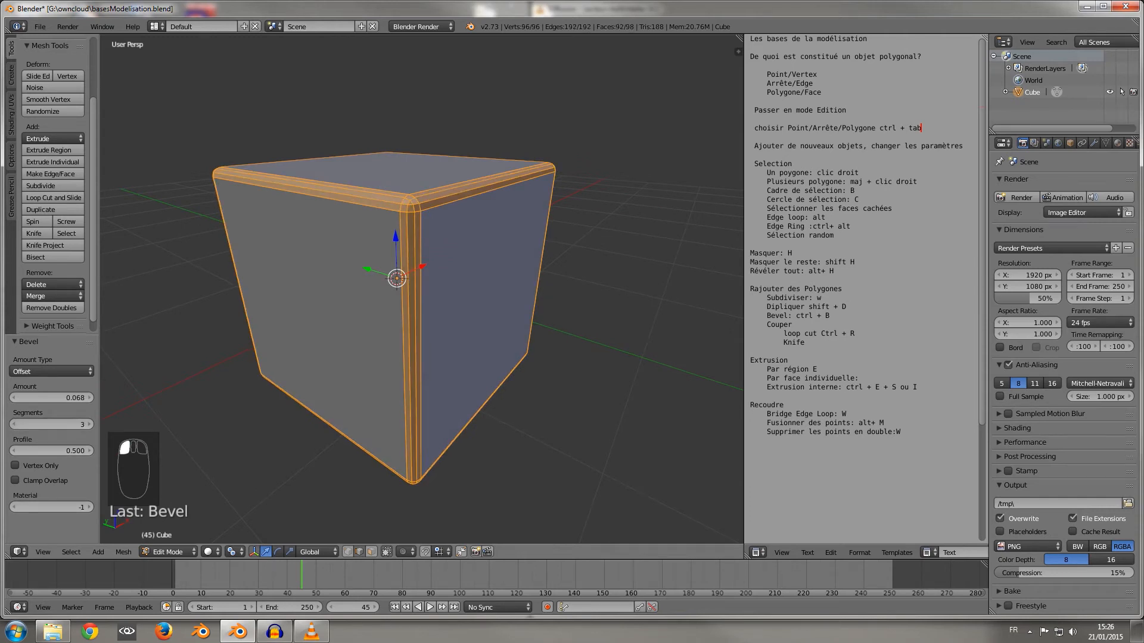
pyautogui.moveTo(51, 450)
pyautogui.mouseDown()
pyautogui.moveTo(28, 450)
pyautogui.moveTo(51, 450)
pyautogui.mouseUp()
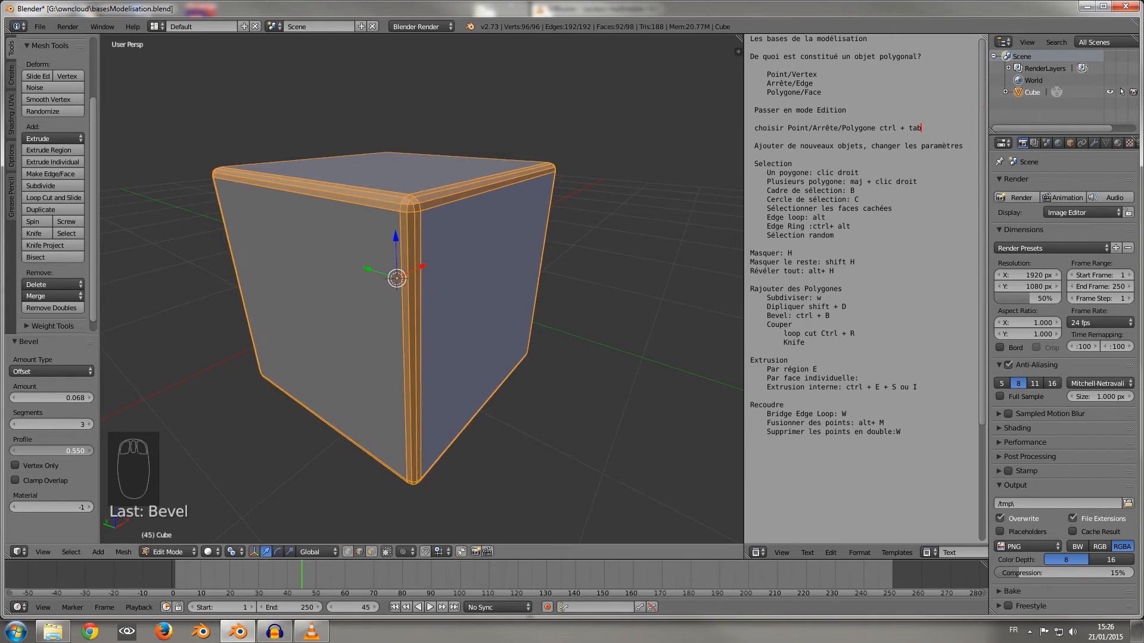
pyautogui.press('Tab')
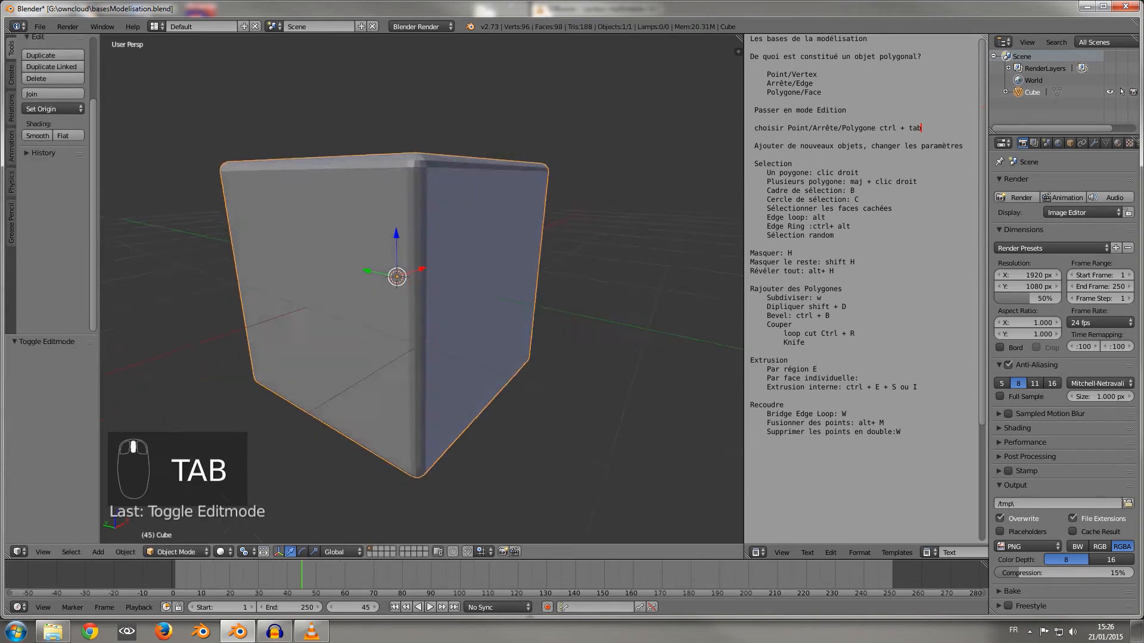
# Apply smooth shading to the bevelled cube and inspect its rounded edges from several angles.
pyautogui.moveTo(417, 298)
pyautogui.mouseDown(button='middle')
pyautogui.moveTo(464, 297)
pyautogui.moveTo(420, 310)
pyautogui.mouseUp(button='middle')
pyautogui.click(38, 136)
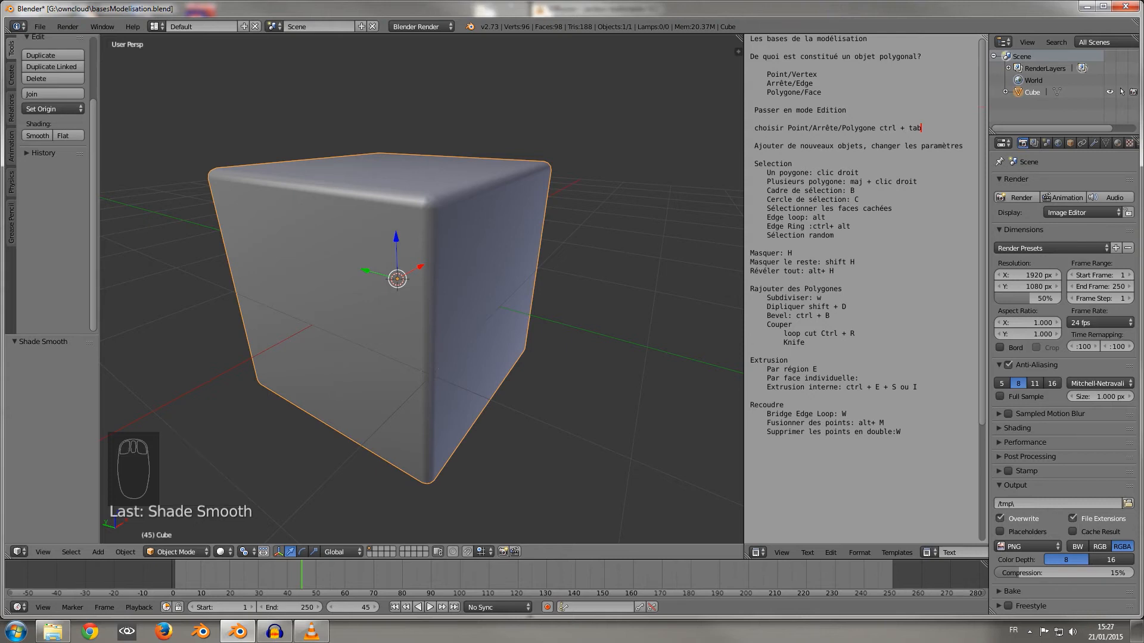
pyautogui.moveTo(477, 357); pyautogui.dragTo(495, 358, button='middle')
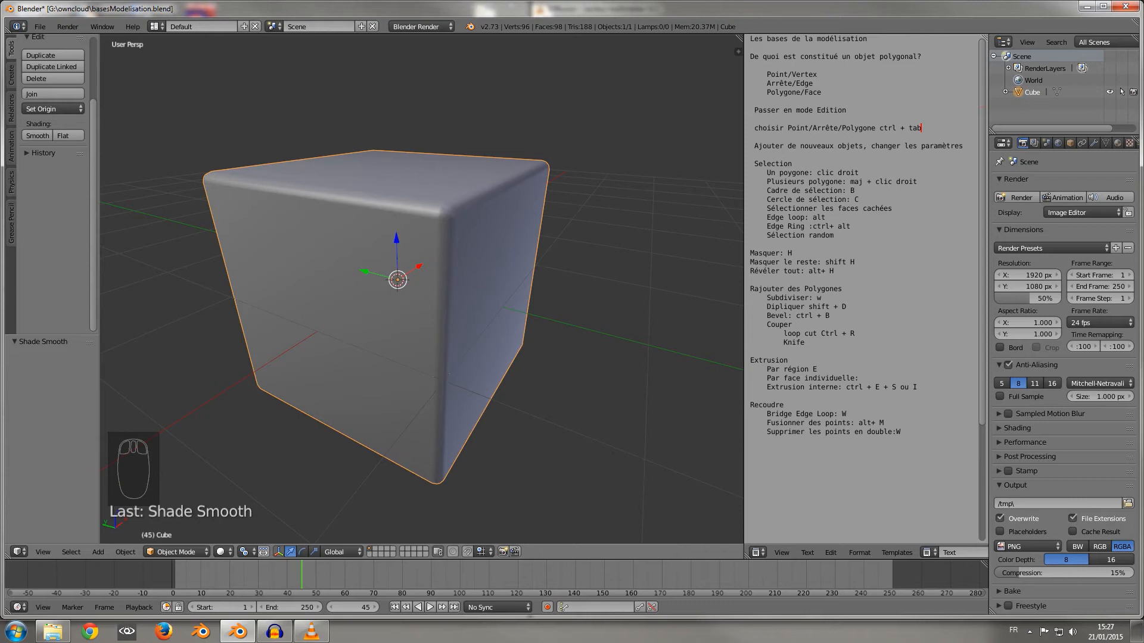
pyautogui.moveTo(449, 375); pyautogui.dragTo(441, 345, button='middle')
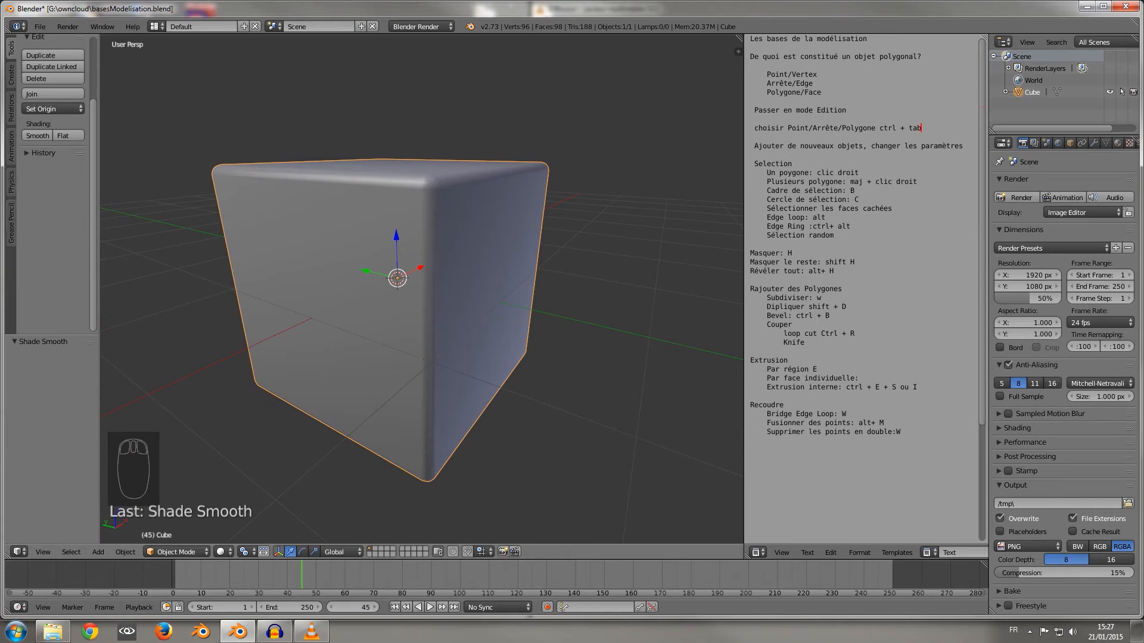
# Delete the smooth-shaded cube from the scene.
pyautogui.moveTo(439, 356); pyautogui.dragTo(384, 373, button='middle')
pyautogui.press('Delete')
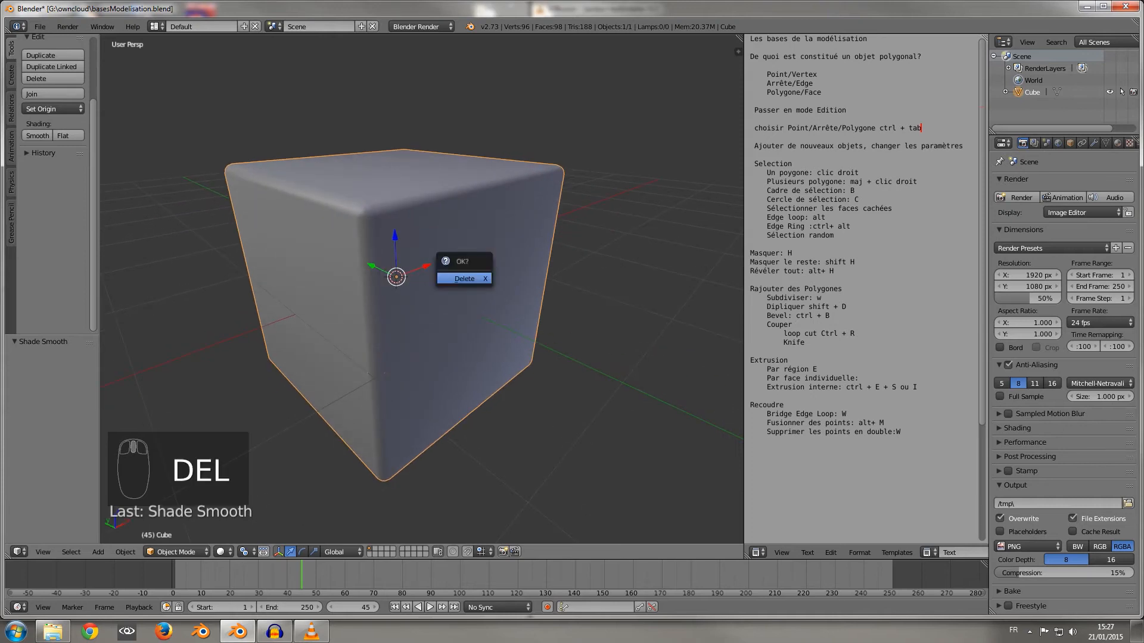
pyautogui.click(464, 278)
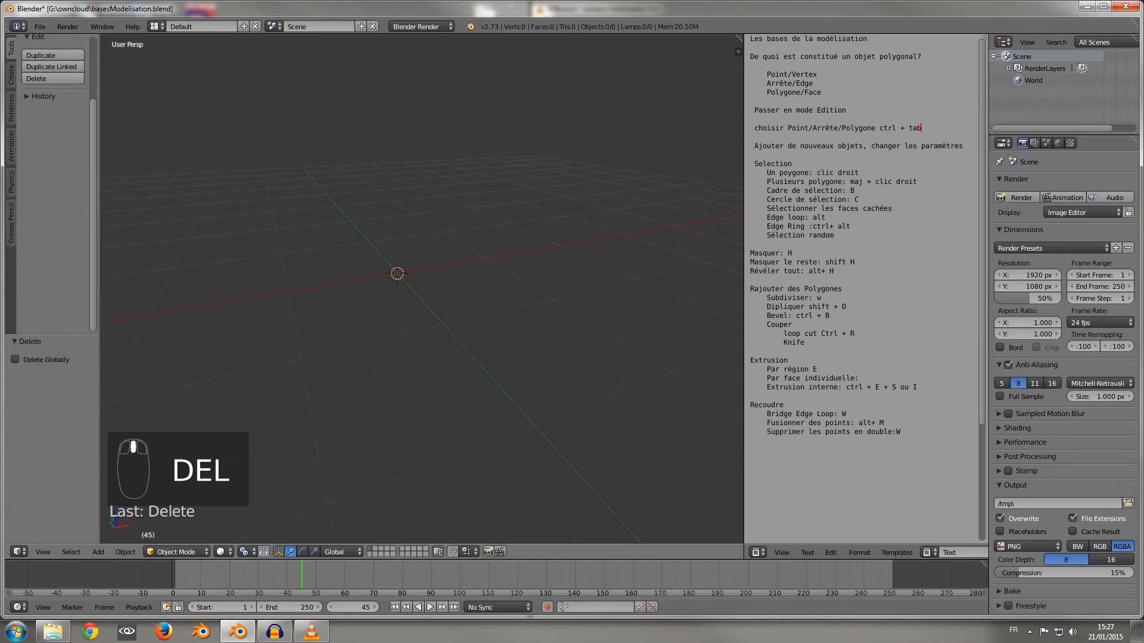
# Add a fresh cube mesh at the scene origin and enter Edit Mode on it.
pyautogui.hotkey('shift', 'a')
pyautogui.moveTo(429, 286)
pyautogui.click(495, 296)
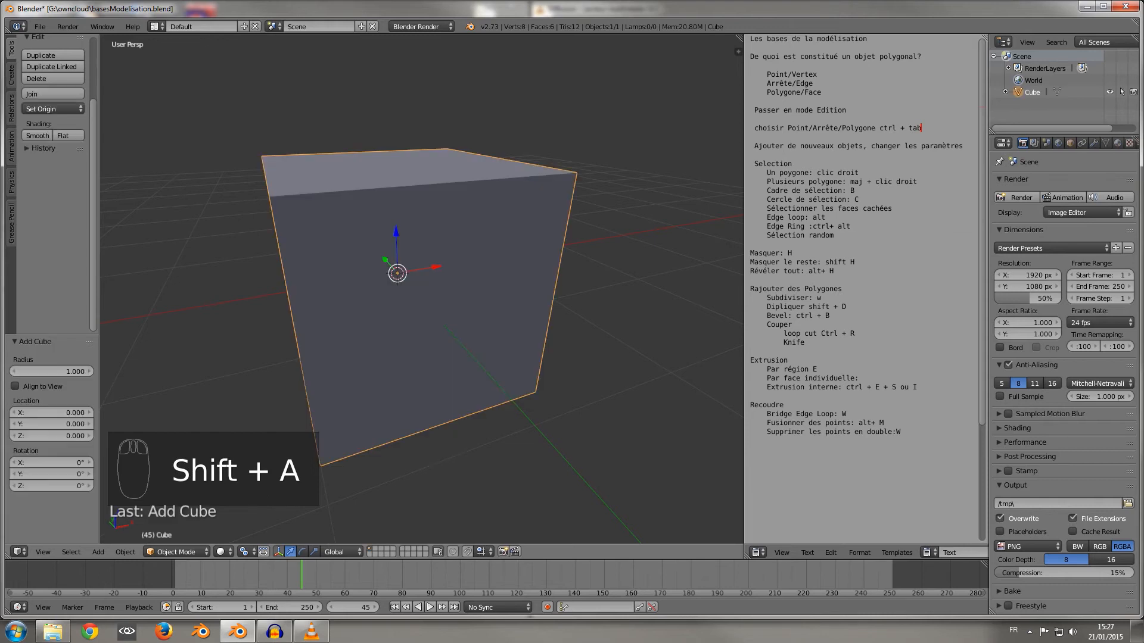
pyautogui.press('Tab')
pyautogui.scroll(-5, 421, 286)
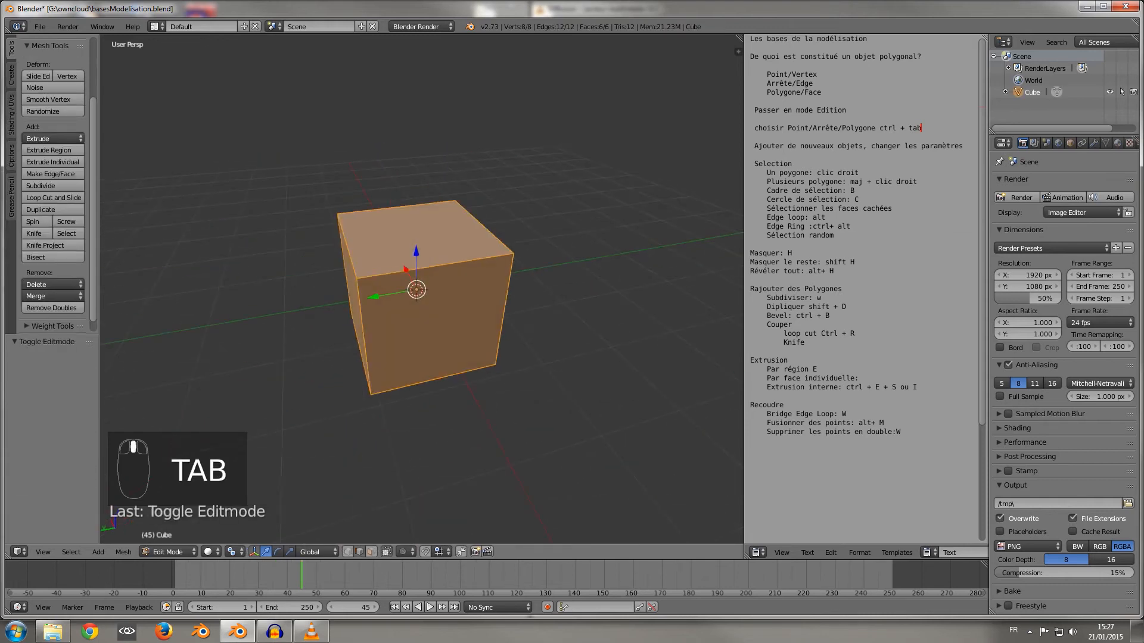
# Cut one horizontal edge loop around the cube with Loop Cut and Slide, using a slide factor of about 0.045.
pyautogui.scroll(3, 421, 286)
pyautogui.moveTo(421, 286); pyautogui.dragTo(463, 268, button='middle')
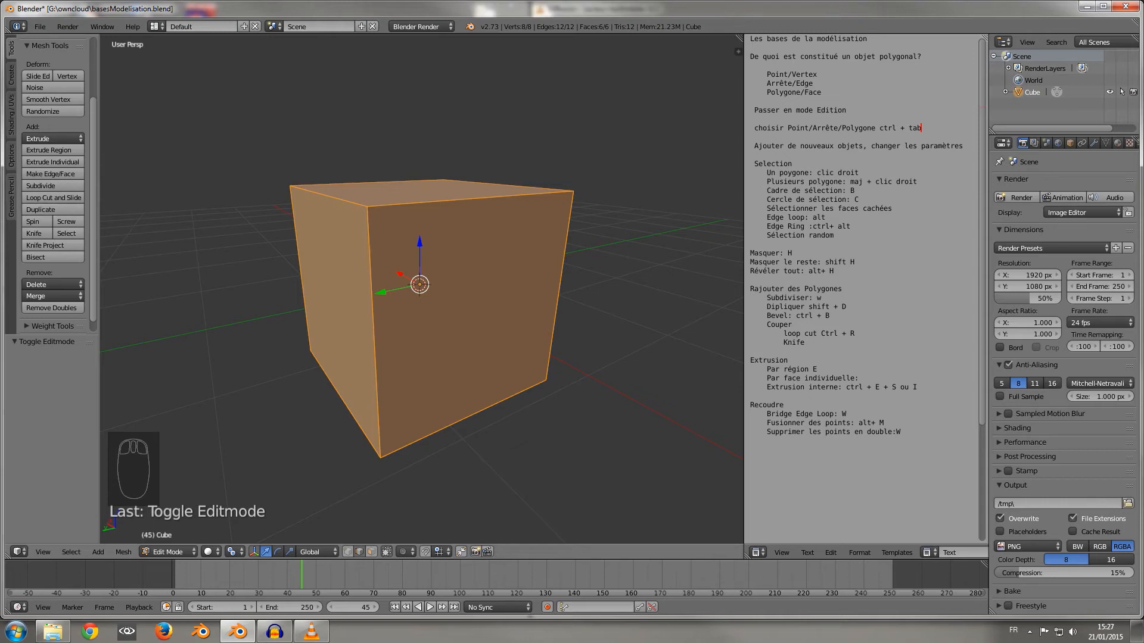
pyautogui.moveTo(178, 226); pyautogui.dragTo(228, 260, button='middle')
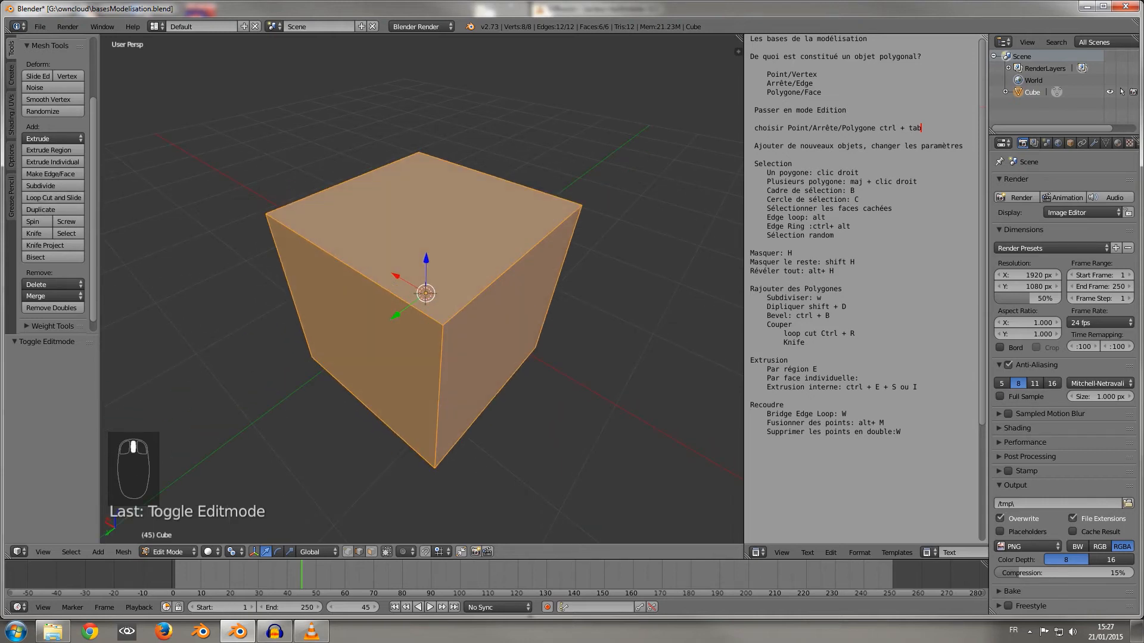
pyautogui.click(53, 198)
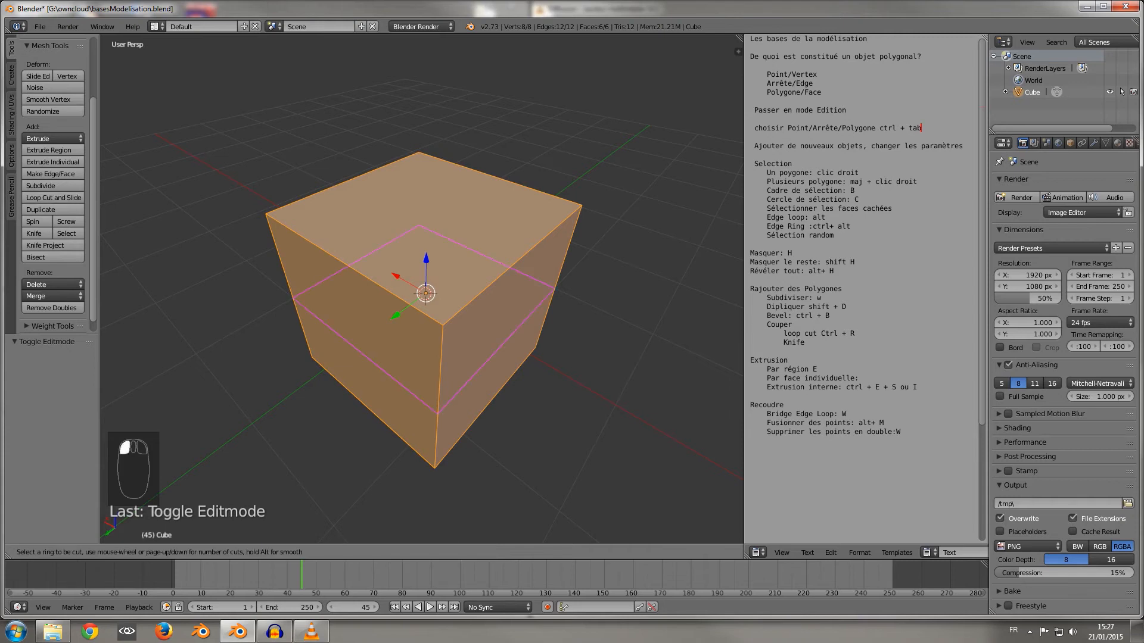
pyautogui.click(339, 359)
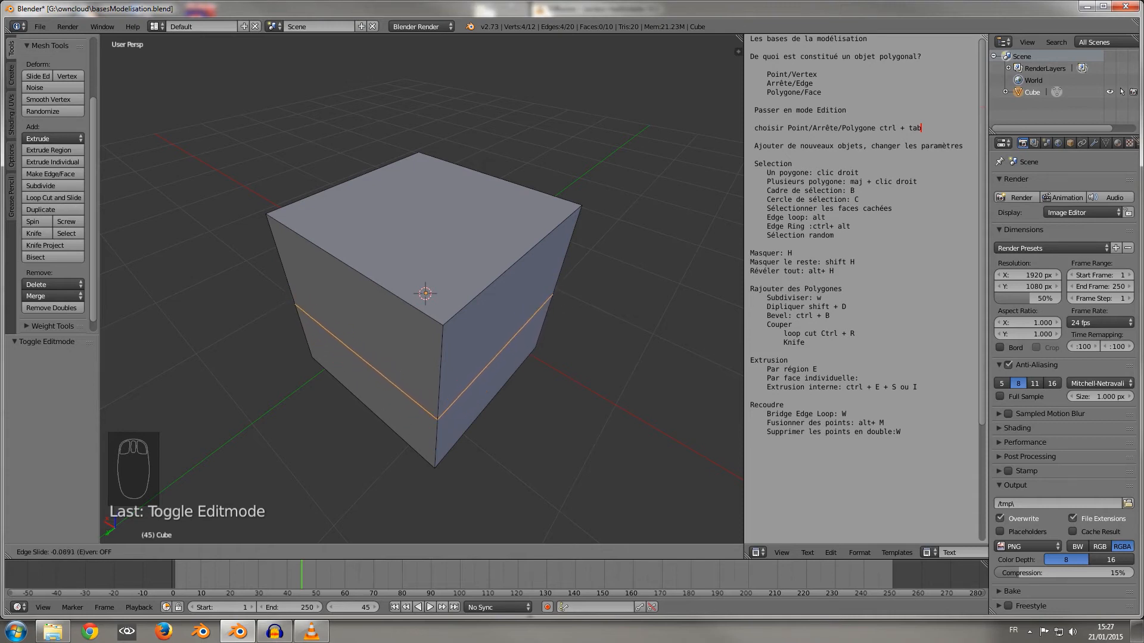
pyautogui.click(440, 363)
# Add a second single horizontal loop cut in the cube's upper half, slid by a factor of about -0.220.
pyautogui.moveTo(439, 363); pyautogui.dragTo(426, 319, button='middle')
pyautogui.hotkey('ctrl', 'r')
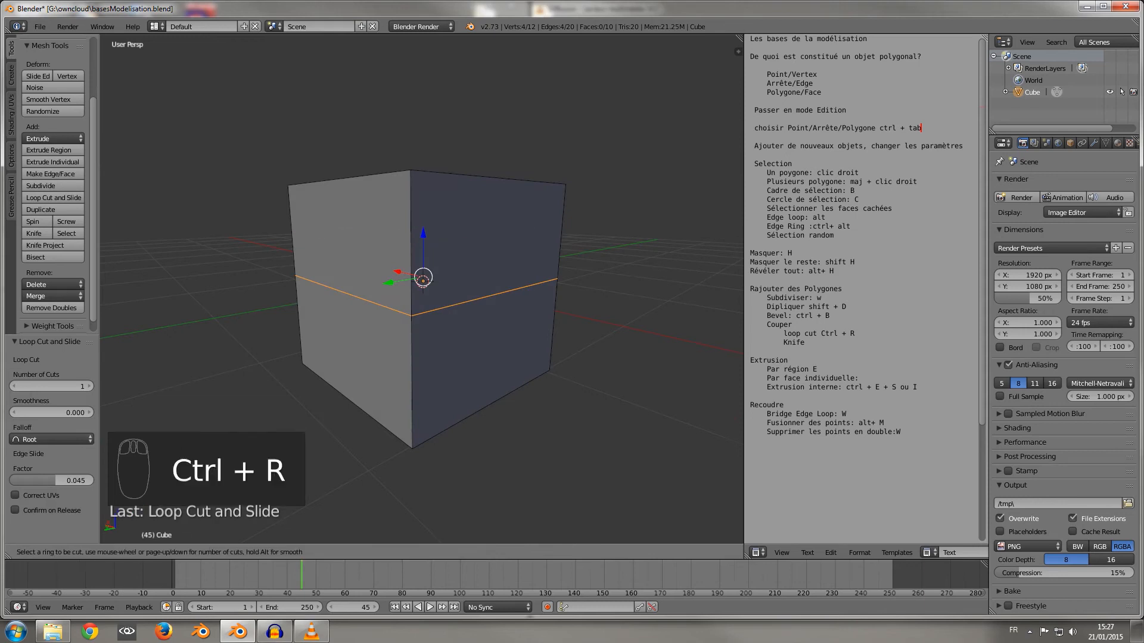
pyautogui.scroll(7, 423, 278)
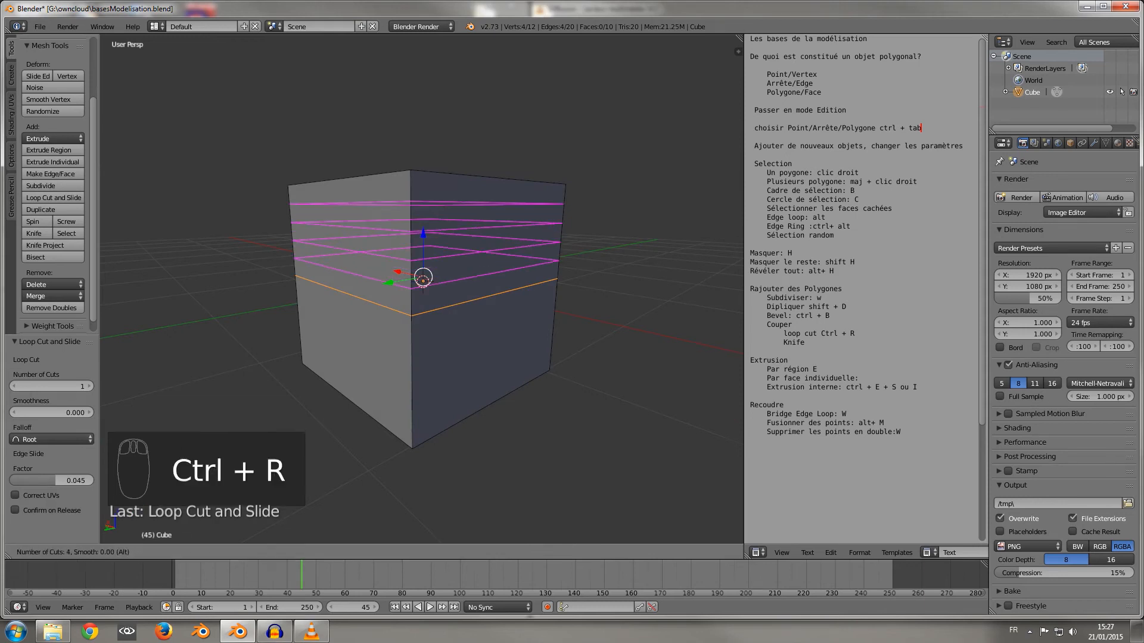
pyautogui.scroll(-7, 423, 278)
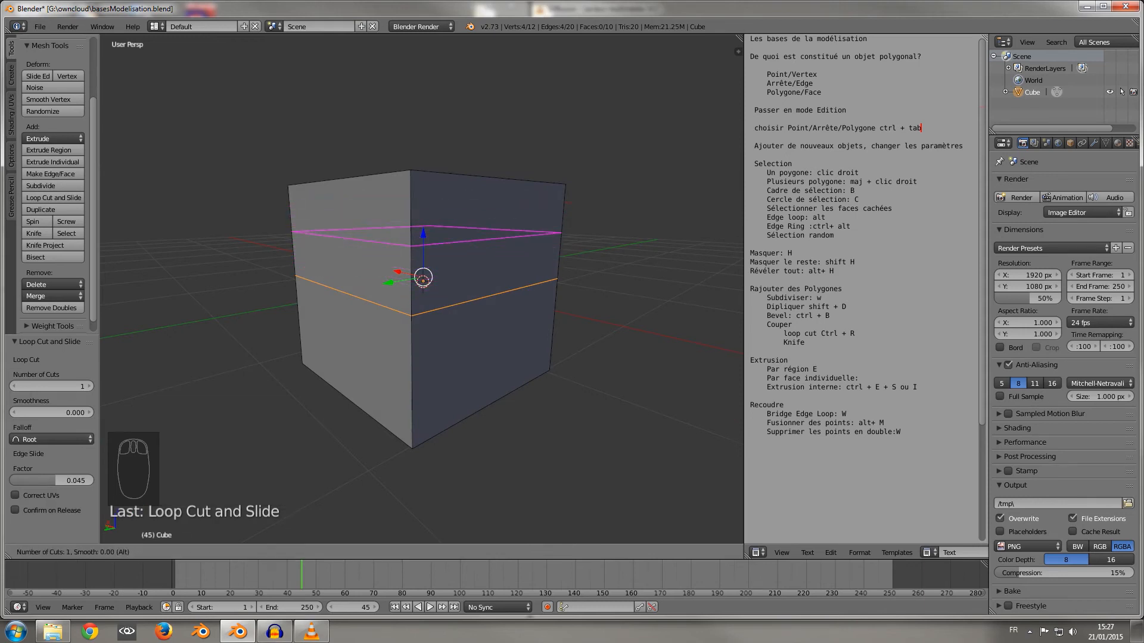
pyautogui.scroll(6, 423, 278)
pyautogui.scroll(-6, 423, 277)
pyautogui.click(417, 251)
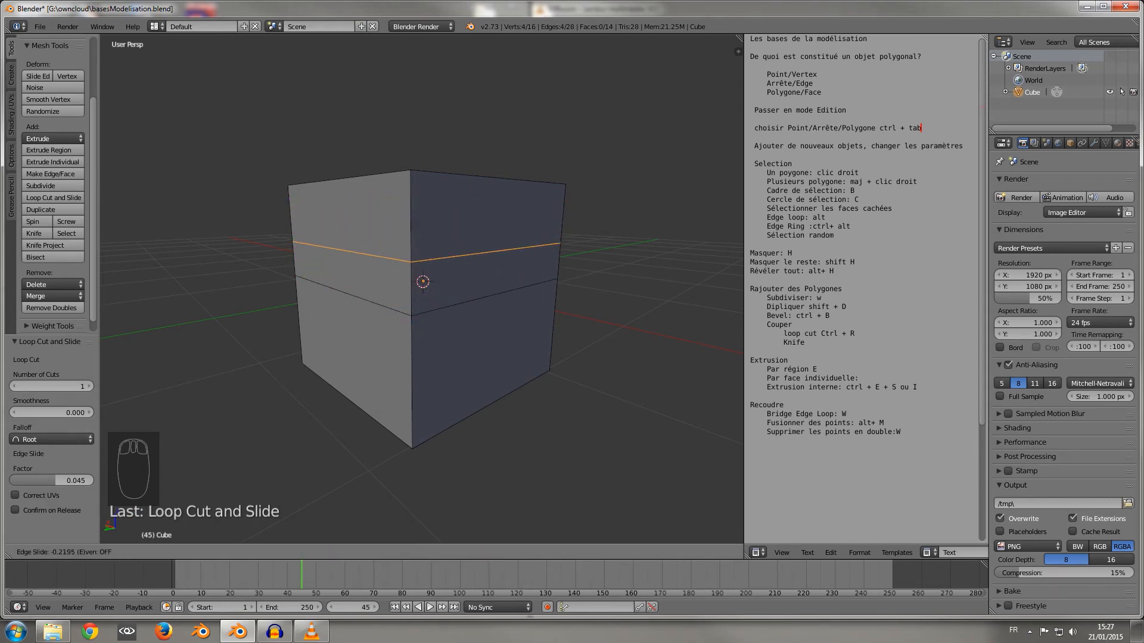
pyautogui.click(417, 265)
# Set the last loop cut to 4 cuts with an edge slide factor of 0.124 and Sphere falloff.
pyautogui.click(89, 387)
pyautogui.click(90, 386)
pyautogui.click(89, 387)
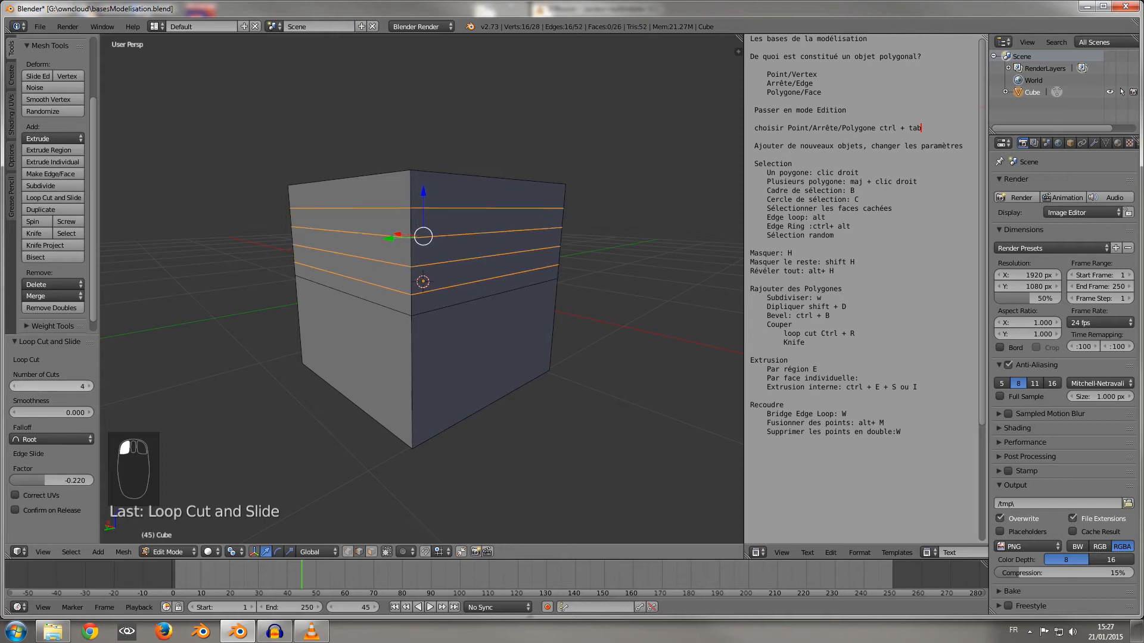
pyautogui.moveTo(57, 481)
pyautogui.mouseDown()
pyautogui.moveTo(99, 481)
pyautogui.moveTo(35, 480)
pyautogui.moveTo(57, 481)
pyautogui.mouseUp()
pyautogui.click(50, 439)
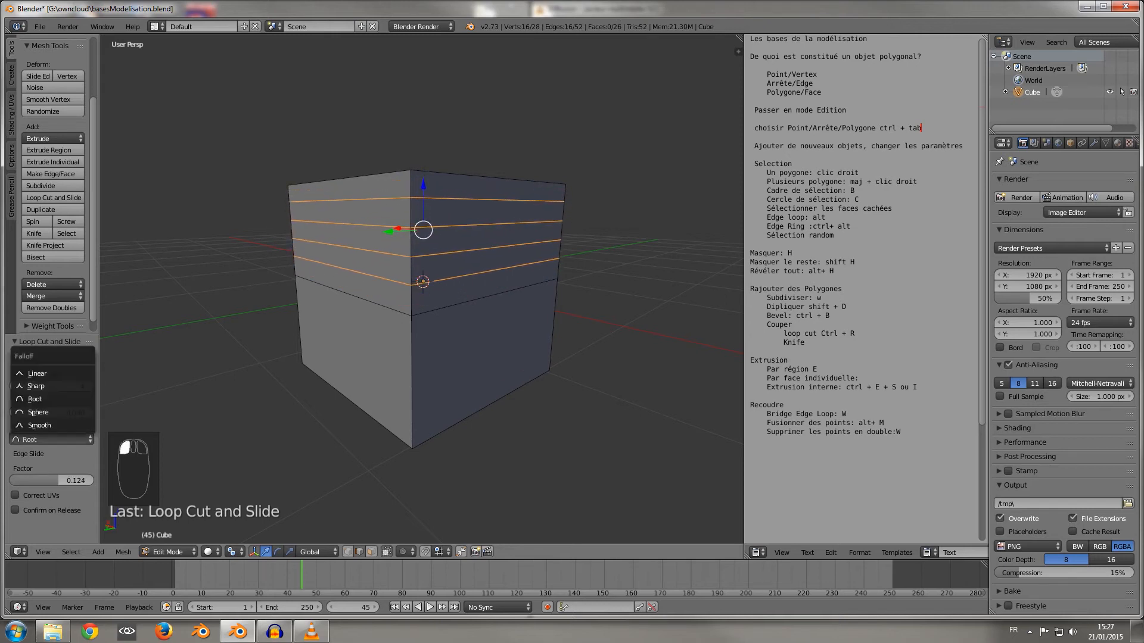
pyautogui.click(38, 412)
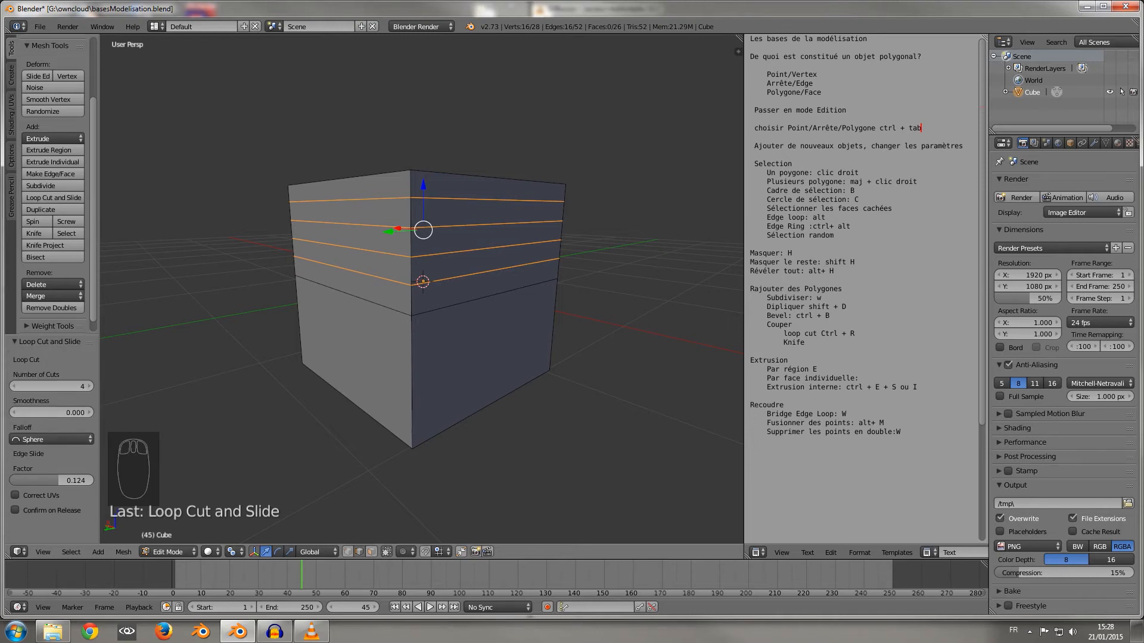
# Cut a freehand crossing path with the Knife over the cube's top and front faces, reaching the front's lower corner area.
pyautogui.moveTo(417, 357); pyautogui.dragTo(405, 417, button='middle')
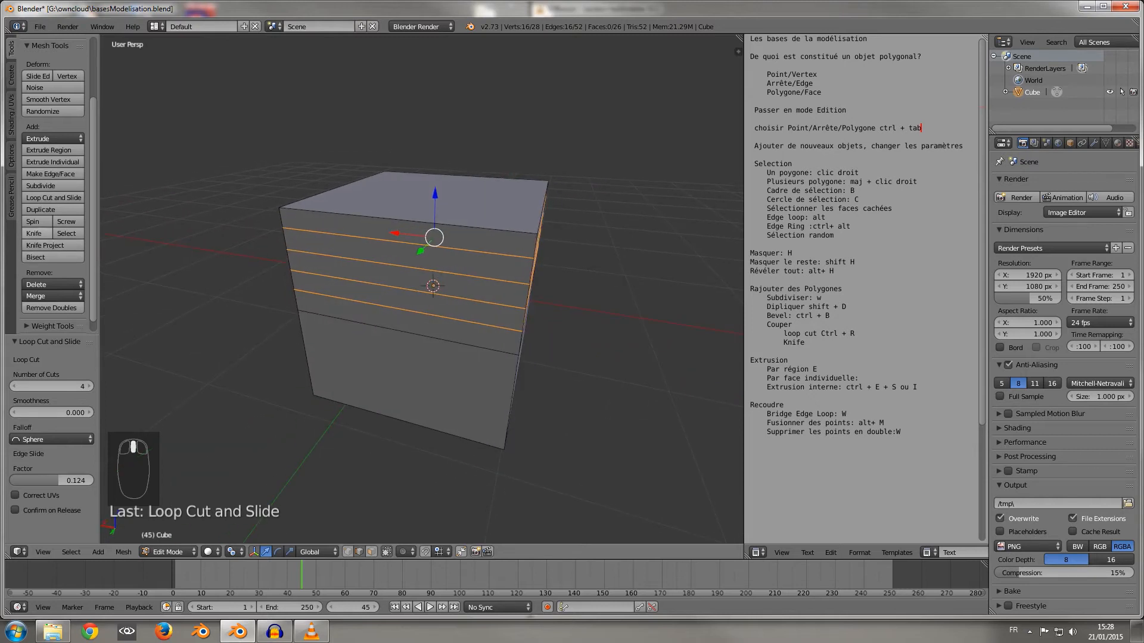
pyautogui.click(34, 234)
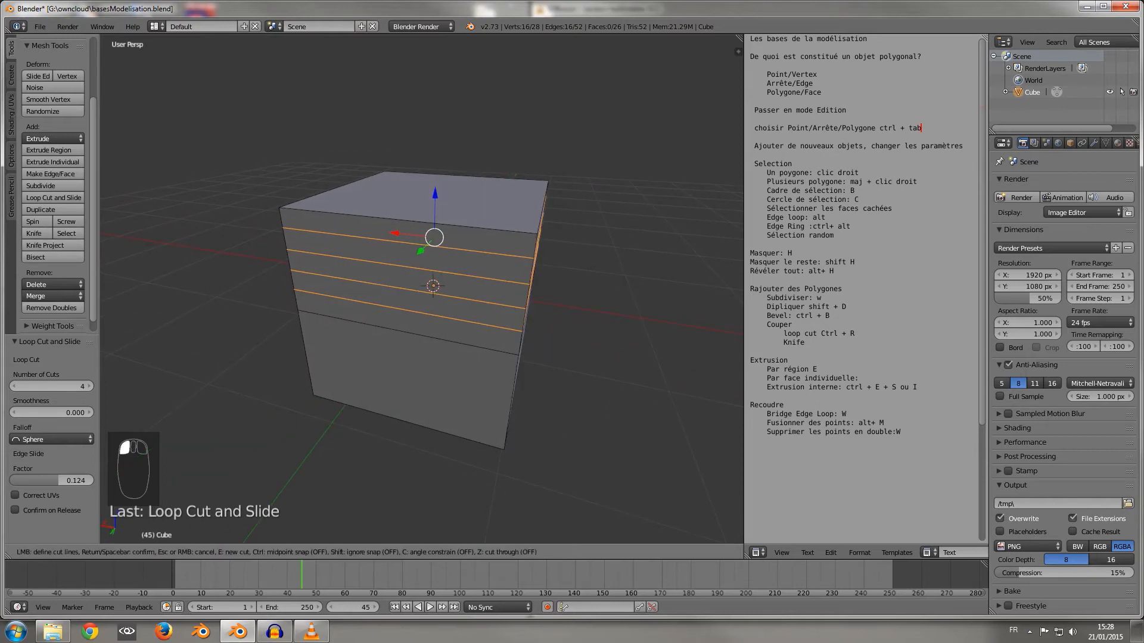
pyautogui.click(342, 185)
pyautogui.click(350, 215)
pyautogui.click(347, 321)
pyautogui.click(424, 372)
pyautogui.click(465, 227)
pyautogui.click(542, 211)
pyautogui.click(407, 221)
pyautogui.moveTo(506, 438); pyautogui.dragTo(445, 393, button='middle')
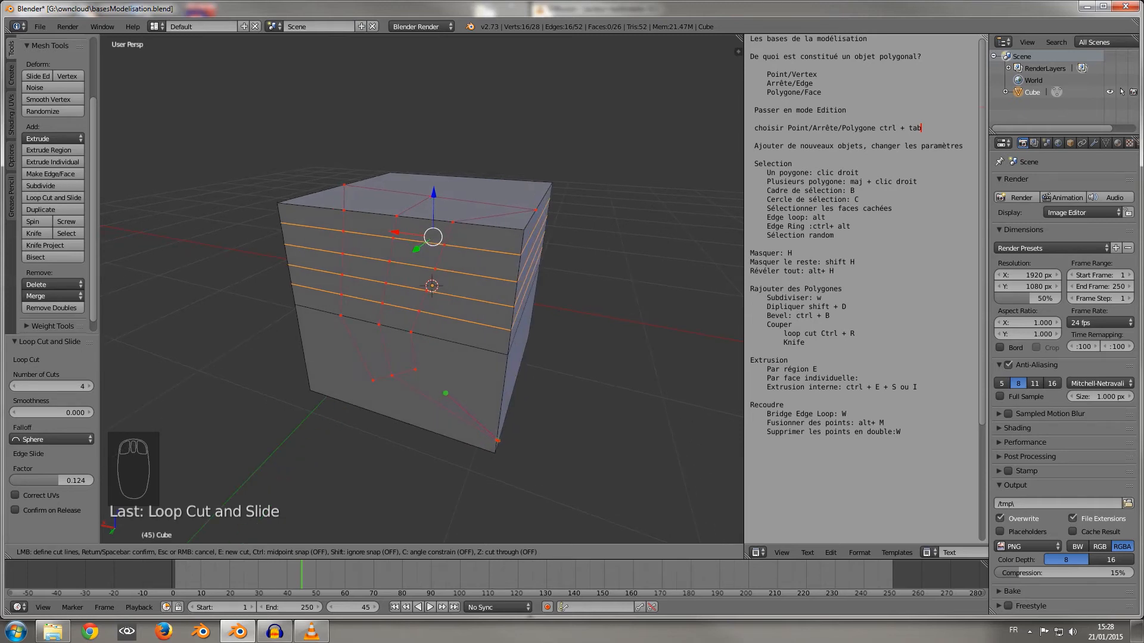
pyautogui.press('Return')
# Switch to face selection and select the irregular faces around the knife cuts on the cube's front one by one.
pyautogui.moveTo(445, 393); pyautogui.dragTo(602, 384, button='middle')
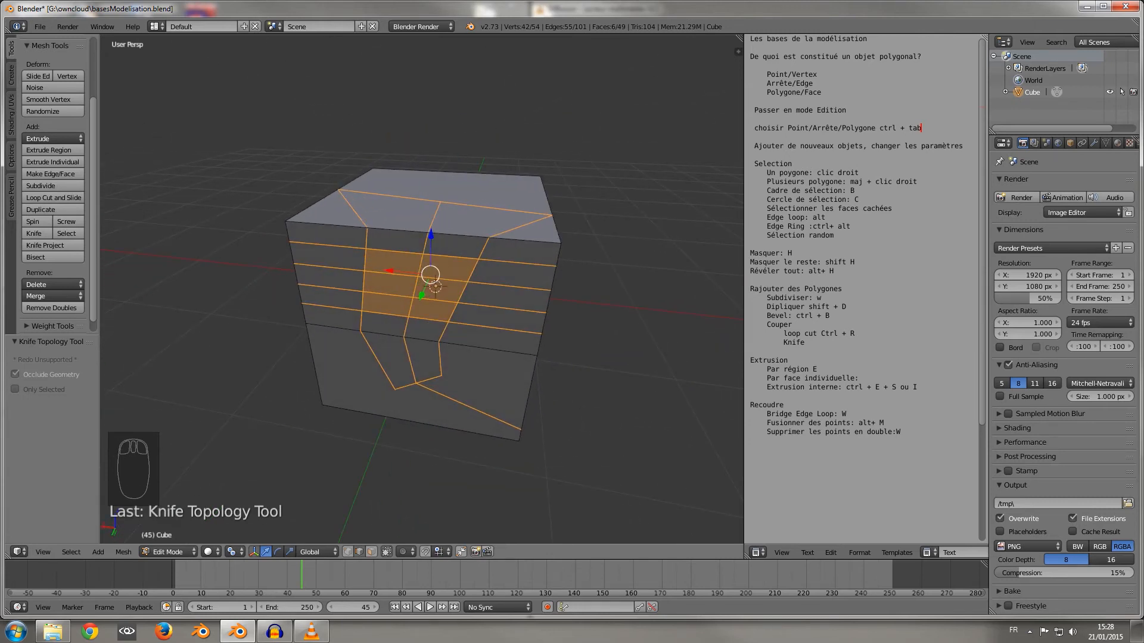
pyautogui.moveTo(476, 370); pyautogui.dragTo(460, 319, button='middle')
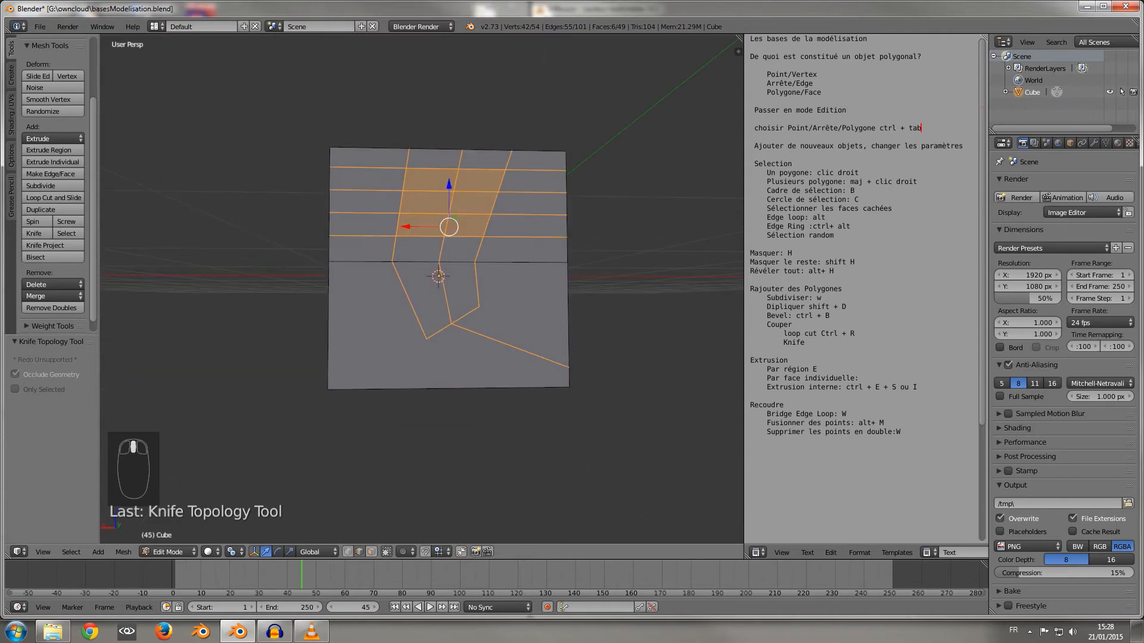
pyautogui.click(371, 551)
pyautogui.rightClick(415, 359)
pyautogui.moveTo(416, 359); pyautogui.dragTo(368, 350, button='middle')
pyautogui.rightClick(456, 313)
pyautogui.moveTo(456, 312); pyautogui.dragTo(459, 277, button='middle')
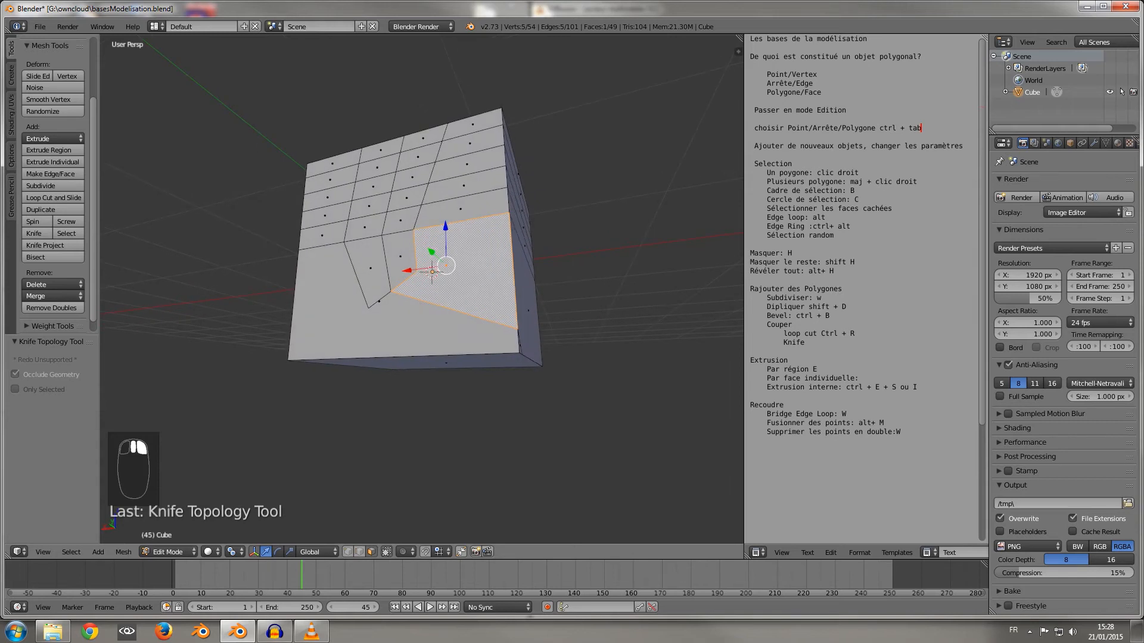
pyautogui.rightClick(370, 328)
pyautogui.moveTo(369, 327); pyautogui.dragTo(377, 262, button='middle')
pyautogui.rightClick(442, 325)
pyautogui.moveTo(442, 325); pyautogui.dragTo(437, 355, button='middle')
pyautogui.rightClick(450, 325)
pyautogui.rightClick(371, 378)
pyautogui.moveTo(371, 378)
pyautogui.mouseDown(button='middle')
pyautogui.moveTo(307, 381)
pyautogui.moveTo(360, 402)
pyautogui.moveTo(381, 384)
pyautogui.mouseUp(button='middle')
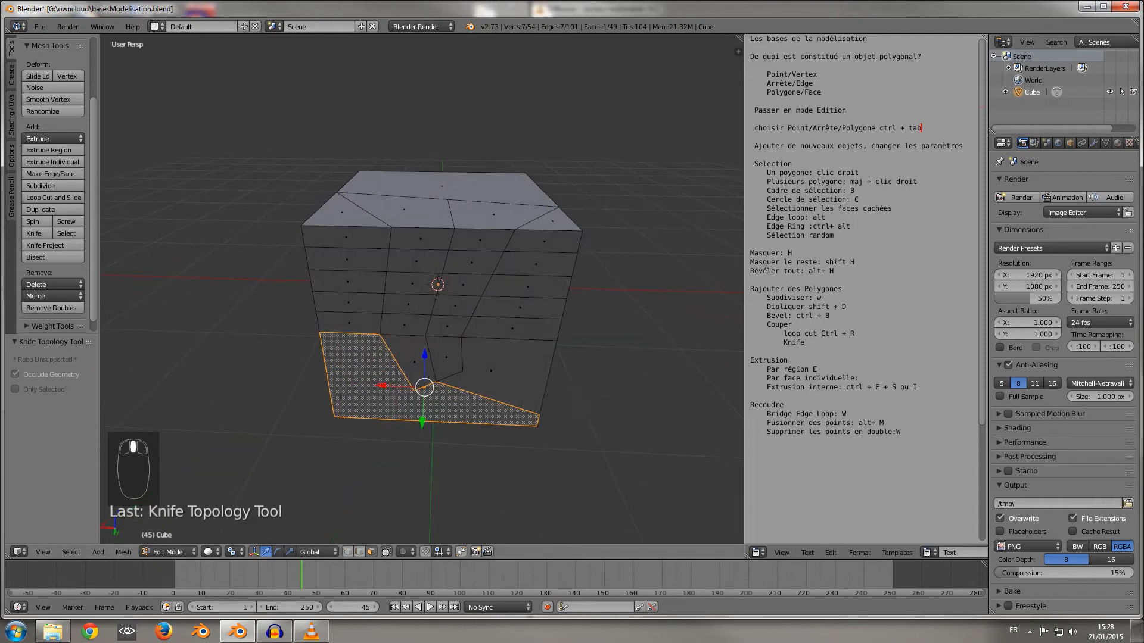
# Replace the knife-cut cube with a new cube mesh and enter Edit Mode on it.
pyautogui.press('Tab')
pyautogui.press('Delete')
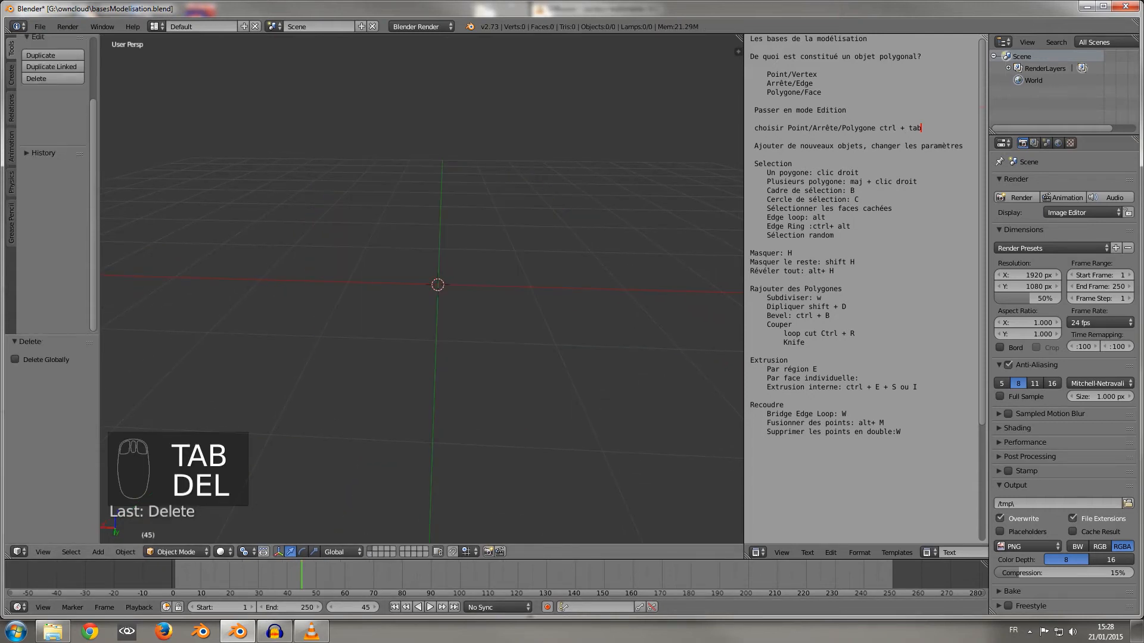
pyautogui.hotkey('shift', 'a')
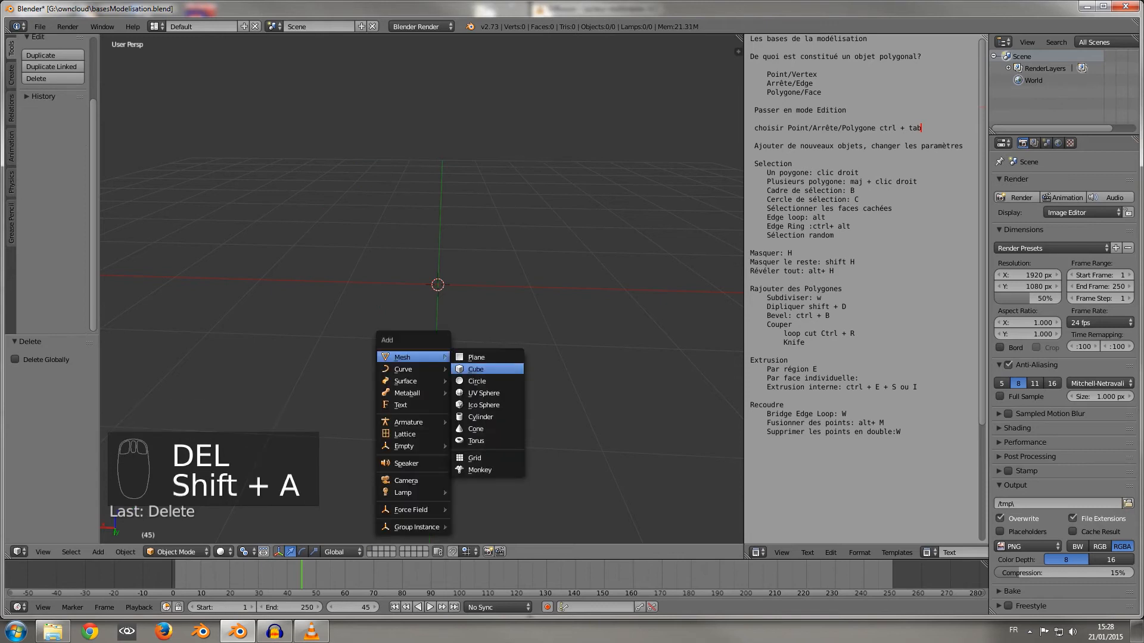
pyautogui.click(475, 369)
pyautogui.moveTo(475, 368); pyautogui.dragTo(417, 358, button='middle')
pyautogui.press('Tab')
pyautogui.scroll(-2, 441, 280)
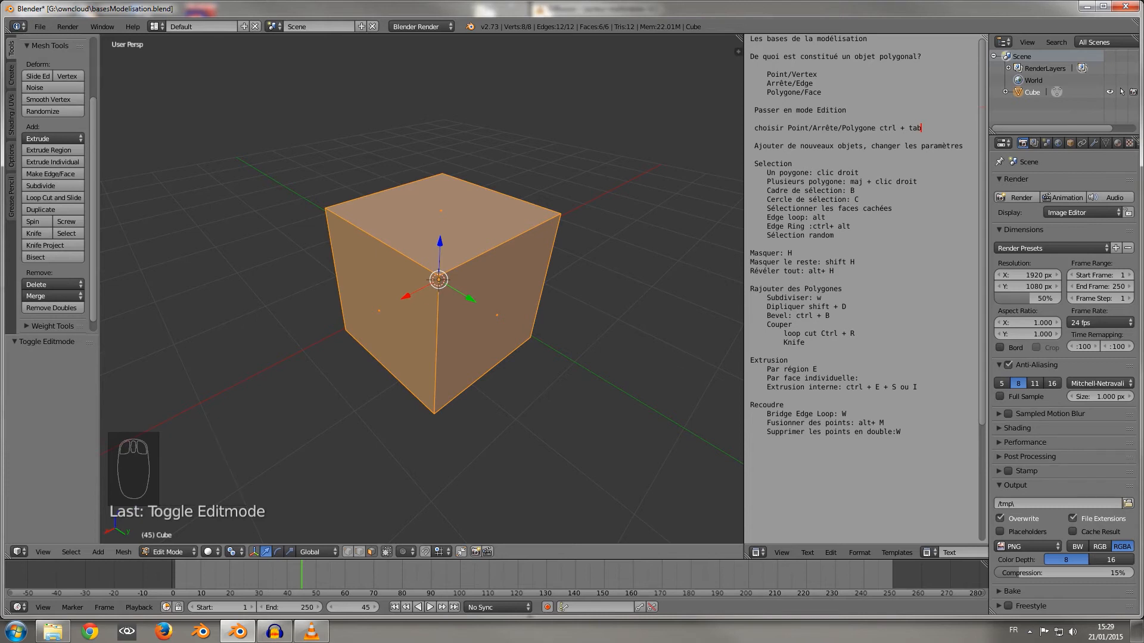
pyautogui.press('Tab')
pyautogui.press('Tab')
# Extrude the cube's side face outward along the X axis by about 1.429.
pyautogui.moveTo(417, 298)
pyautogui.mouseDown(button='middle')
pyautogui.moveTo(411, 262)
pyautogui.moveTo(426, 289)
pyautogui.moveTo(396, 290)
pyautogui.moveTo(441, 290)
pyautogui.moveTo(410, 310)
pyautogui.moveTo(424, 310)
pyautogui.mouseUp(button='middle')
pyautogui.rightClick(393, 310)
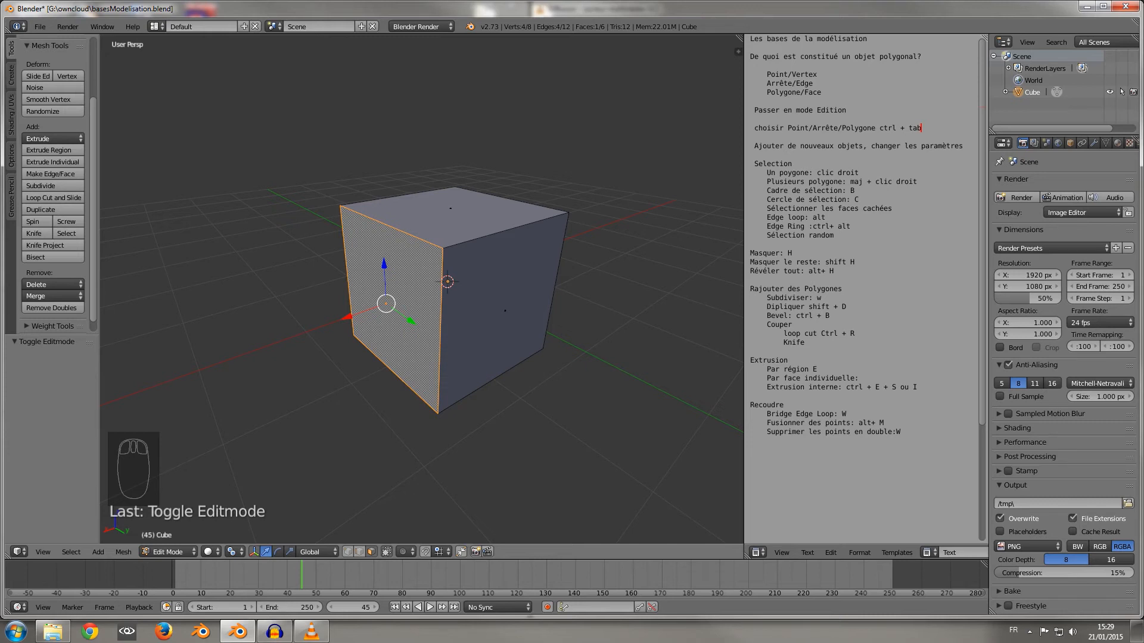
pyautogui.press('e')
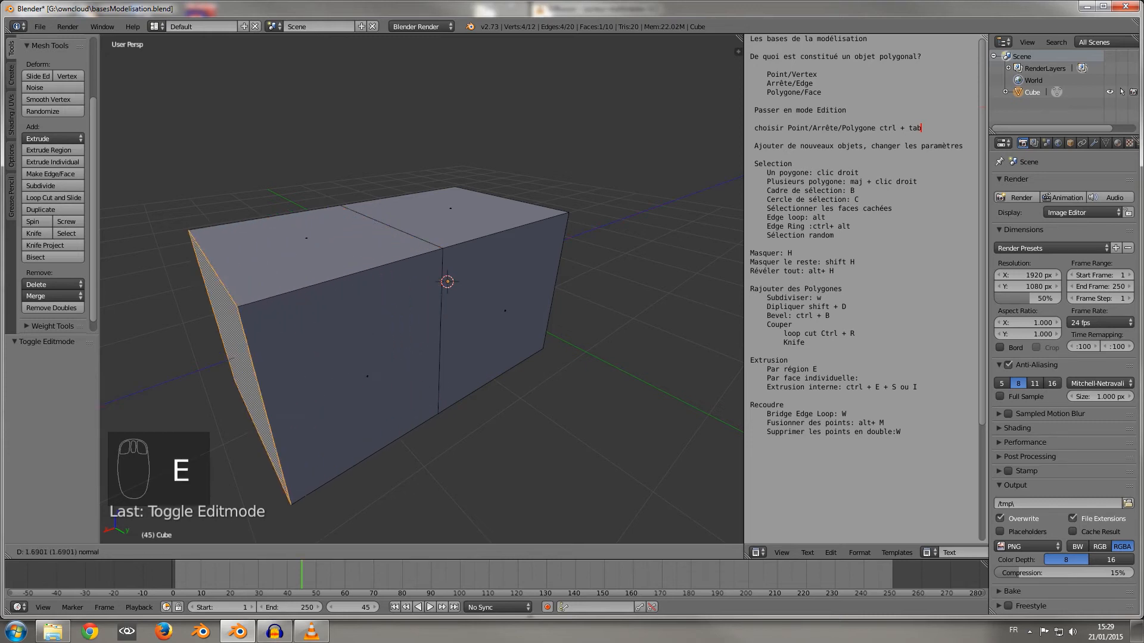
pyautogui.press('Return')
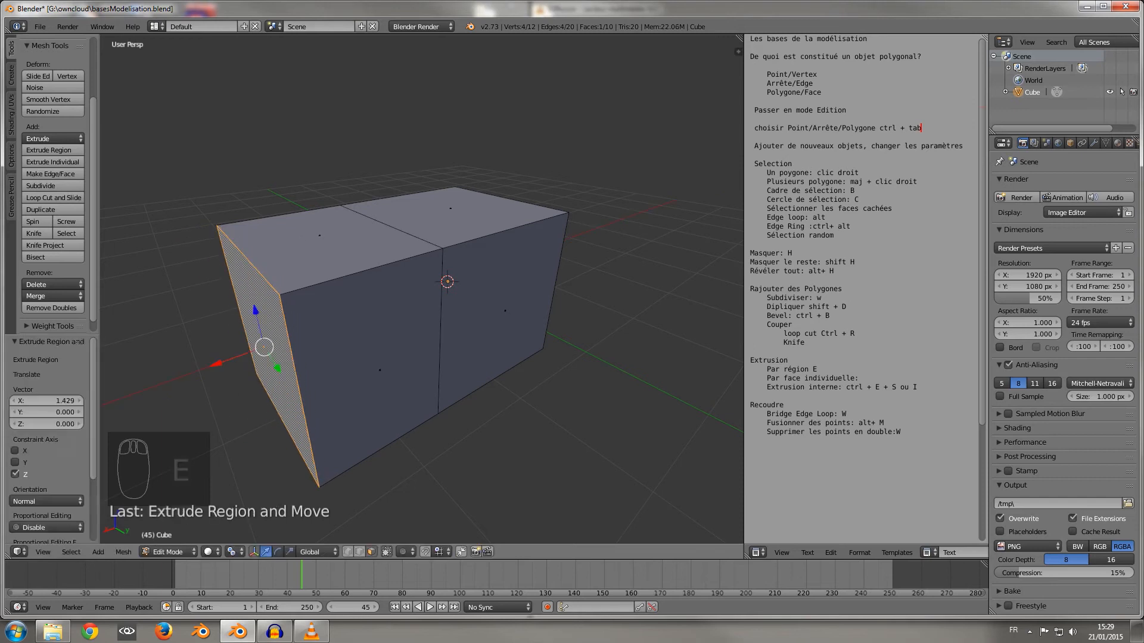
# Select both top faces of the extended block and extrude them upward together by about 0.948.
pyautogui.rightClick(322, 235)
pyautogui.keyDown('shift'); pyautogui.rightClick(448, 211); pyautogui.keyUp('shift')
pyautogui.moveTo(448, 214); pyautogui.dragTo(454, 250, button='middle')
pyautogui.press('e')
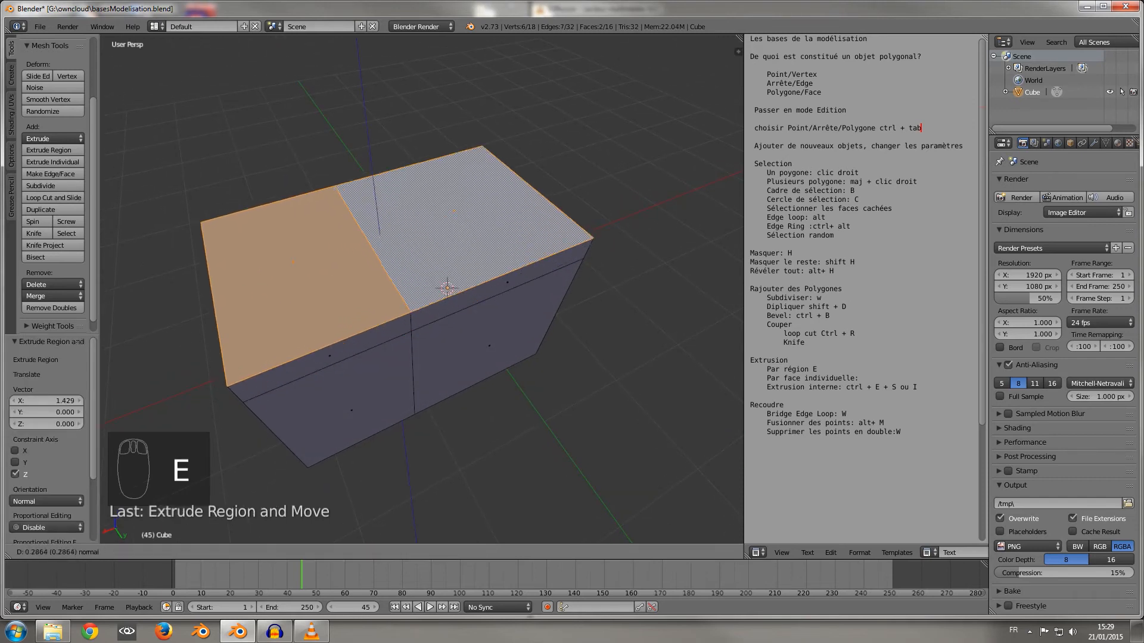
pyautogui.click(453, 206)
# Extrude the upper vertical edge in the middle of the block's back side and move it outward about 1.223 along Y.
pyautogui.moveTo(453, 206); pyautogui.dragTo(457, 169, button='middle')
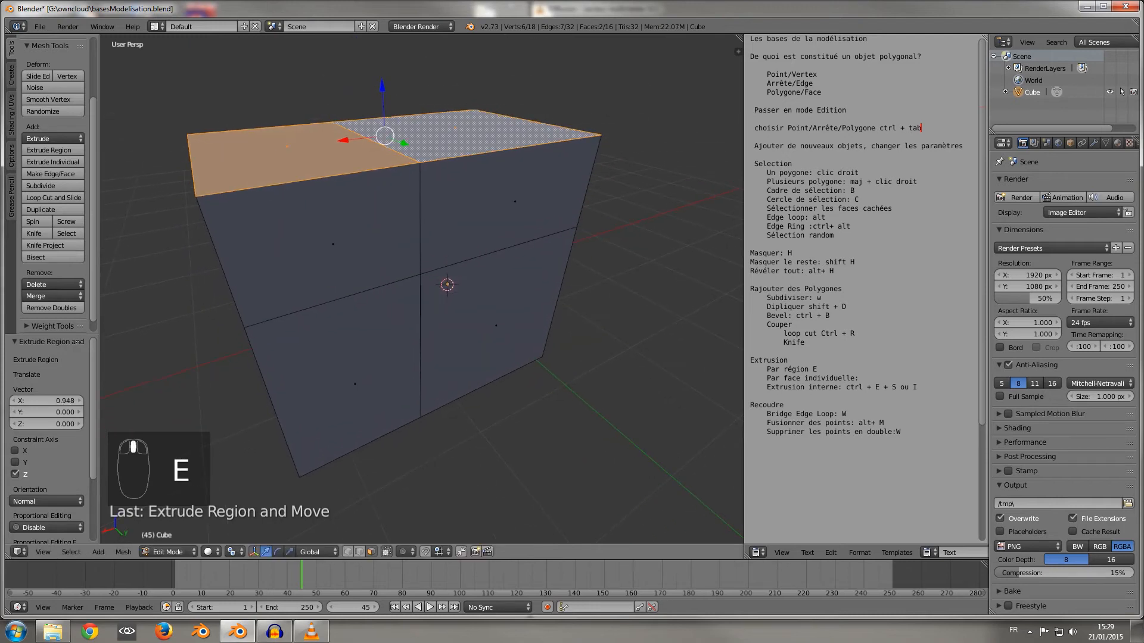
pyautogui.click(359, 551)
pyautogui.rightClick(420, 221)
pyautogui.moveTo(422, 224); pyautogui.dragTo(476, 243, button='middle')
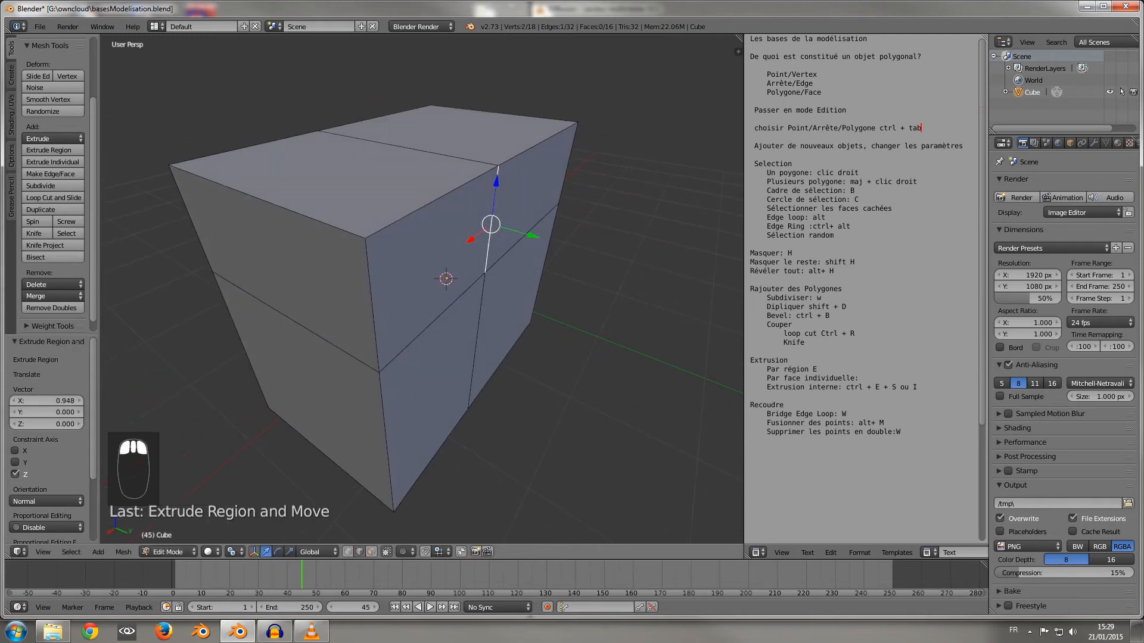
pyautogui.press('e')
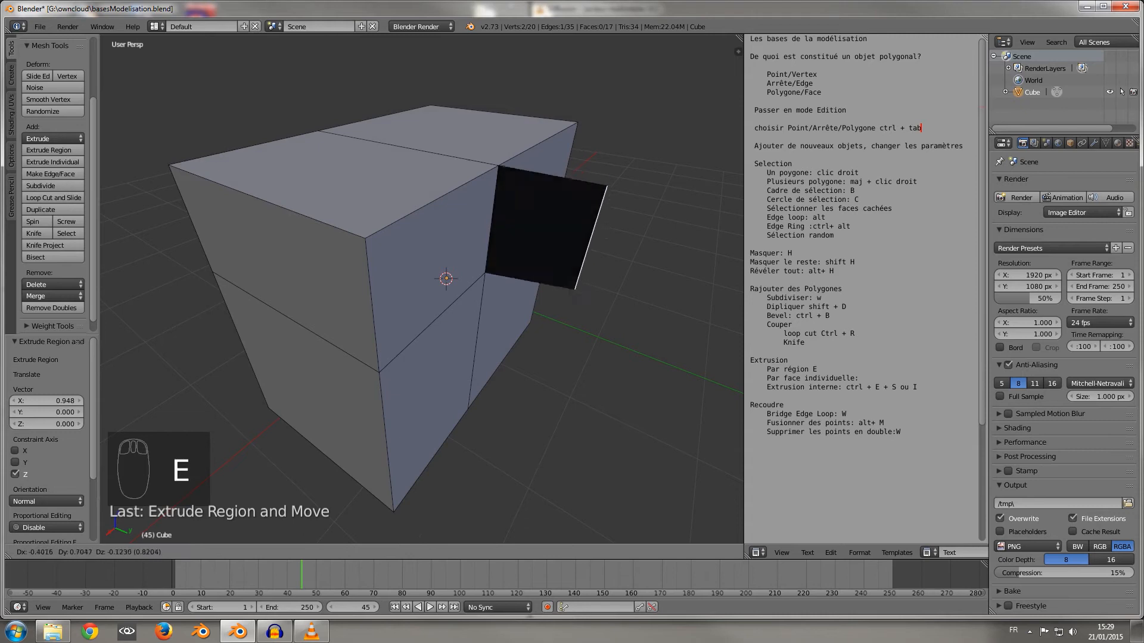
pyautogui.press('Escape')
pyautogui.moveTo(531, 236); pyautogui.dragTo(700, 278)
pyautogui.moveTo(700, 279); pyautogui.dragTo(584, 247, button='middle')
# Delete the outer edge of the extruded flap and extrude its lower loose vertex three times into a zigzag chain.
pyautogui.press('Delete')
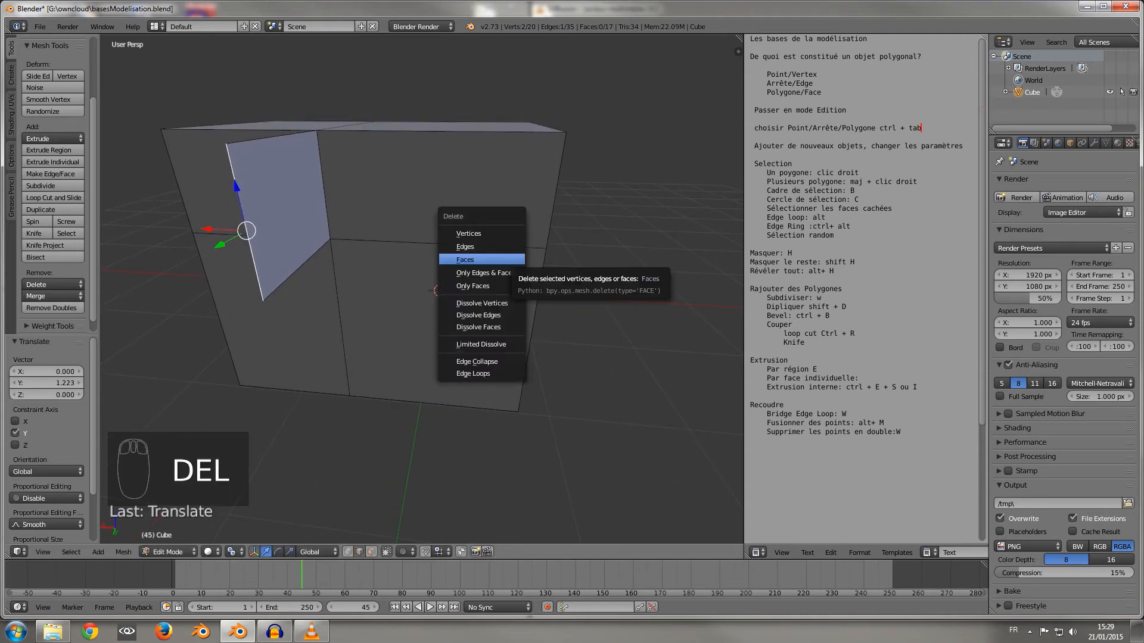
pyautogui.press('Return')
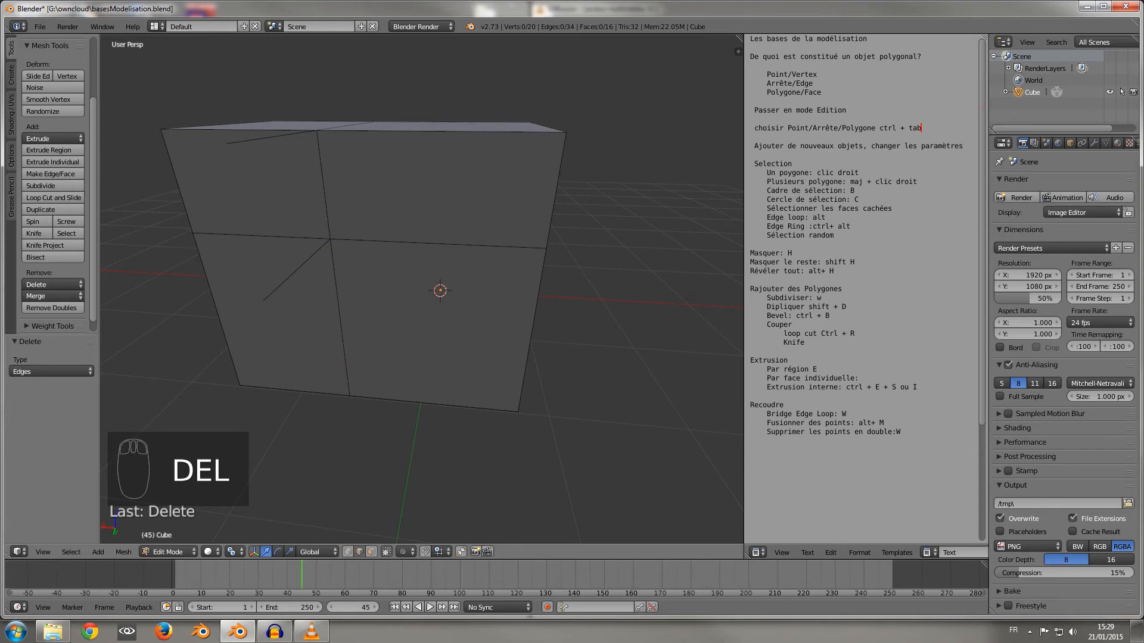
pyautogui.click(348, 552)
pyautogui.rightClick(263, 301)
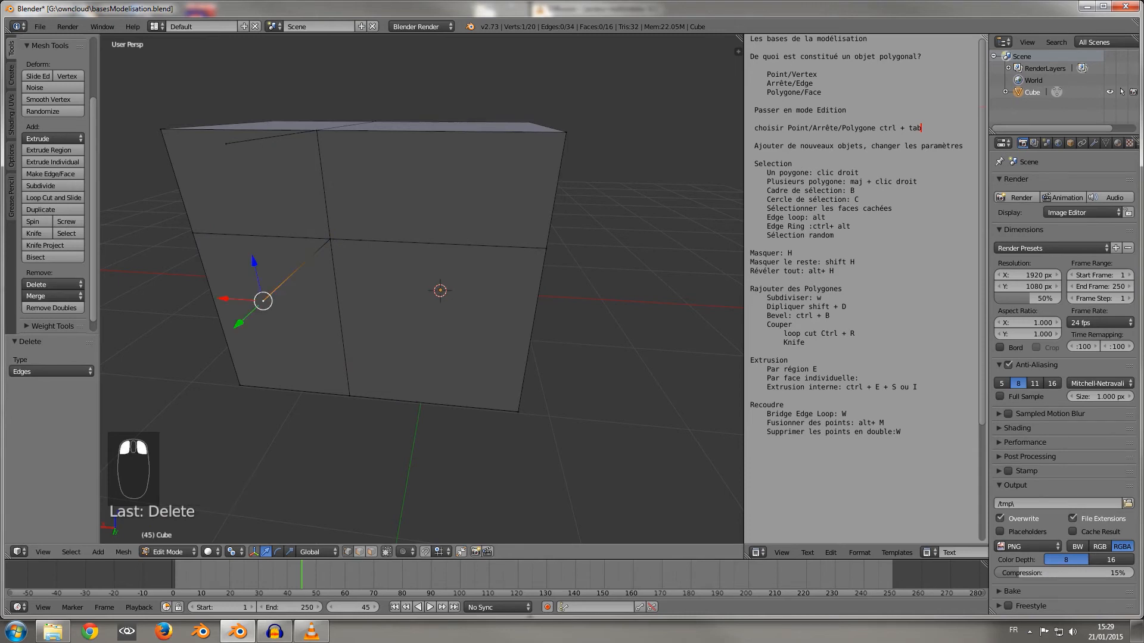
pyautogui.moveTo(263, 300); pyautogui.dragTo(227, 333, button='middle')
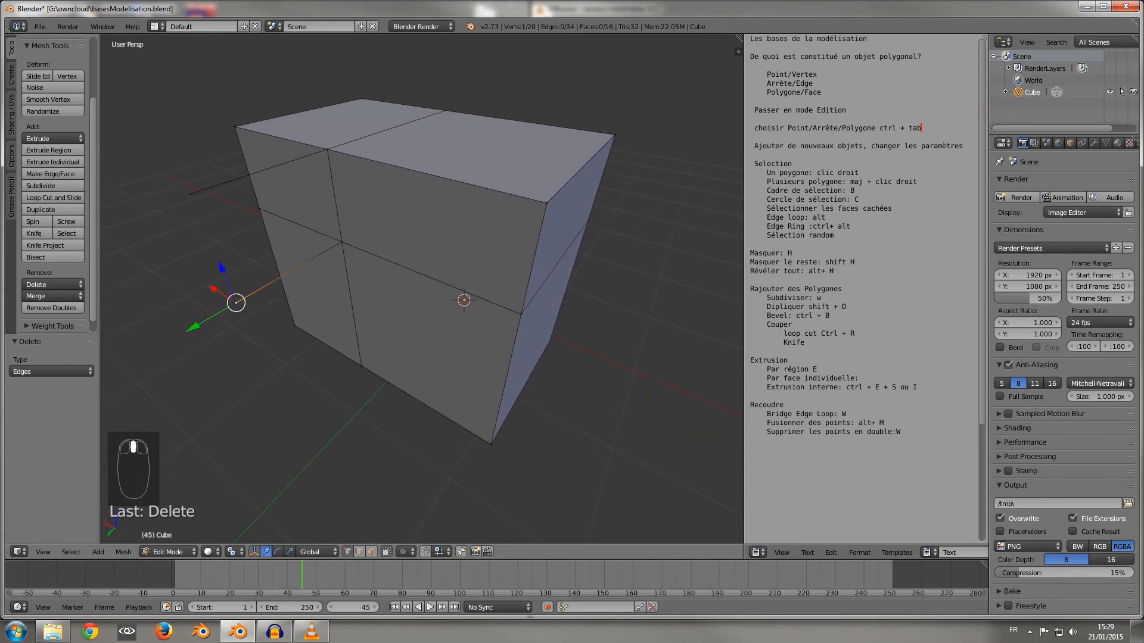
pyautogui.press('e')
pyautogui.click(219, 257)
pyautogui.press('e')
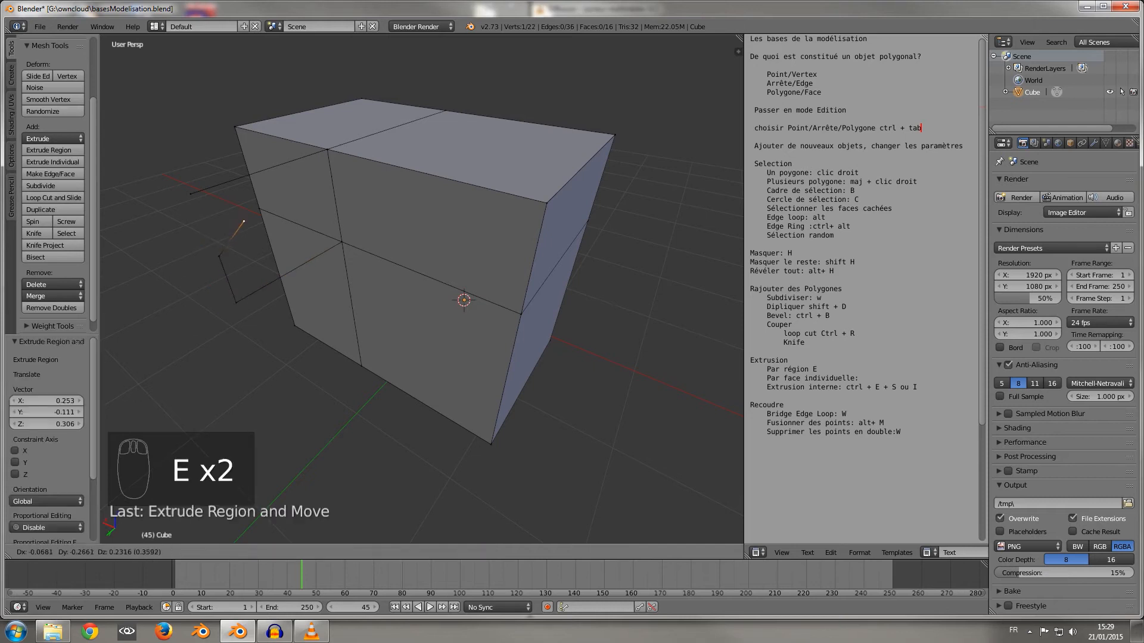
pyautogui.click(247, 215)
pyautogui.press('e')
pyautogui.click(197, 228)
# Select the five loose vertices outside the block and delete them.
pyautogui.rightClick(190, 193)
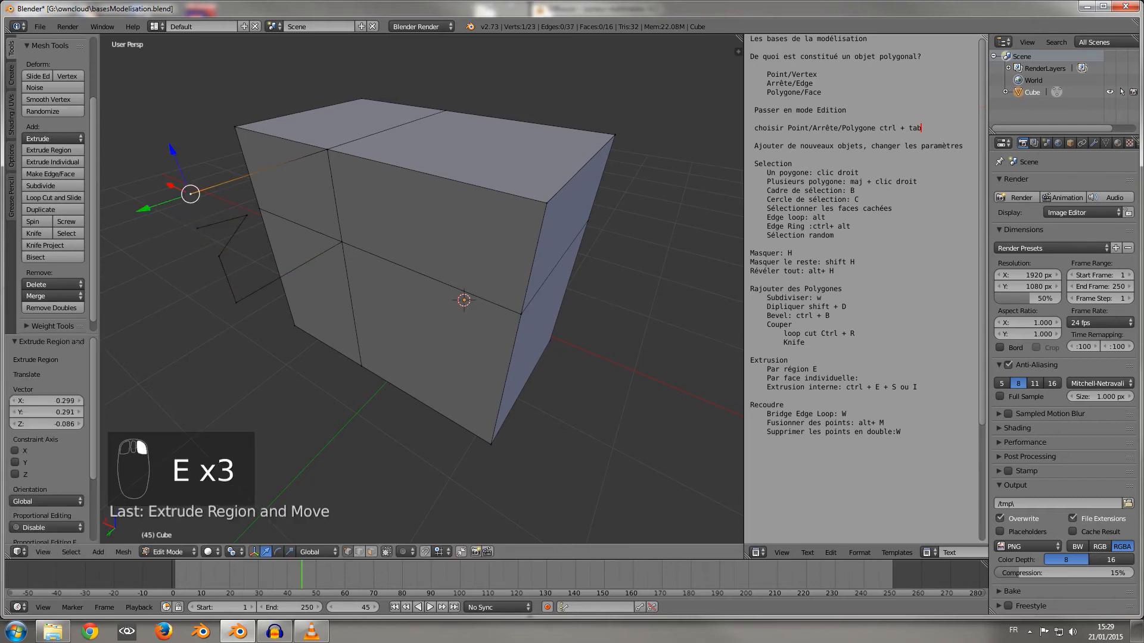
pyautogui.keyDown('shift'); pyautogui.rightClick(197, 228); pyautogui.keyUp('shift')
pyautogui.keyDown('shift'); pyautogui.rightClick(247, 215); pyautogui.keyUp('shift')
pyautogui.keyDown('shift'); pyautogui.rightClick(219, 256); pyautogui.keyUp('shift')
pyautogui.keyDown('shift'); pyautogui.rightClick(237, 302); pyautogui.keyUp('shift')
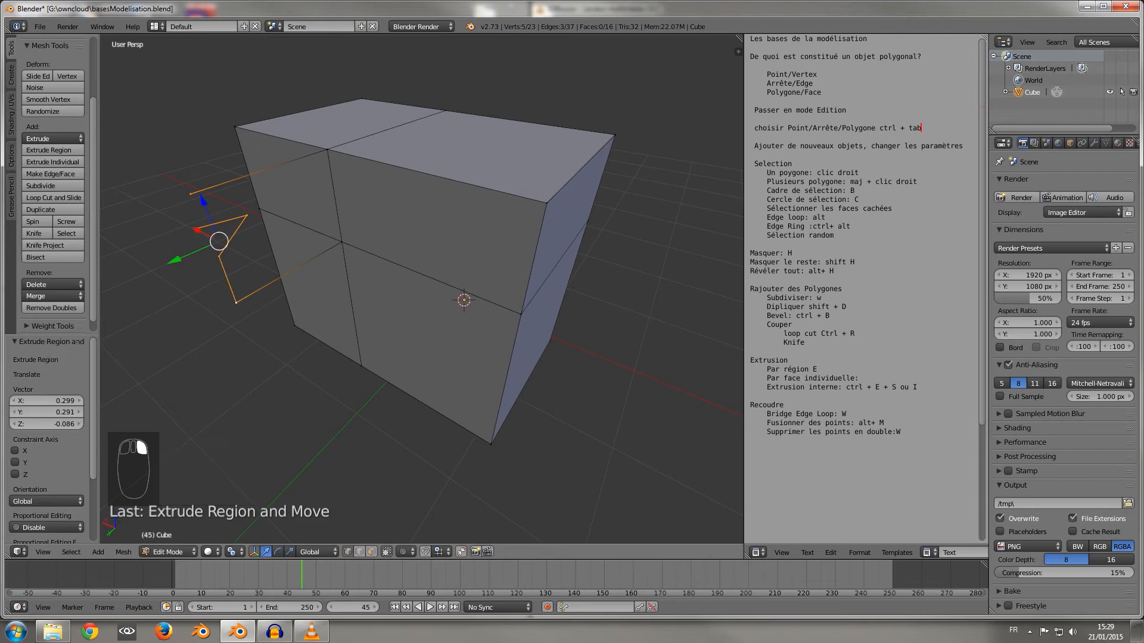
pyautogui.press('Delete')
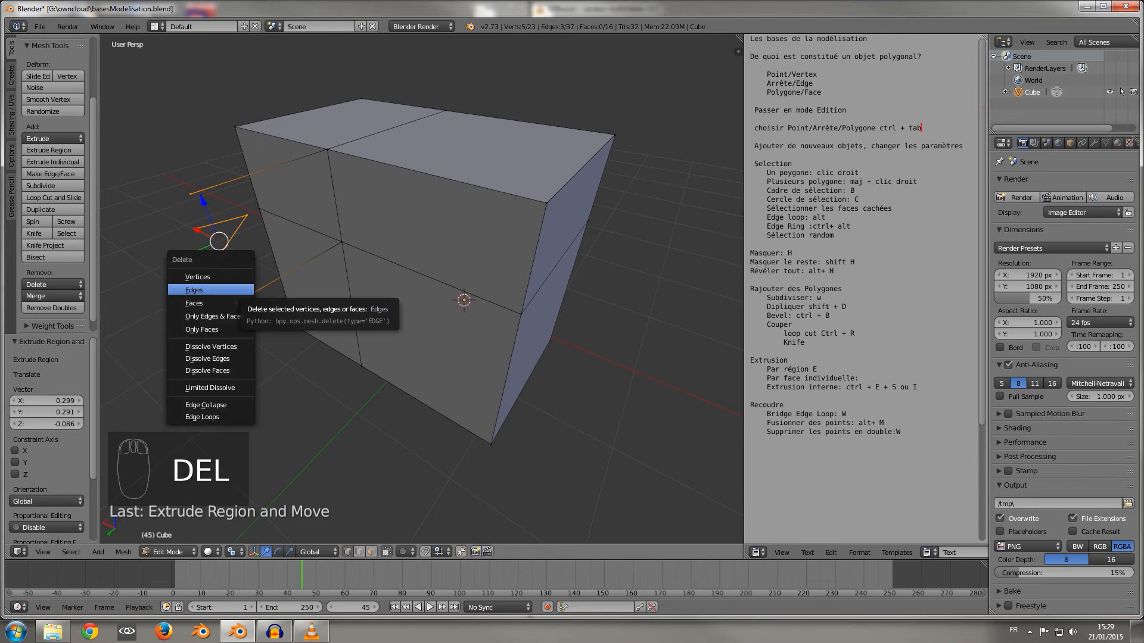
pyautogui.click(236, 276)
# In front orthographic view, extrude the block's upper side face to the cursor nine times, forming a handle that curves back toward the block.
pyautogui.moveTo(464, 297); pyautogui.dragTo(369, 274, button='middle')
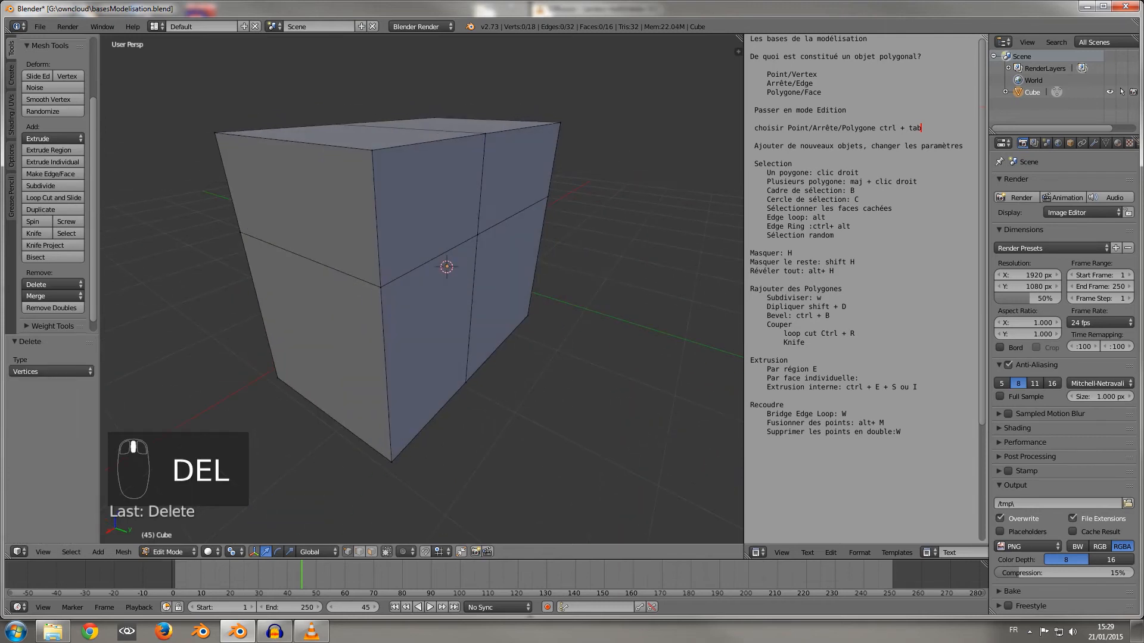
pyautogui.click(371, 552)
pyautogui.rightClick(289, 202)
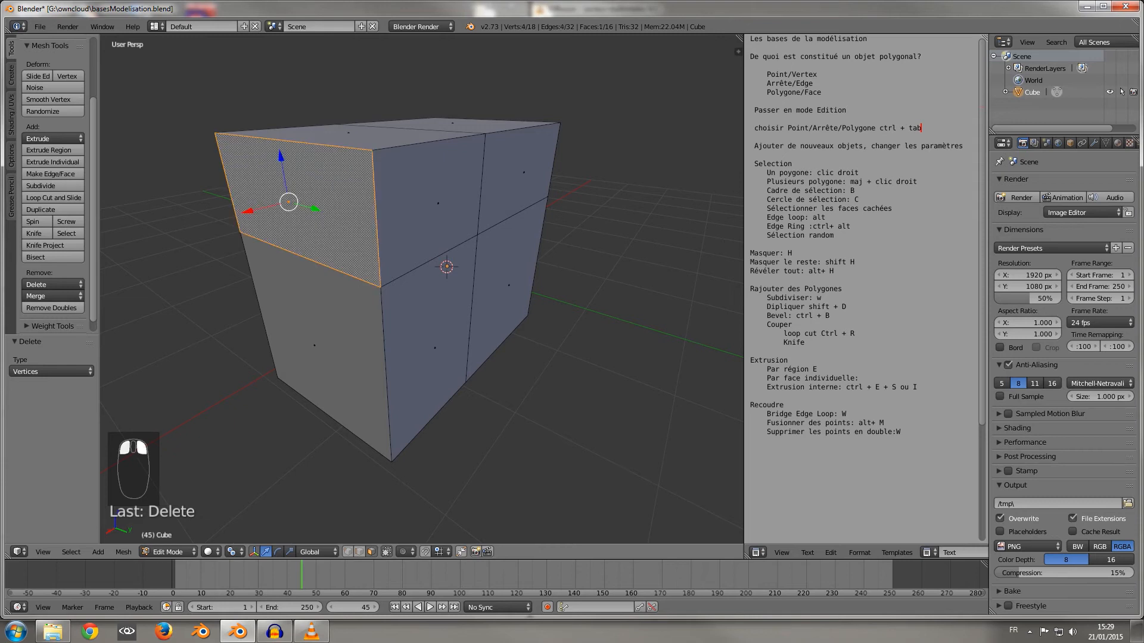
pyautogui.press('KP_3')
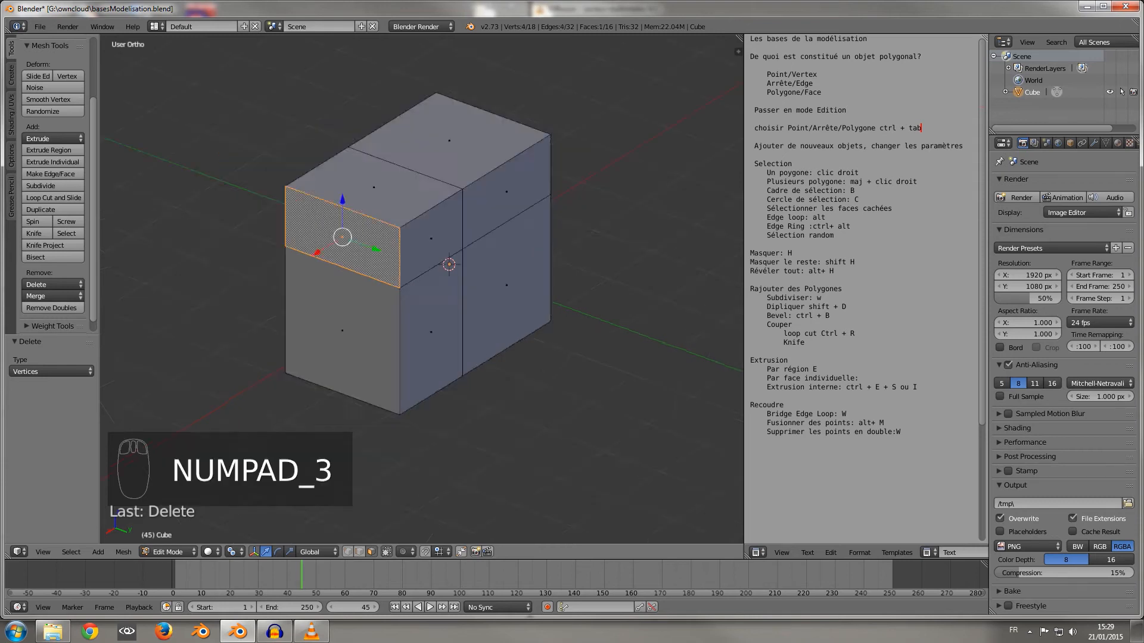
pyautogui.press('KP_1')
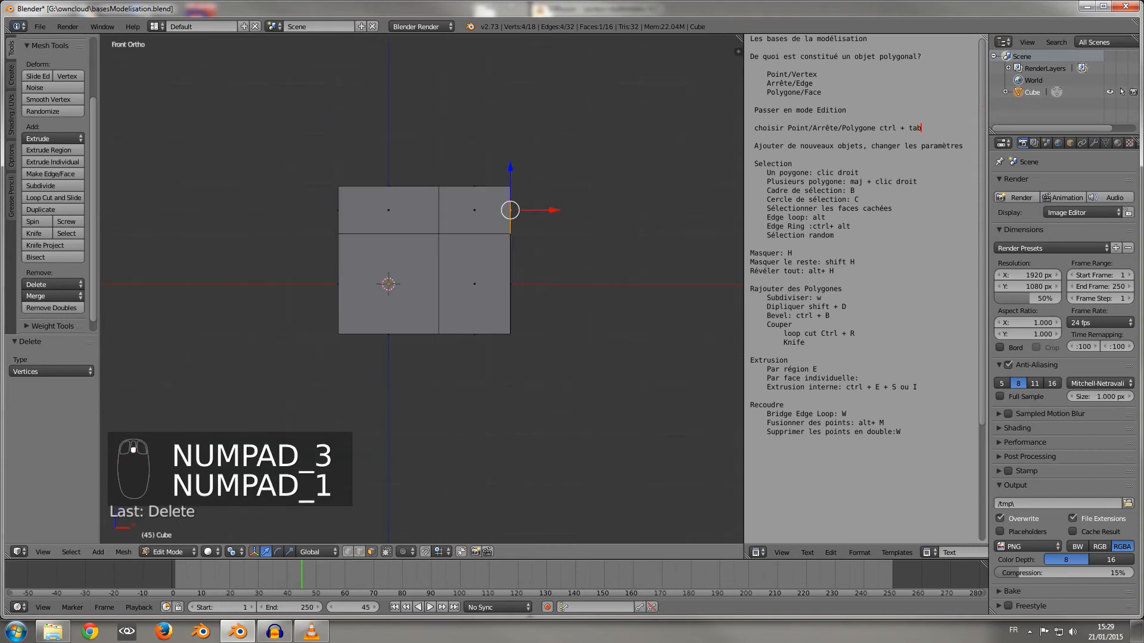
pyautogui.keyDown('shift'); pyautogui.moveTo(422, 289); pyautogui.dragTo(321, 322, button='middle'); pyautogui.keyUp('shift')
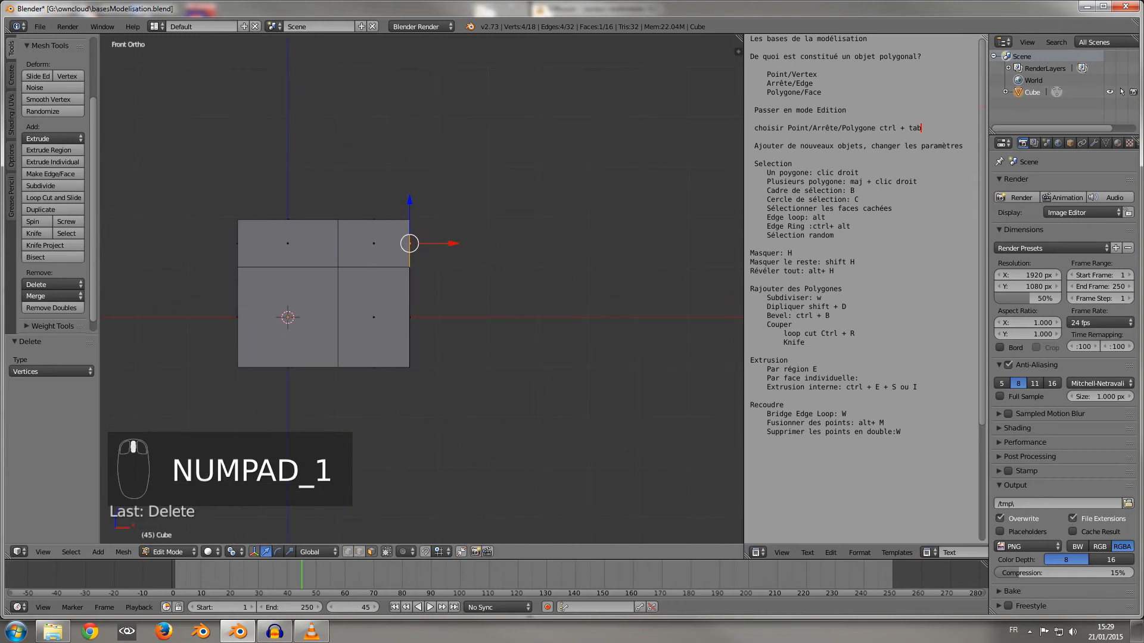
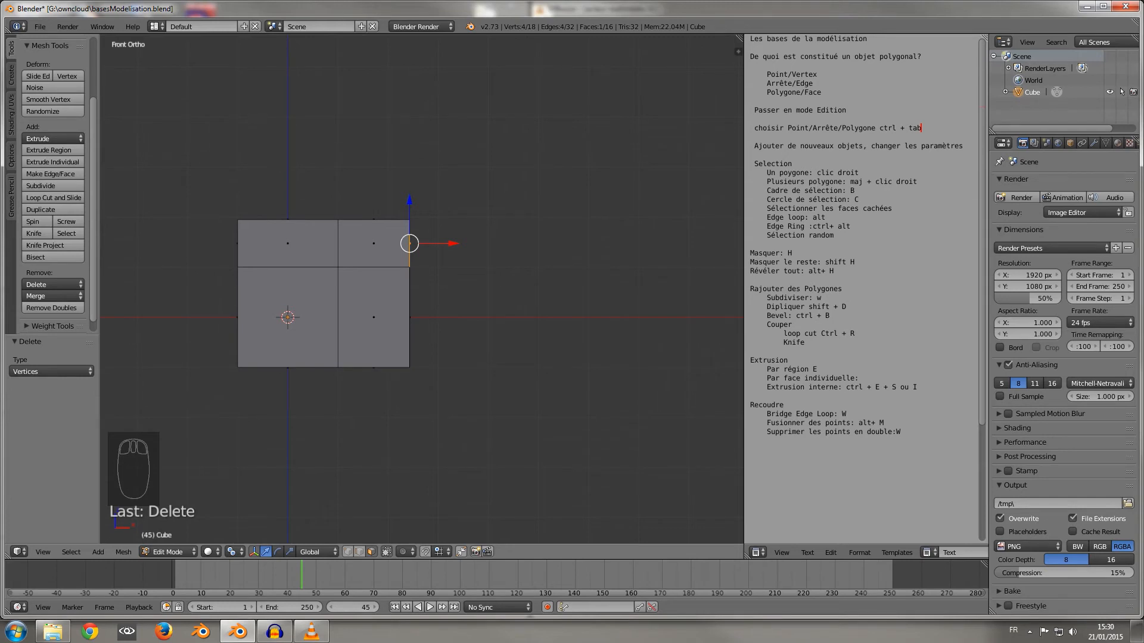
pyautogui.keyDown('ctrl'); pyautogui.click(508, 197); pyautogui.keyUp('ctrl')
pyautogui.keyDown('ctrl'); pyautogui.click(555, 188); pyautogui.keyUp('ctrl')
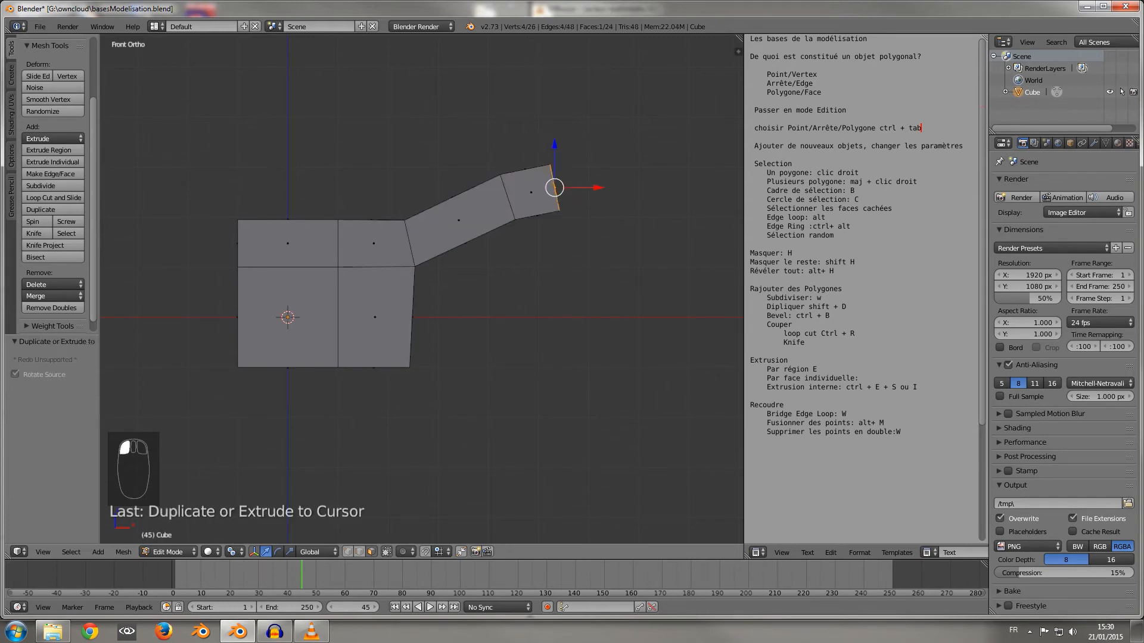
pyautogui.keyDown('ctrl'); pyautogui.click(594, 238); pyautogui.keyUp('ctrl')
pyautogui.keyDown('ctrl'); pyautogui.click(610, 292); pyautogui.keyUp('ctrl')
pyautogui.keyDown('ctrl'); pyautogui.click(606, 339); pyautogui.keyUp('ctrl')
pyautogui.keyDown('ctrl'); pyautogui.click(570, 363); pyautogui.keyUp('ctrl')
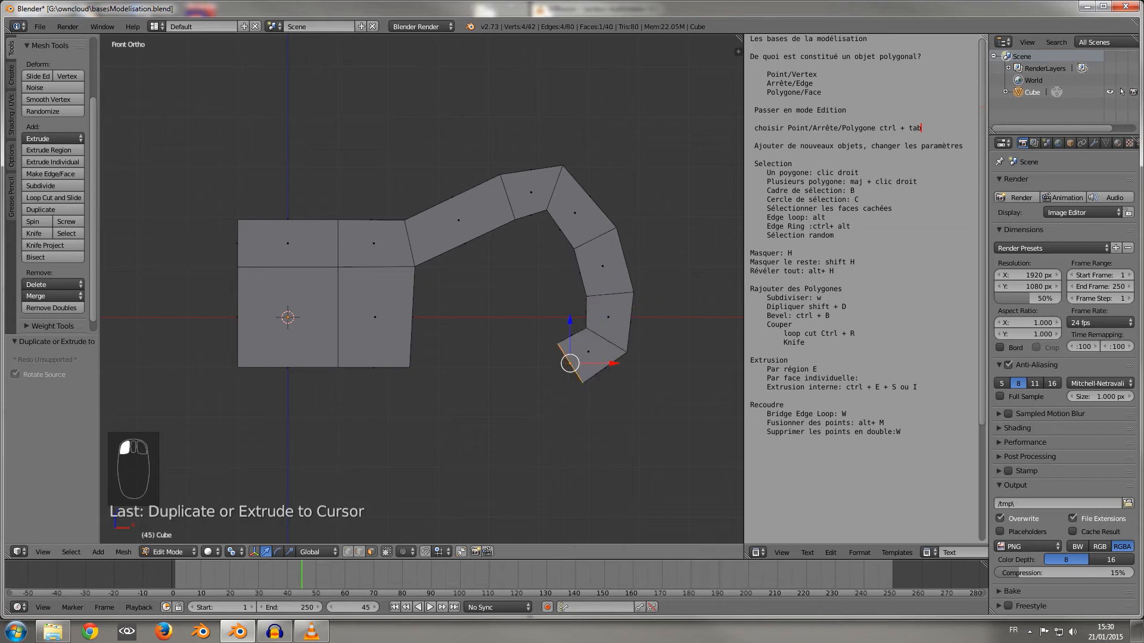
pyautogui.keyDown('ctrl'); pyautogui.click(523, 358); pyautogui.keyUp('ctrl')
pyautogui.keyDown('ctrl'); pyautogui.click(456, 338); pyautogui.keyUp('ctrl')
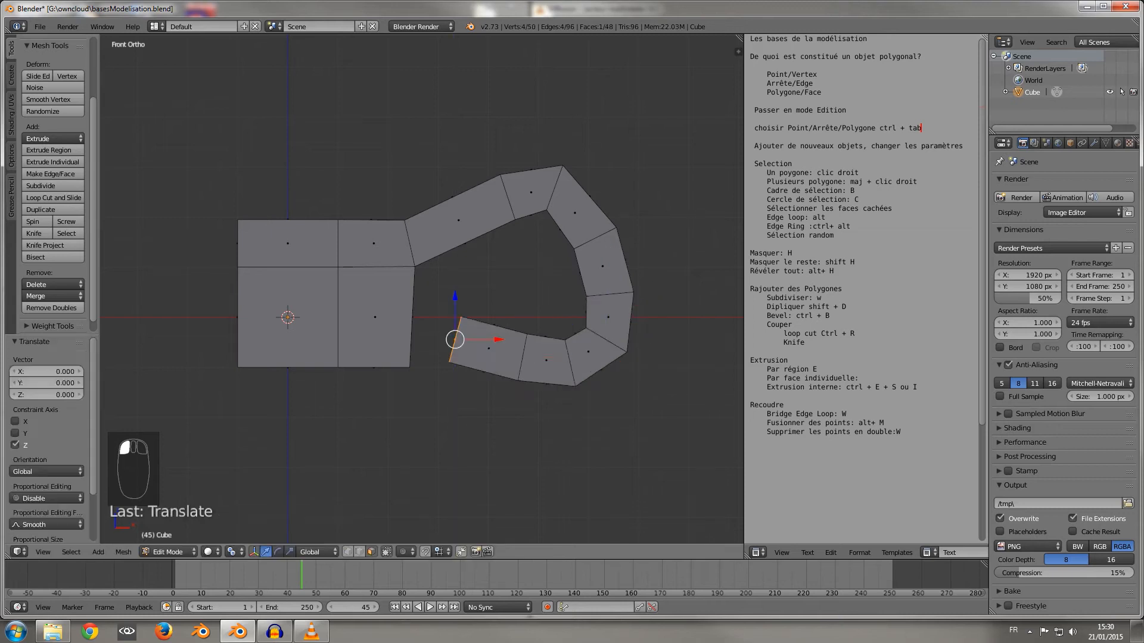
pyautogui.keyDown('ctrl'); pyautogui.click(498, 266); pyautogui.keyUp('ctrl')
# Move the handle's end face about -1.711 along X, lower it along Z, and shift it back about 0.499 along X.
pyautogui.press('g')
pyautogui.press('x')
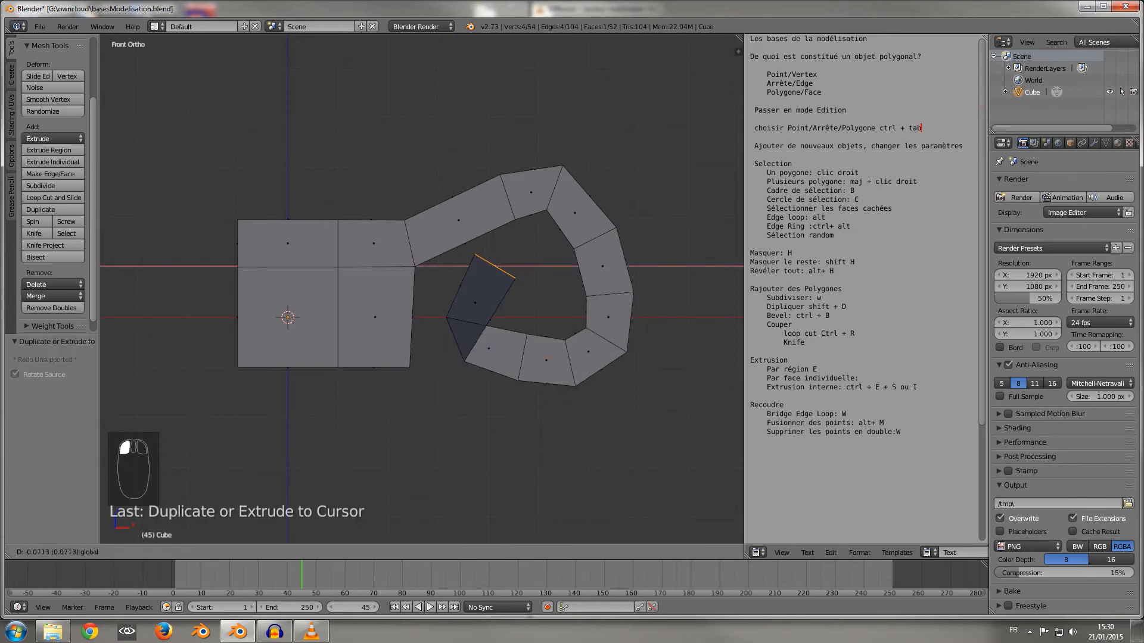
pyautogui.click(412, 266)
pyautogui.press('g')
pyautogui.press('z')
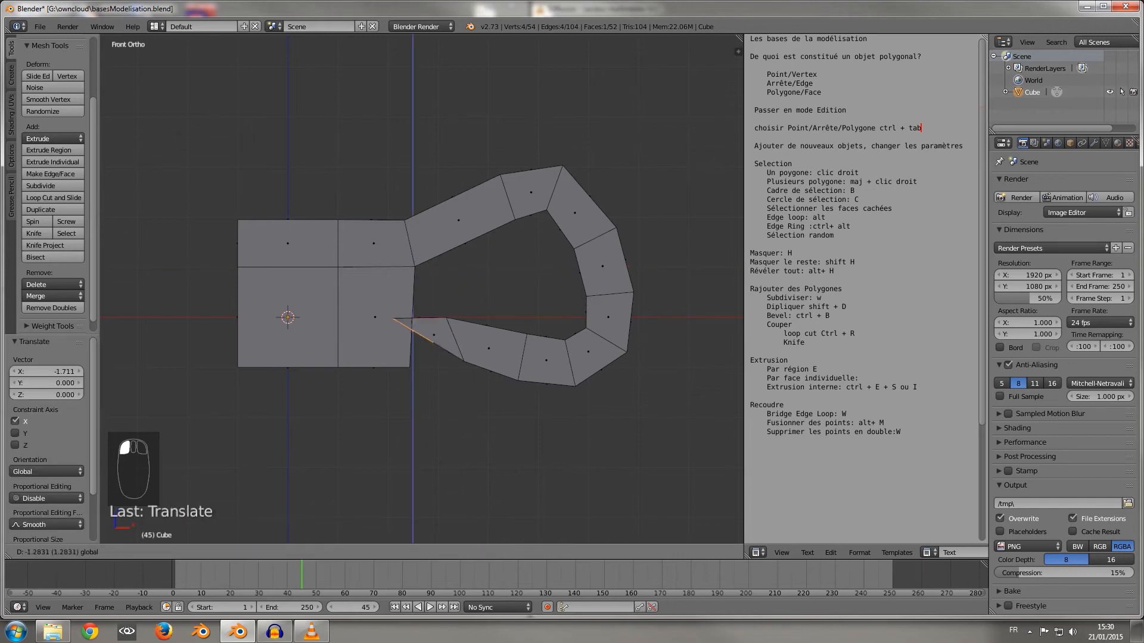
pyautogui.click(413, 352)
pyautogui.moveTo(455, 352); pyautogui.dragTo(480, 352)
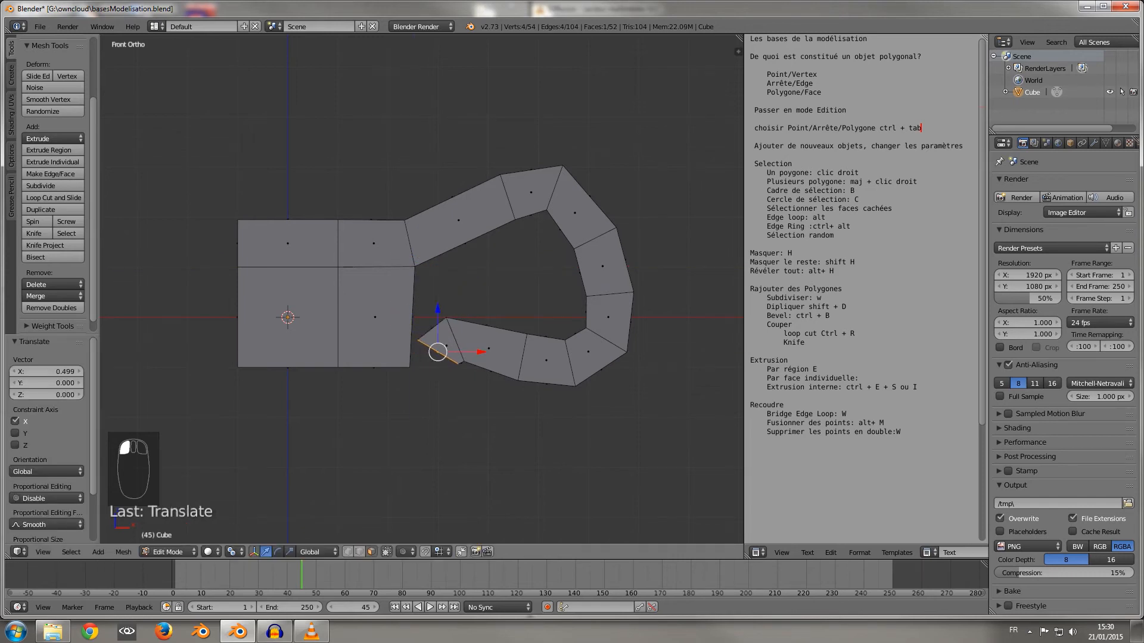
# Extrude both top faces of the block as one region and raise them about 0.560 along Z.
pyautogui.moveTo(481, 352); pyautogui.dragTo(496, 394, button='middle')
pyautogui.scroll(-2, 468, 378)
pyautogui.scroll(2, 434, 281)
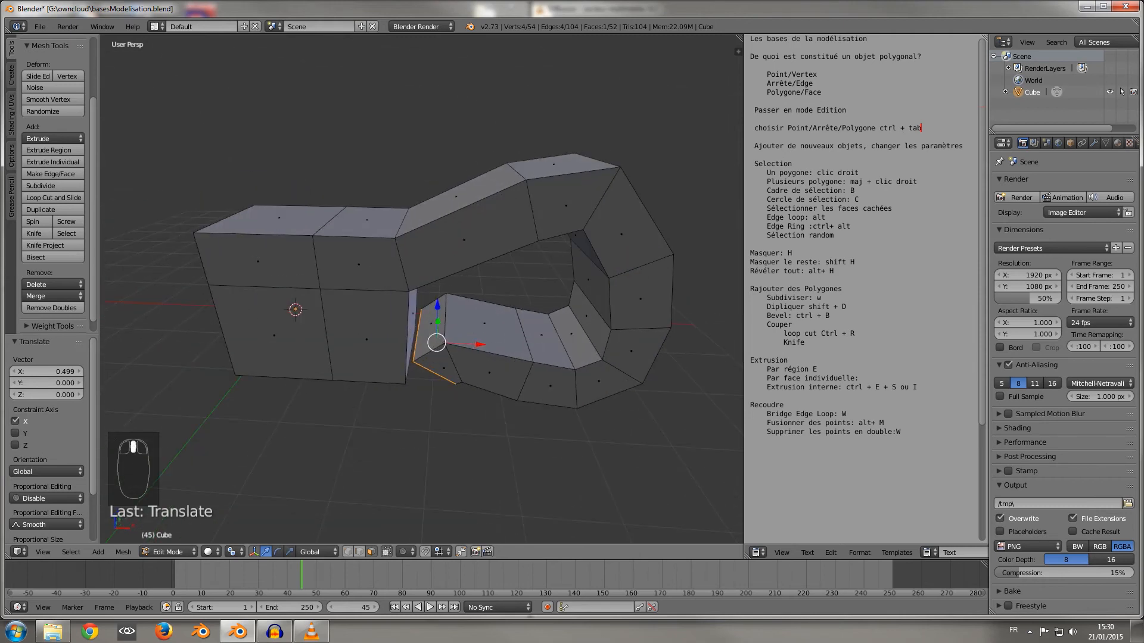
pyautogui.keyDown('shift'); pyautogui.moveTo(434, 334); pyautogui.dragTo(514, 399, button='middle'); pyautogui.keyUp('shift')
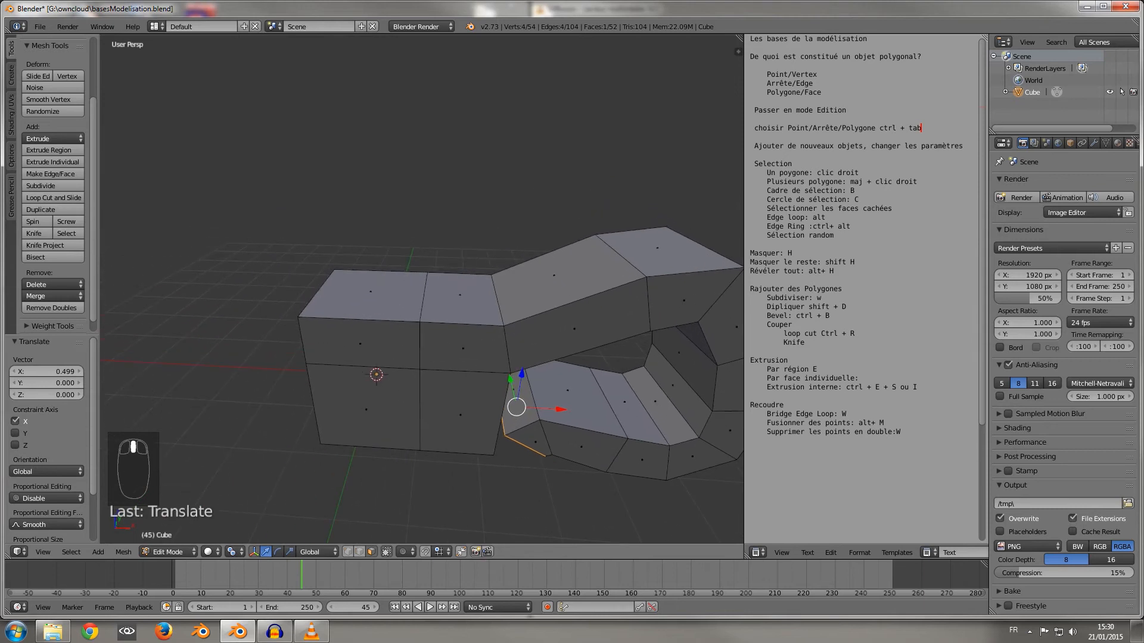
pyautogui.rightClick(370, 292)
pyautogui.keyDown('shift'); pyautogui.rightClick(460, 298); pyautogui.keyUp('shift')
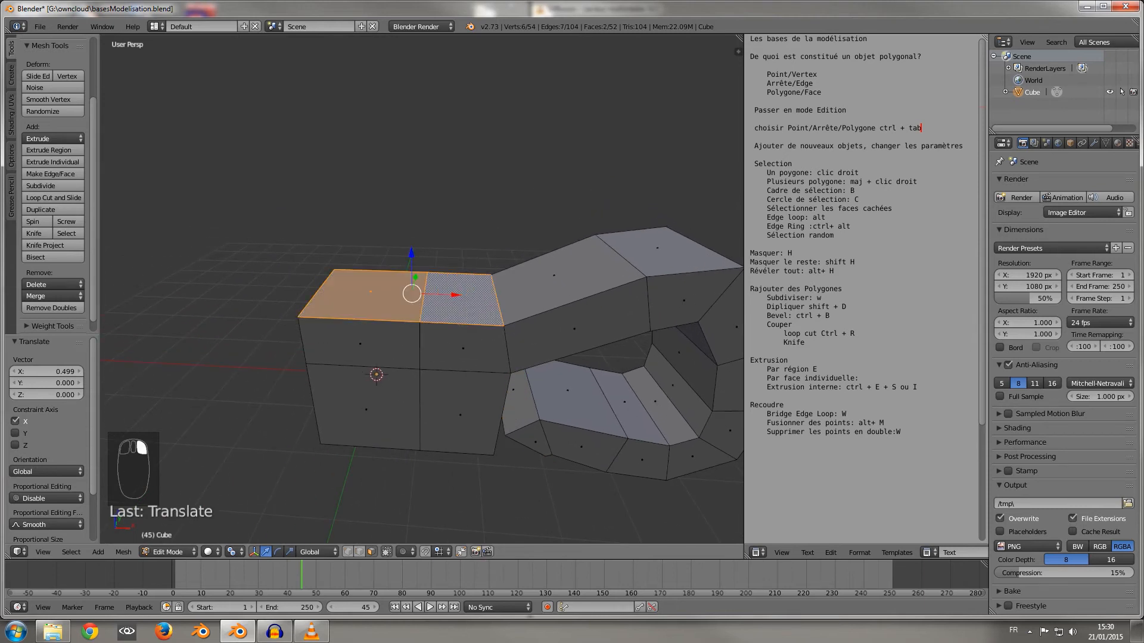
pyautogui.press('e')
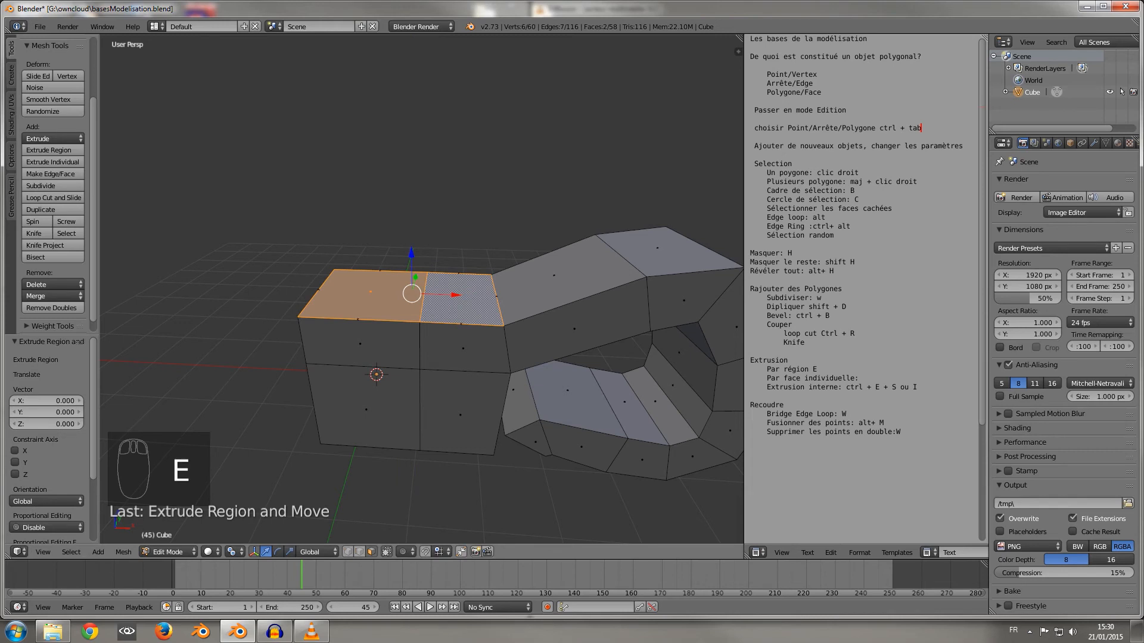
pyautogui.moveTo(411, 255); pyautogui.dragTo(411, 223)
pyautogui.moveTo(411, 223); pyautogui.dragTo(390, 224, button='middle')
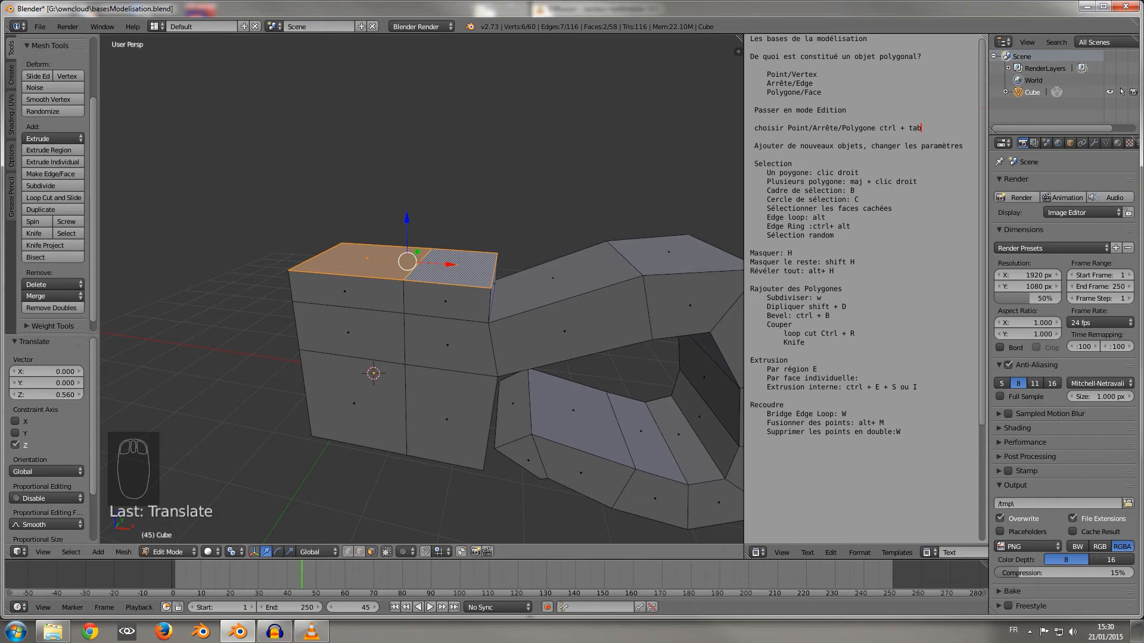
# Reselect both top faces of the block and shift them together about 0.043 along X.
pyautogui.moveTo(390, 238); pyautogui.dragTo(419, 250, button='middle')
pyautogui.rightClick(370, 270)
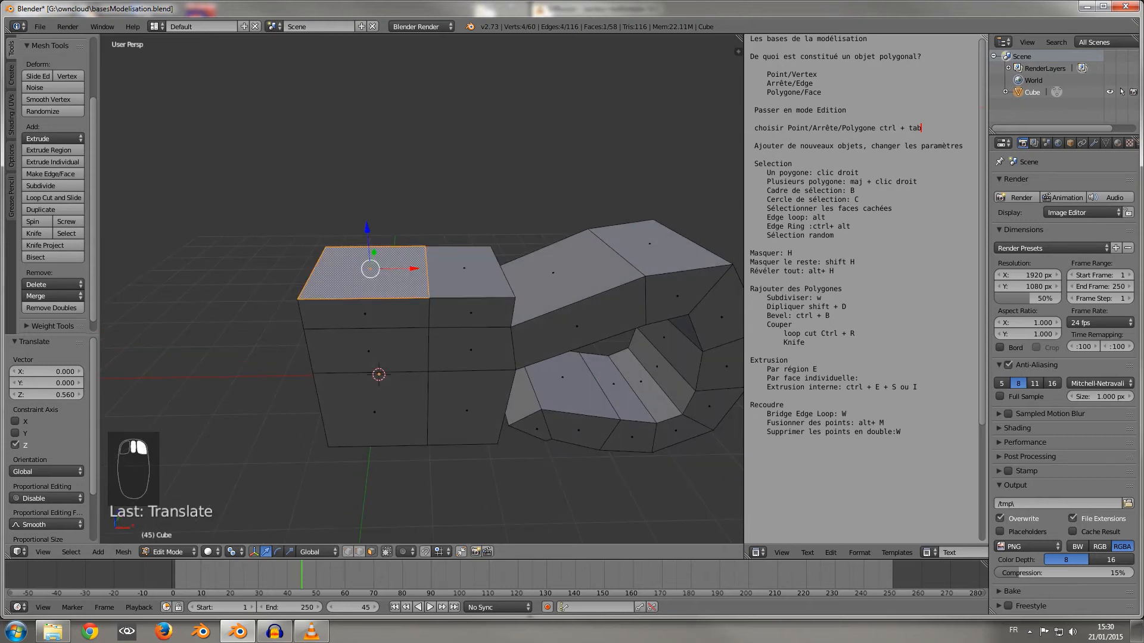
pyautogui.keyDown('shift'); pyautogui.rightClick(468, 271); pyautogui.keyUp('shift')
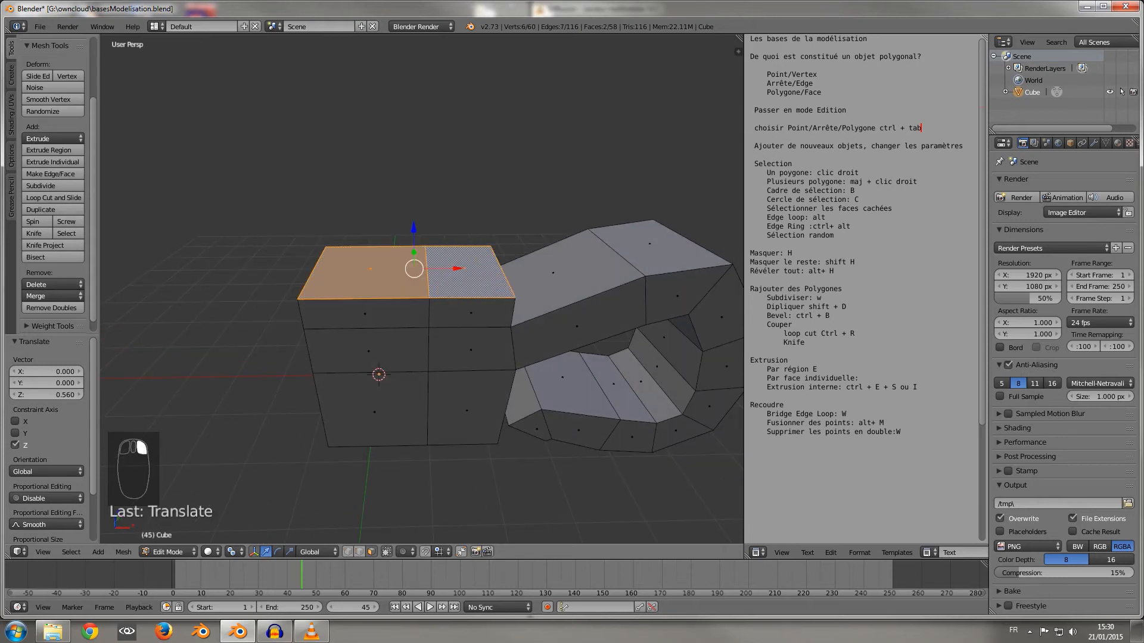
pyautogui.moveTo(458, 269); pyautogui.dragTo(412, 269)
# Select both top faces again and extrude them upward as individual faces.
pyautogui.rightClick(369, 271)
pyautogui.keyDown('shift'); pyautogui.rightClick(459, 270); pyautogui.keyUp('shift')
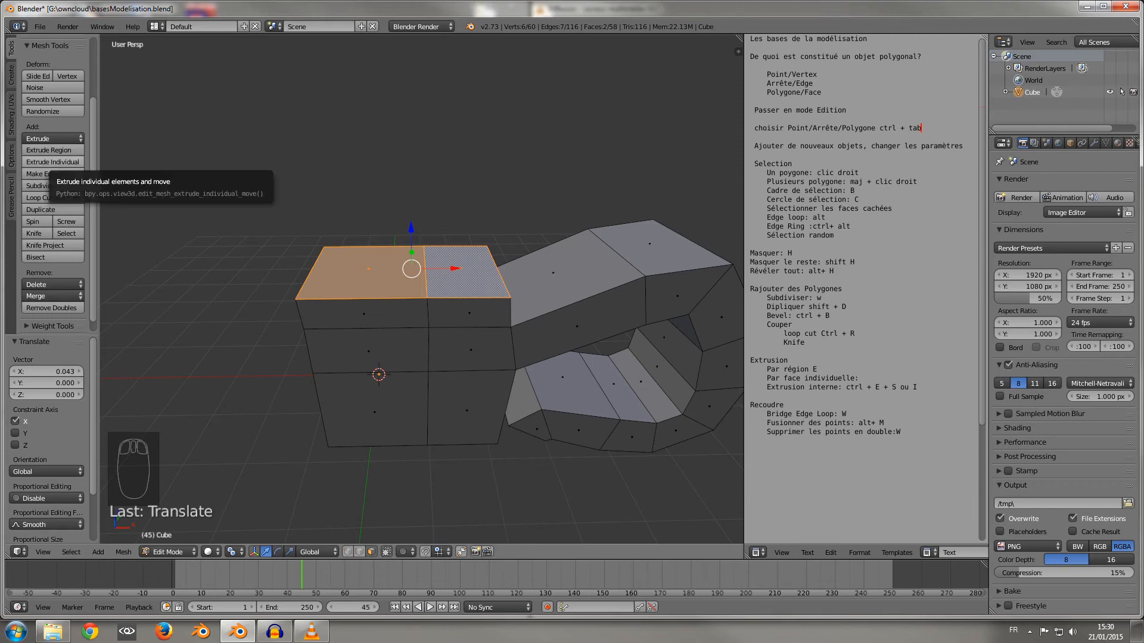
pyautogui.click(53, 162)
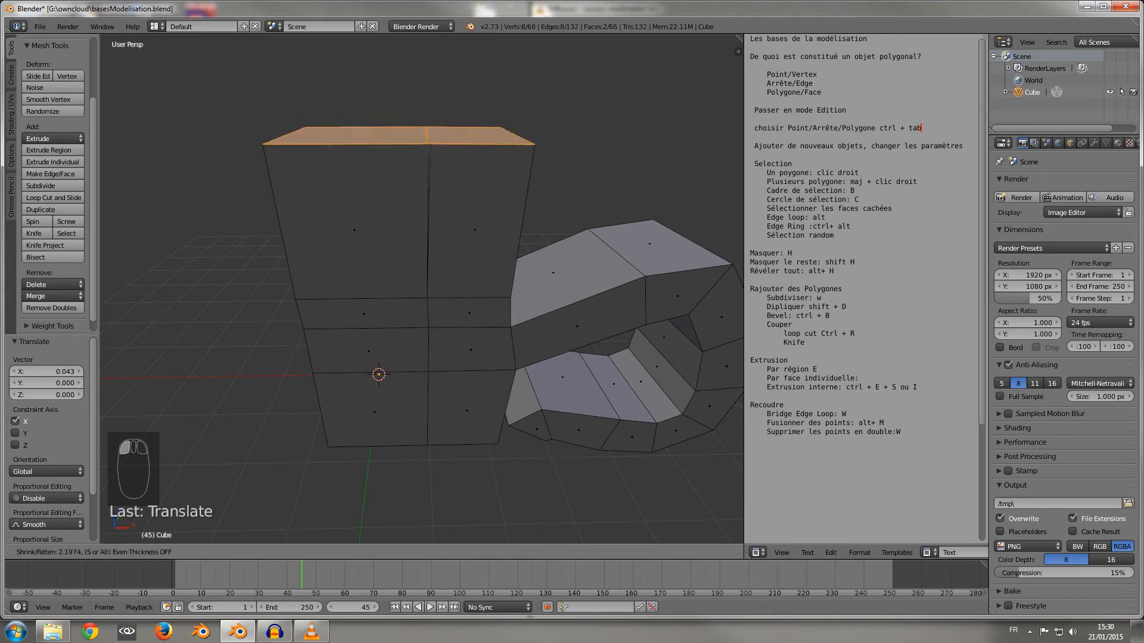
pyautogui.click(60, 104)
# Spread the tops of the two new columns apart along X, moving the one on the handle's side about 0.531.
pyautogui.rightClick(358, 152)
pyautogui.moveTo(400, 151); pyautogui.dragTo(379, 151)
pyautogui.rightClick(470, 151)
pyautogui.moveTo(511, 151); pyautogui.dragTo(547, 152)
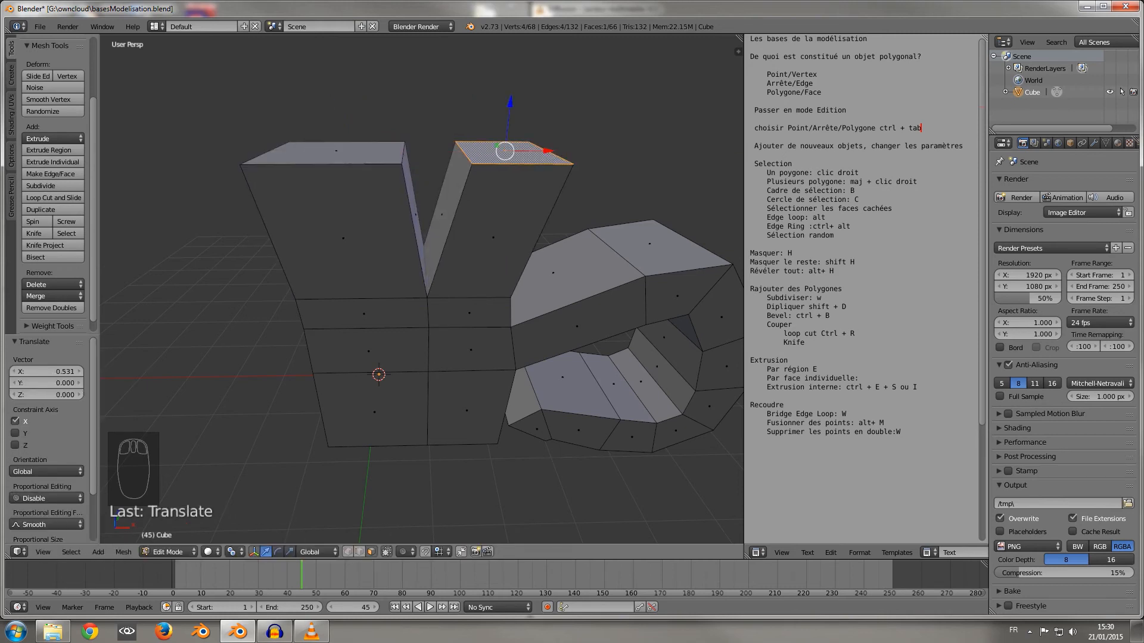
# Extrude the top face of the column farther from the handle upward by about 0.623.
pyautogui.moveTo(506, 260); pyautogui.dragTo(382, 304, button='middle')
pyautogui.moveTo(381, 143); pyautogui.dragTo(368, 172, button='middle')
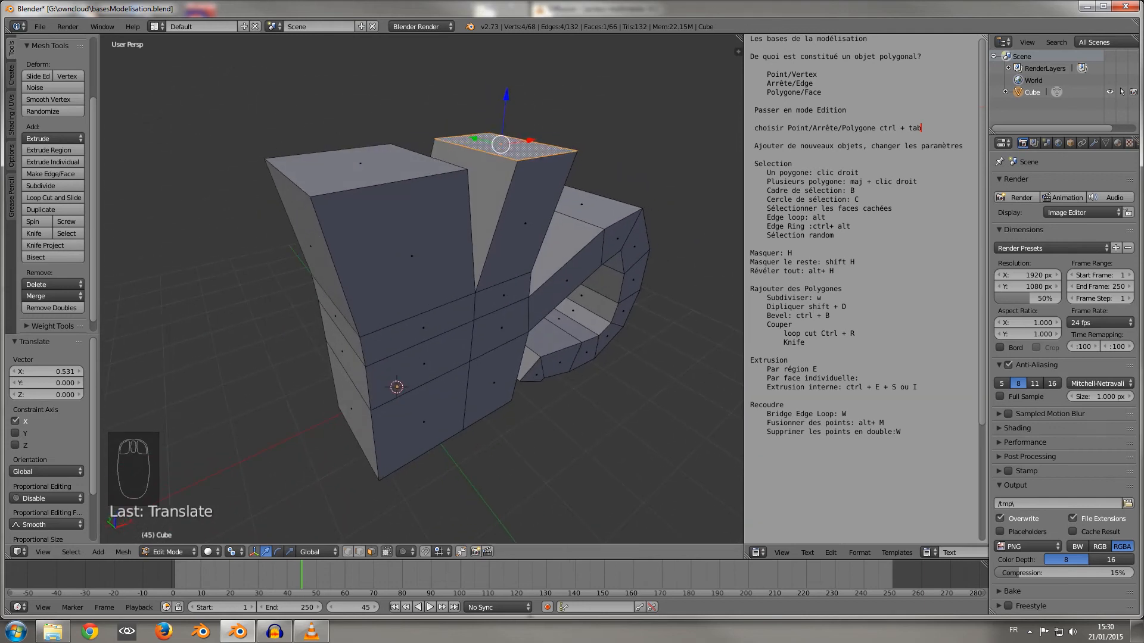
pyautogui.rightClick(360, 167)
pyautogui.press('e')
pyautogui.click(359, 114)
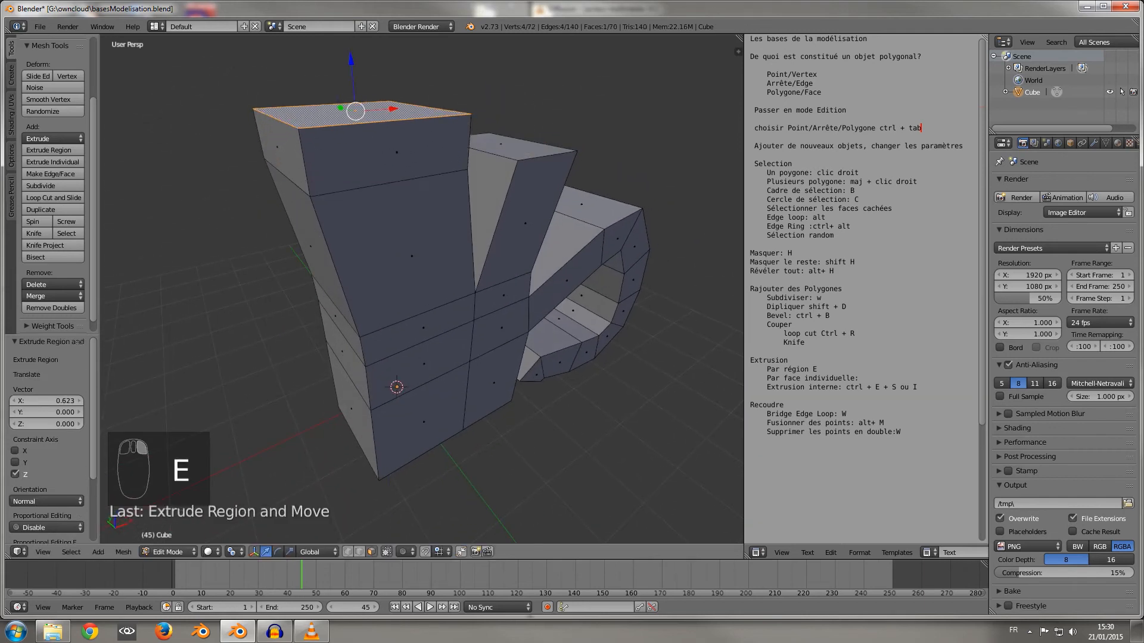
# Extrude the top face of the handle-side column in place and scale the new inner face to about 0.398.
pyautogui.moveTo(359, 114); pyautogui.dragTo(293, 131, button='middle')
pyautogui.rightClick(511, 185)
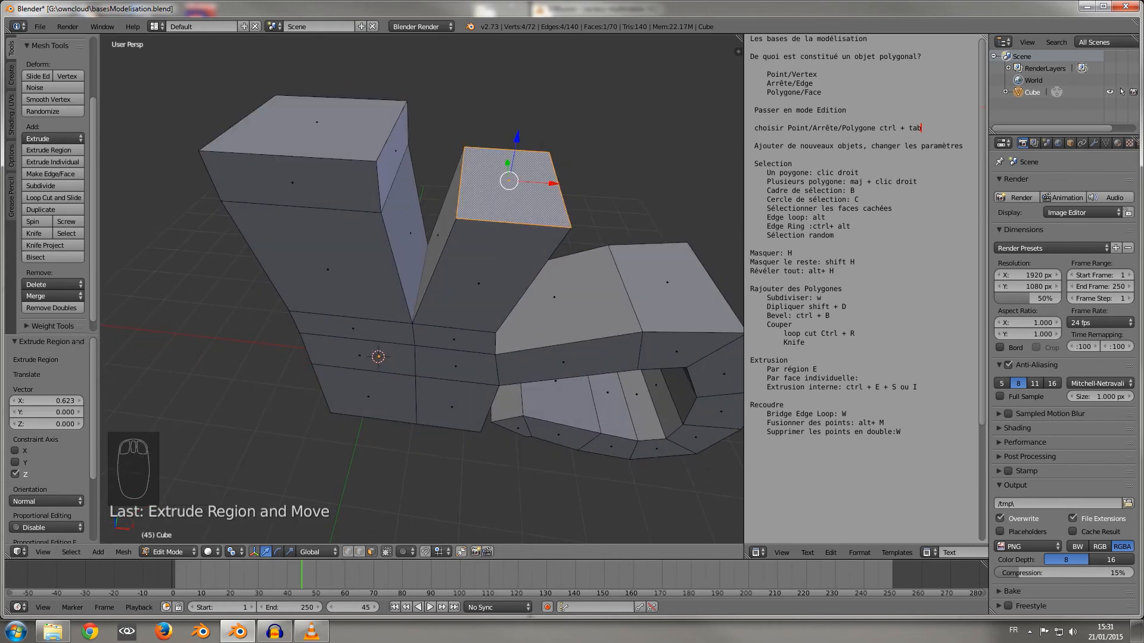
pyautogui.press('e')
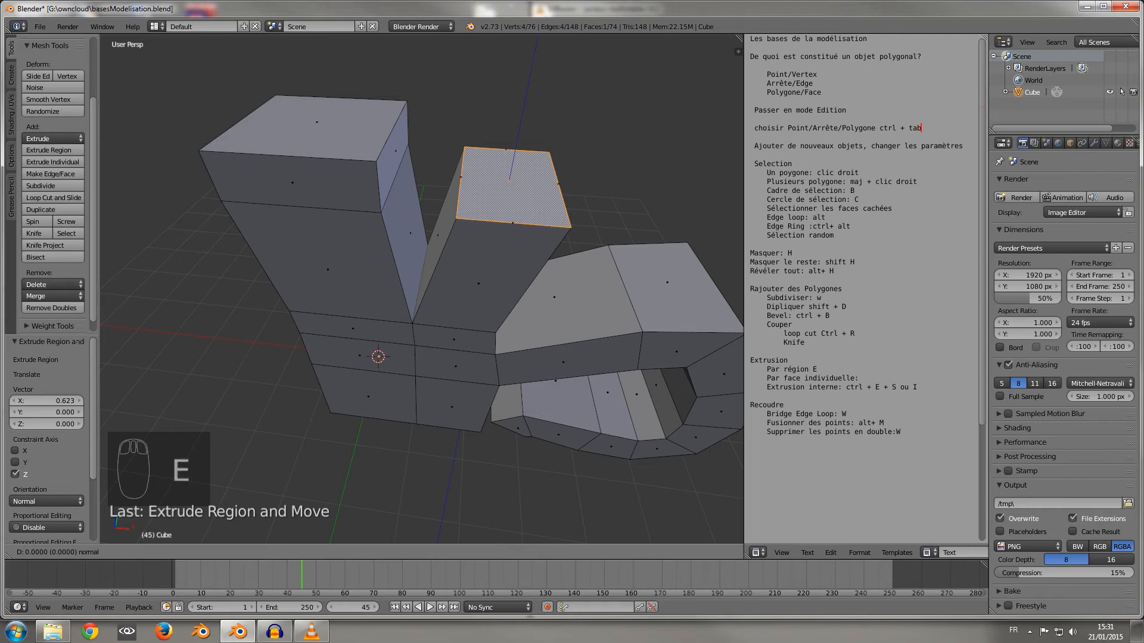
pyautogui.click(511, 184)
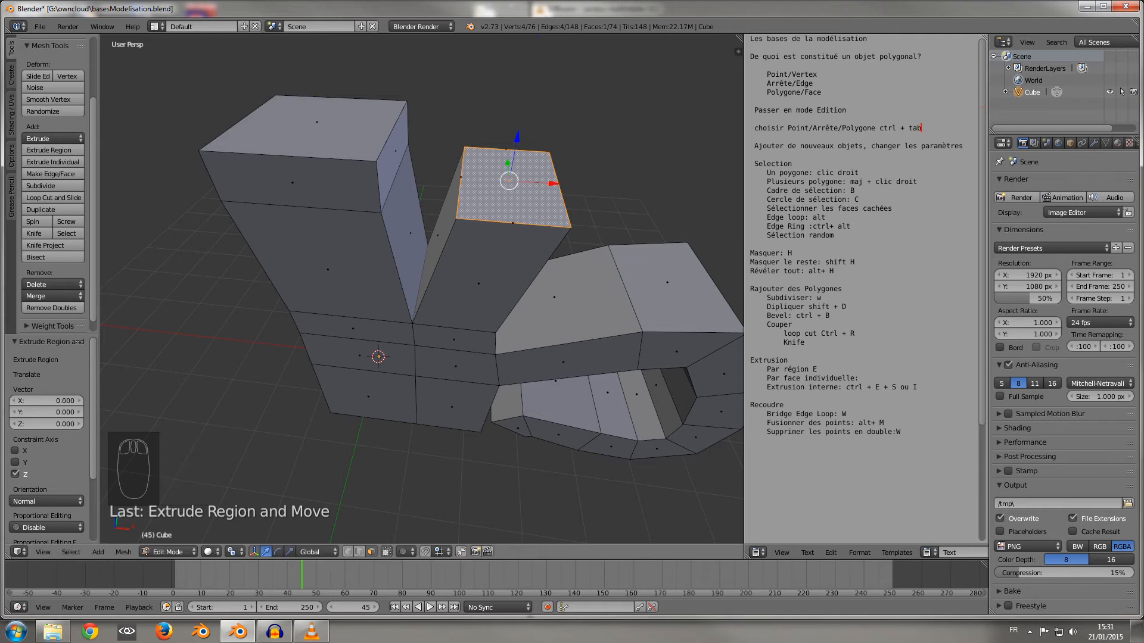
pyautogui.press('s')
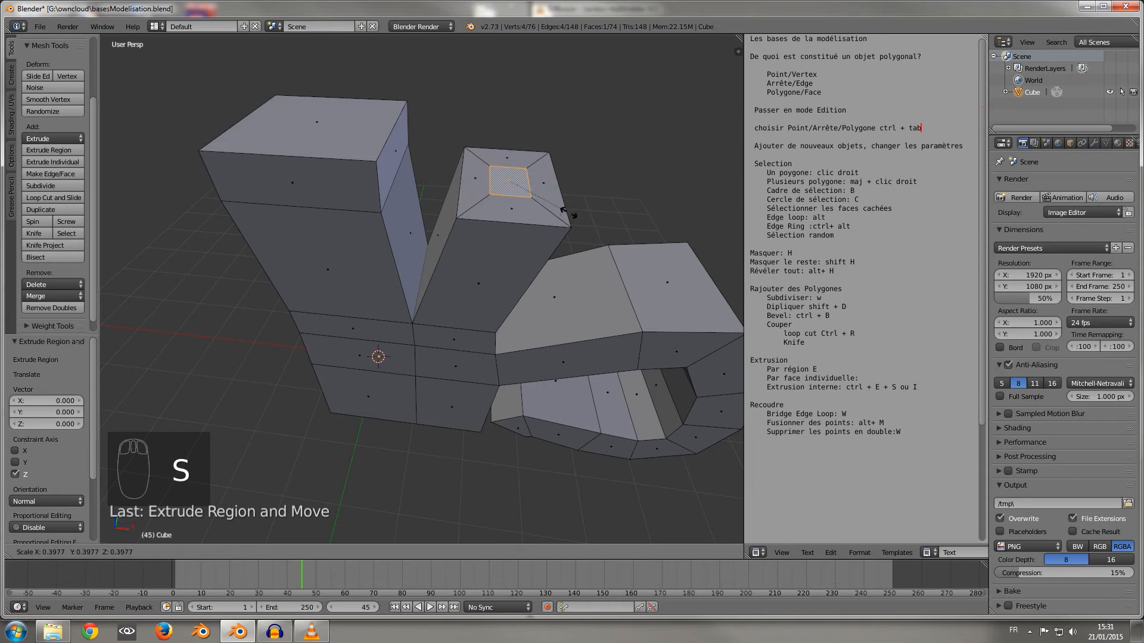
pyautogui.click(567, 212)
# Extrude the small inner face down into the handle-side column by about 0.554 to hollow it.
pyautogui.press('e')
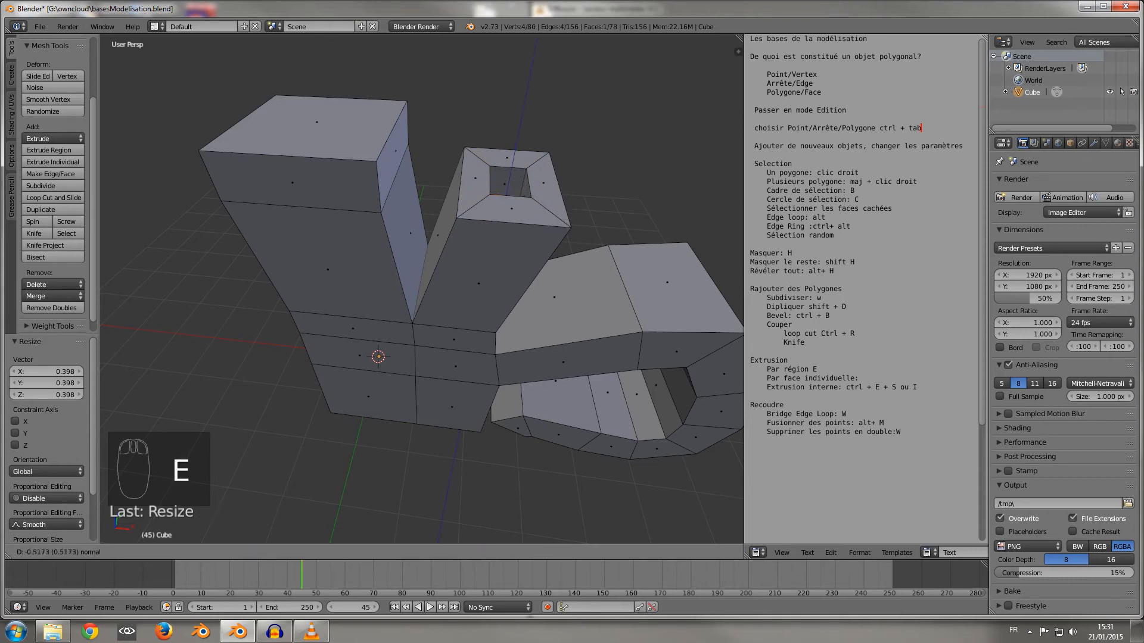
pyautogui.click(560, 246)
pyautogui.moveTo(560, 246); pyautogui.dragTo(524, 262, button='middle')
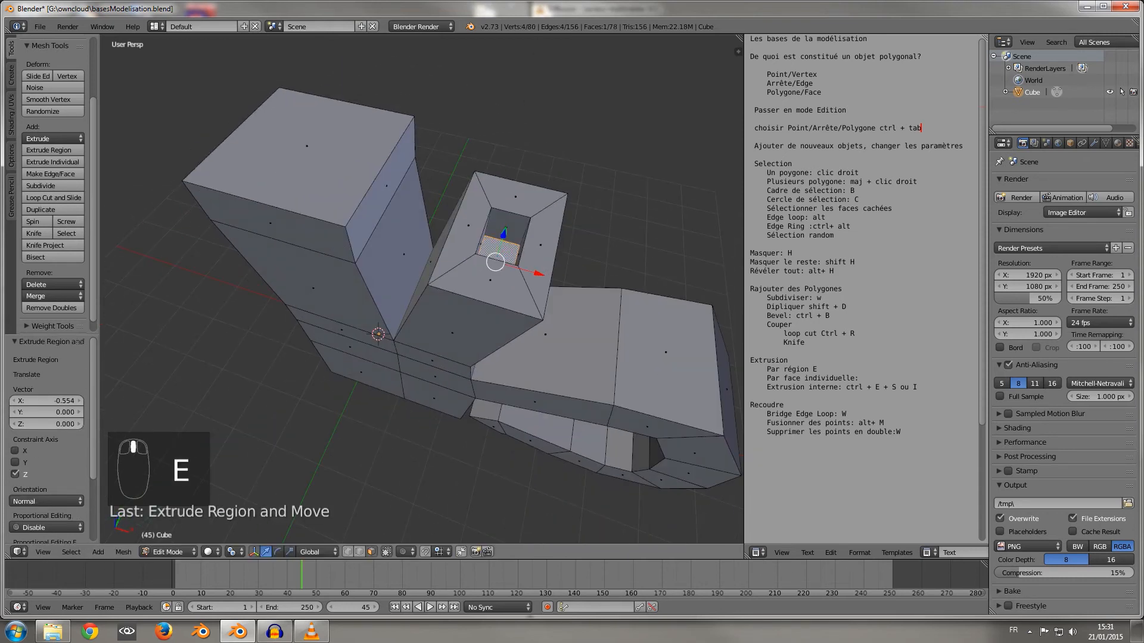
# Inset the taller column's top face by about 0.616 and raise the inner face about 0.366 along Z.
pyautogui.rightClick(307, 146)
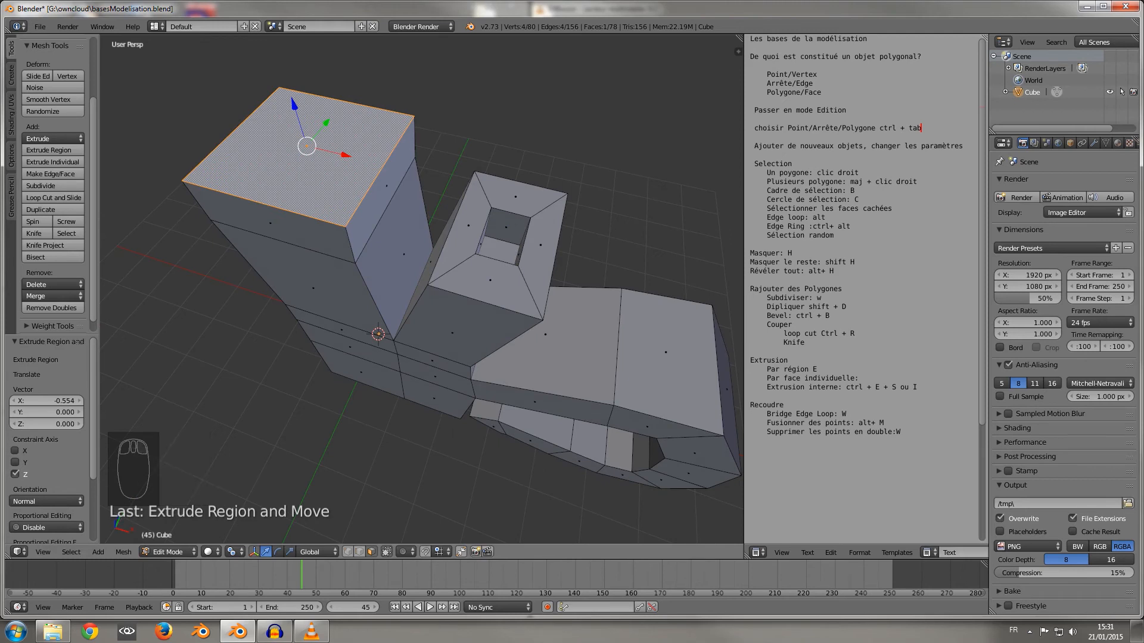
pyautogui.press('i')
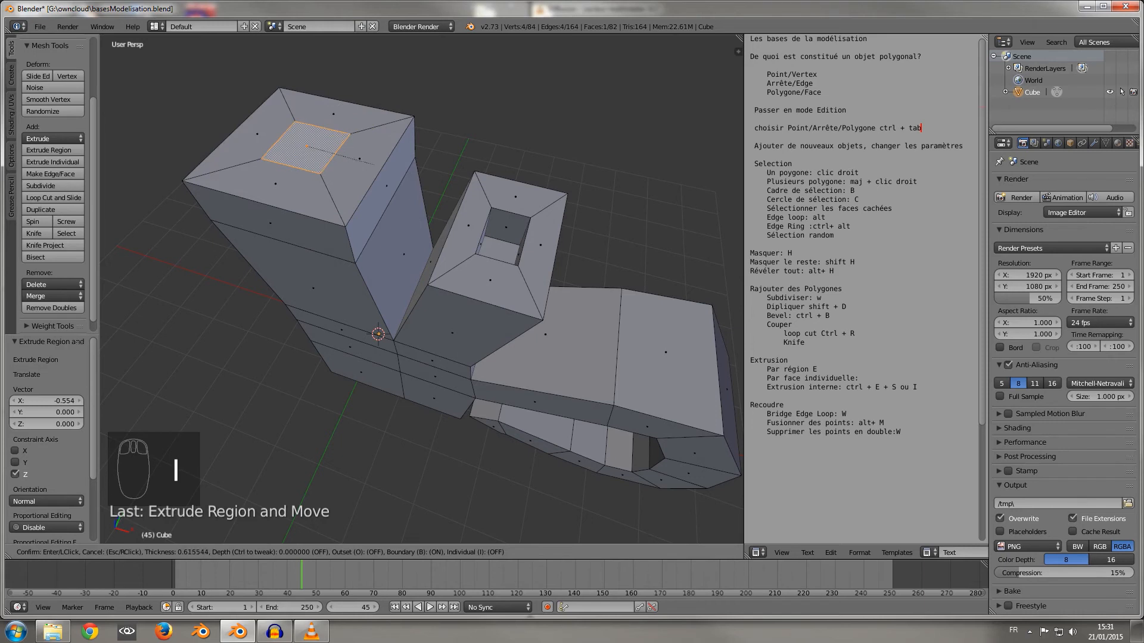
pyautogui.click(377, 170)
pyautogui.moveTo(294, 104); pyautogui.dragTo(286, 75)
# Delete the face on the taller column's outer side, just below its top segment.
pyautogui.moveTo(345, 227); pyautogui.dragTo(378, 184, button='middle')
pyautogui.scroll(-3, 417, 286)
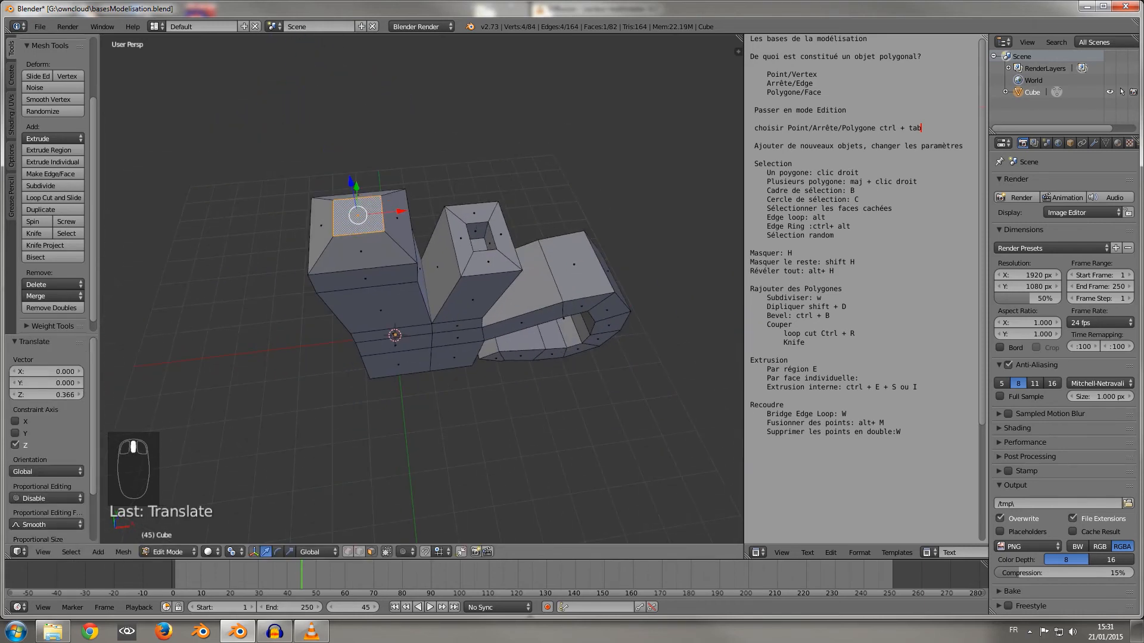
pyautogui.moveTo(417, 286); pyautogui.dragTo(414, 226, button='middle')
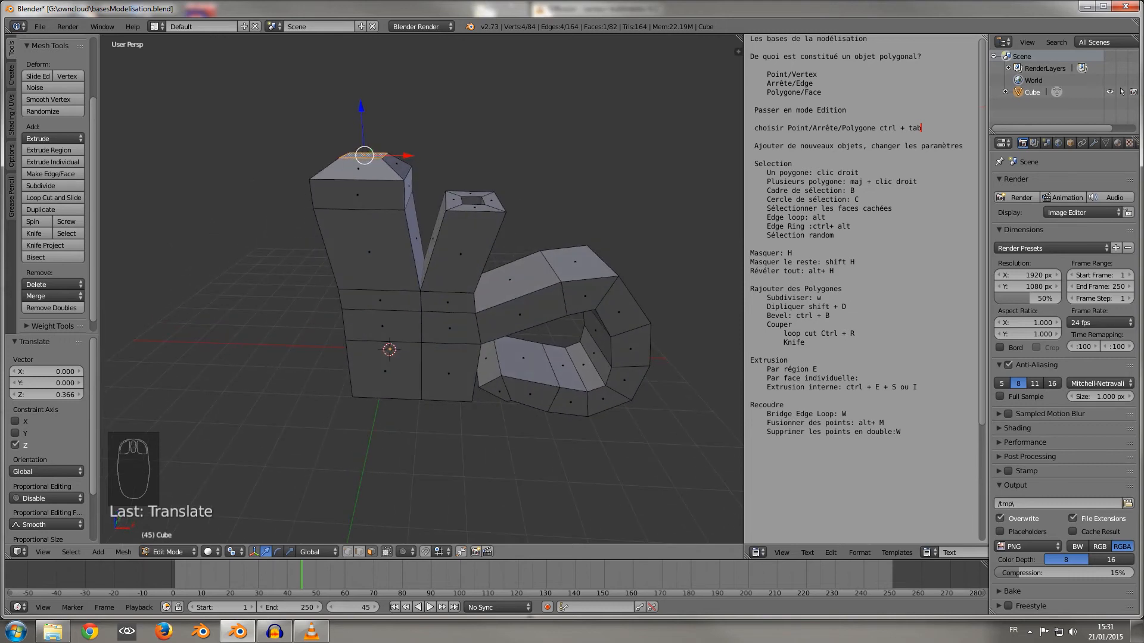
pyautogui.moveTo(414, 232); pyautogui.dragTo(397, 255, button='middle')
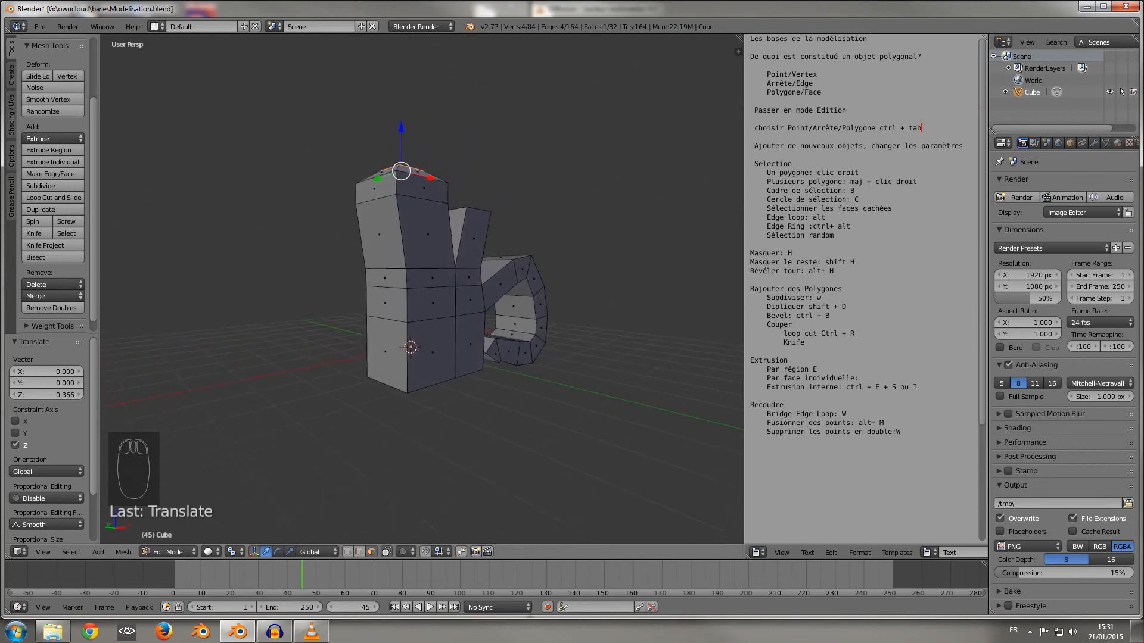
pyautogui.scroll(1, 441, 274)
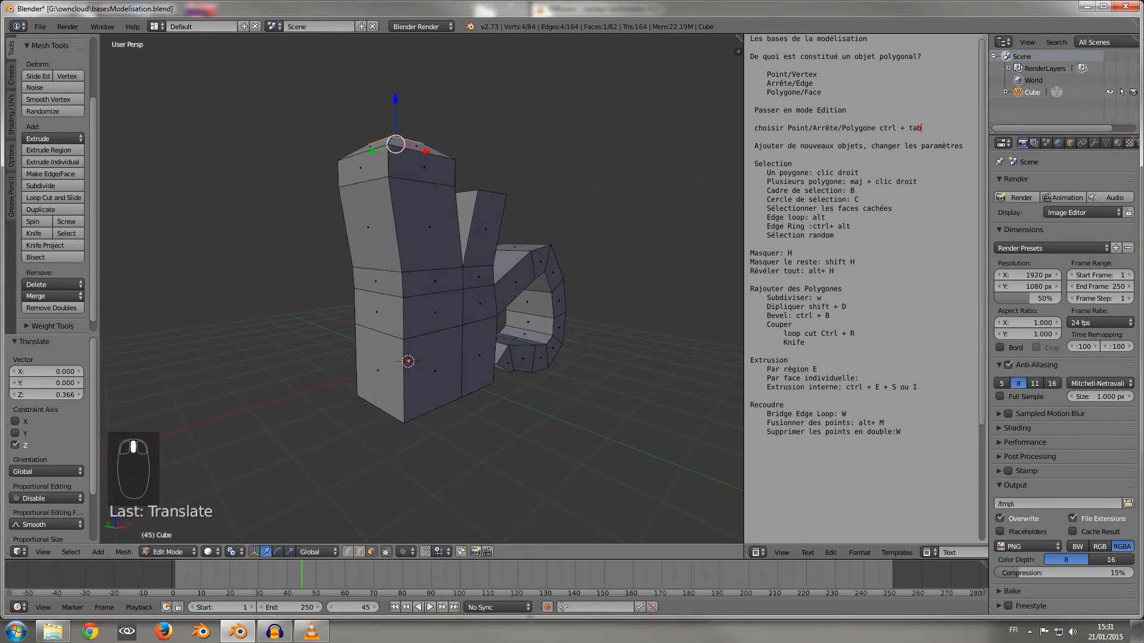
pyautogui.rightClick(368, 227)
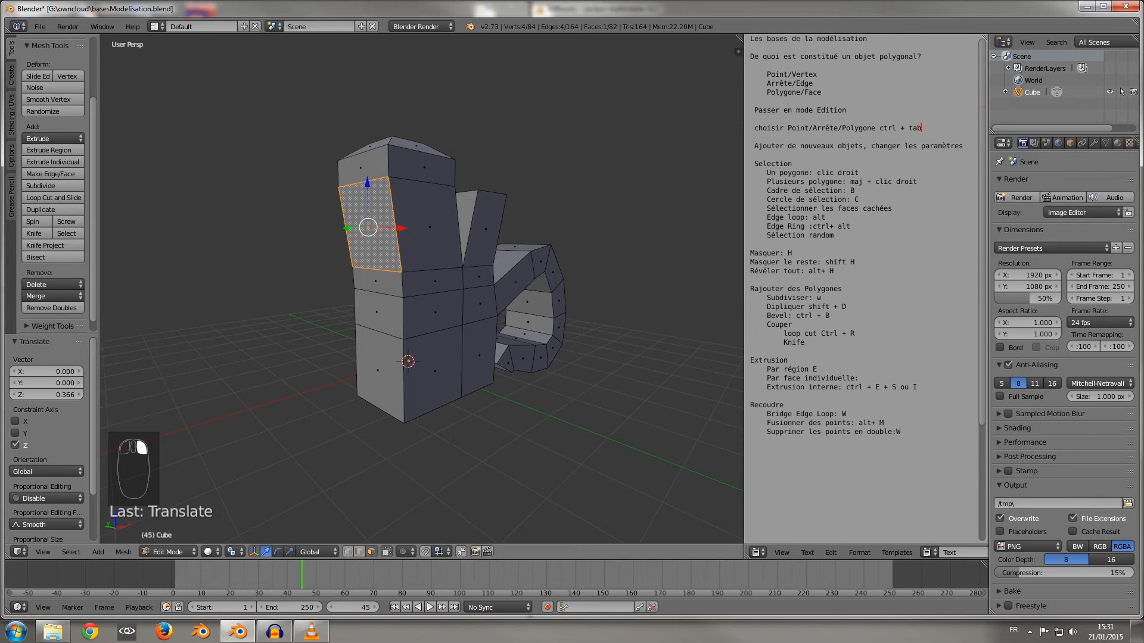
pyautogui.press('Delete')
pyautogui.click(375, 262)
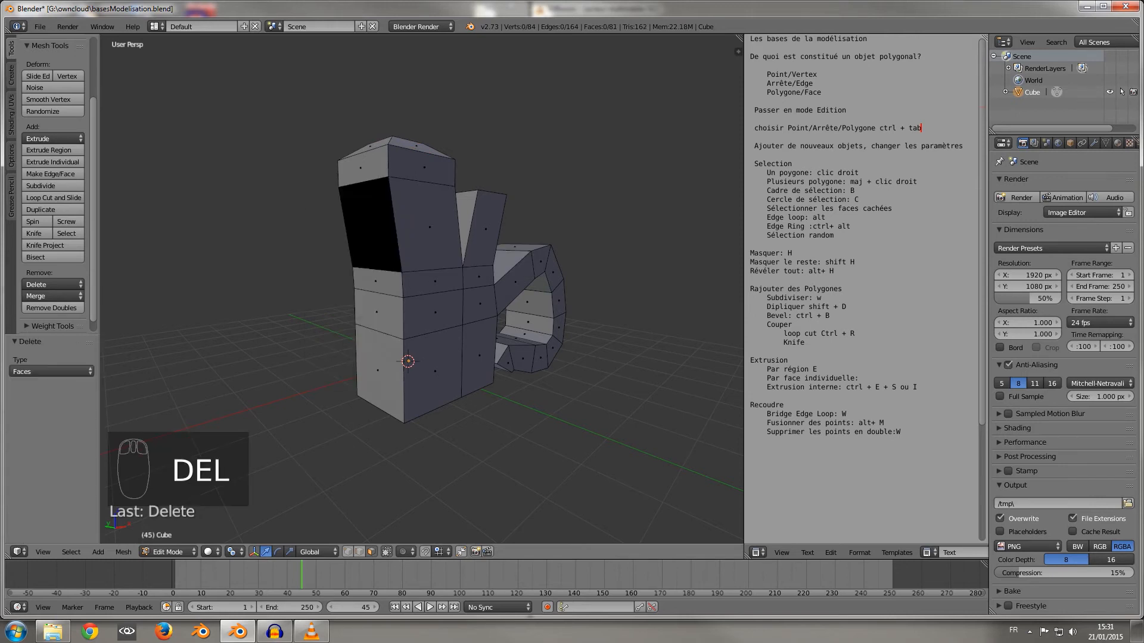
# In edge selection mode, select the two upright edges of the opening and fill a face between them.
pyautogui.moveTo(375, 263); pyautogui.dragTo(507, 267, button='middle')
pyautogui.moveTo(385, 272); pyautogui.dragTo(500, 260, button='middle')
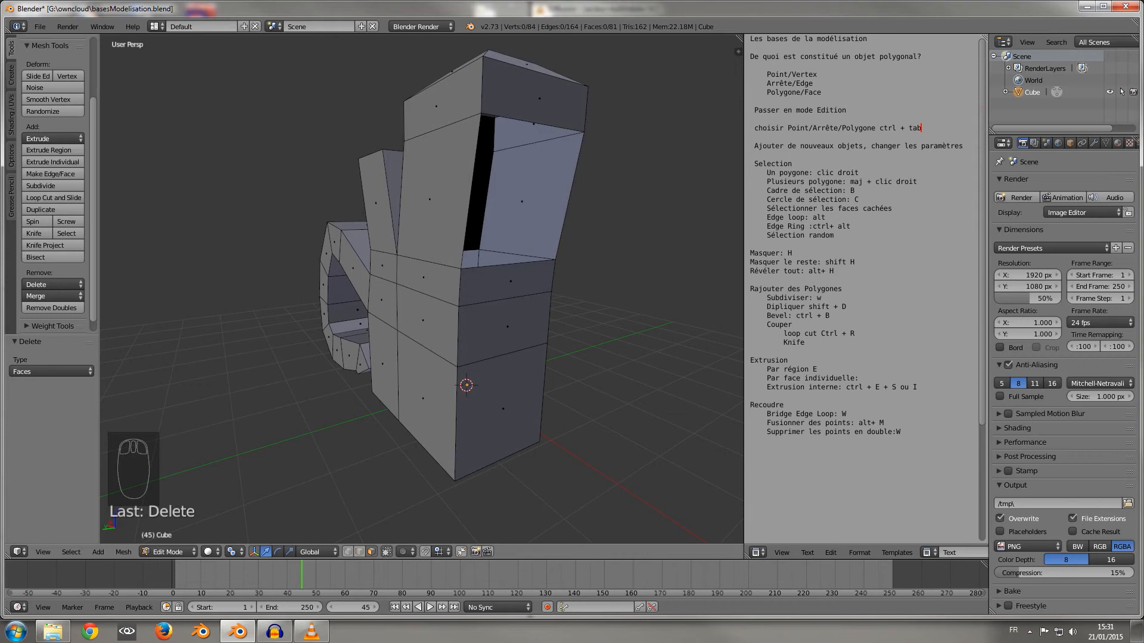
pyautogui.click(360, 552)
pyautogui.rightClick(470, 197)
pyautogui.moveTo(471, 197); pyautogui.dragTo(378, 209, button='middle')
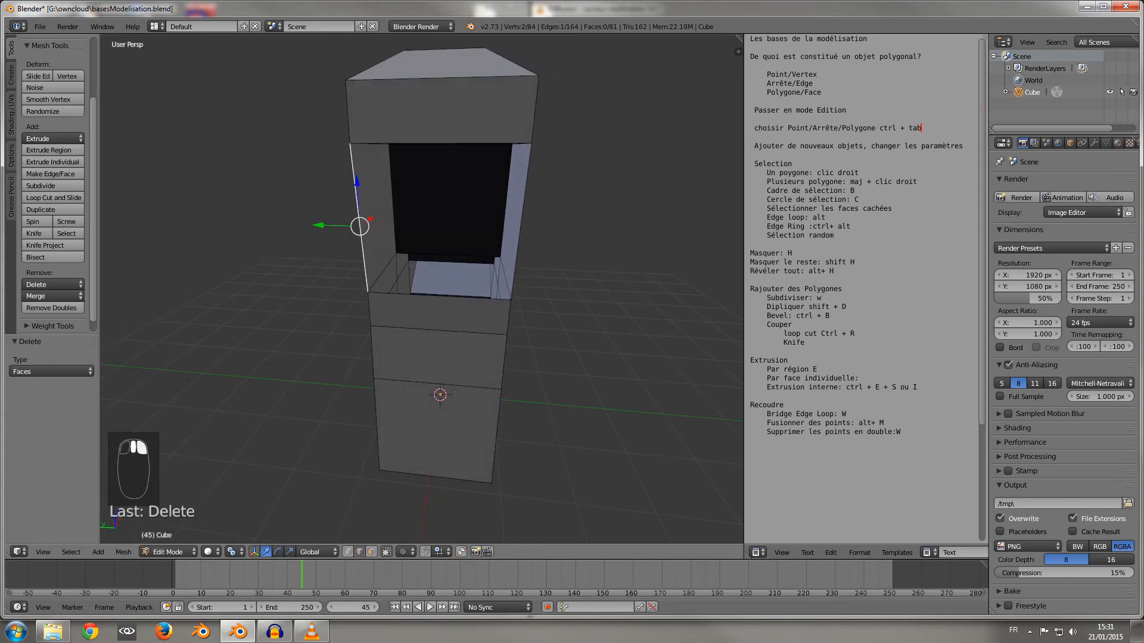
pyautogui.keyDown('shift'); pyautogui.rightClick(520, 220); pyautogui.keyUp('shift')
pyautogui.moveTo(520, 221); pyautogui.dragTo(452, 218, button='middle')
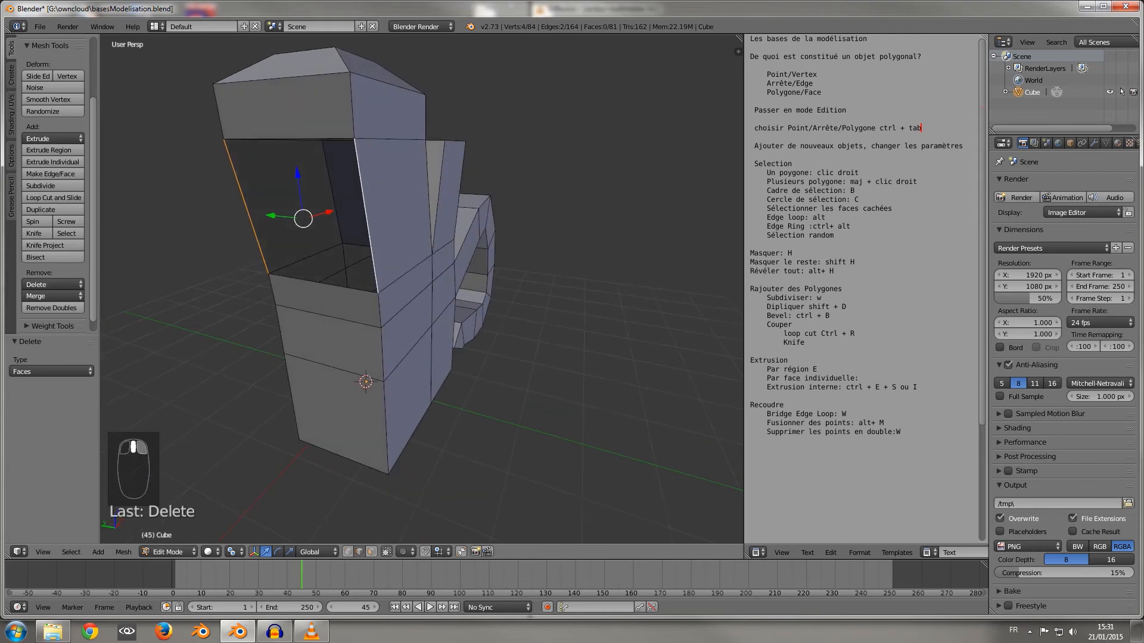
pyautogui.press('f')
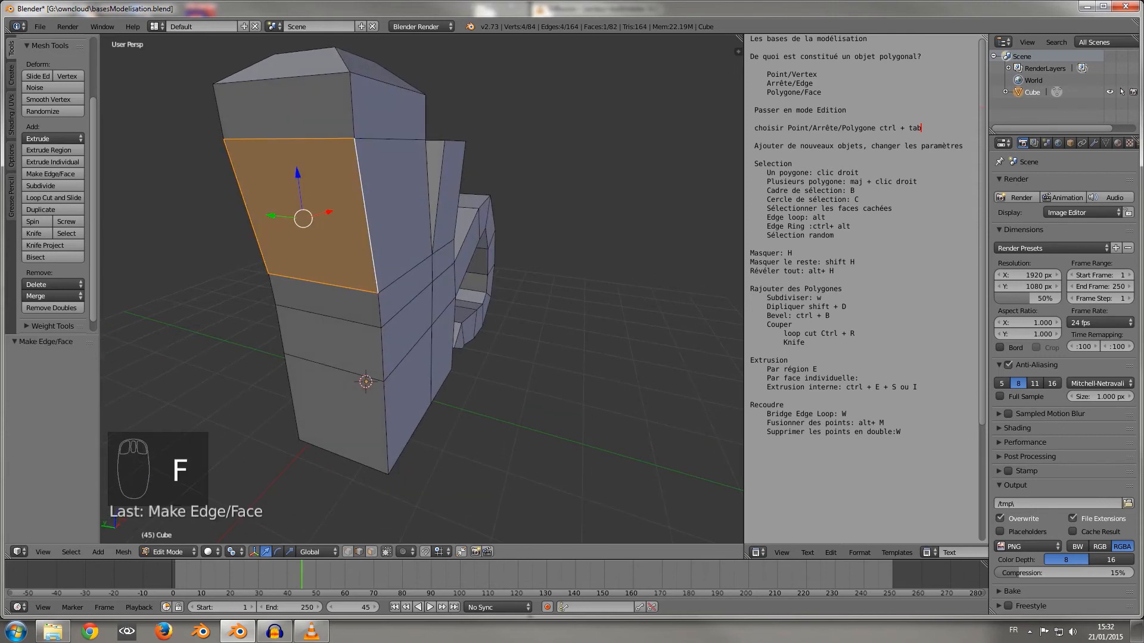
# Delete the newly filled side face with the Faces option to reopen the hole.
pyautogui.click(348, 552)
pyautogui.rightClick(378, 293)
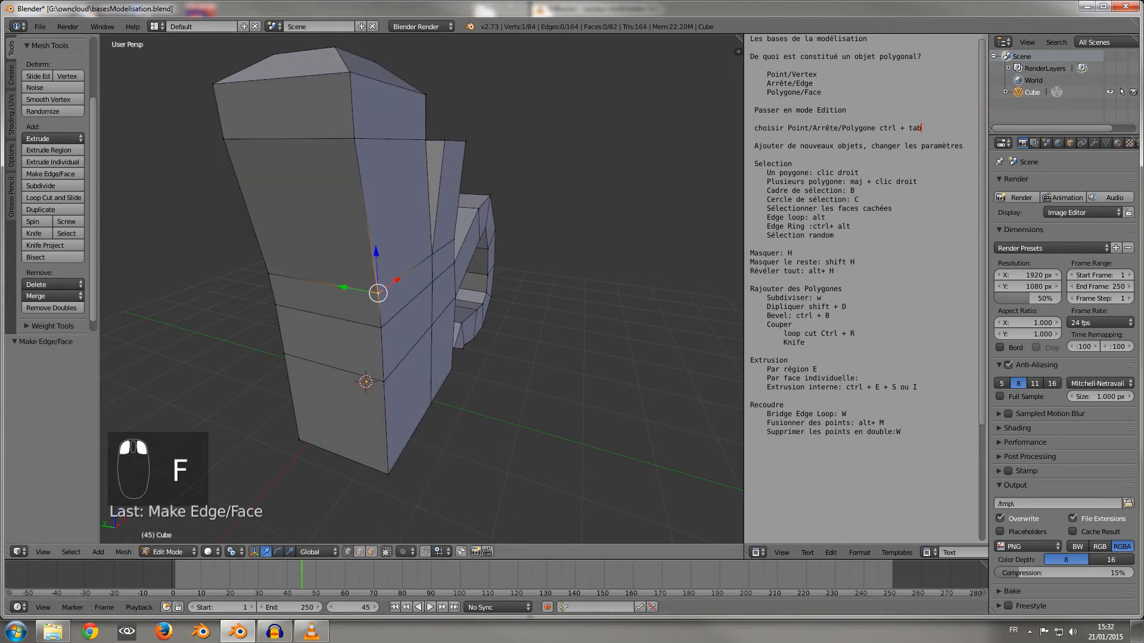
pyautogui.click(371, 553)
pyautogui.rightClick(304, 219)
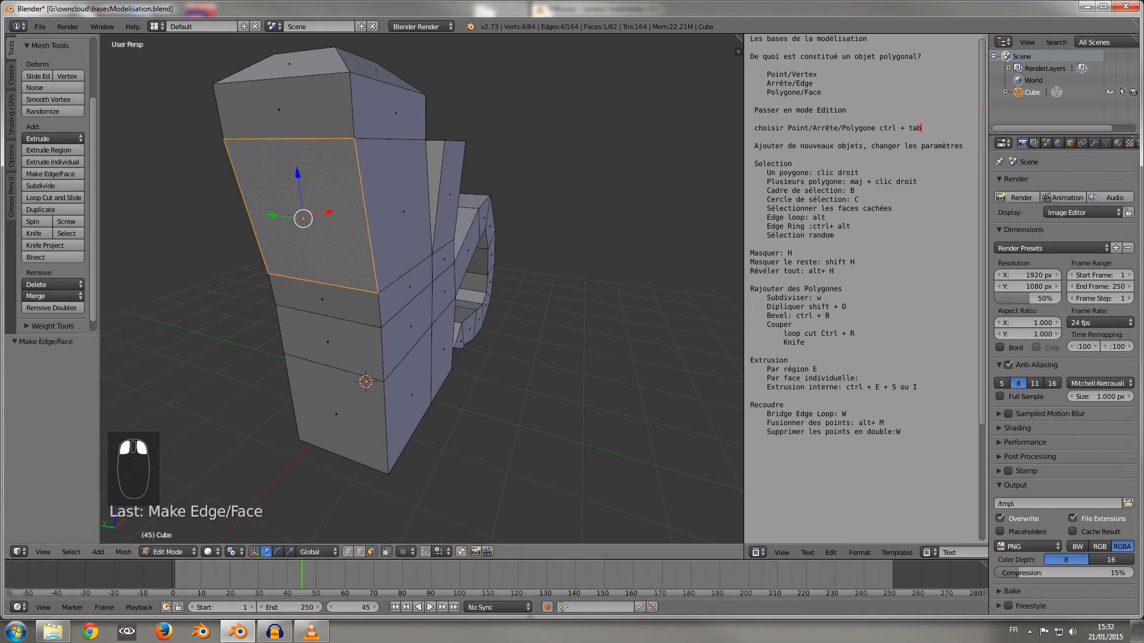
pyautogui.press('Delete')
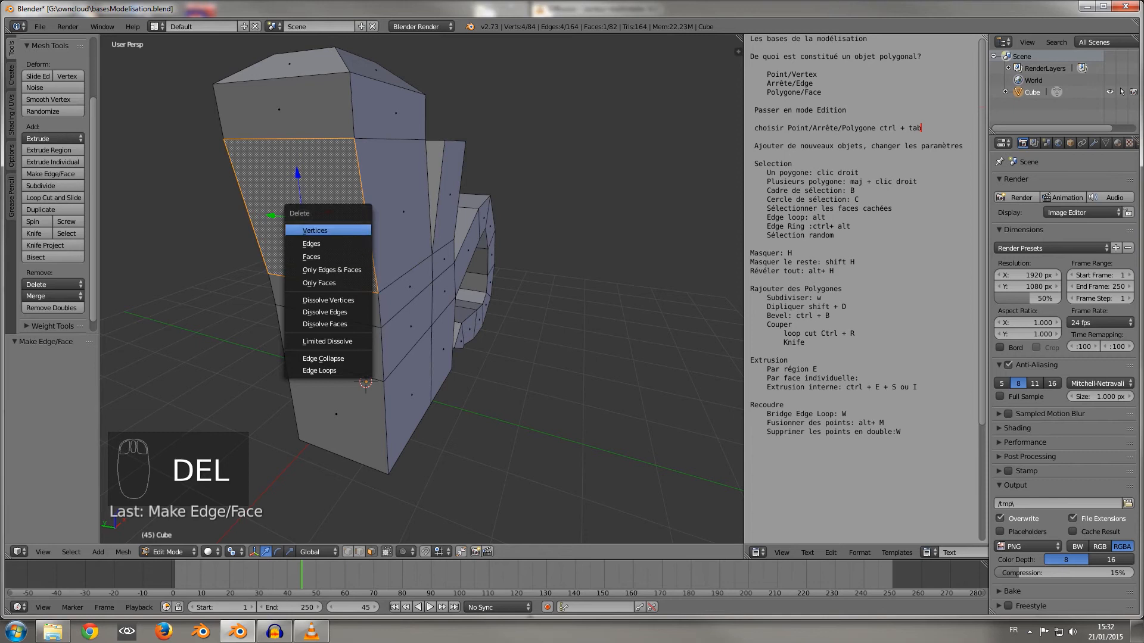
pyautogui.click(311, 256)
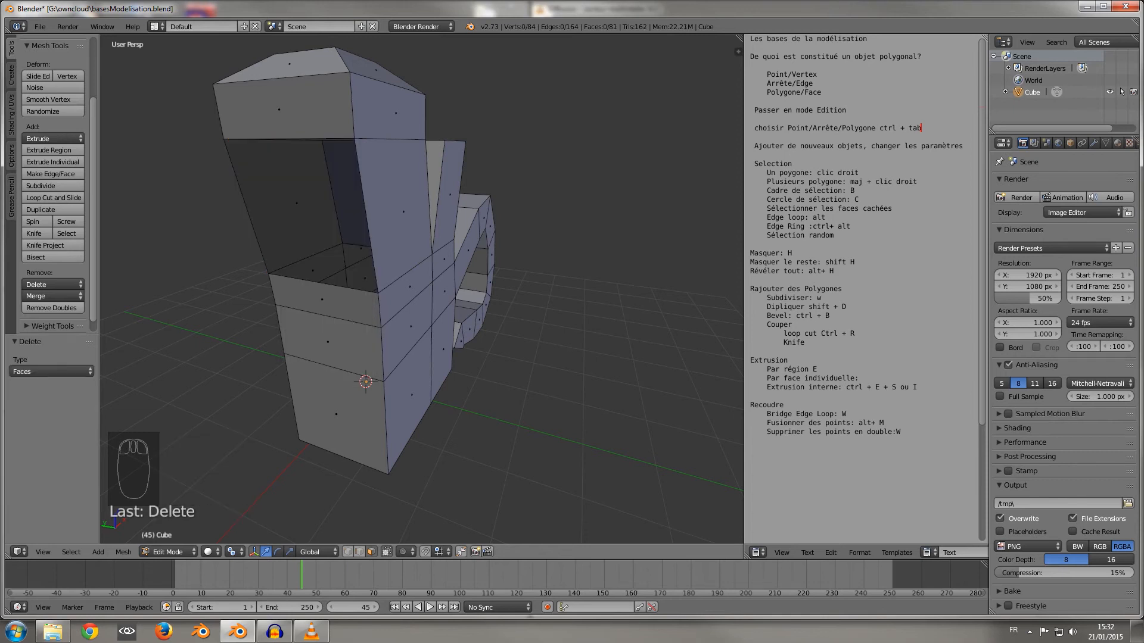
# In vertex selection mode, select both lower corners and one upper corner of the opening and fill them with a triangle.
pyautogui.click(359, 551)
pyautogui.rightClick(378, 293)
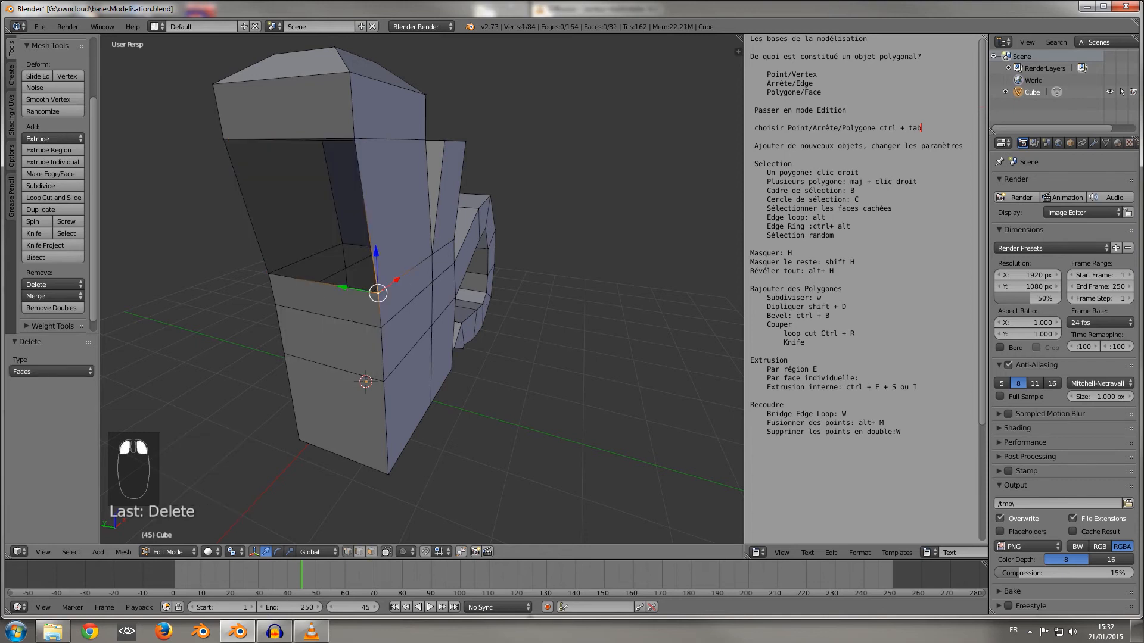
pyautogui.keyDown('shift'); pyautogui.rightClick(268, 274); pyautogui.keyUp('shift')
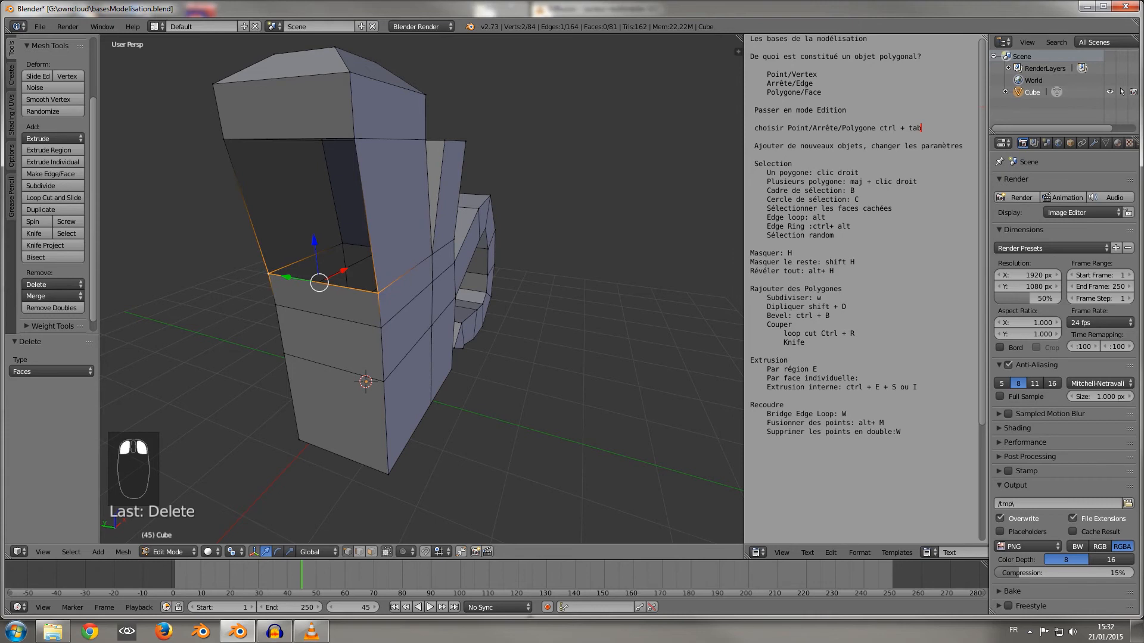
pyautogui.keyDown('shift'); pyautogui.rightClick(354, 139); pyautogui.keyUp('shift')
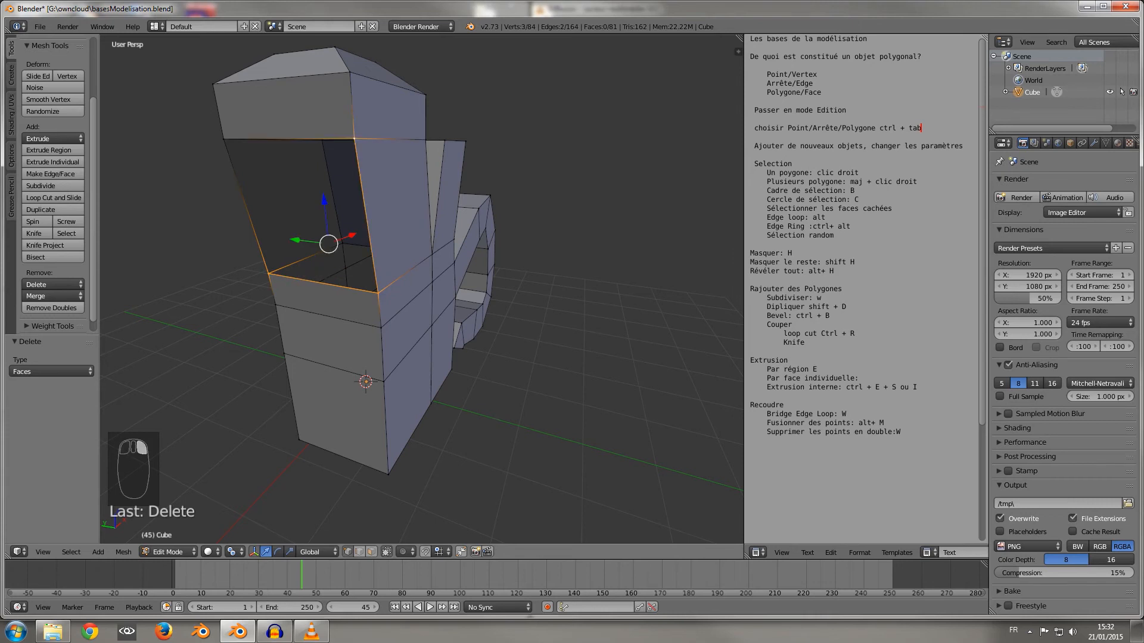
pyautogui.press('f')
pyautogui.moveTo(370, 250); pyautogui.dragTo(453, 251, button='middle')
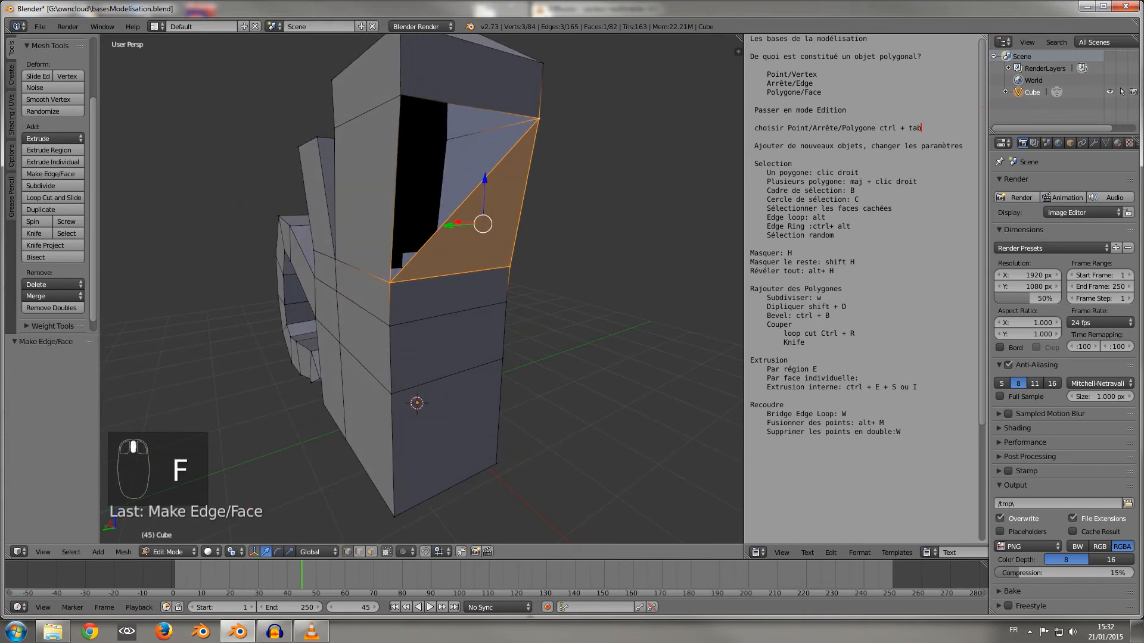
# Close the rest of the opening with a second triangle made from its three remaining border vertices.
pyautogui.rightClick(399, 271)
pyautogui.keyDown('shift'); pyautogui.rightClick(539, 118); pyautogui.keyUp('shift')
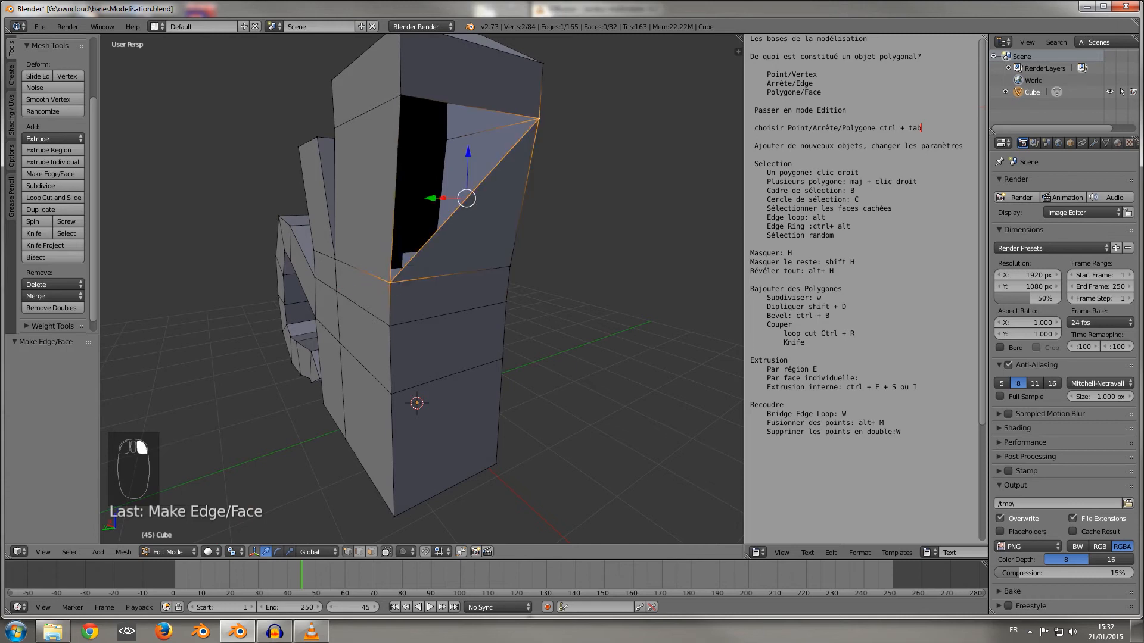
pyautogui.keyDown('shift'); pyautogui.rightClick(400, 95); pyautogui.keyUp('shift')
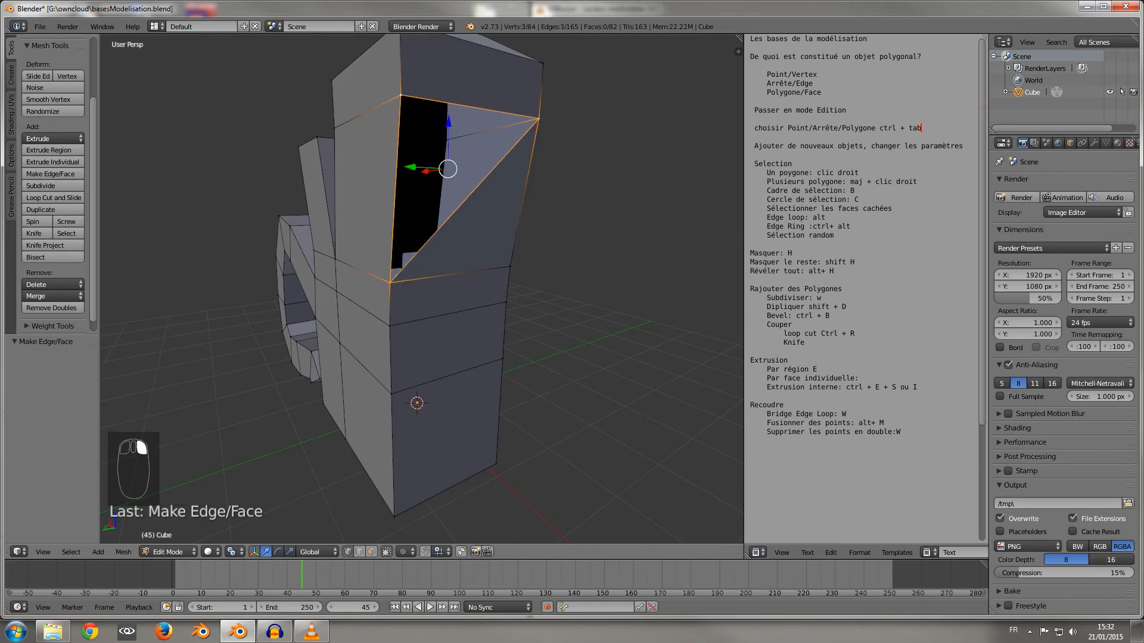
pyautogui.press('f')
pyautogui.moveTo(408, 113); pyautogui.dragTo(322, 120, button='middle')
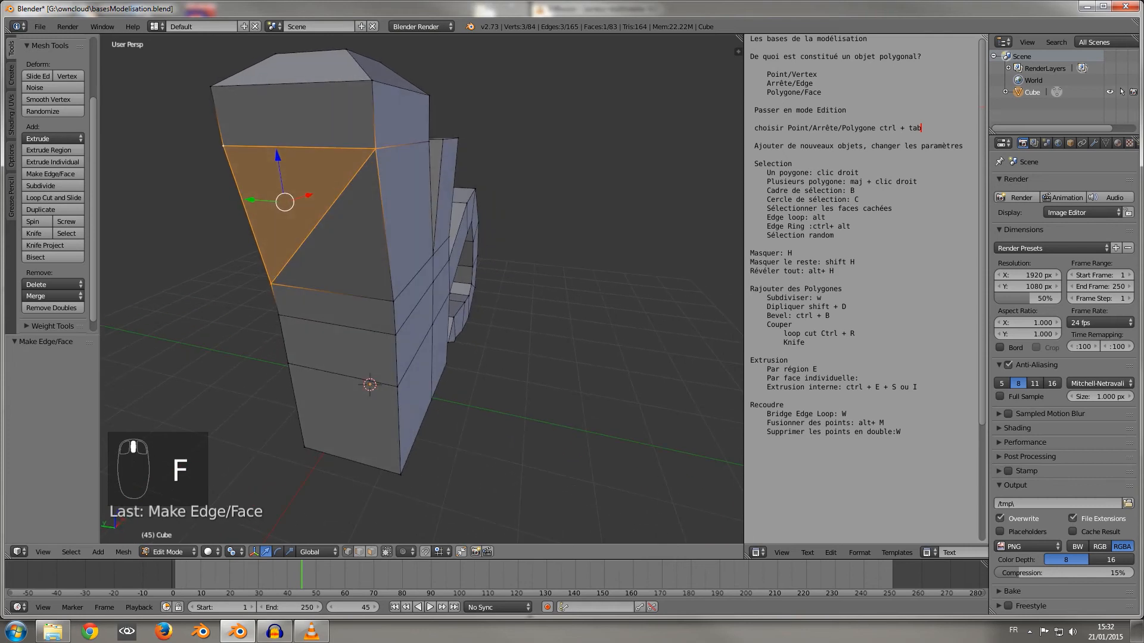
# In face selection mode, select both triangles and merge them into a single four-sided face.
pyautogui.click(371, 552)
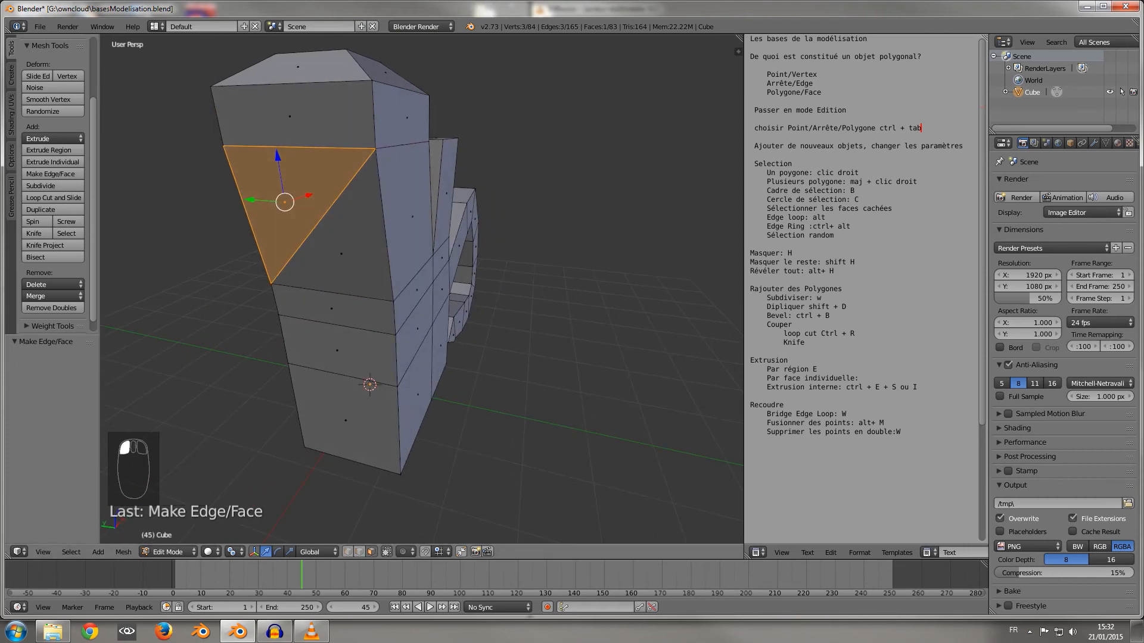
pyautogui.rightClick(341, 254)
pyautogui.keyDown('shift'); pyautogui.rightClick(286, 203); pyautogui.keyUp('shift')
pyautogui.press('f')
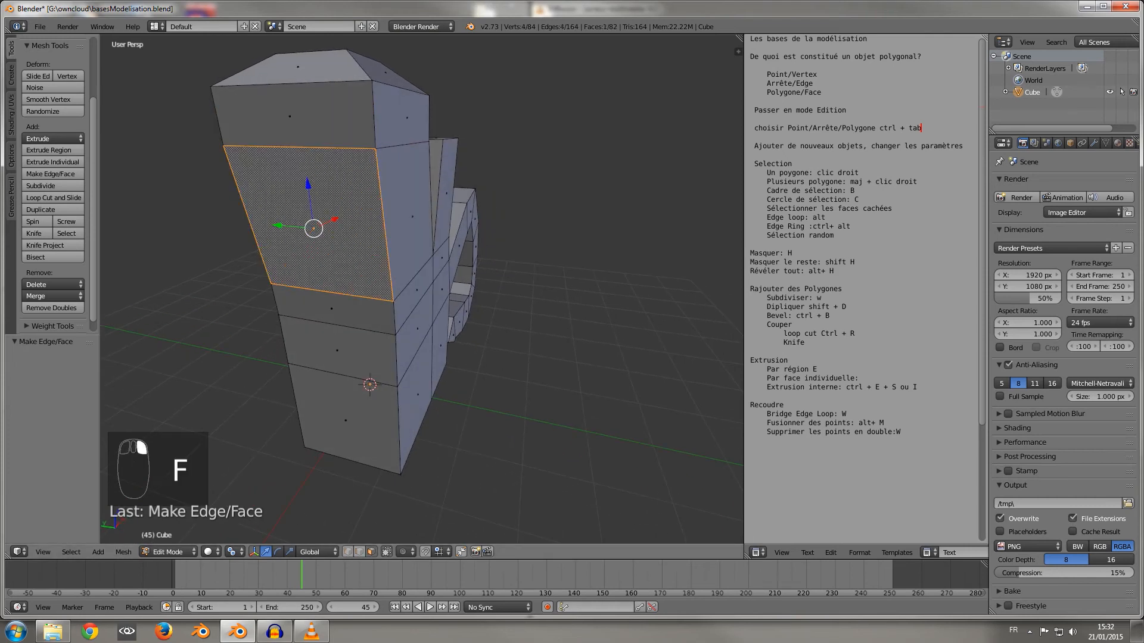
pyautogui.moveTo(286, 203); pyautogui.dragTo(352, 191, button='middle')
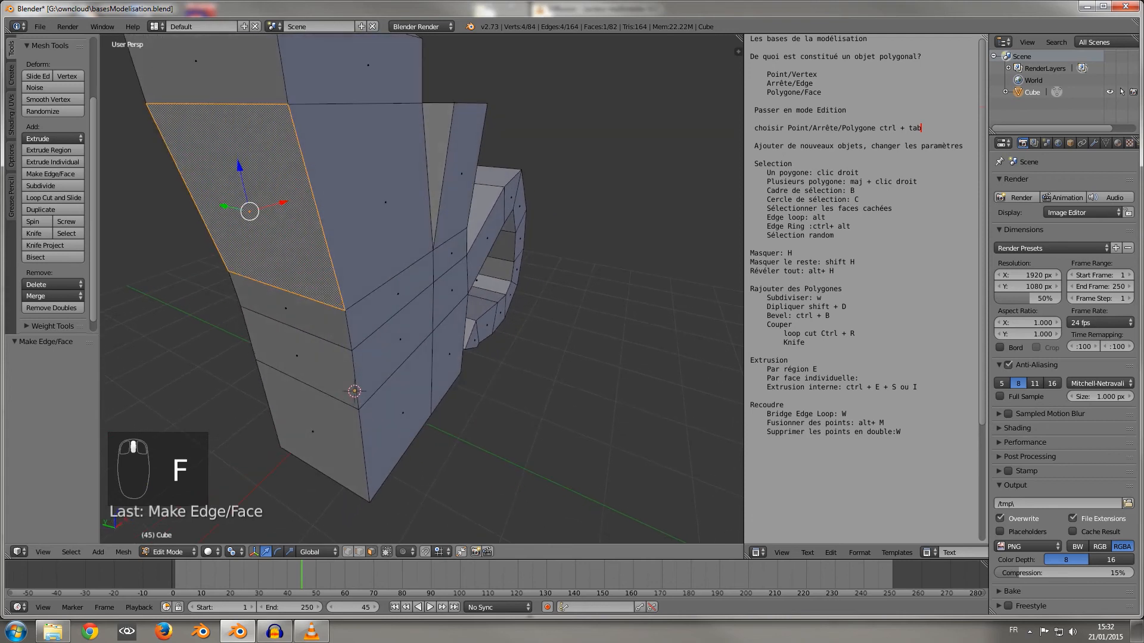
pyautogui.scroll(-3, 381, 268)
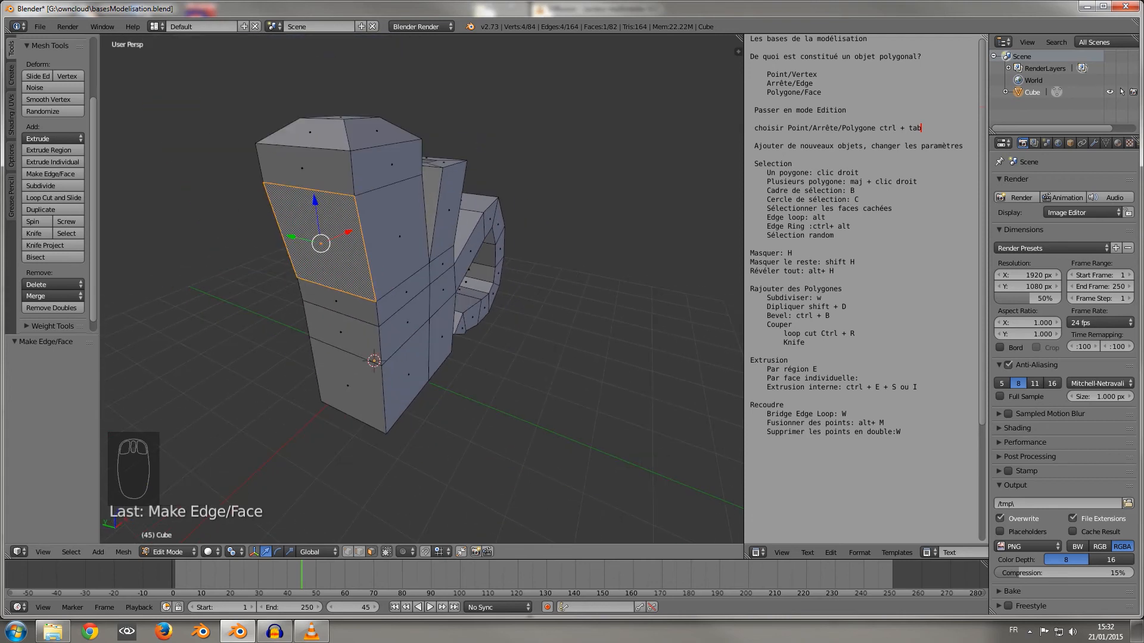
# Return to Object Mode and delete the whole modelled object from the scene.
pyautogui.moveTo(381, 268); pyautogui.dragTo(536, 220, button='middle')
pyautogui.scroll(-2, 417, 268)
pyautogui.scroll(3, 417, 268)
pyautogui.press('Tab')
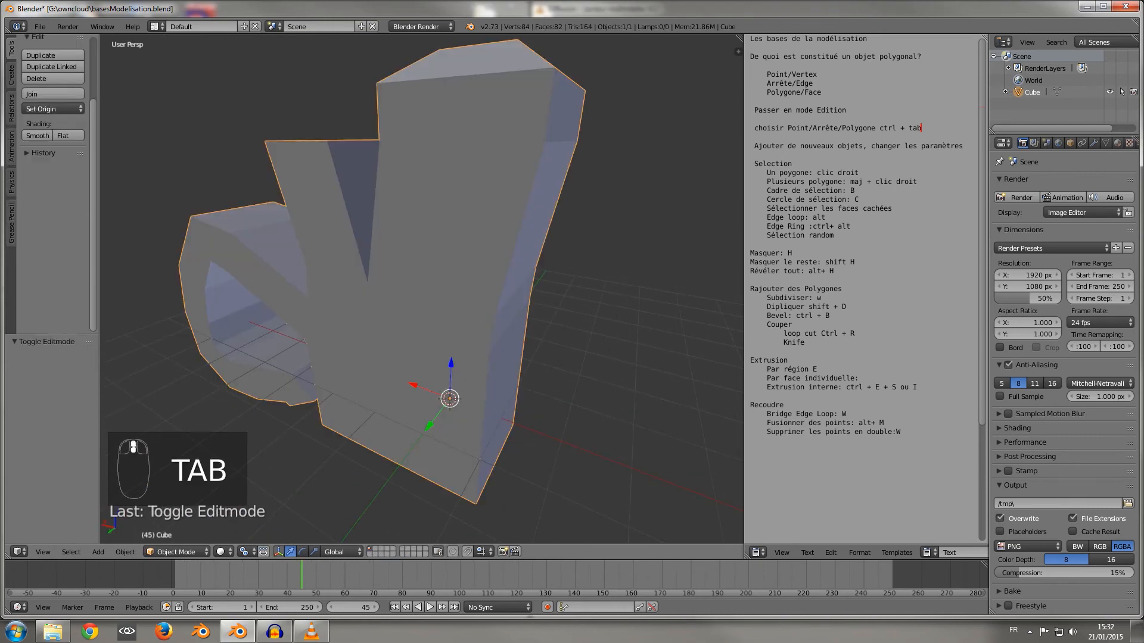
pyautogui.press('Delete')
pyautogui.click(490, 268)
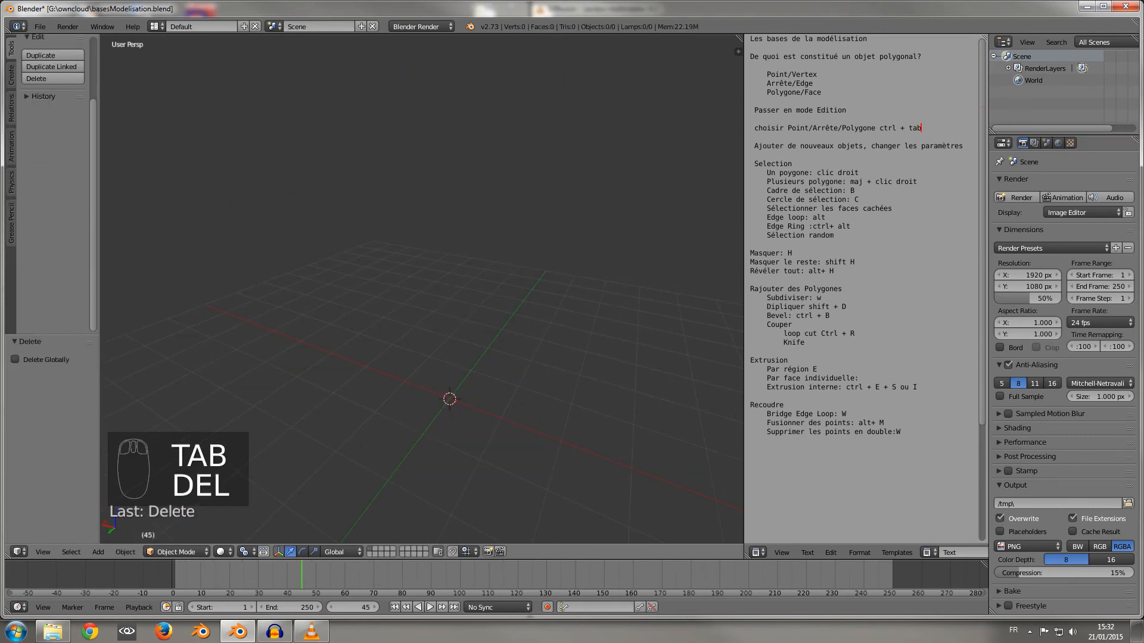
# Add a mesh circle with 12 vertices and its fill type set to Nothing.
pyautogui.hotkey('shift', 'a')
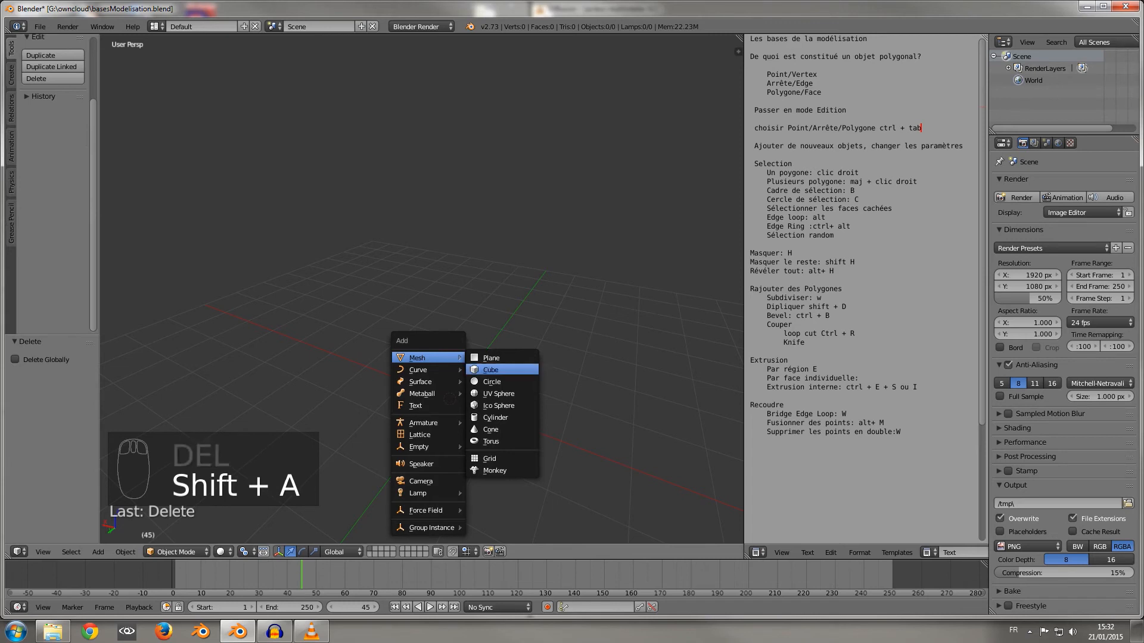
pyautogui.click(492, 382)
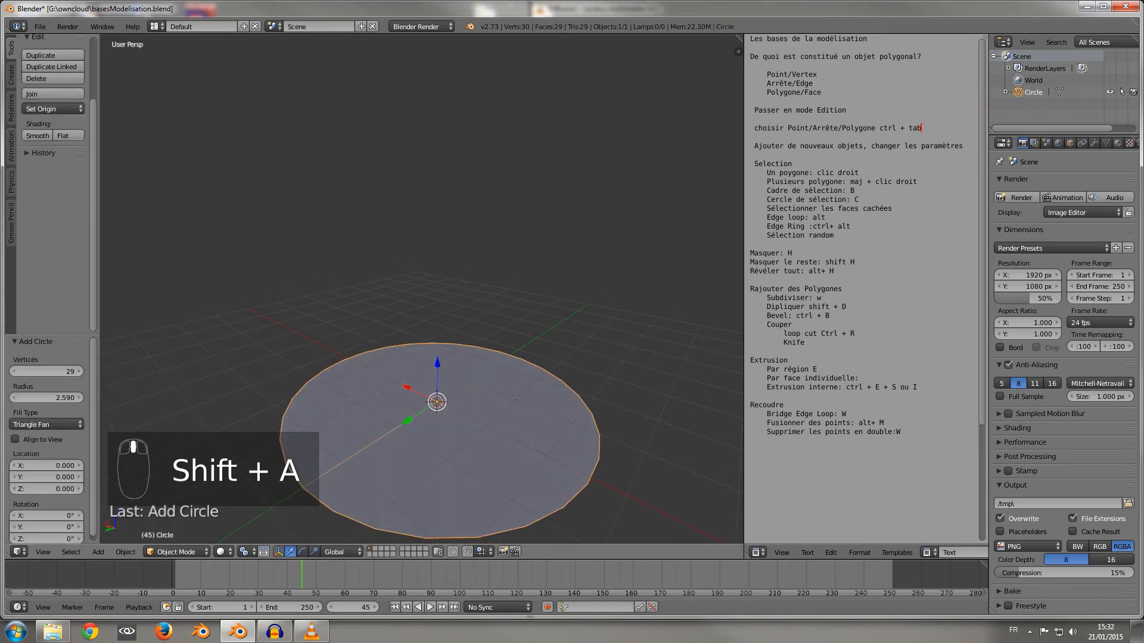
pyautogui.click(46, 424)
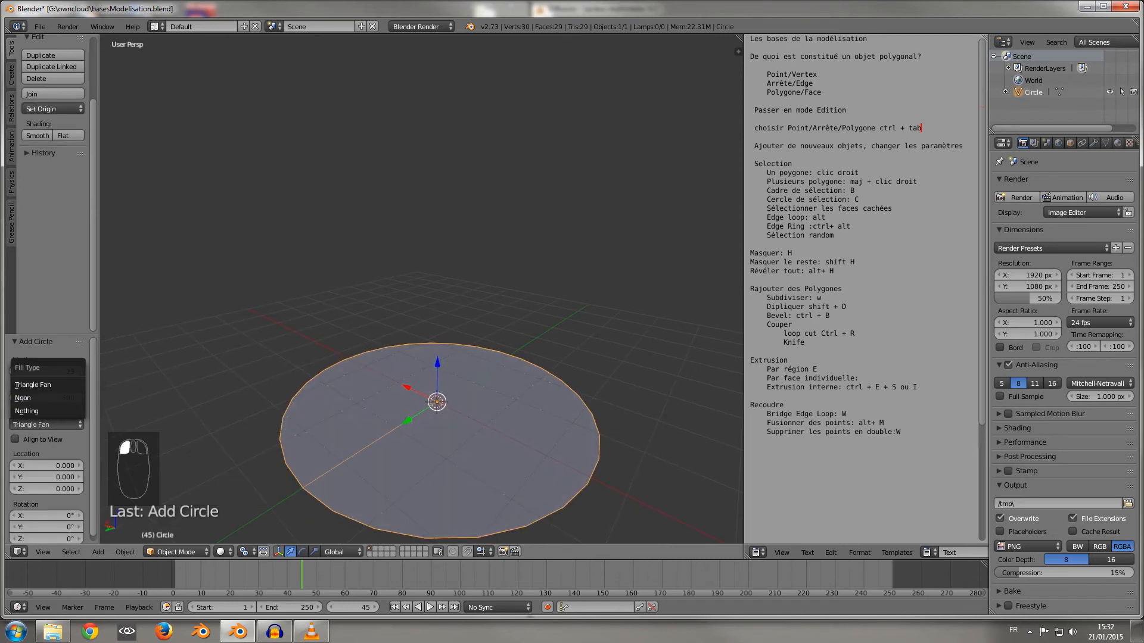
pyautogui.click(27, 411)
pyautogui.moveTo(55, 371); pyautogui.dragTo(21, 371)
pyautogui.moveTo(268, 339); pyautogui.dragTo(272, 365, button='middle')
pyautogui.scroll(-2, 419, 289)
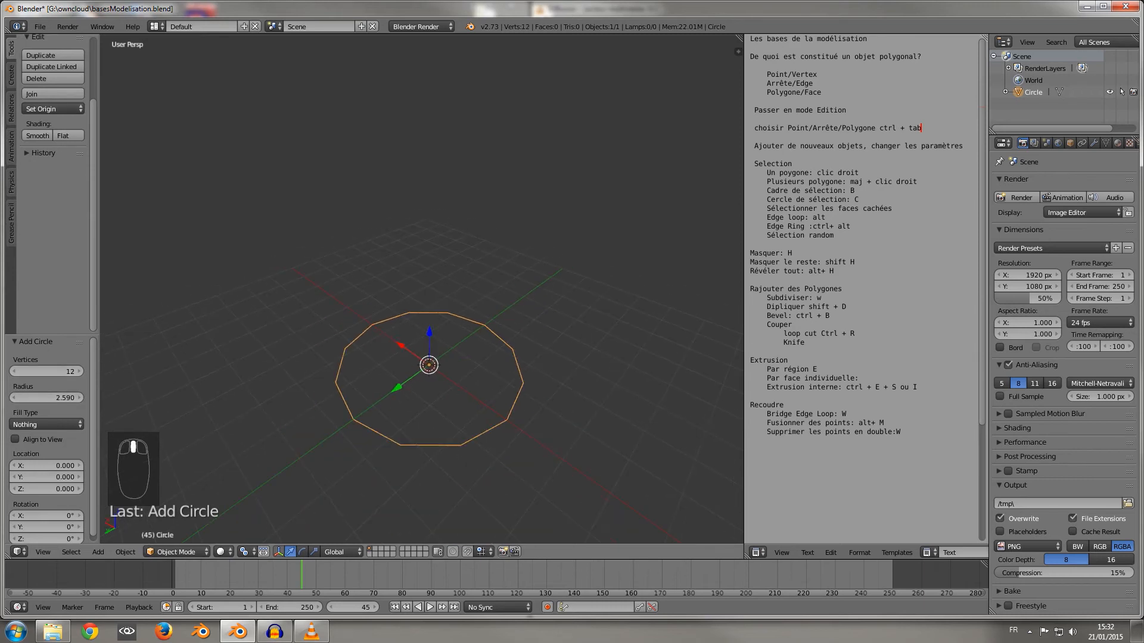
# In Edit Mode, duplicate the whole circle and raise the copy about 2.38 units along Z.
pyautogui.press('Tab')
pyautogui.moveTo(411, 334); pyautogui.dragTo(410, 307, button='middle')
pyautogui.click(347, 552)
pyautogui.moveTo(393, 369); pyautogui.dragTo(393, 361, button='middle')
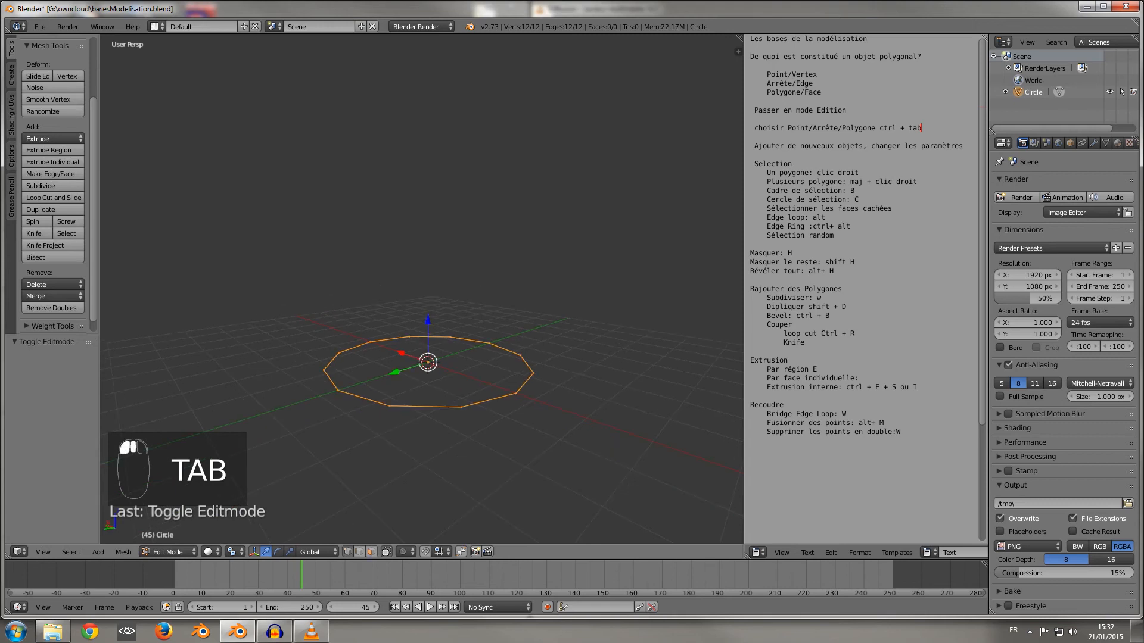
pyautogui.scroll(1, 393, 361)
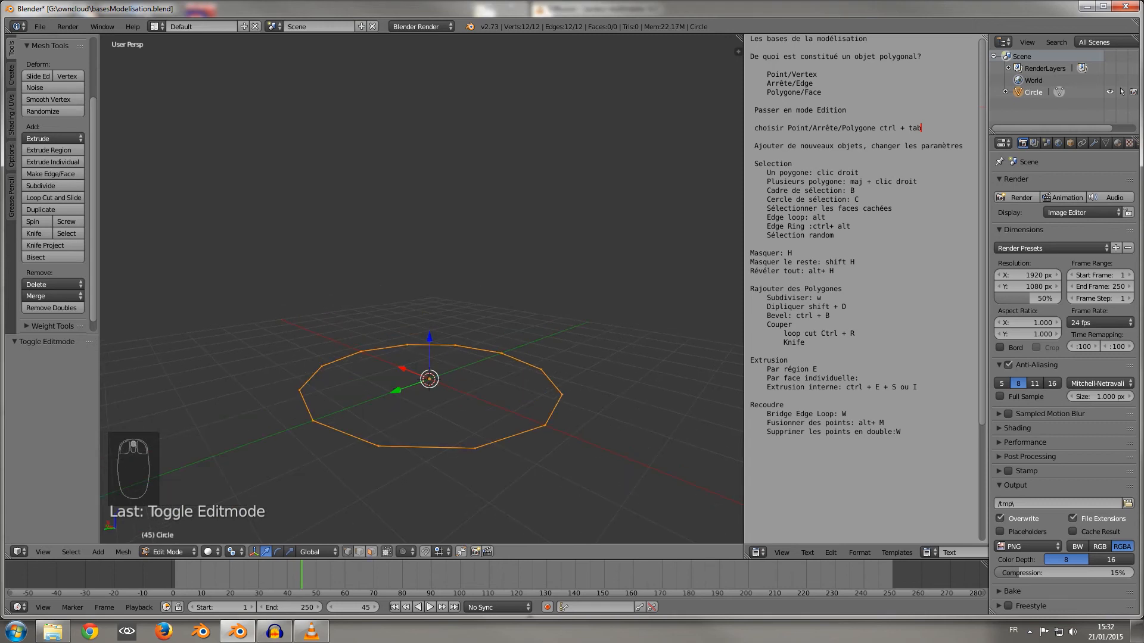
pyautogui.hotkey('shift', 'd')
pyautogui.press('Escape')
pyautogui.moveTo(430, 342); pyautogui.dragTo(430, 229)
pyautogui.moveTo(429, 357)
pyautogui.mouseDown(button='middle')
pyautogui.moveTo(429, 393)
pyautogui.moveTo(429, 357)
pyautogui.moveTo(453, 387)
pyautogui.moveTo(464, 375)
pyautogui.moveTo(429, 378)
pyautogui.mouseUp(button='middle')
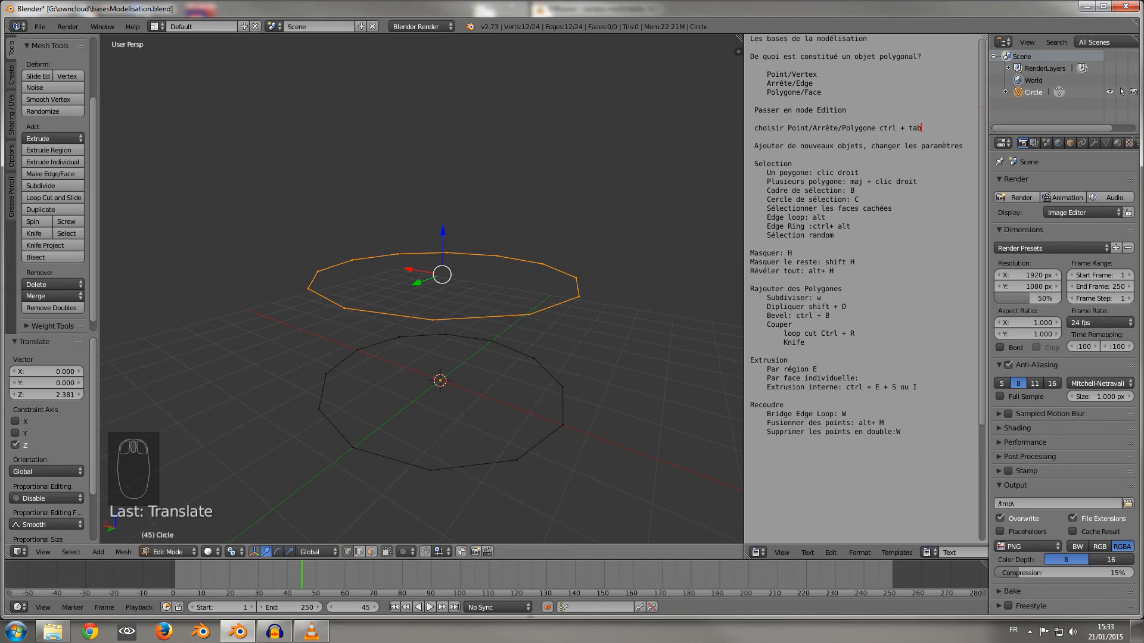
# In edge selection mode, select matching upper and lower edges and fill two adjacent side faces between the circles.
pyautogui.click(359, 552)
pyautogui.rightClick(389, 314)
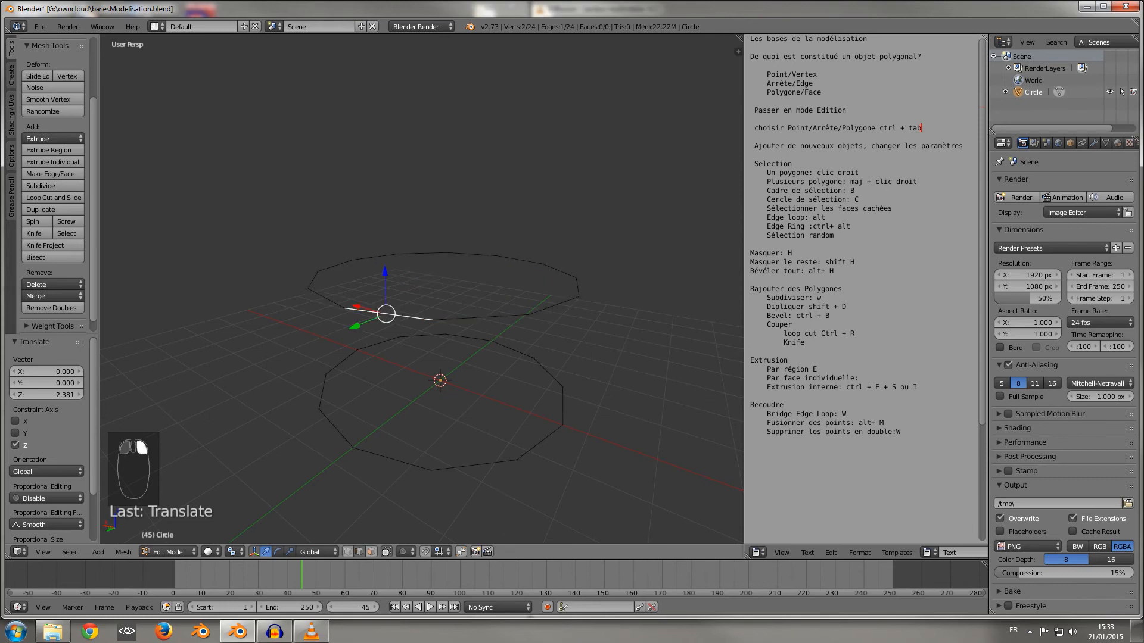
pyautogui.keyDown('shift'); pyautogui.rightClick(392, 459); pyautogui.keyUp('shift')
pyautogui.press('f')
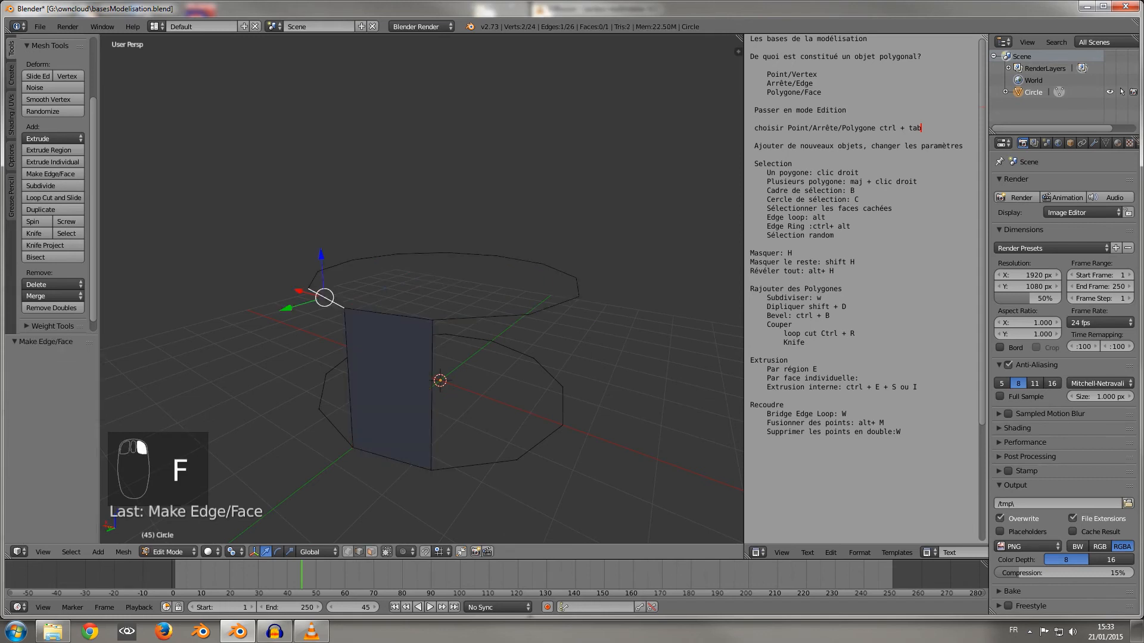
pyautogui.press('f')
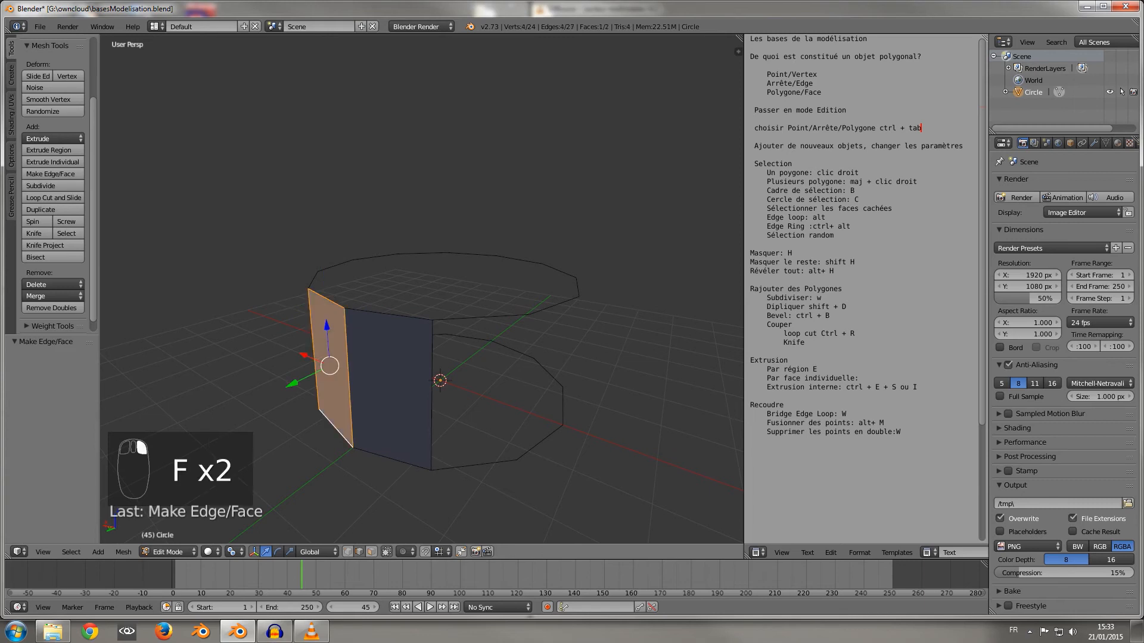
# In face selection mode, select both side faces, try deleting them with the Faces option, and undo the deletion.
pyautogui.click(371, 553)
pyautogui.rightClick(389, 391)
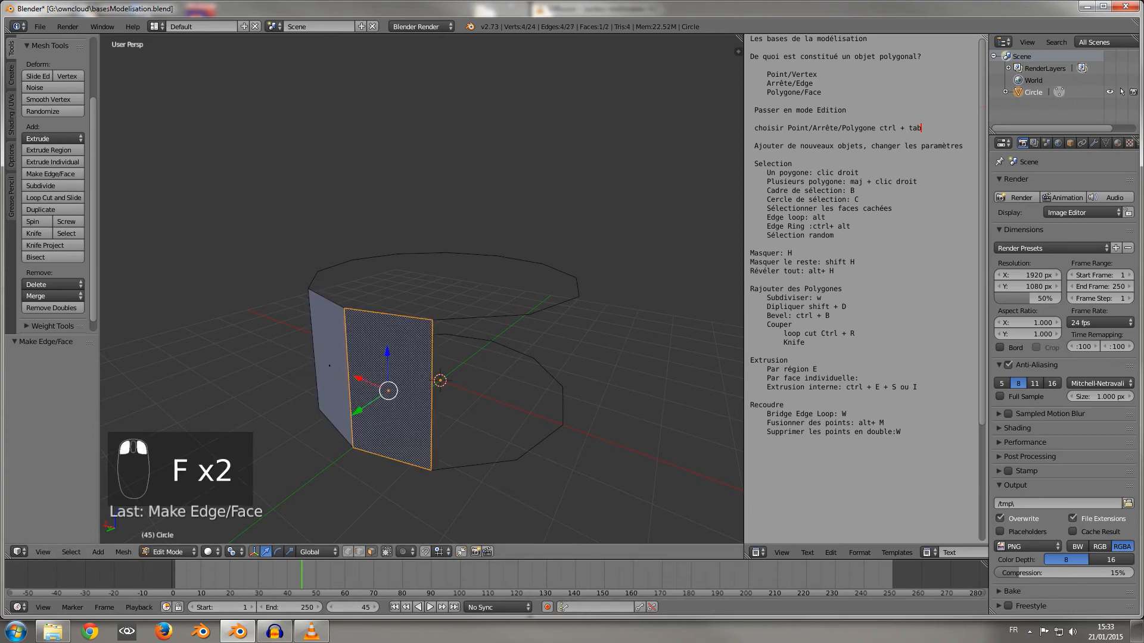
pyautogui.keyDown('shift'); pyautogui.rightClick(332, 370); pyautogui.keyUp('shift')
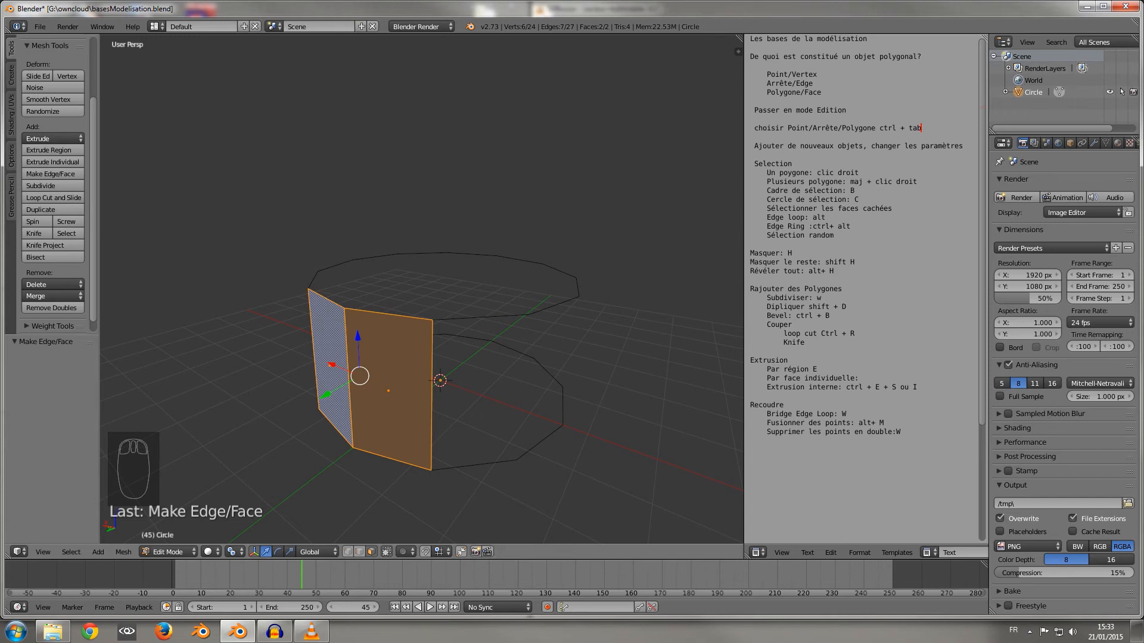
pyautogui.press('Delete')
pyautogui.click(358, 378)
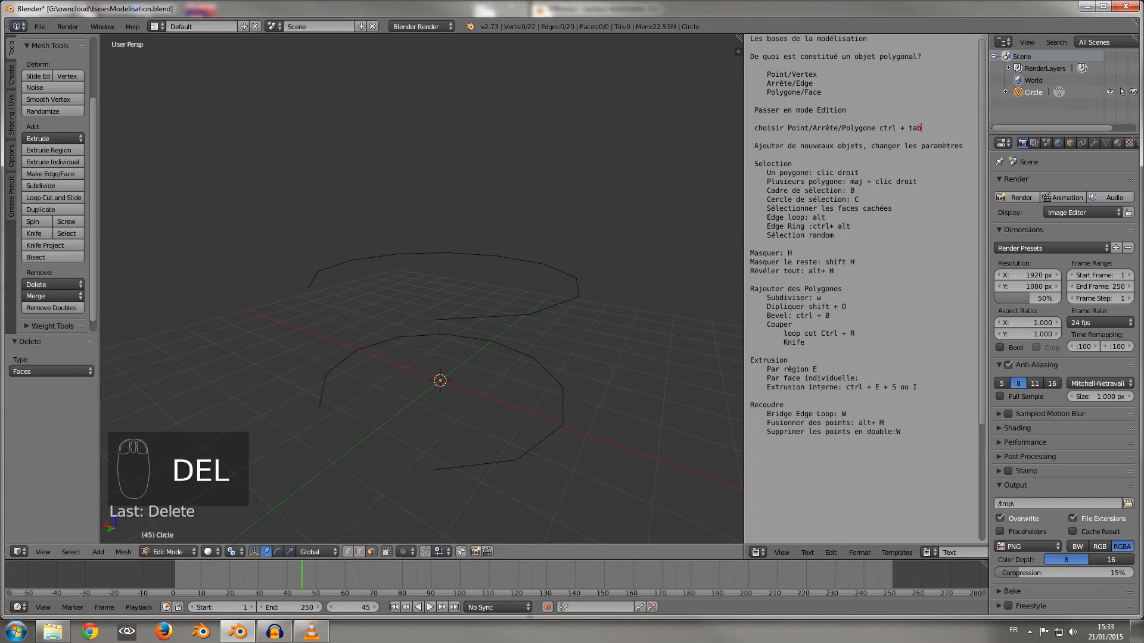
pyautogui.hotkey('ctrl', 'z')
pyautogui.press('Delete')
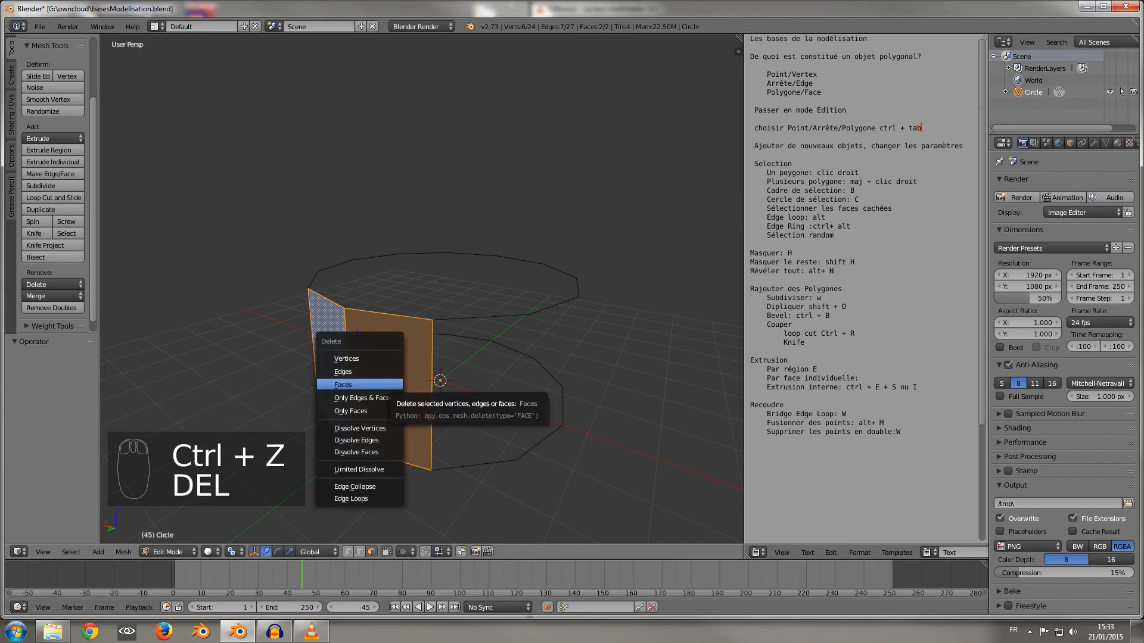
pyautogui.click(360, 379)
pyautogui.hotkey('ctrl', 'z')
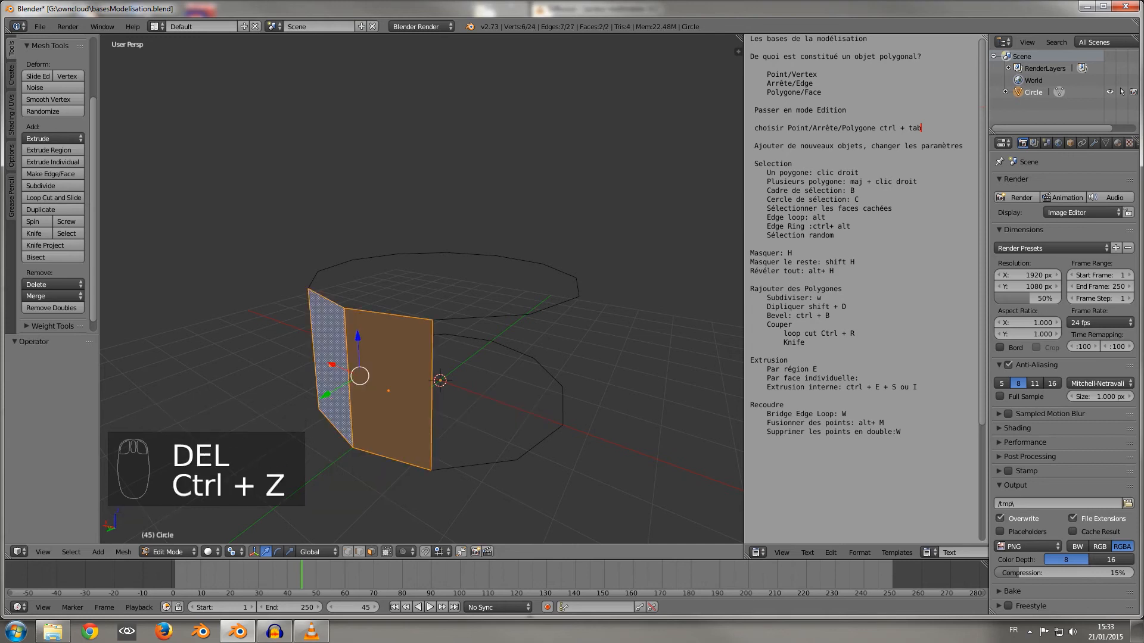
# Delete the two side faces with the Only Faces option and remove the three vertical edges left between the circles.
pyautogui.press('Delete')
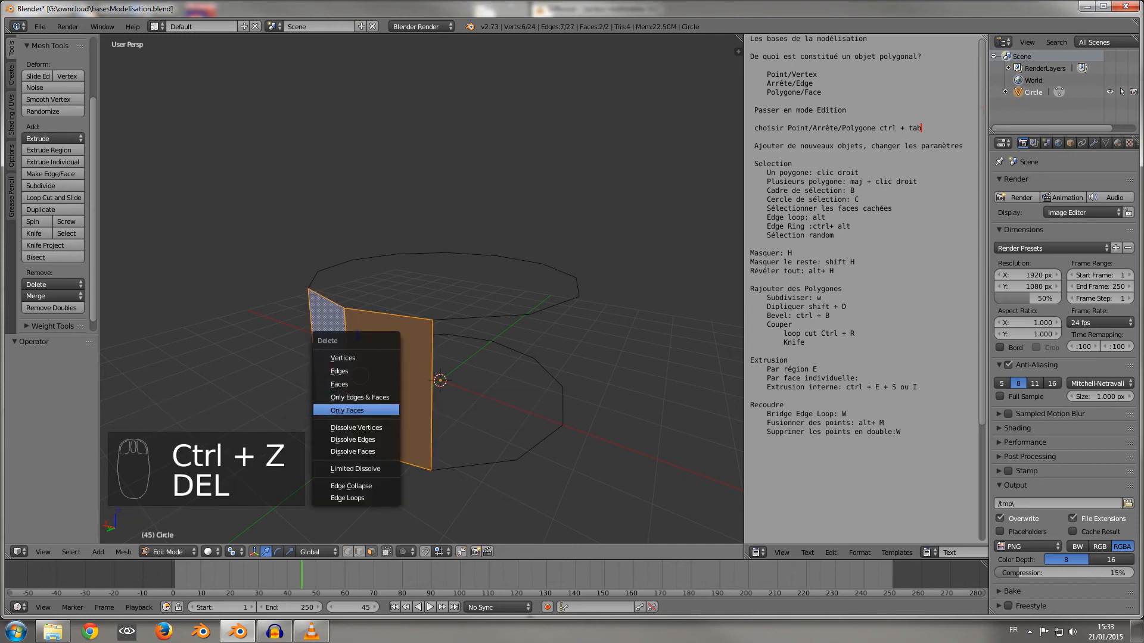
pyautogui.click(358, 403)
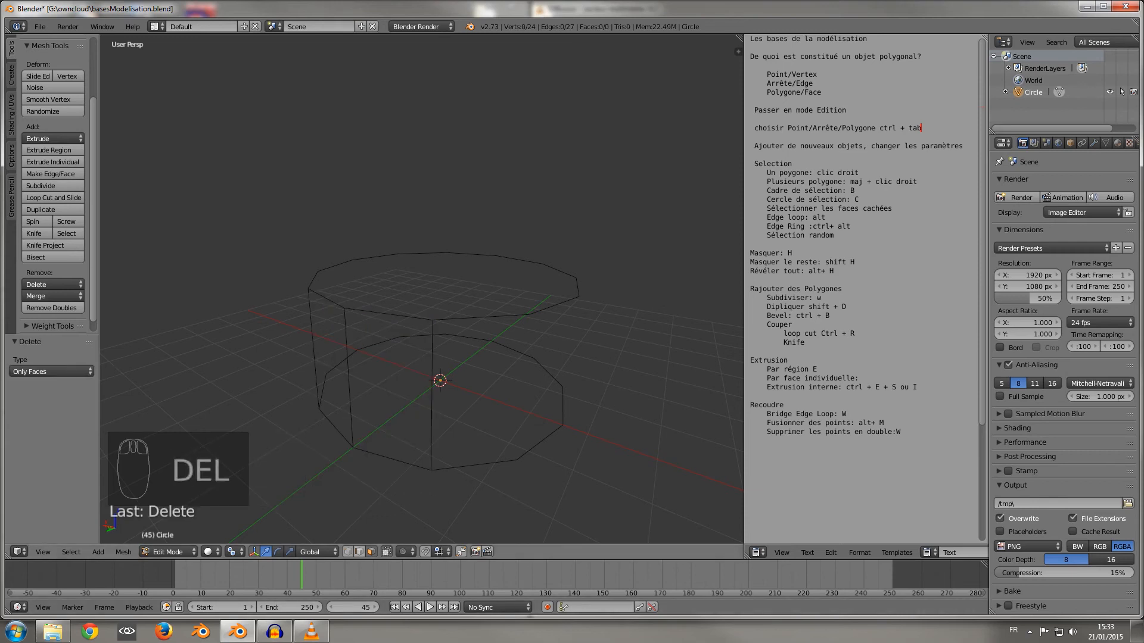
pyautogui.rightClick(431, 417)
pyautogui.keyDown('shift'); pyautogui.rightClick(349, 387); pyautogui.keyUp('shift')
pyautogui.keyDown('shift'); pyautogui.rightClick(315, 368); pyautogui.keyUp('shift')
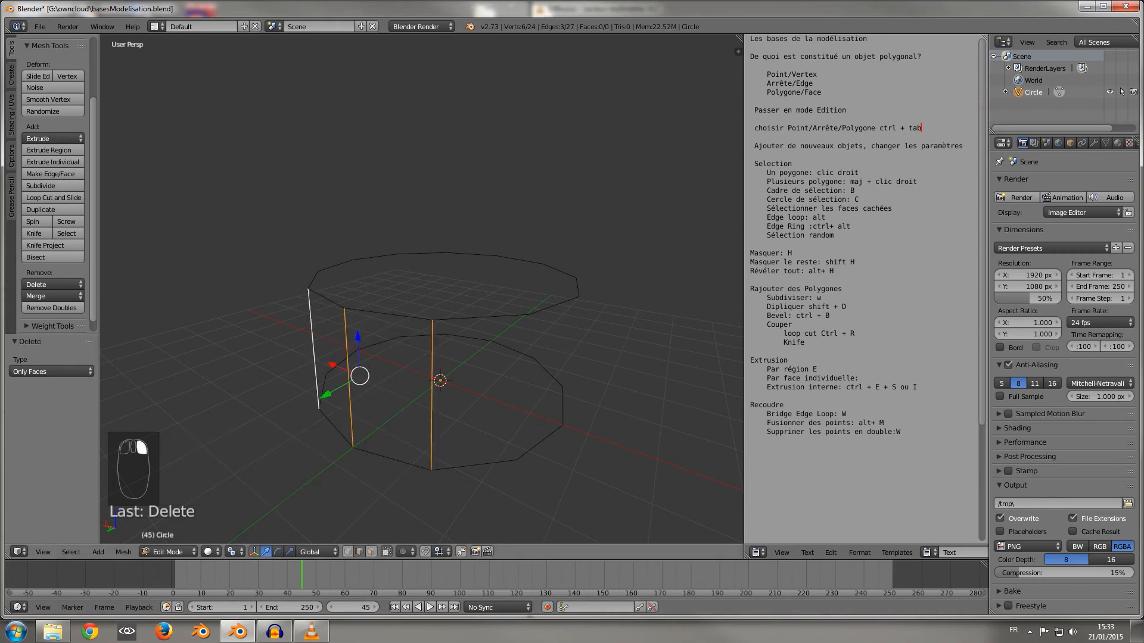
pyautogui.press('Delete')
pyautogui.click(280, 329)
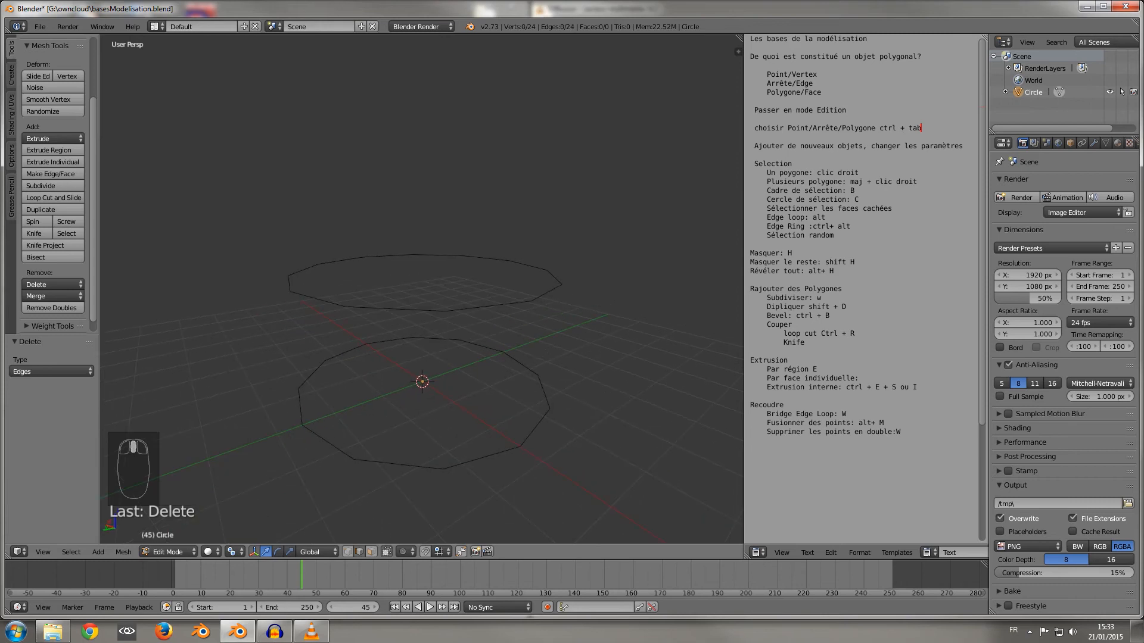
# Select the upper and lower circle loops and connect them with Bridge Edge Loops to form a cylinder wall.
pyautogui.keyDown('alt'); pyautogui.rightClick(395, 309); pyautogui.keyUp('alt')
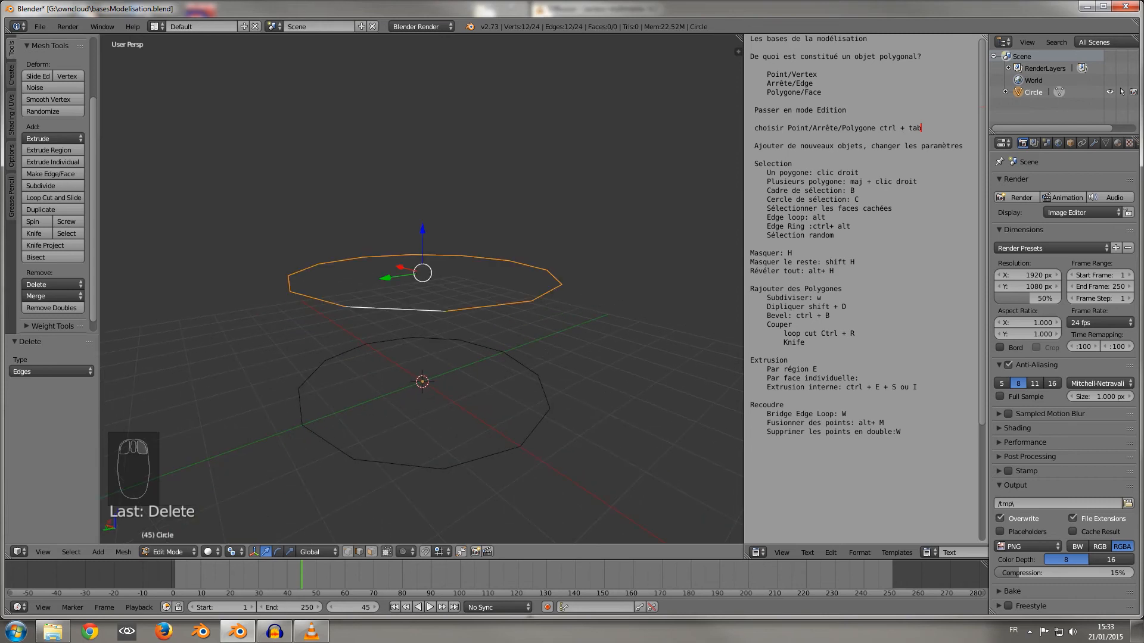
pyautogui.keyDown('alt'); pyautogui.keyDown('shift'); pyautogui.rightClick(482, 458); pyautogui.keyUp('shift'); pyautogui.keyUp('alt')
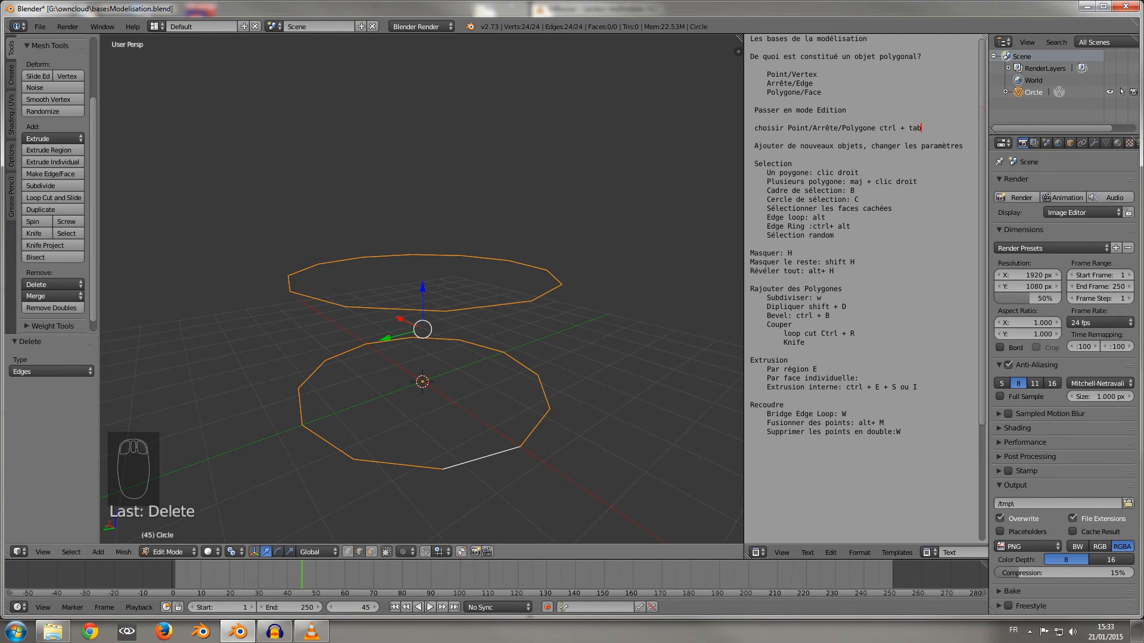
pyautogui.press('space')
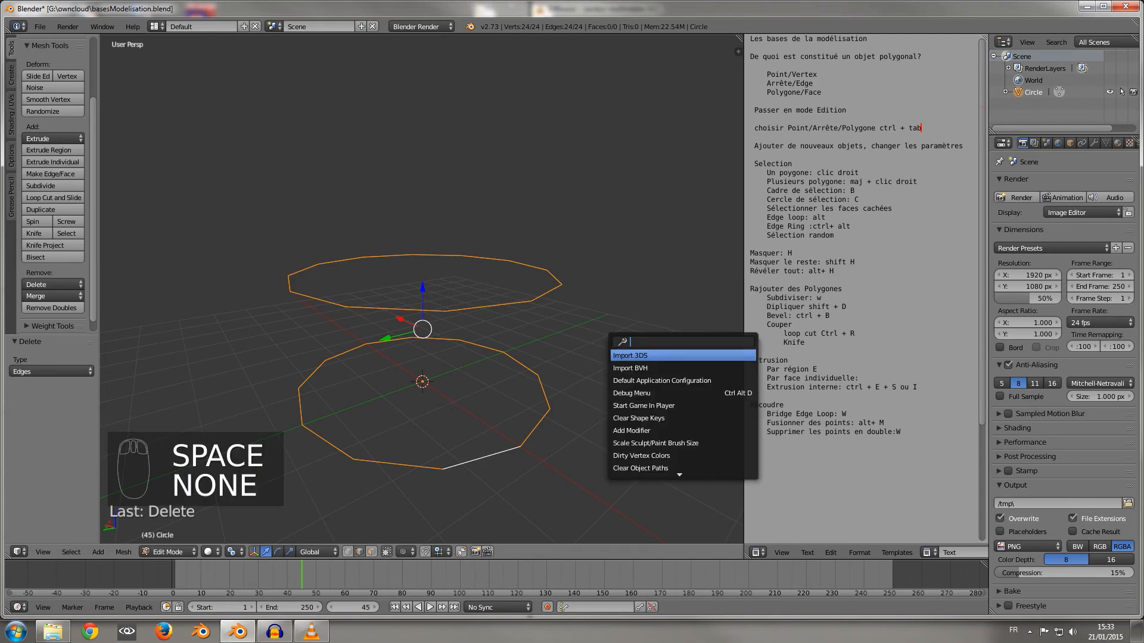
pyautogui.press('Escape')
pyautogui.press('w')
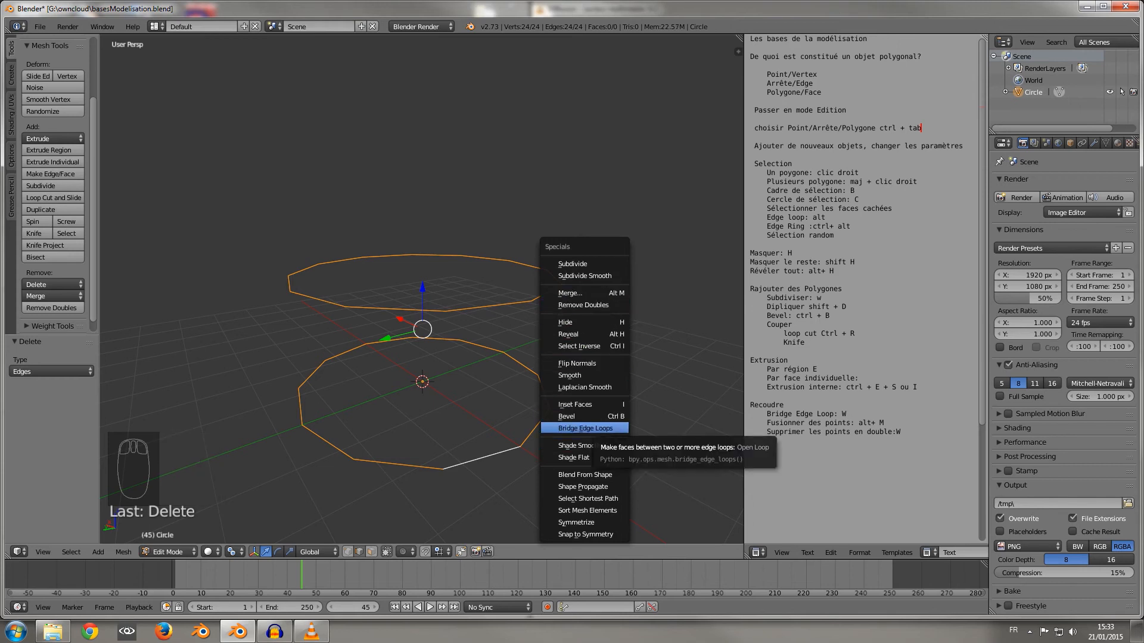
pyautogui.click(585, 428)
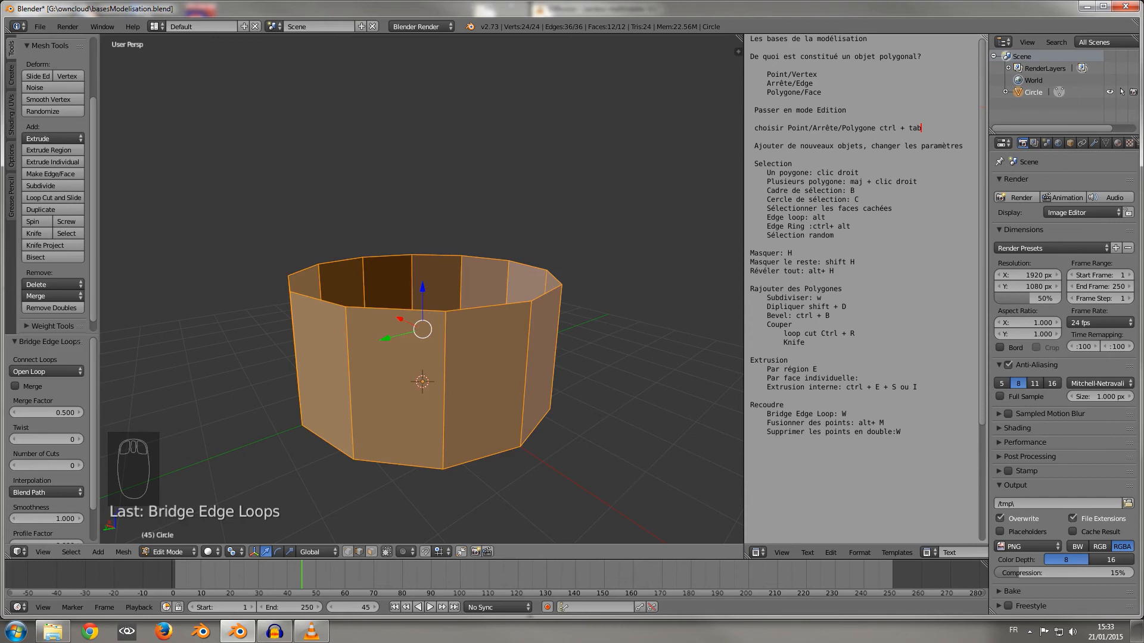
pyautogui.moveTo(537, 358); pyautogui.dragTo(596, 405, button='middle')
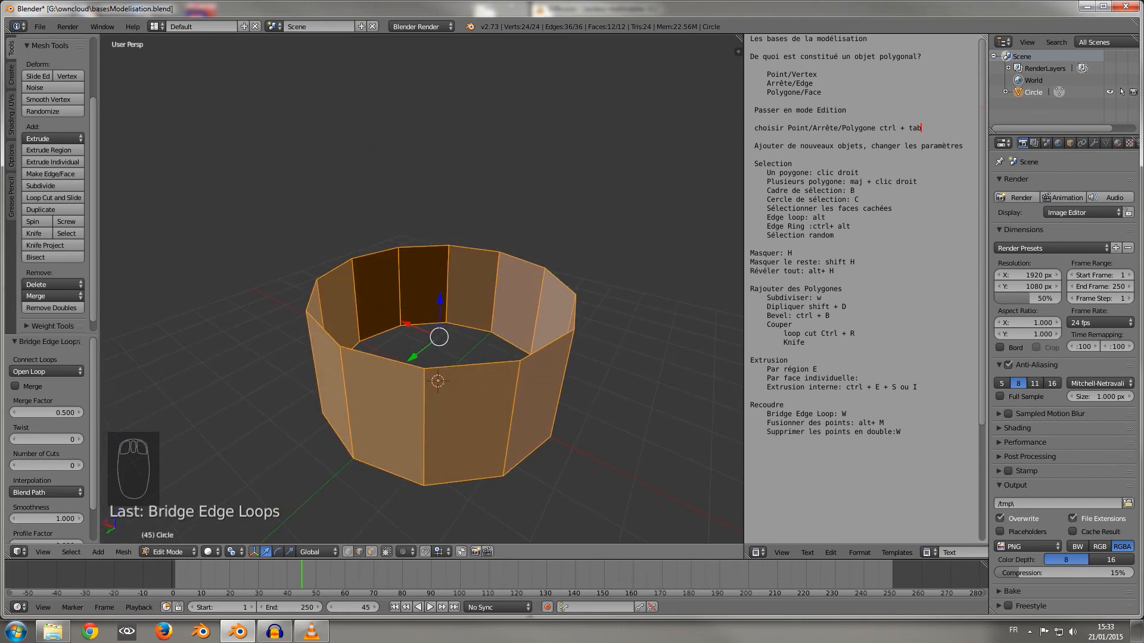
# In vertex selection mode, select the cylinder's top loop, extrude it in place, and raise it about 0.79 units along Z.
pyautogui.rightClick(477, 364)
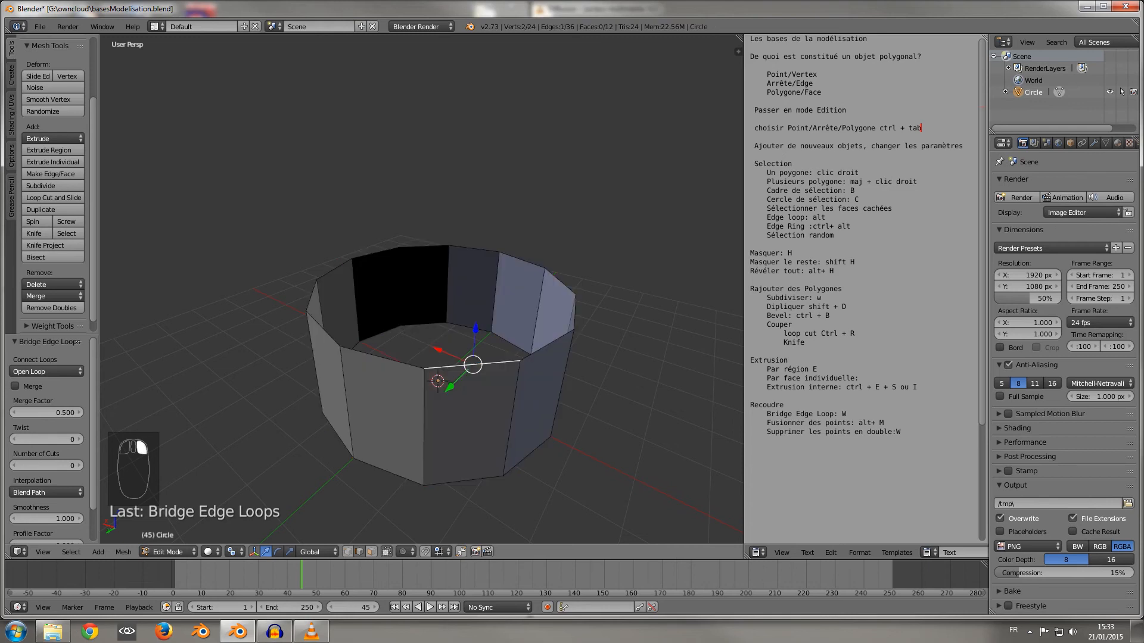
pyautogui.click(348, 552)
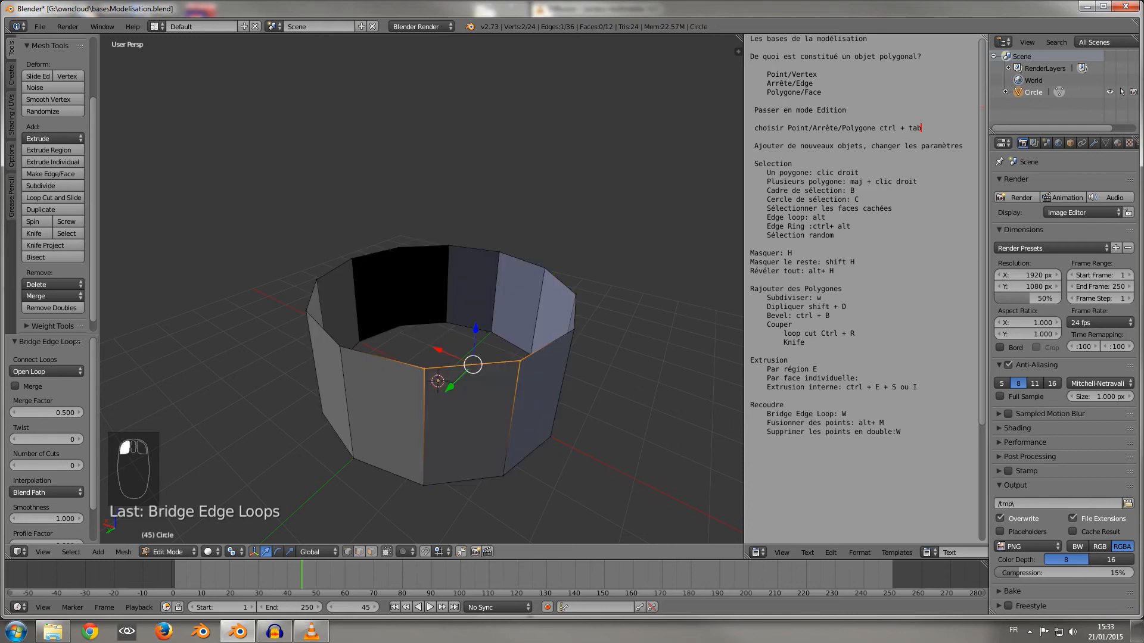
pyautogui.keyDown('alt'); pyautogui.rightClick(494, 363); pyautogui.keyUp('alt')
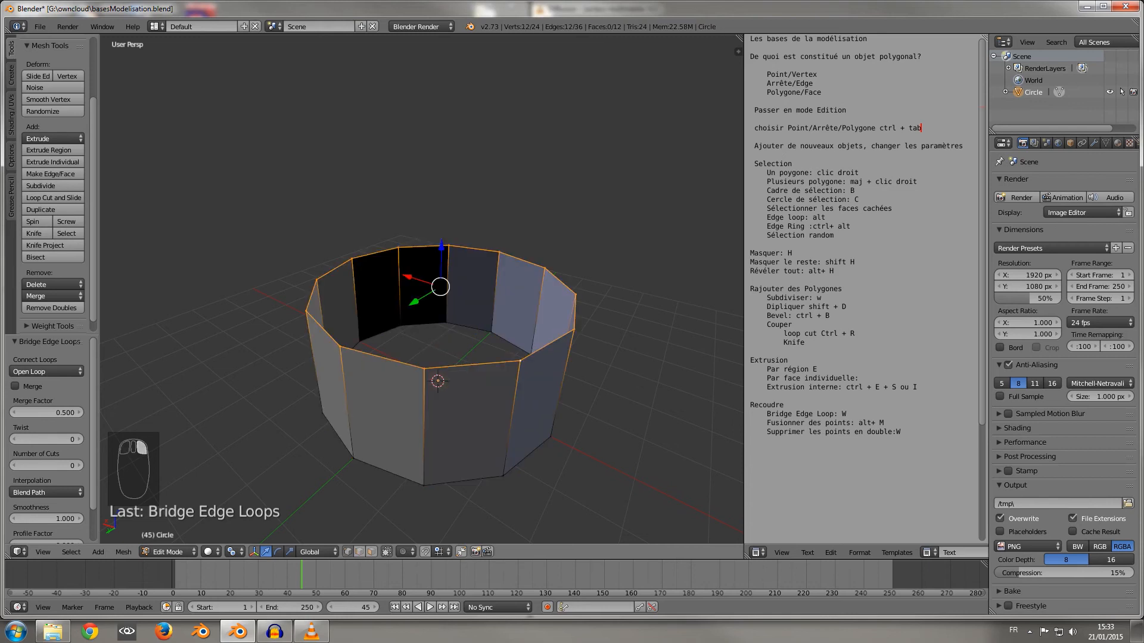
pyautogui.moveTo(494, 363); pyautogui.dragTo(524, 357, button='middle')
pyautogui.scroll(1, 524, 358)
pyautogui.press('e')
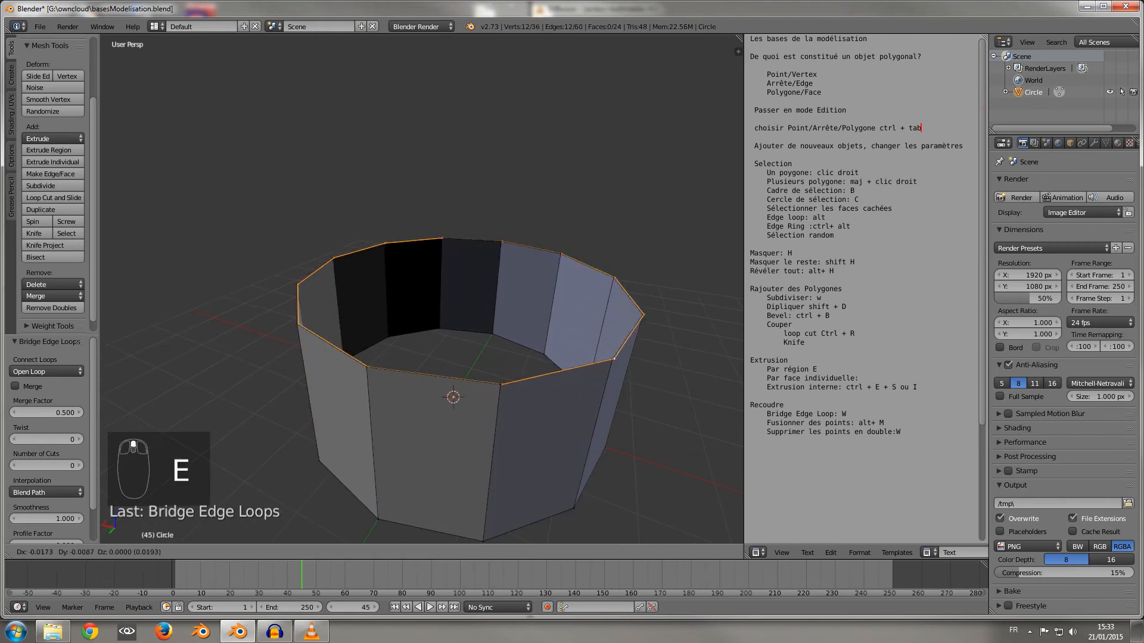
pyautogui.rightClick(527, 268)
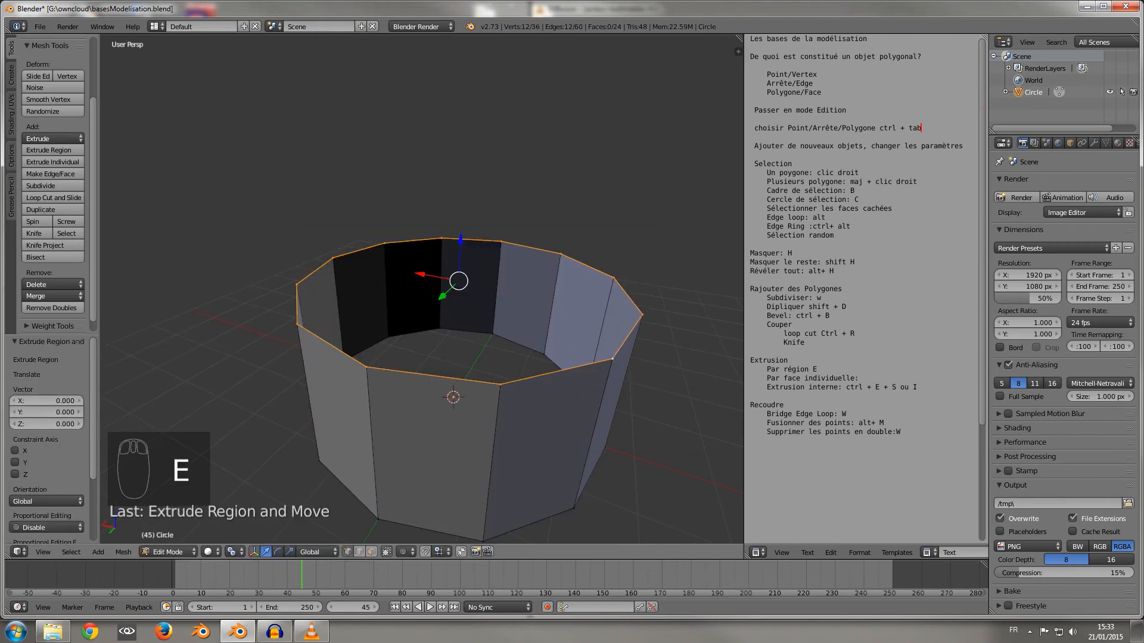
pyautogui.moveTo(460, 237); pyautogui.dragTo(463, 188)
# Scale the extruded top loop to about 0.162 and merge its vertices at their center to close the roof.
pyautogui.press('s')
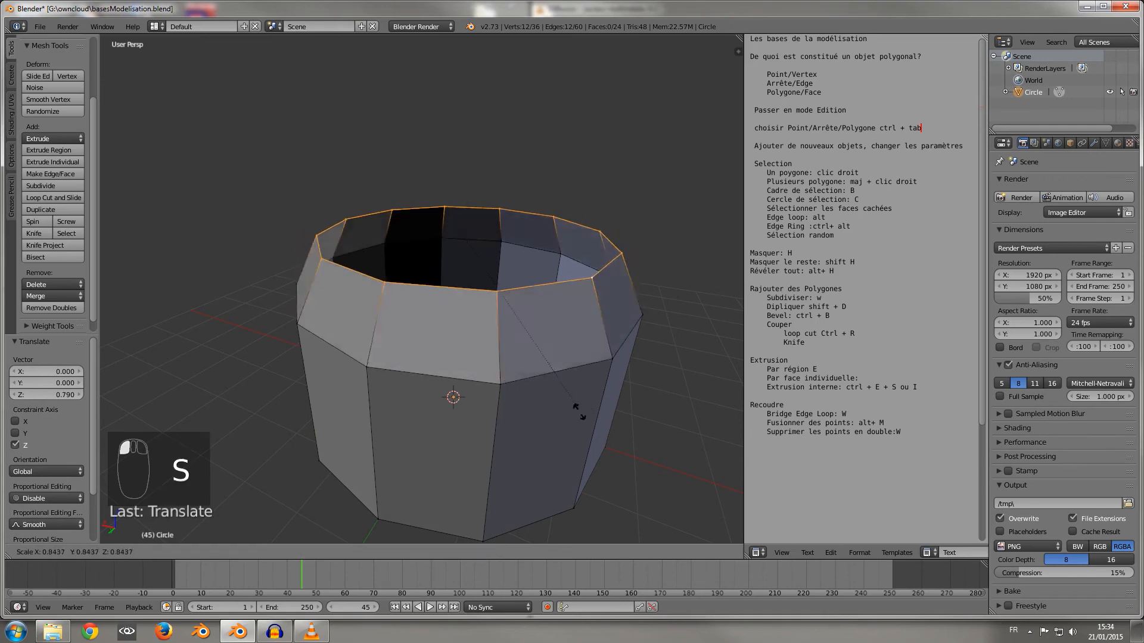
pyautogui.click(441, 272)
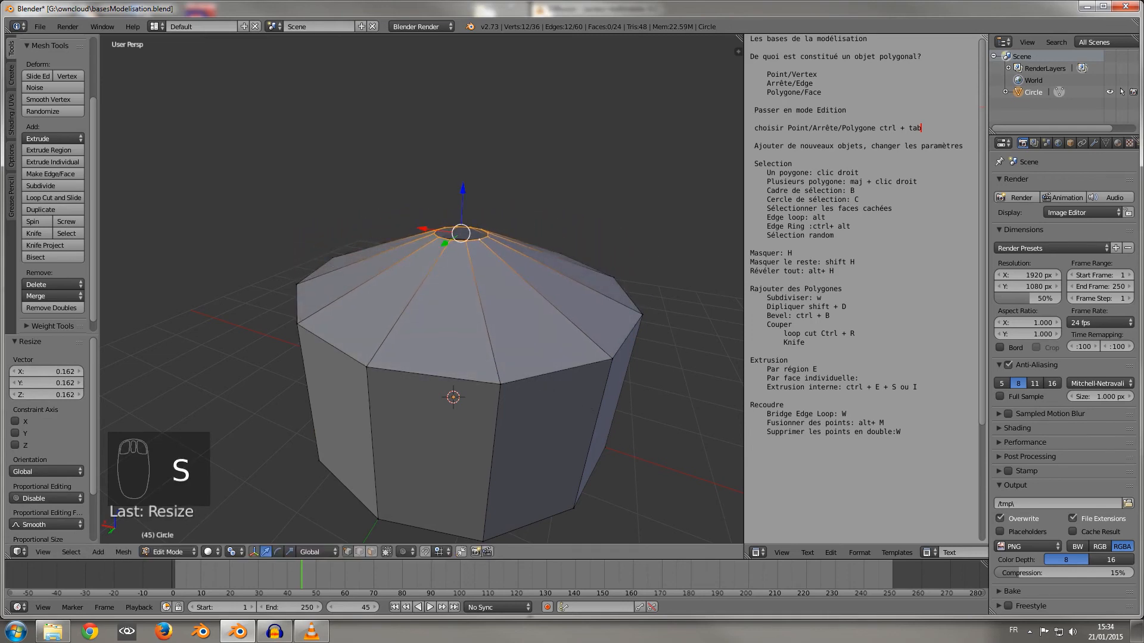
pyautogui.scroll(4, 421, 291)
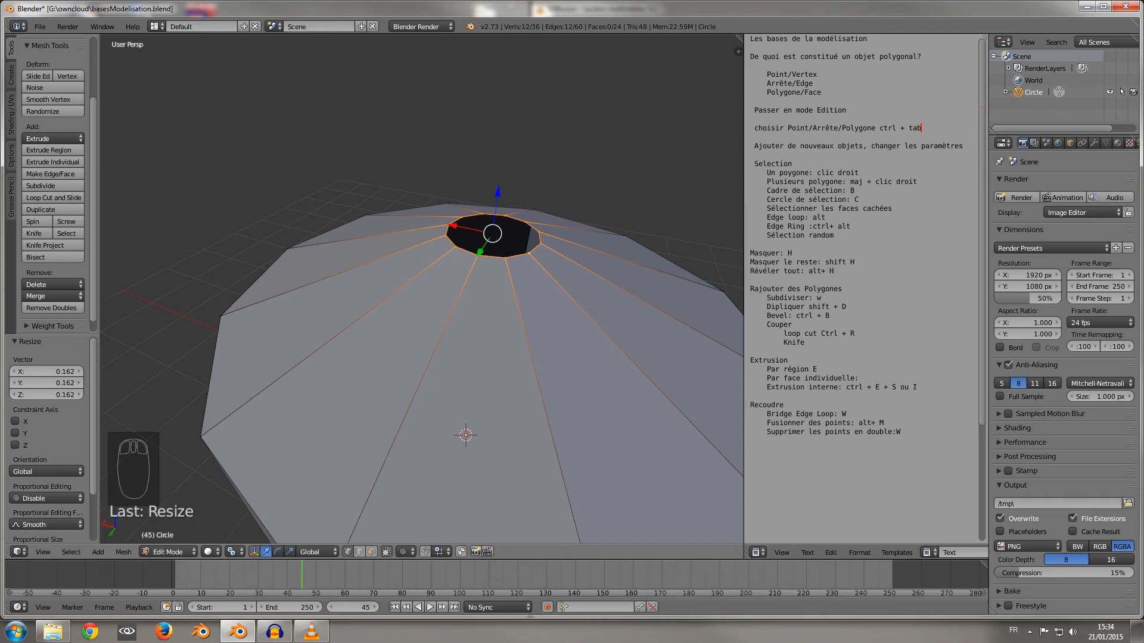
pyautogui.hotkey('alt', 'm')
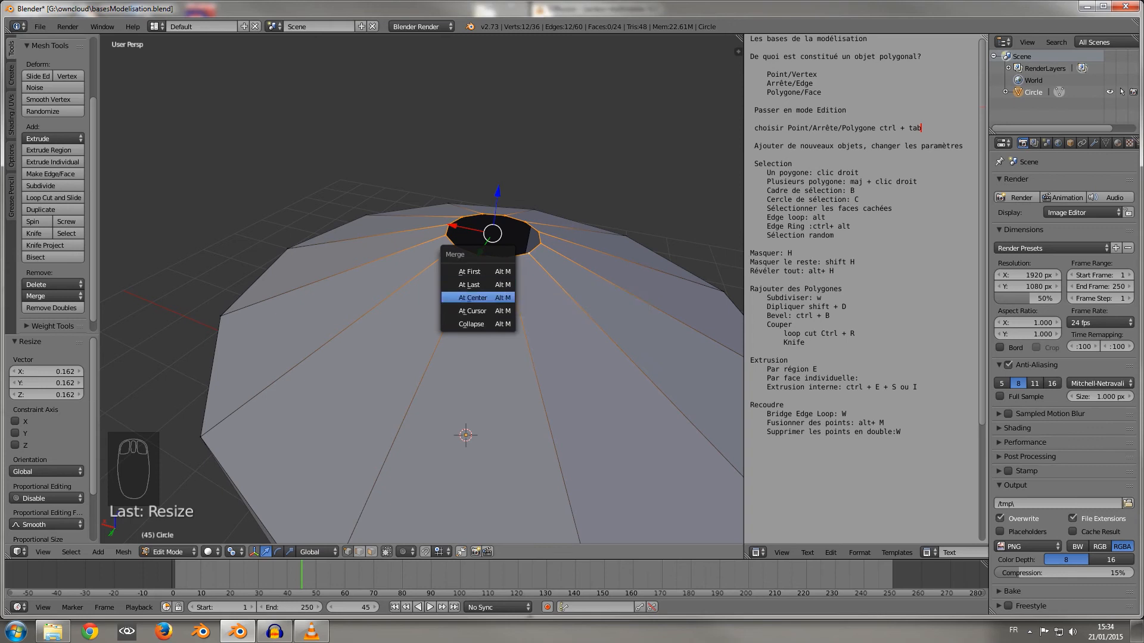
pyautogui.click(472, 297)
pyautogui.scroll(-6, 473, 297)
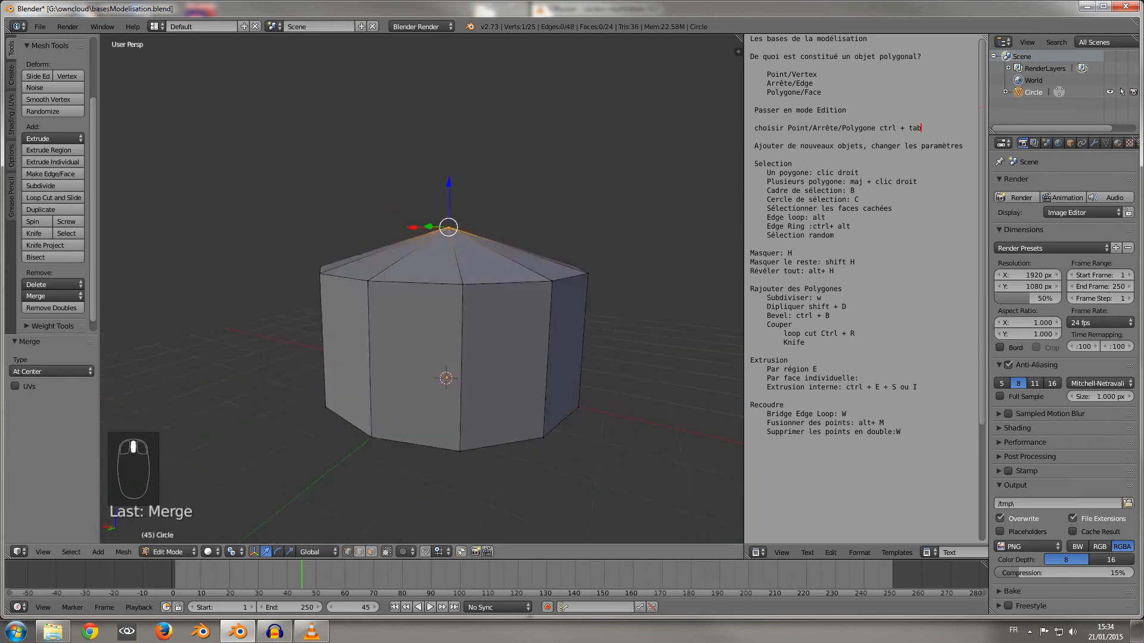
# Undo the center merge and scale the roof's top vertex loop to 0 instead.
pyautogui.moveTo(472, 298); pyautogui.dragTo(492, 379, button='middle')
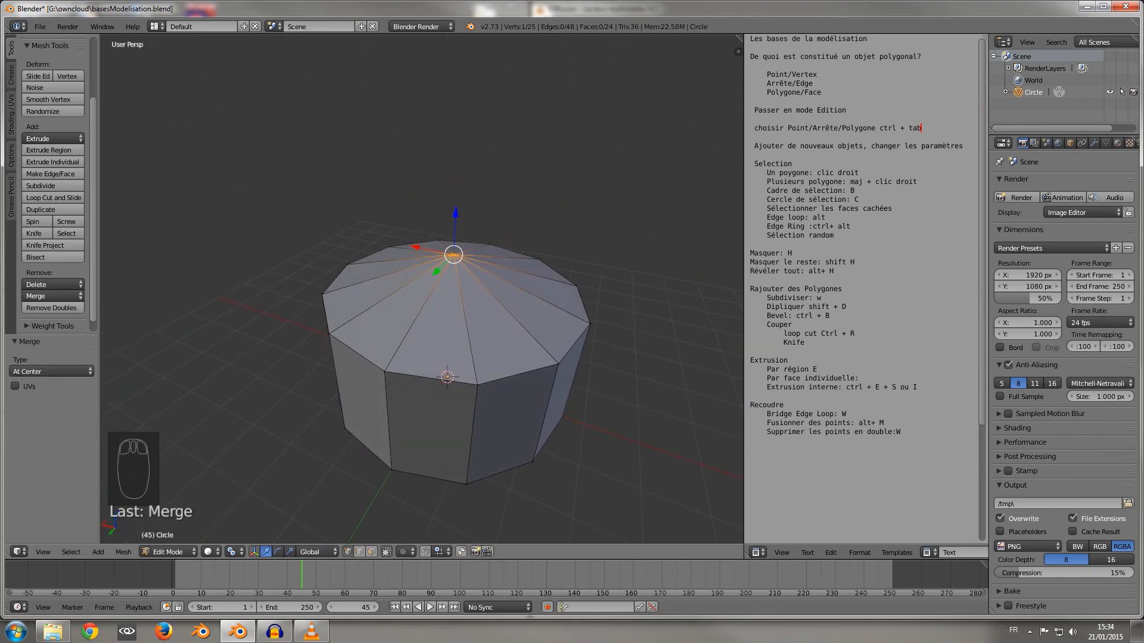
pyautogui.hotkey('ctrl', 'z')
pyautogui.scroll(5, 422, 289)
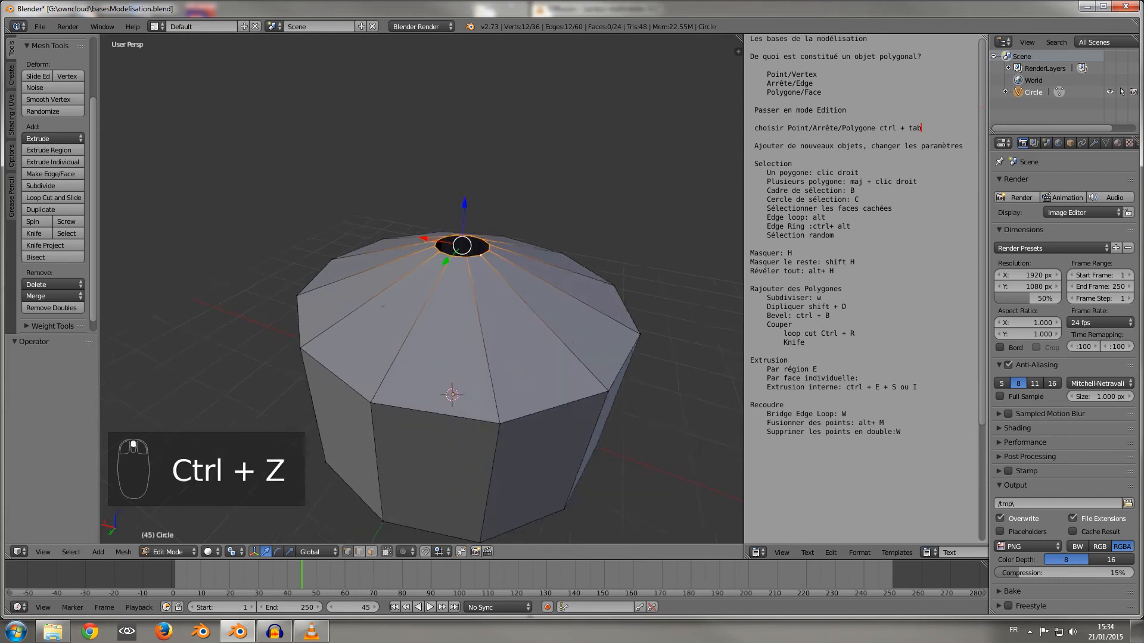
pyautogui.press('s')
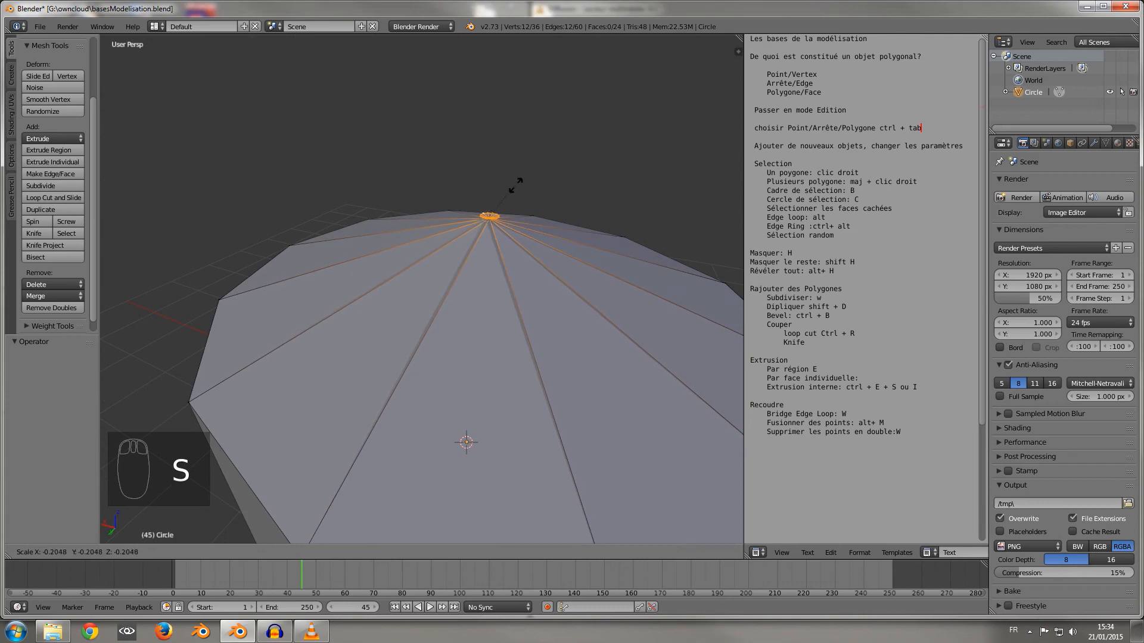
pyautogui.rightClick(573, 199)
pyautogui.press('s')
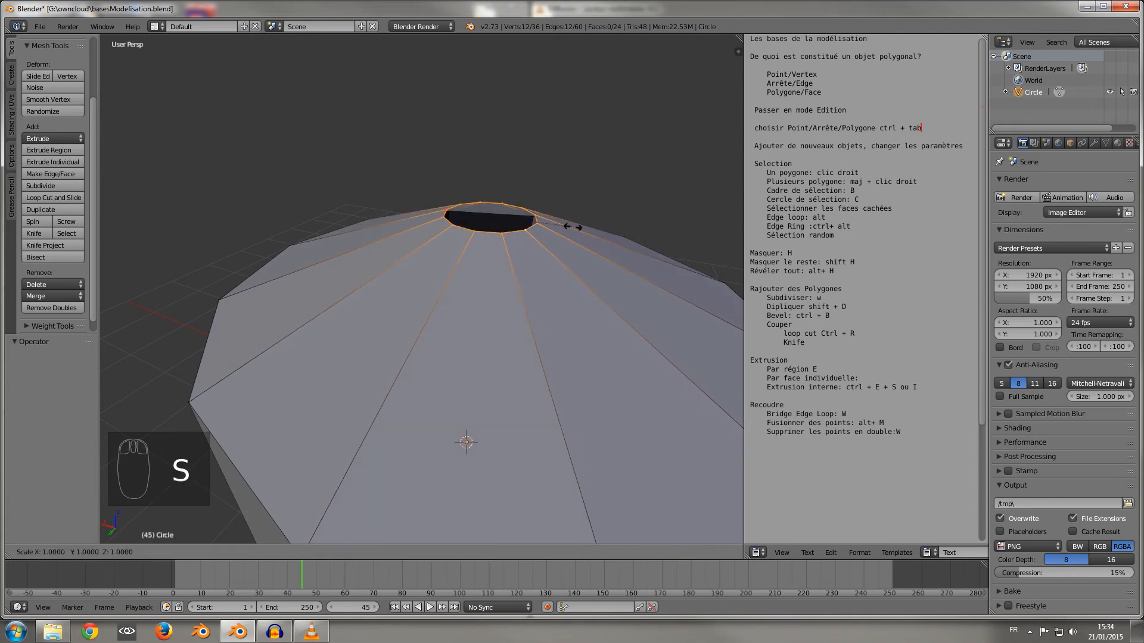
pyautogui.press('0')
pyautogui.press('Return')
pyautogui.moveTo(567, 224); pyautogui.dragTo(499, 222, button='middle')
pyautogui.scroll(2, 542, 275)
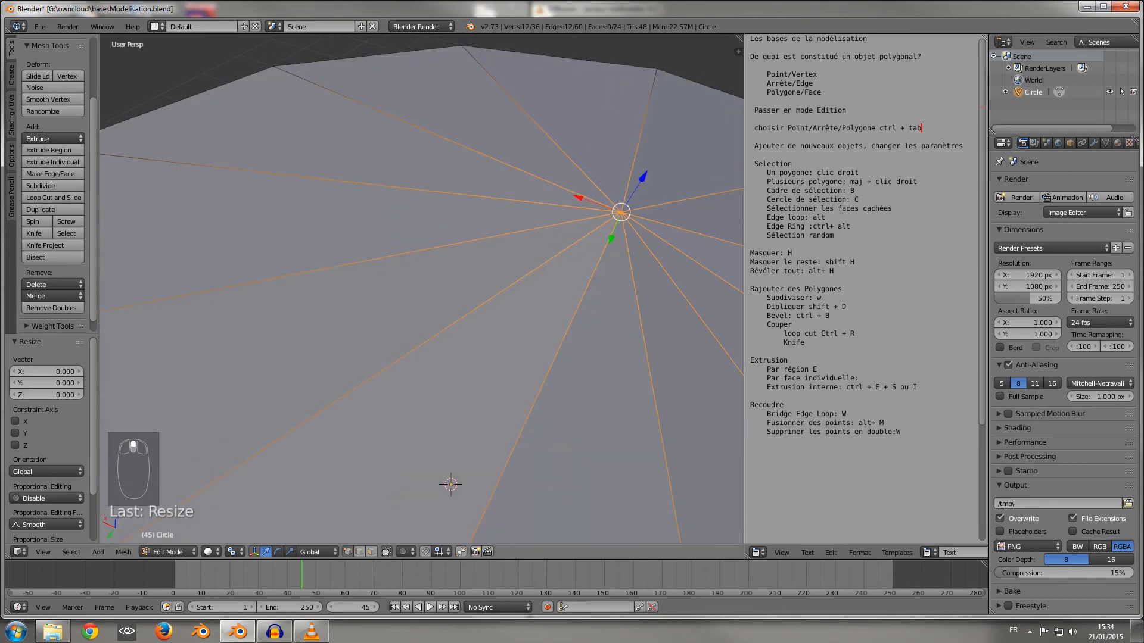
# Try moving a single vertex at the roof apex 0.05 along X and 0.084 along Y, and undo both moves.
pyautogui.rightClick(620, 213)
pyautogui.moveTo(578, 197); pyautogui.dragTo(539, 183)
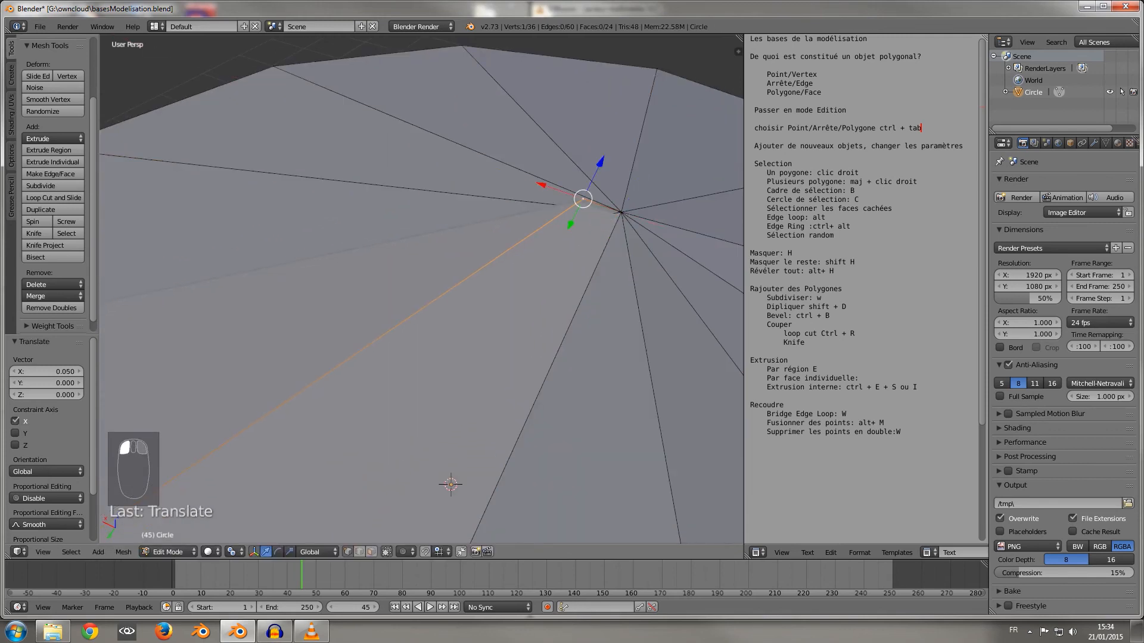
pyautogui.moveTo(567, 225); pyautogui.dragTo(545, 263)
pyautogui.moveTo(545, 262); pyautogui.dragTo(480, 263, button='middle')
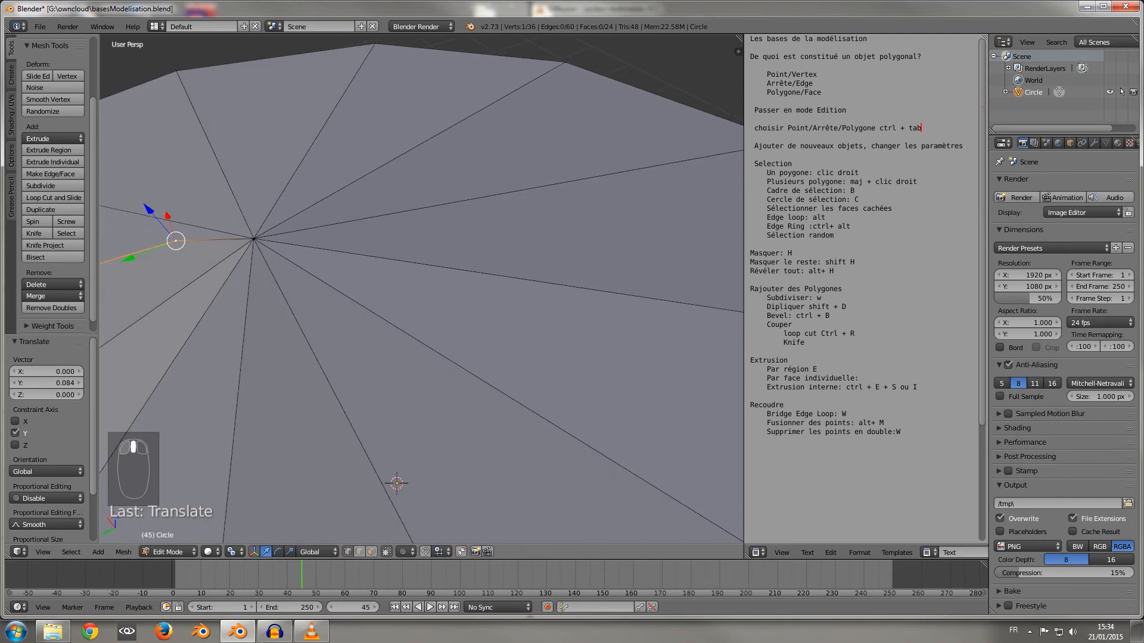
pyautogui.hotkey('ctrl', 'z')
pyautogui.hotkey('ctrl', 'z')
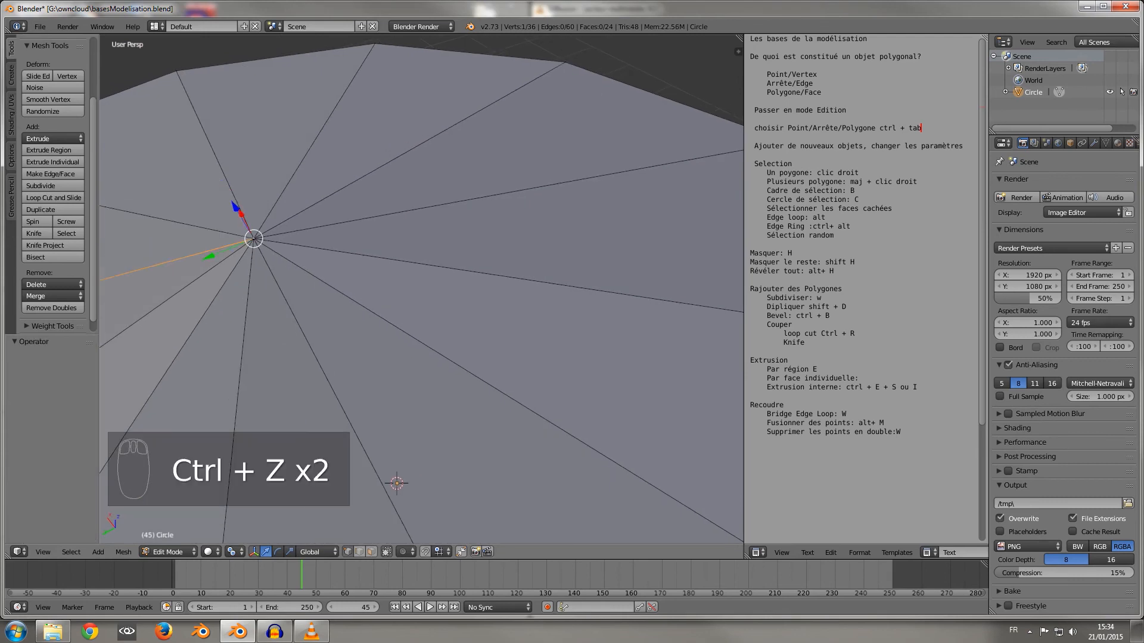
# In wireframe display with the transform properties shown, box-select the coincident vertices at the roof apex and merge them with Remove Doubles.
pyautogui.moveTo(480, 263); pyautogui.dragTo(465, 343, button='middle')
pyautogui.press('z')
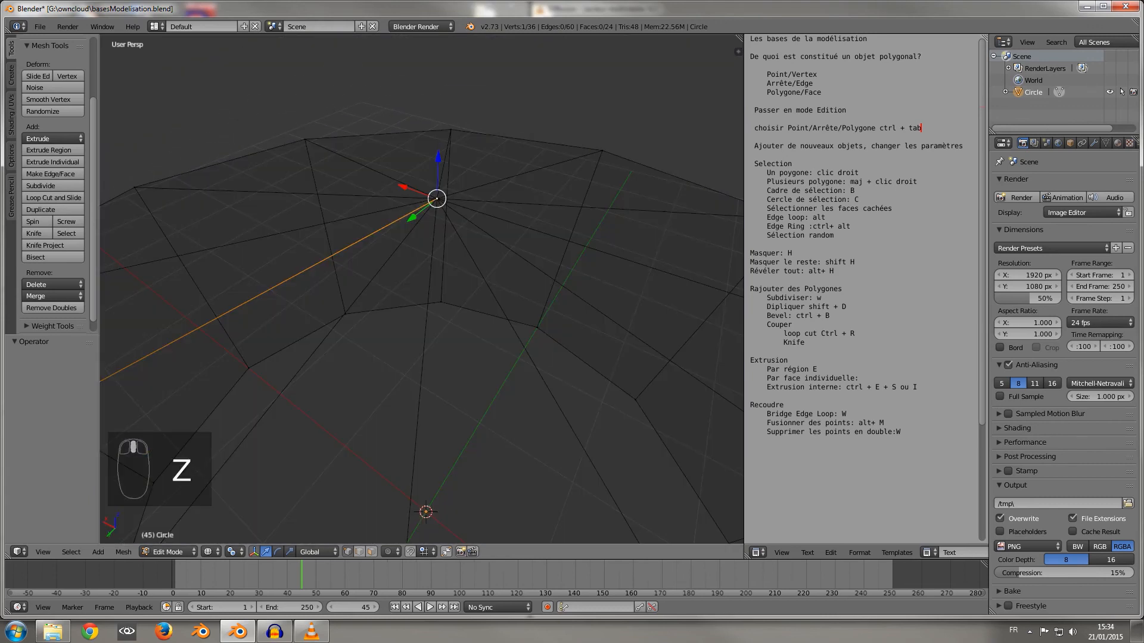
pyautogui.press('n')
pyautogui.press('b')
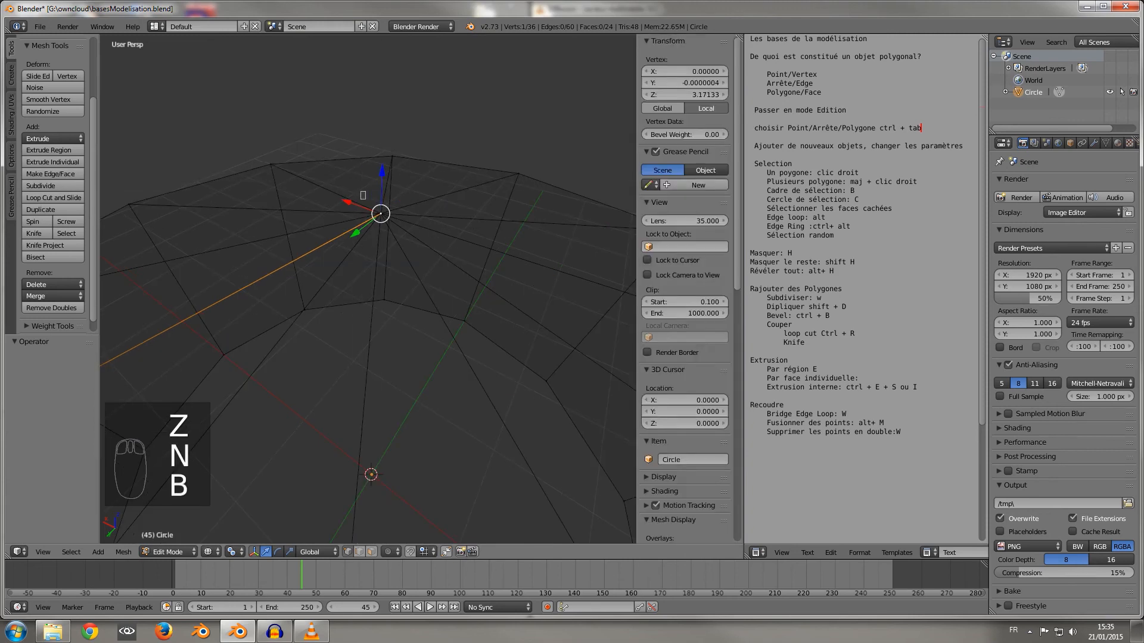
pyautogui.moveTo(359, 191); pyautogui.dragTo(397, 221)
pyautogui.scroll(4, 368, 288)
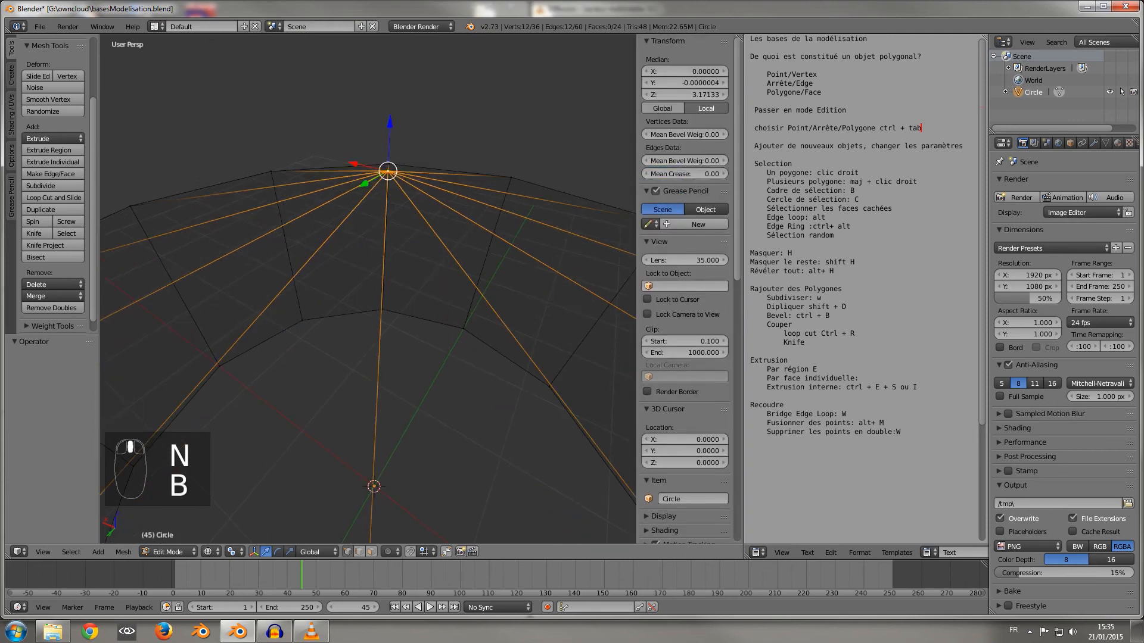
pyautogui.scroll(-4, 369, 289)
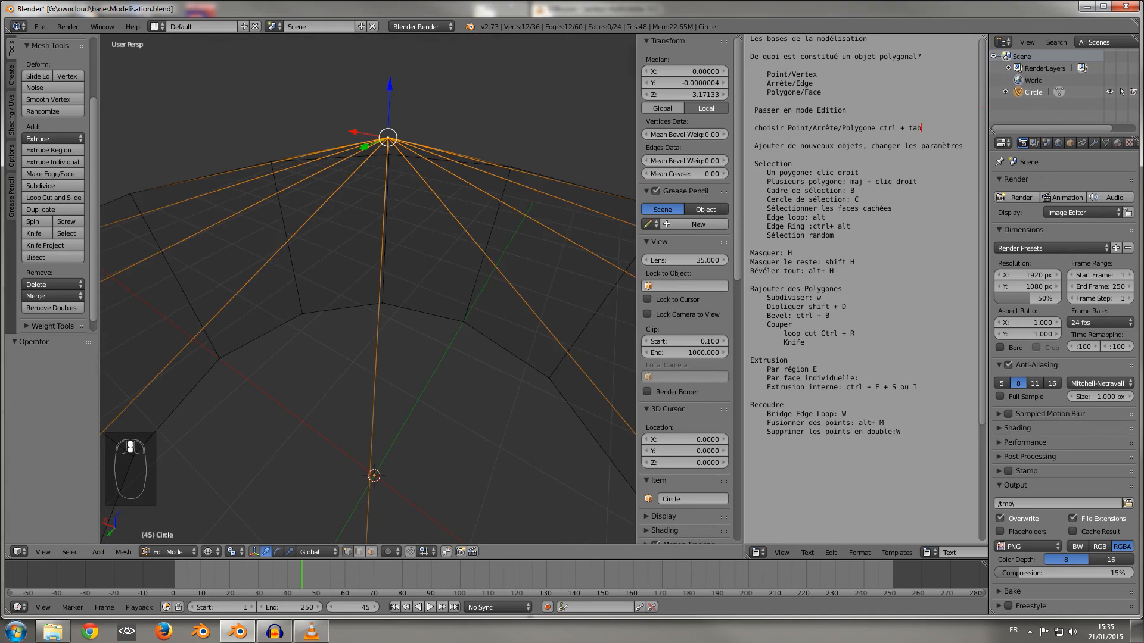
pyautogui.press('w')
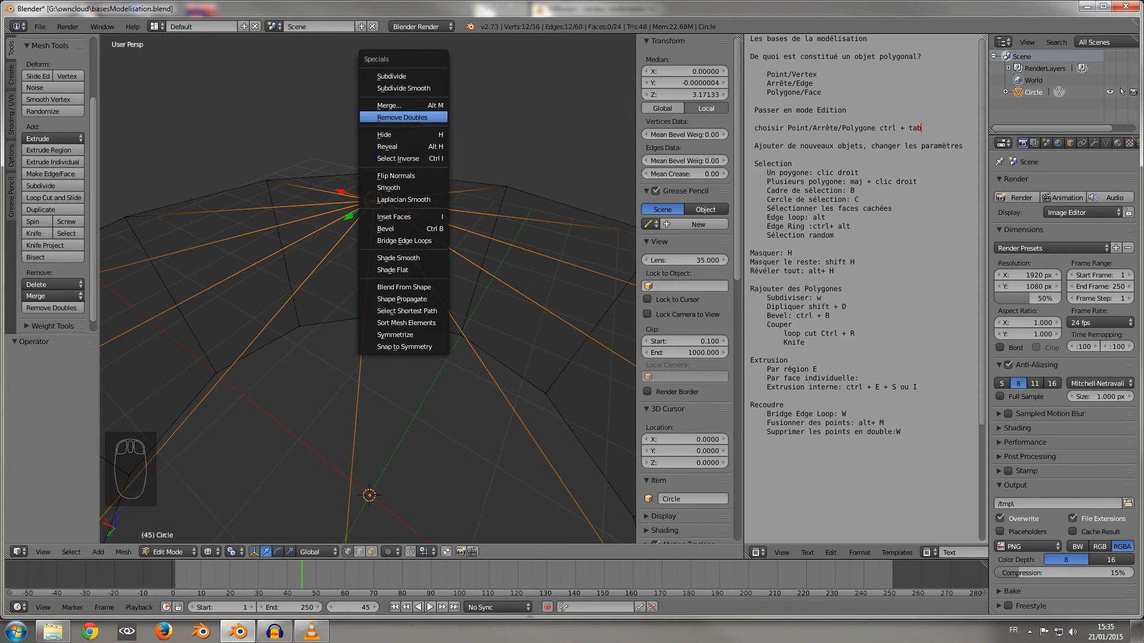
pyautogui.click(402, 118)
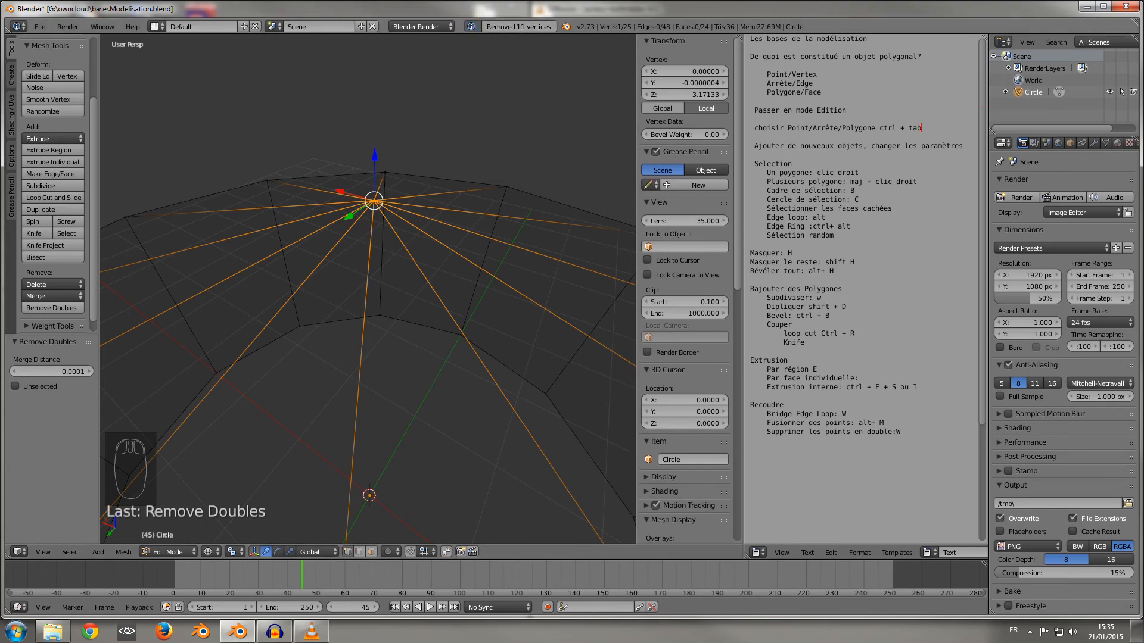
pyautogui.scroll(-6, 368, 286)
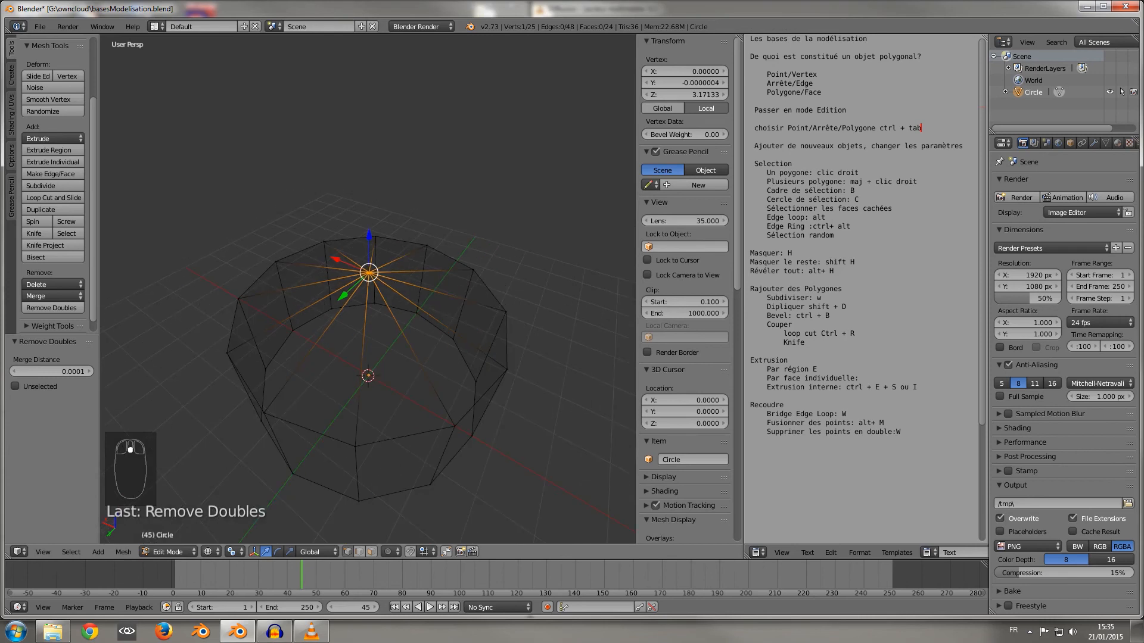
# Check the mesh by alternating between Object and Edit Mode, restore solid shading, and end in Edit Mode.
pyautogui.press('Tab')
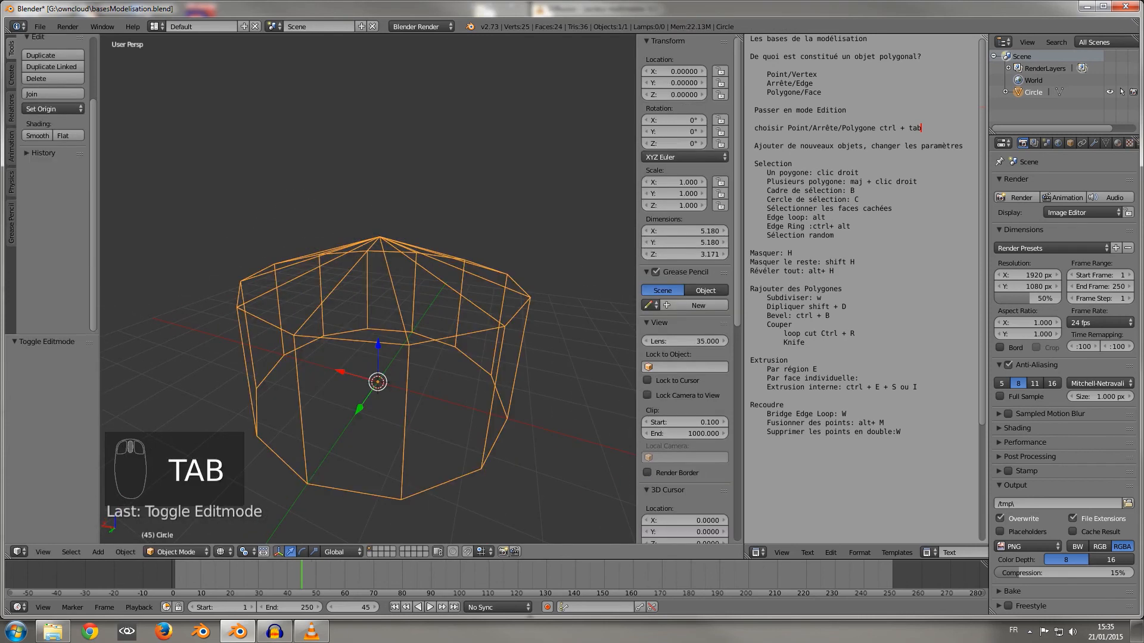
pyautogui.scroll(2, 382, 381)
pyautogui.scroll(-1, 381, 357)
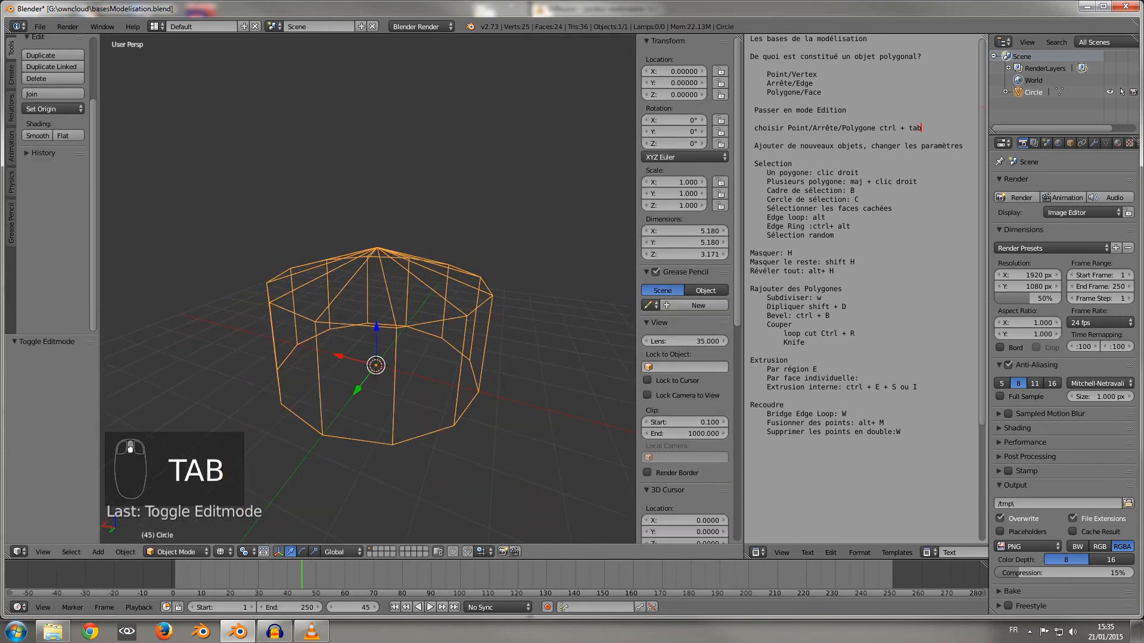
pyautogui.scroll(-3, 381, 357)
pyautogui.press('Tab')
pyautogui.press('Tab')
pyautogui.press('Tab')
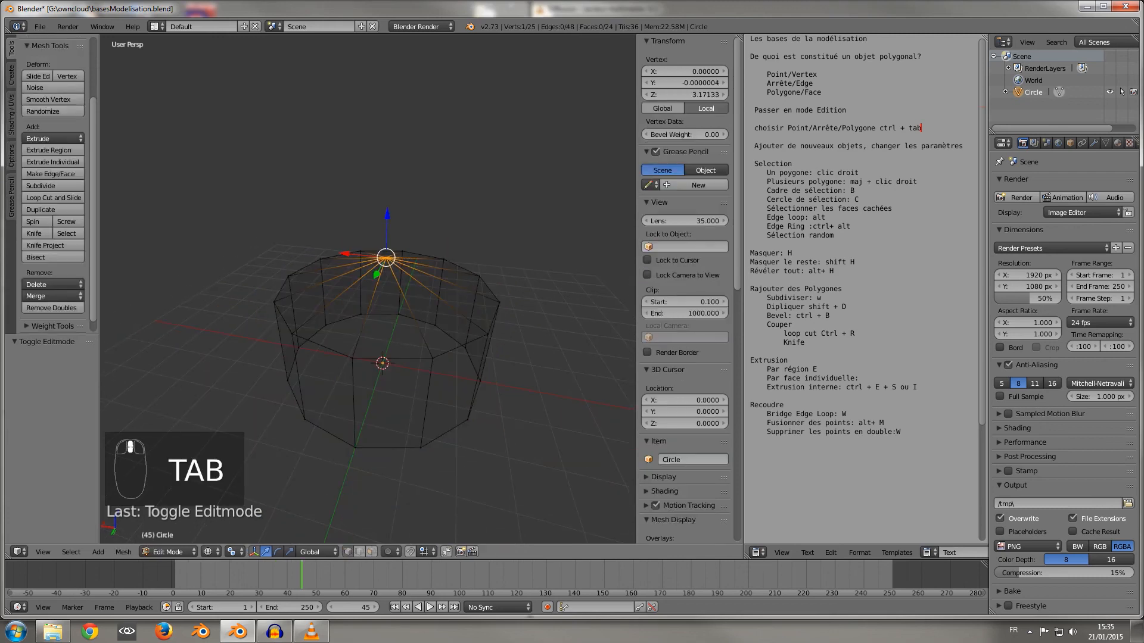
pyautogui.press('Tab')
pyautogui.press('Tab')
pyautogui.moveTo(381, 358); pyautogui.dragTo(382, 334, button='middle')
pyautogui.press('z')
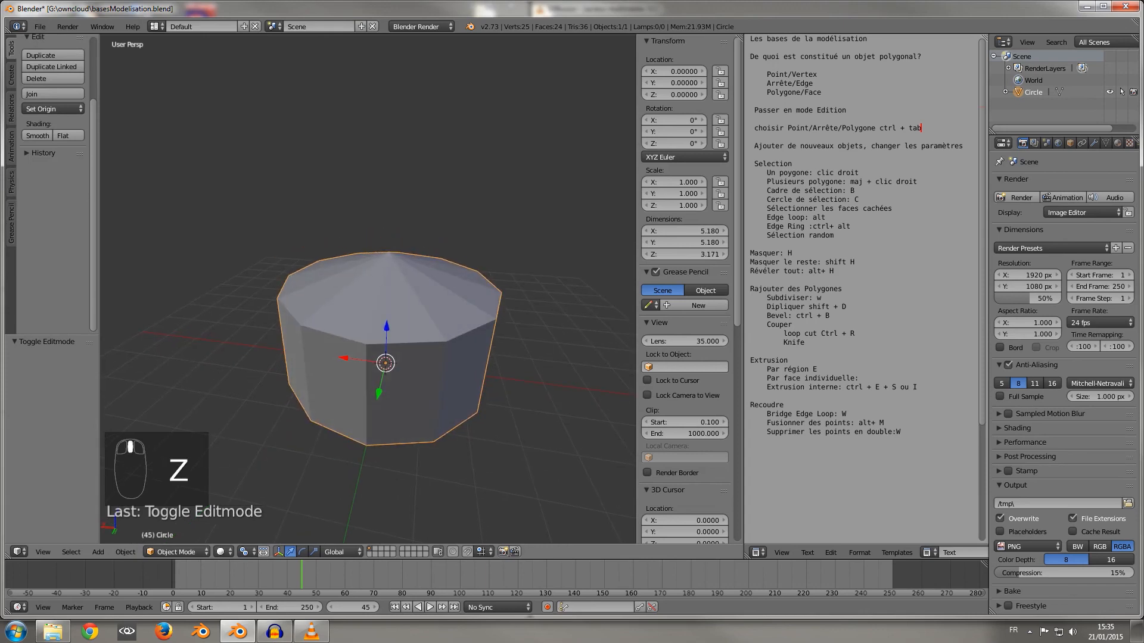
pyautogui.press('Tab')
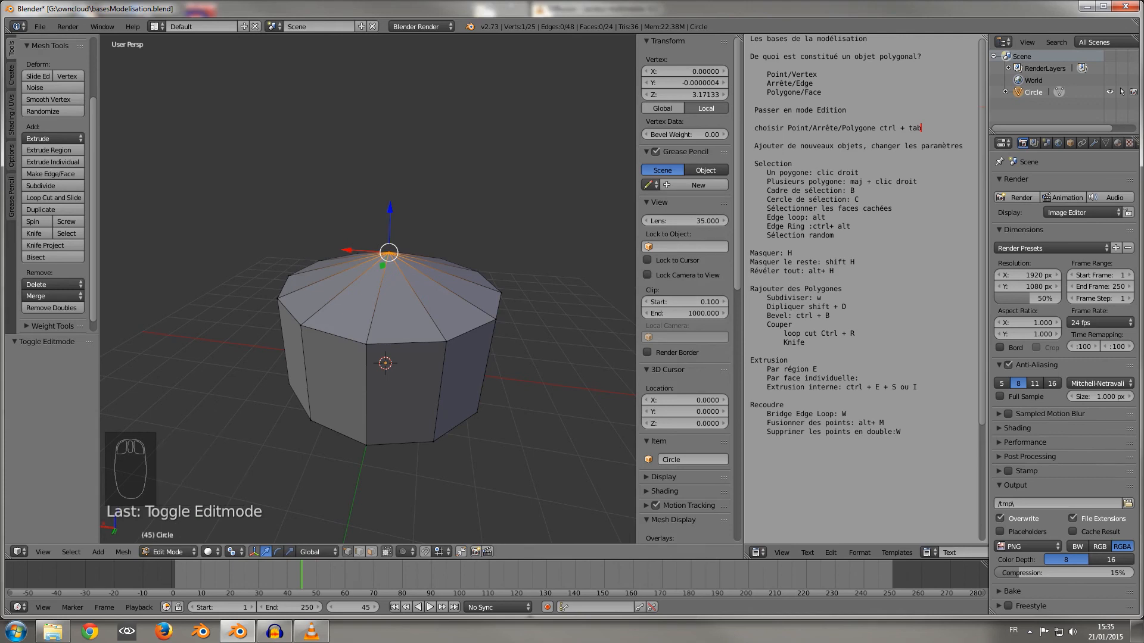
# Review the deletion options for the selected roof apex vertex.
pyautogui.press('x')
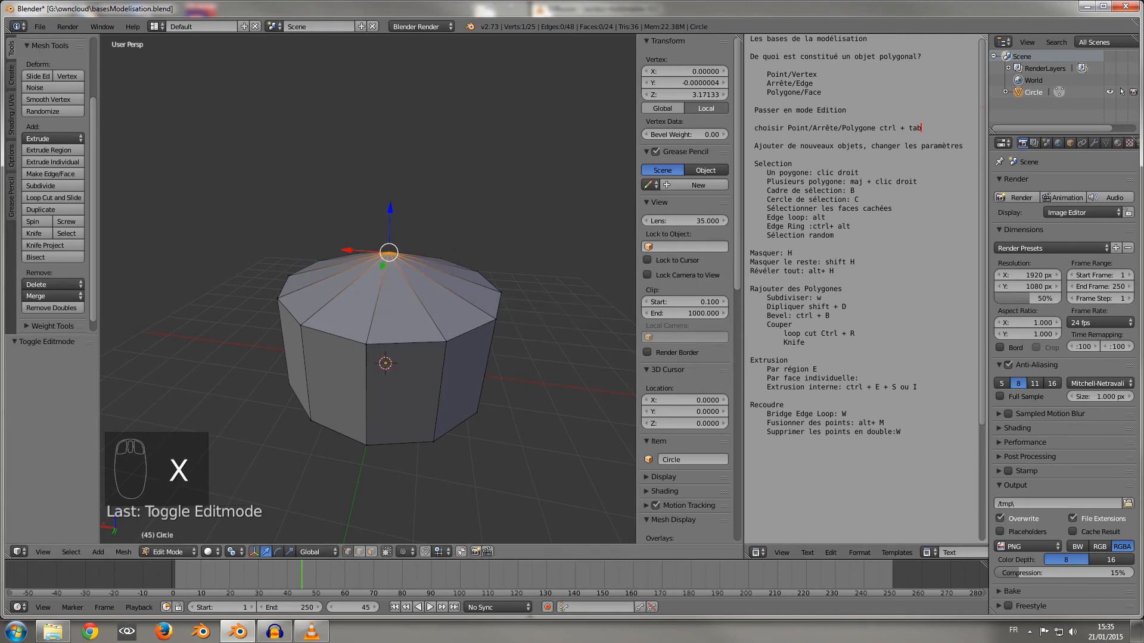
pyautogui.press('Delete')
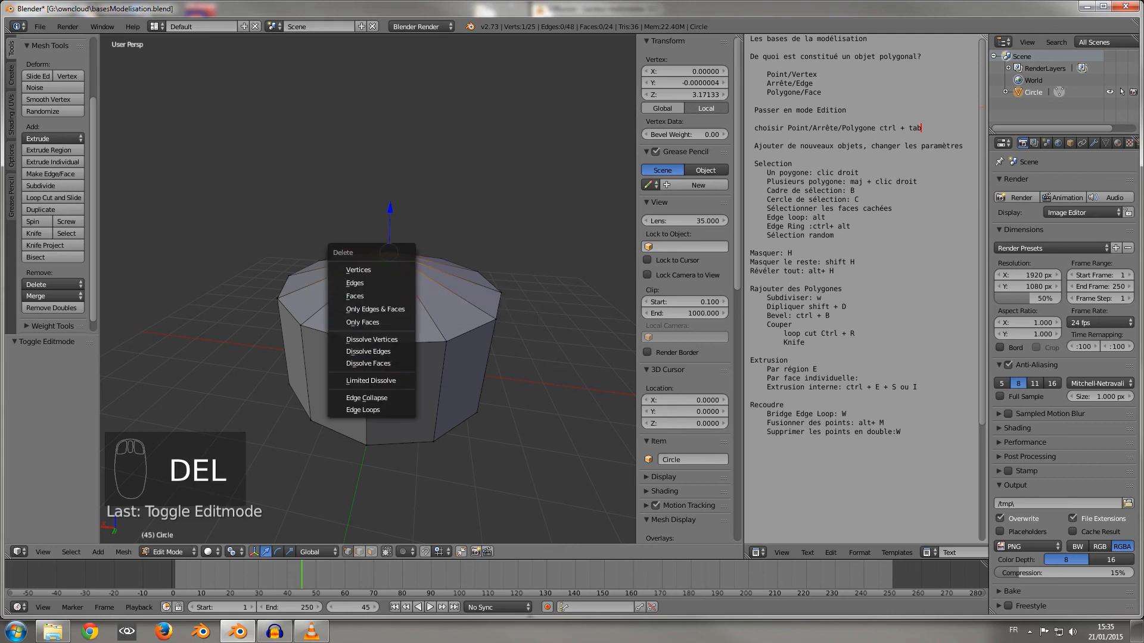
pyautogui.scroll(3, 367, 292)
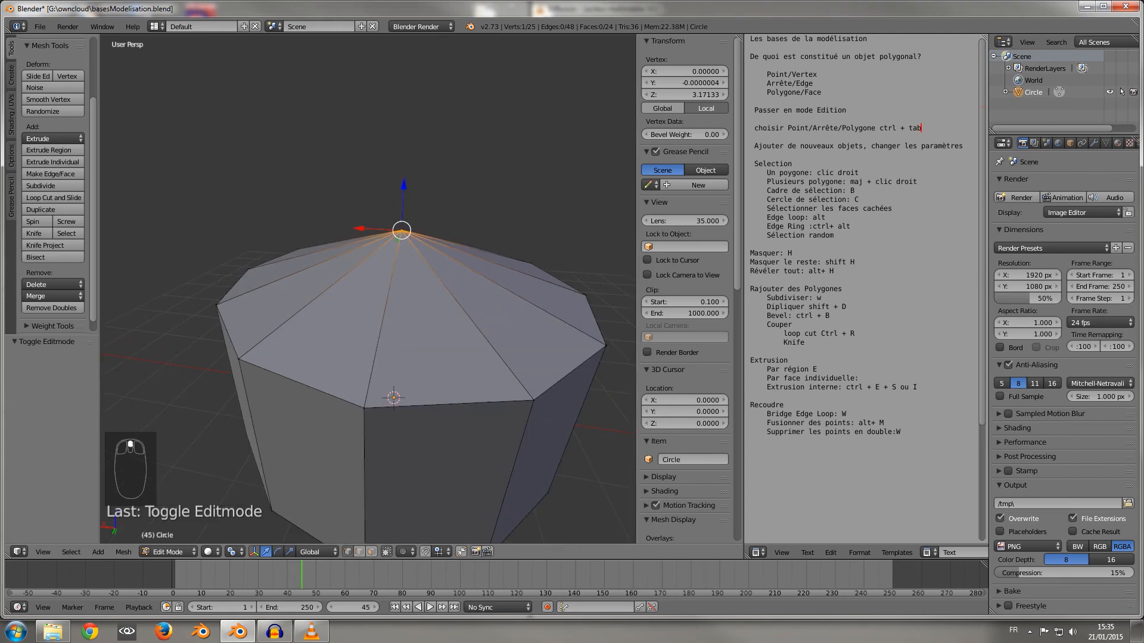
pyautogui.moveTo(368, 292); pyautogui.dragTo(365, 321, button='middle')
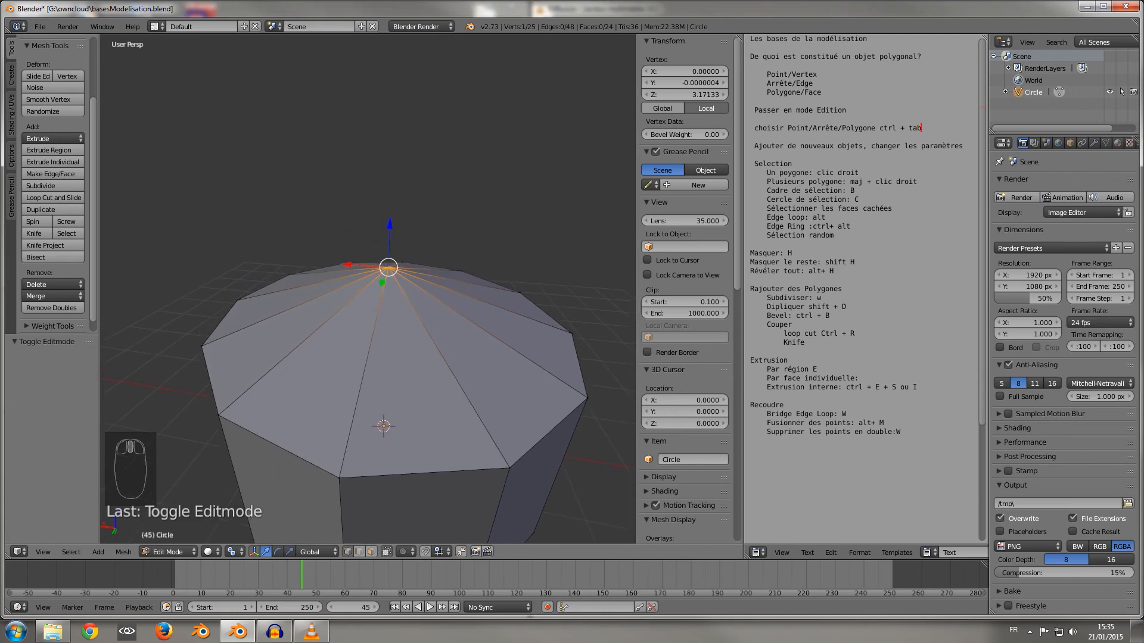
# In face selection mode, select the cylinder's loop of side faces and delete it with the Vertices option.
pyautogui.click(371, 552)
pyautogui.keyDown('alt'); pyautogui.rightClick(341, 509); pyautogui.keyUp('alt')
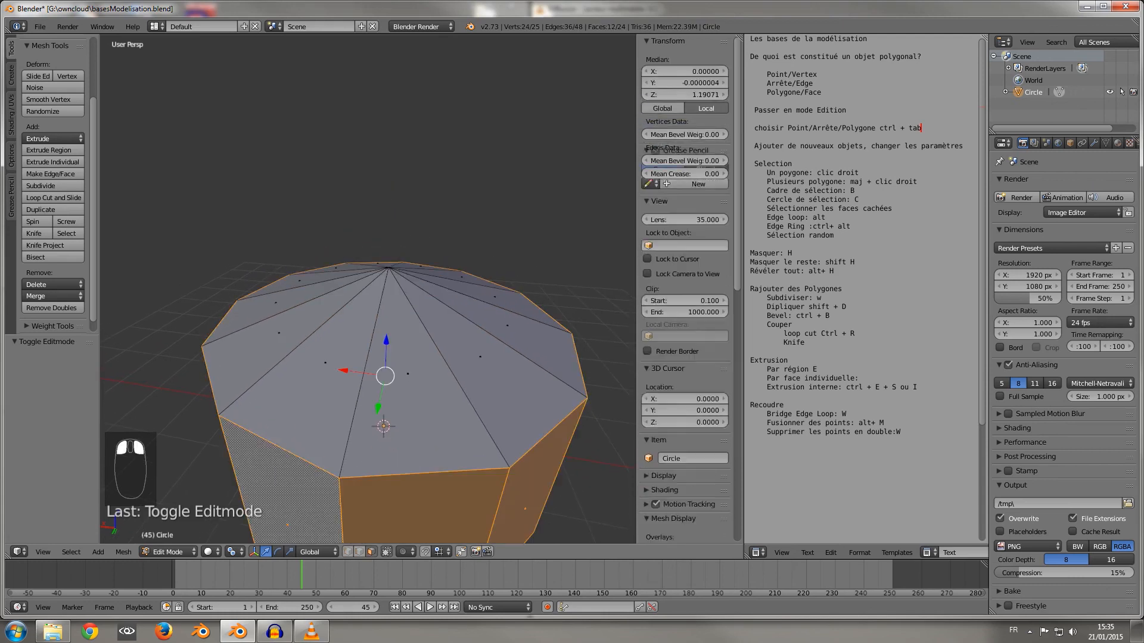
pyautogui.scroll(-2, 340, 510)
pyautogui.moveTo(341, 509); pyautogui.dragTo(335, 474, button='middle')
pyautogui.scroll(1, 382, 369)
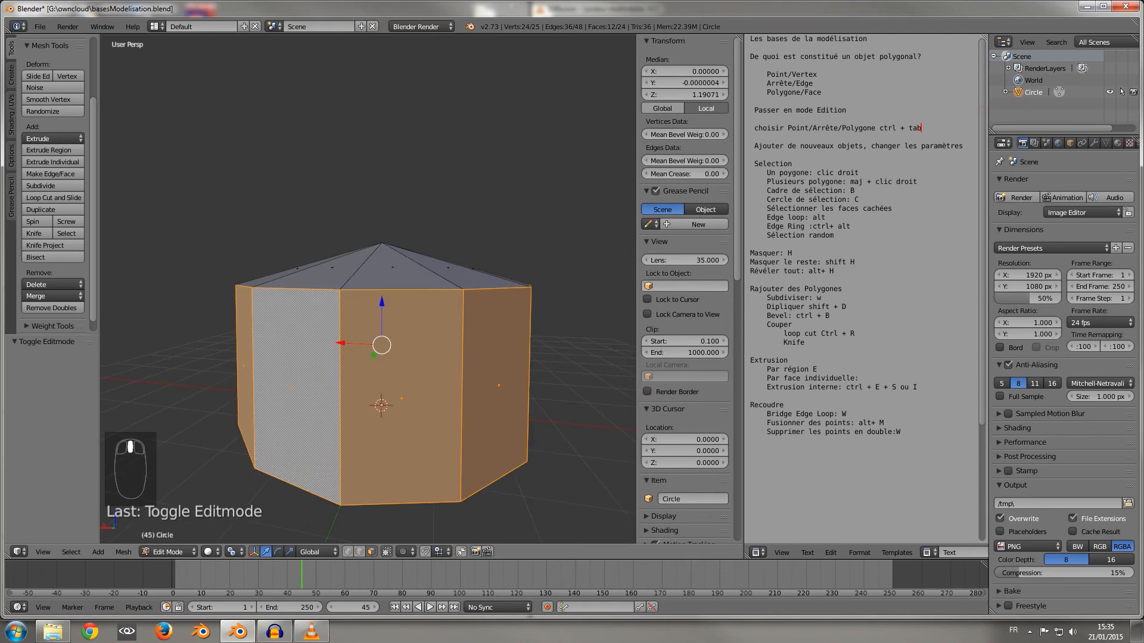
pyautogui.press('Delete')
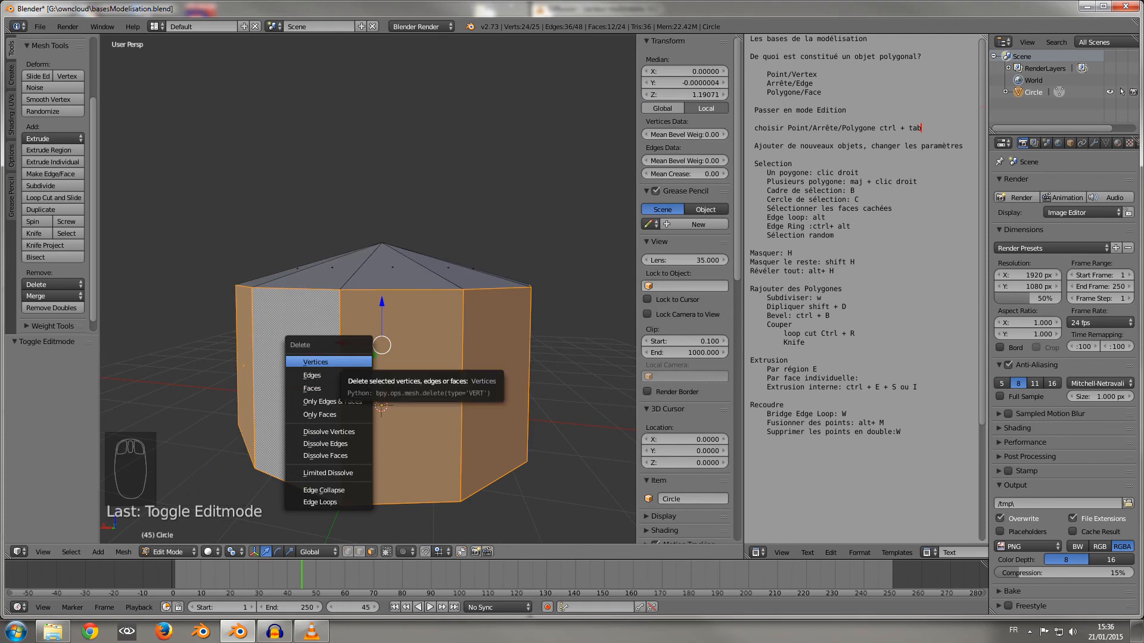
pyautogui.press('Return')
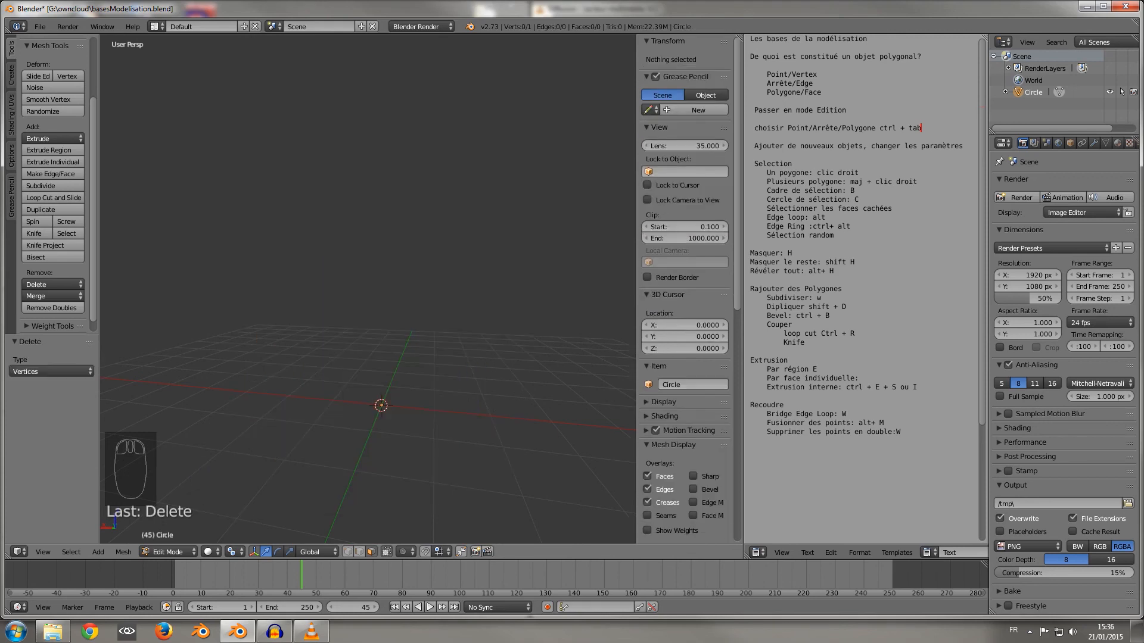
# Switch to vertex selection mode to check what remains, and undo the deletion of the side loop's vertices.
pyautogui.click(348, 552)
pyautogui.hotkey('ctrl', 'z')
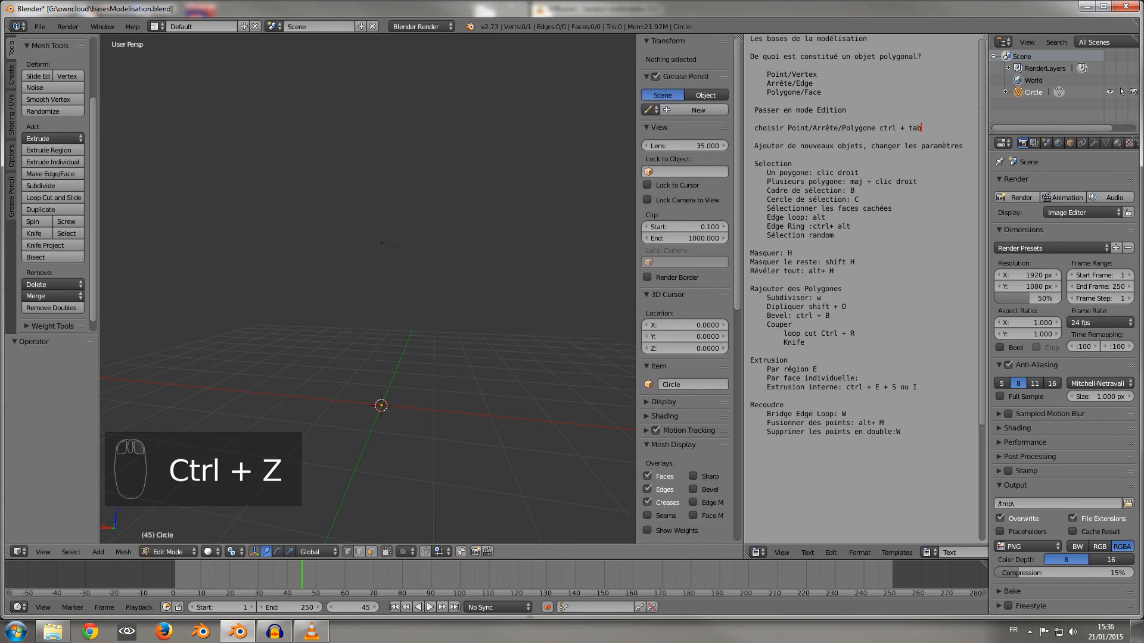
pyautogui.hotkey('ctrl', 'z')
pyautogui.hotkey('ctrl', 'z')
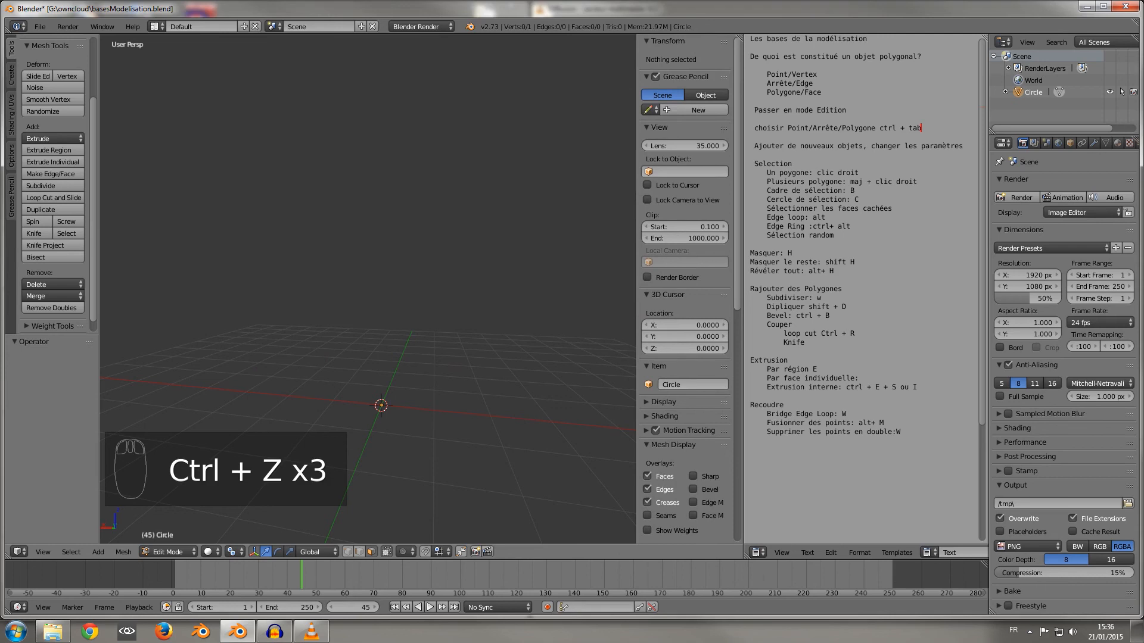
pyautogui.hotkey('ctrl', 'z')
pyautogui.hotkey('ctrl', 'z')
pyautogui.hotkey('ctrl', 'z')
pyautogui.moveTo(381, 297); pyautogui.dragTo(387, 315, button='middle')
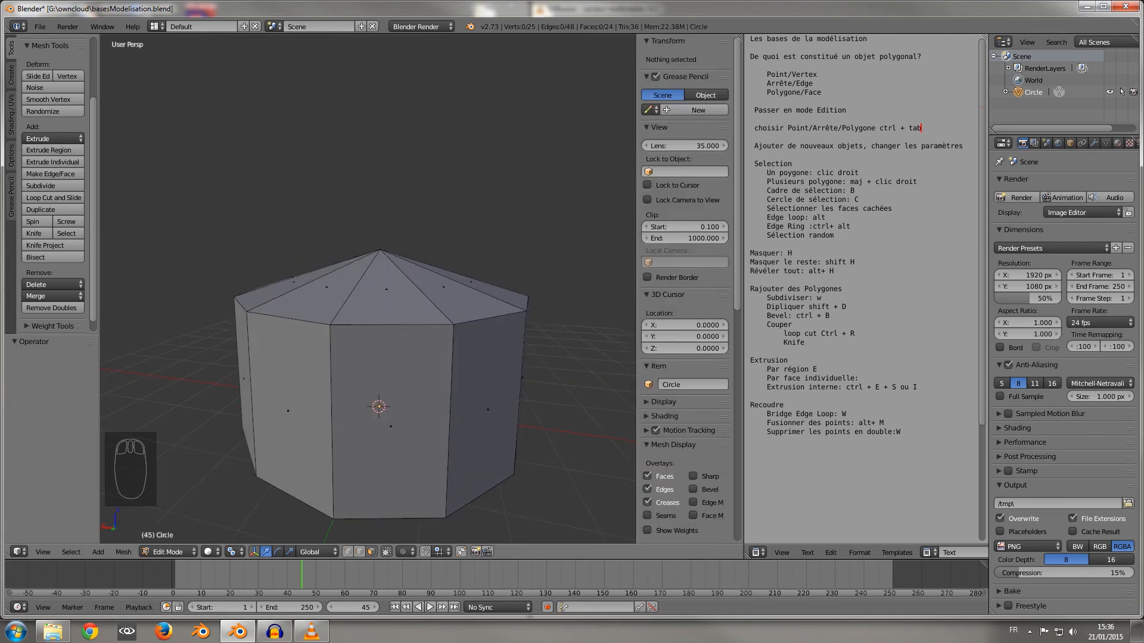
# Select the cylinder's loop of side faces again, delete it with the Faces option, and undo the deletion.
pyautogui.keyDown('alt'); pyautogui.rightClick(334, 406); pyautogui.keyUp('alt')
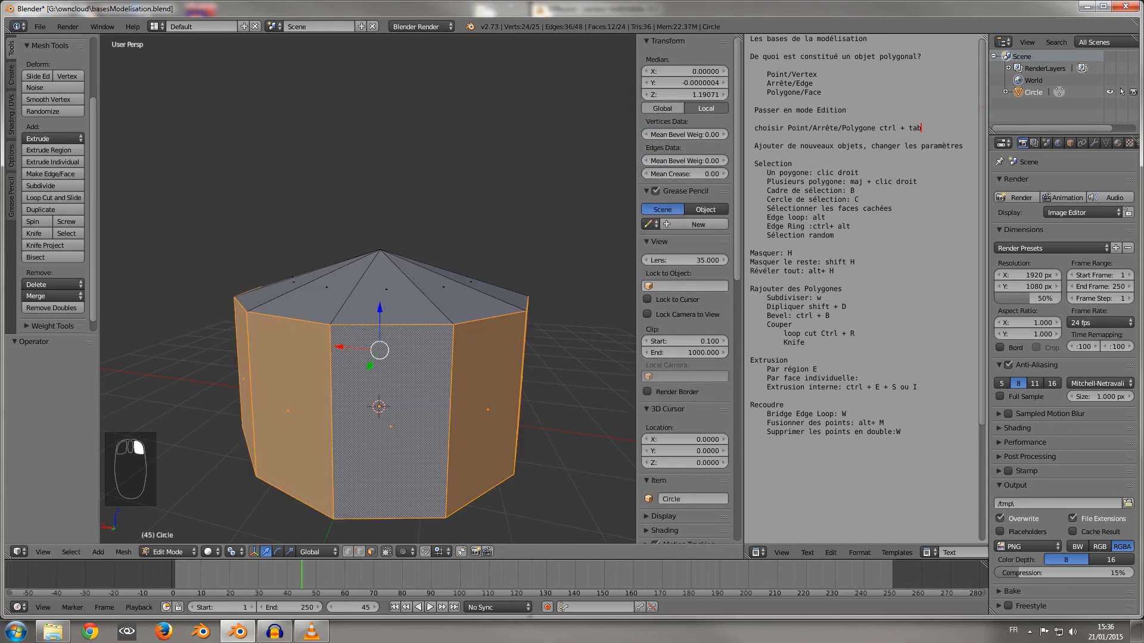
pyautogui.press('Delete')
pyautogui.click(307, 471)
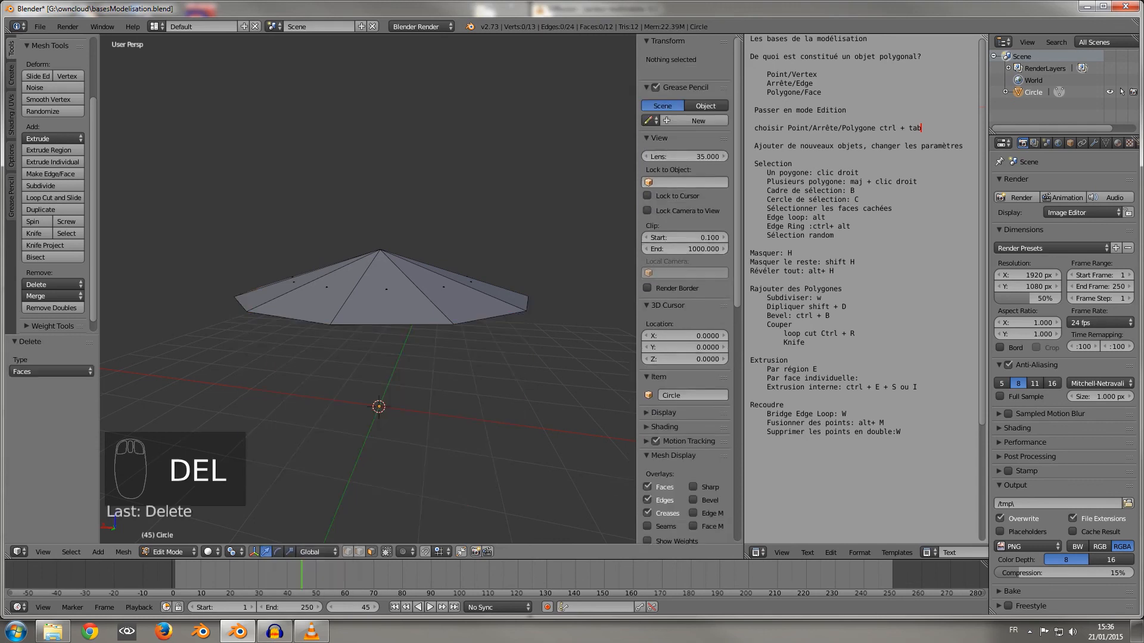
pyautogui.moveTo(306, 470)
pyautogui.mouseDown(button='middle')
pyautogui.moveTo(335, 445)
pyautogui.moveTo(323, 473)
pyautogui.mouseUp(button='middle')
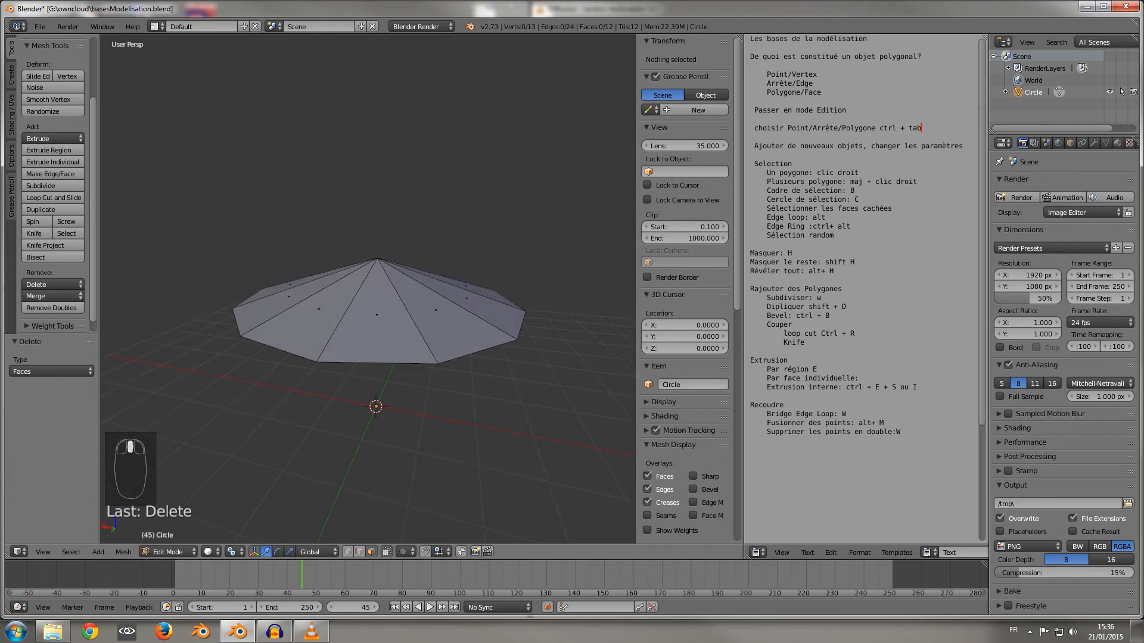
pyautogui.hotkey('ctrl', 'z')
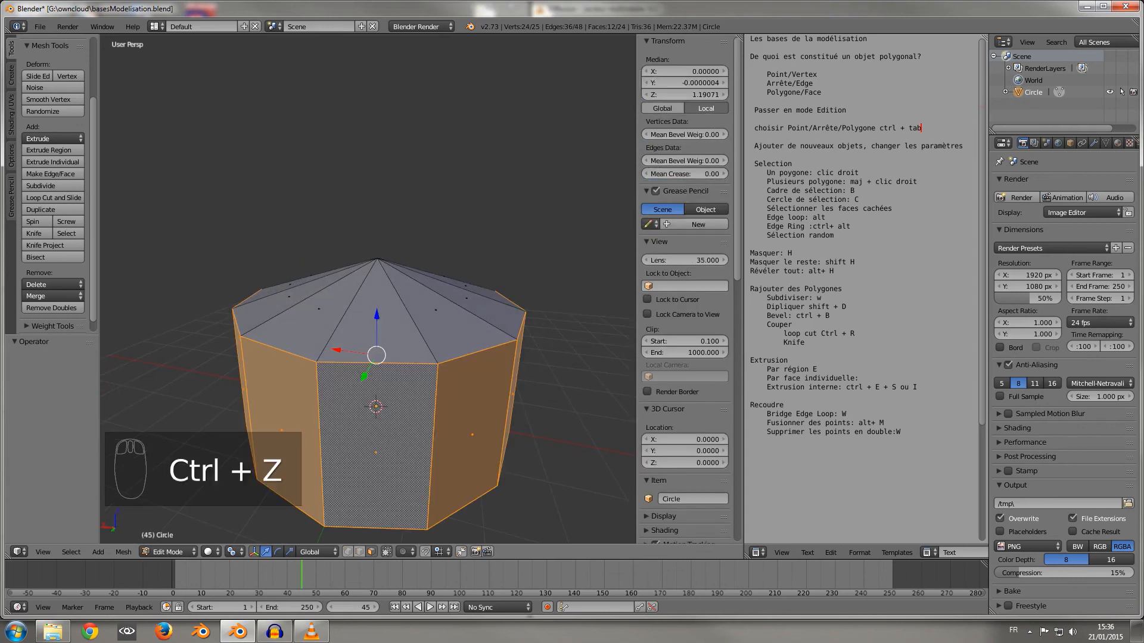
# Delete the cylinder's selected side faces with the Edges option, inspect the remaining mesh, and undo the deletion.
pyautogui.press('Delete')
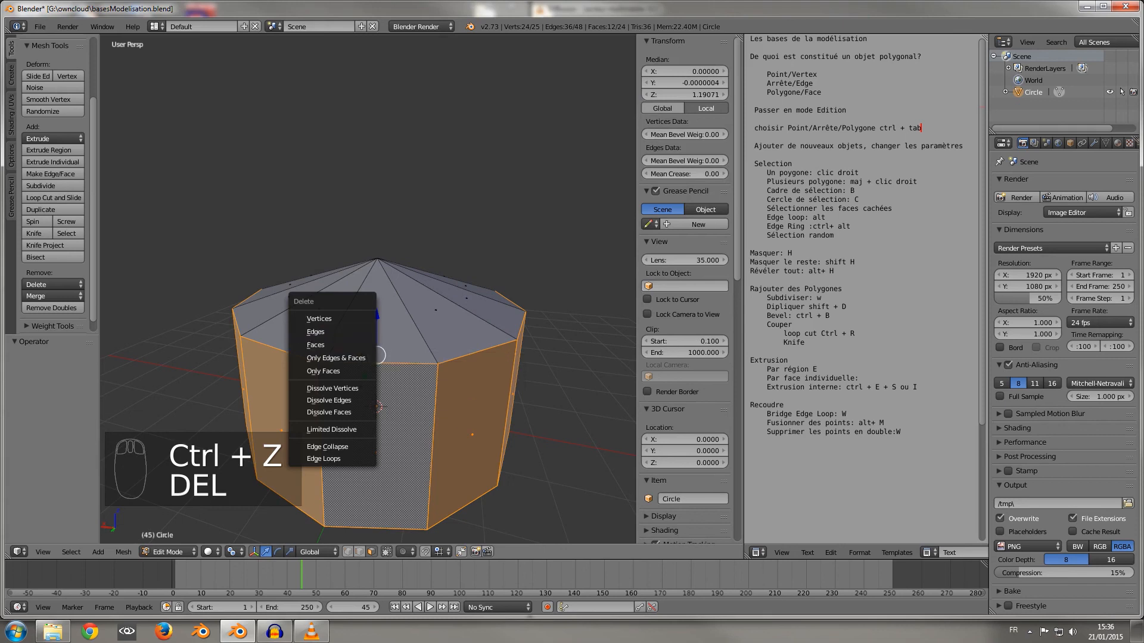
pyautogui.click(324, 332)
pyautogui.moveTo(324, 332); pyautogui.dragTo(361, 332, button='middle')
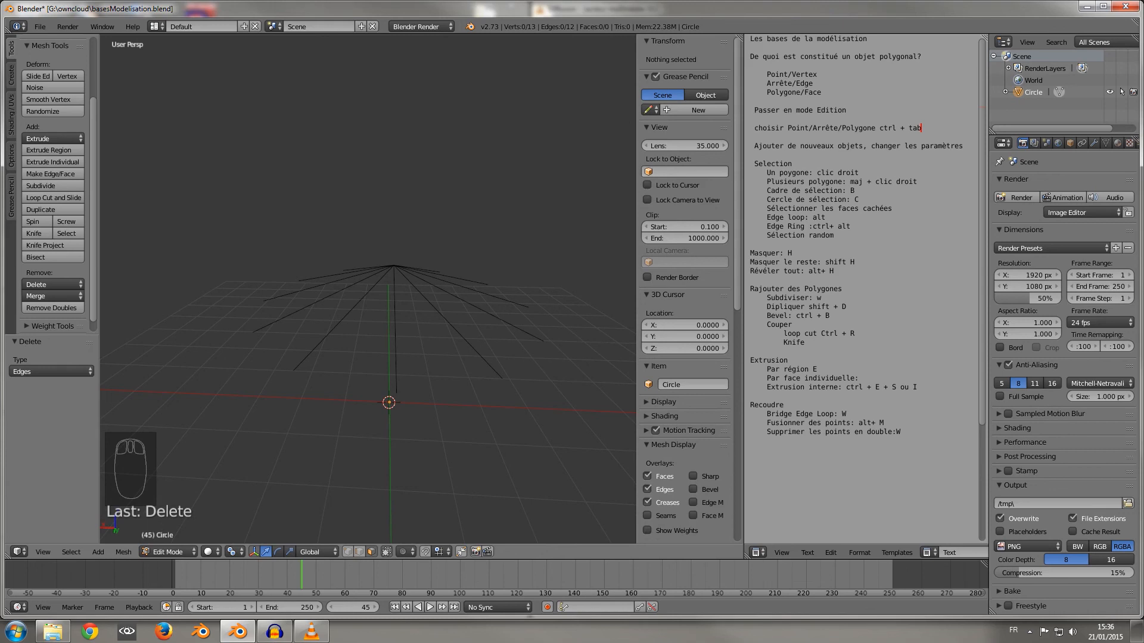
pyautogui.hotkey('ctrl', 'z')
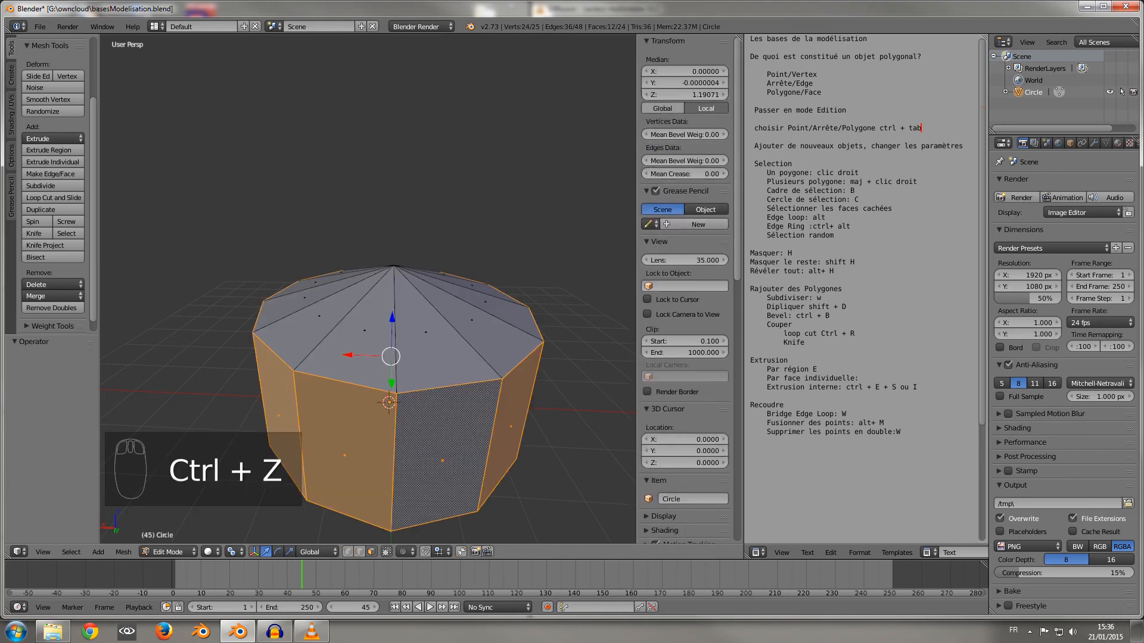
# Delete the cylinder's selected side faces with the Faces option and inspect the remaining roof in edge selection mode.
pyautogui.press('Delete')
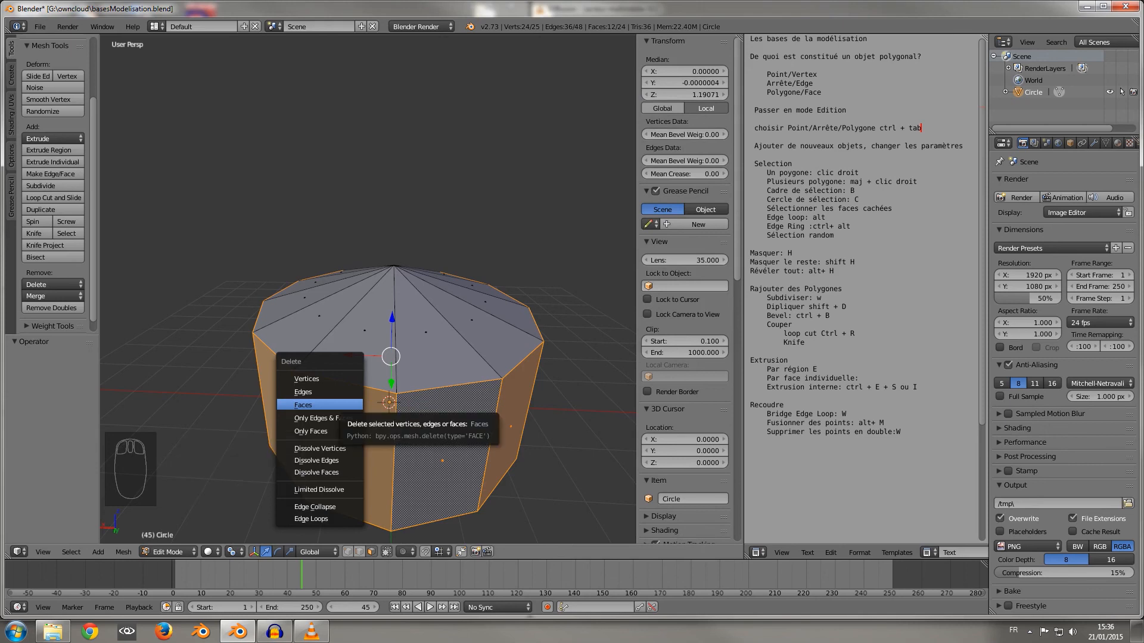
pyautogui.click(319, 406)
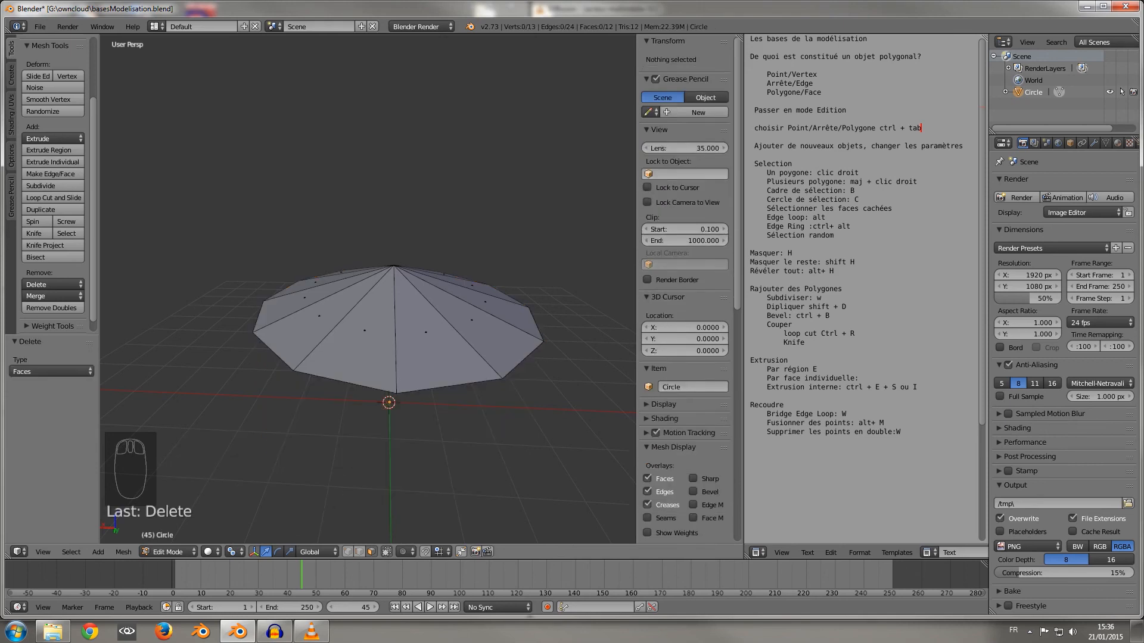
pyautogui.scroll(-2, 387, 358)
pyautogui.click(360, 552)
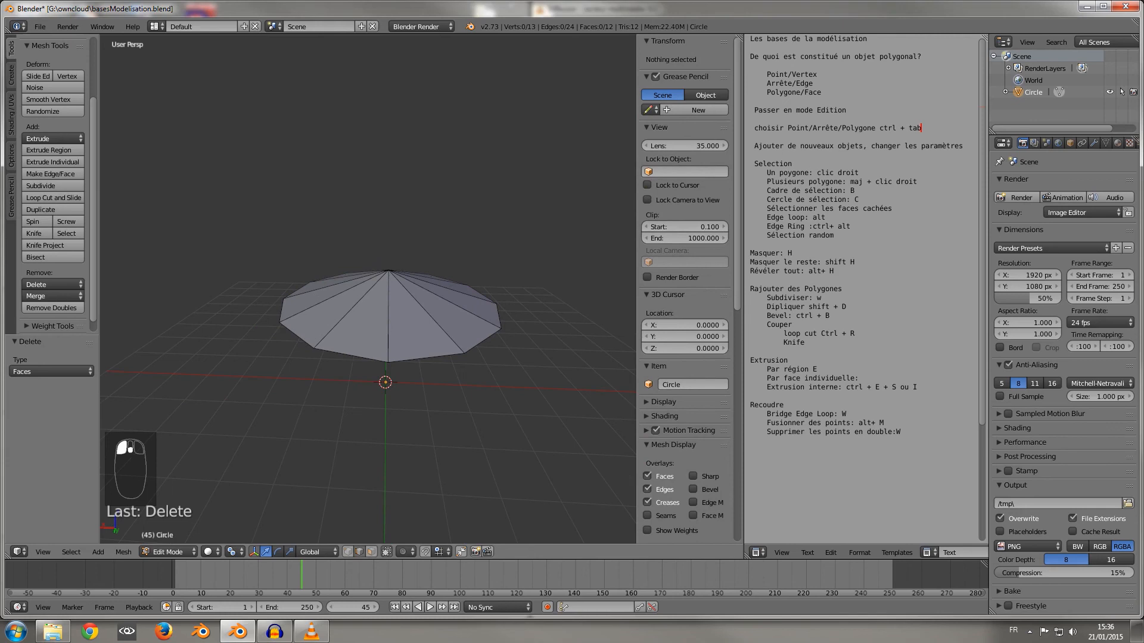
pyautogui.moveTo(382, 440); pyautogui.dragTo(374, 417, button='middle')
pyautogui.press('Tab')
pyautogui.press('Tab')
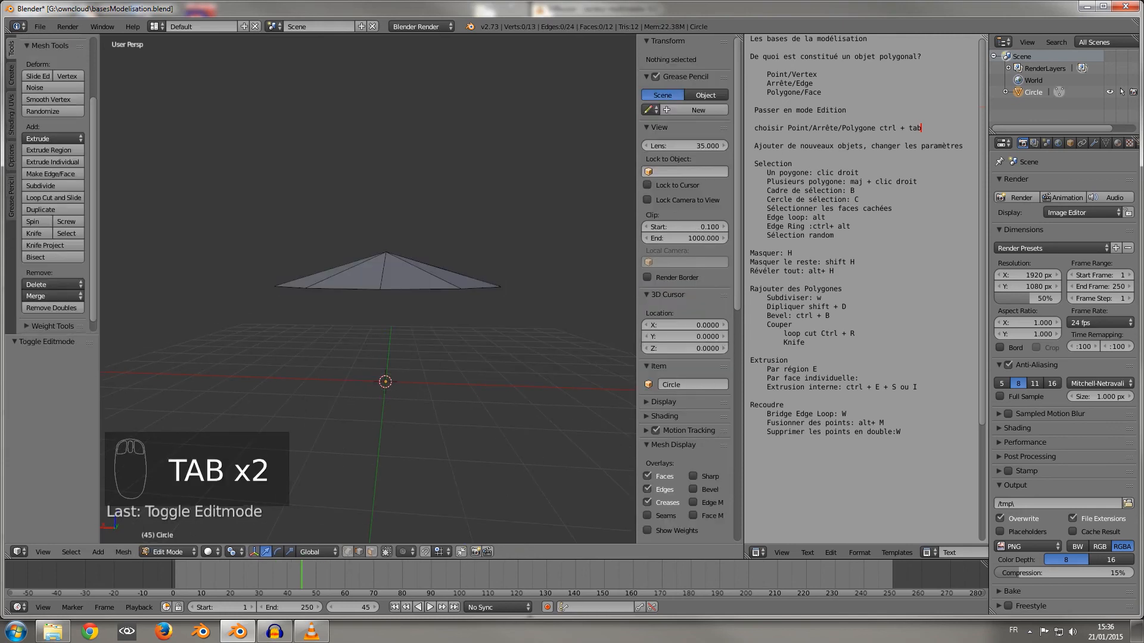
# Undo the selection mode change and the deletion of the cylinder's side faces.
pyautogui.hotkey('ctrl', 'z')
pyautogui.hotkey('ctrl', 'z')
pyautogui.hotkey('ctrl', 'z')
pyautogui.hotkey('ctrl', 'z')
pyautogui.hotkey('ctrl', 'z')
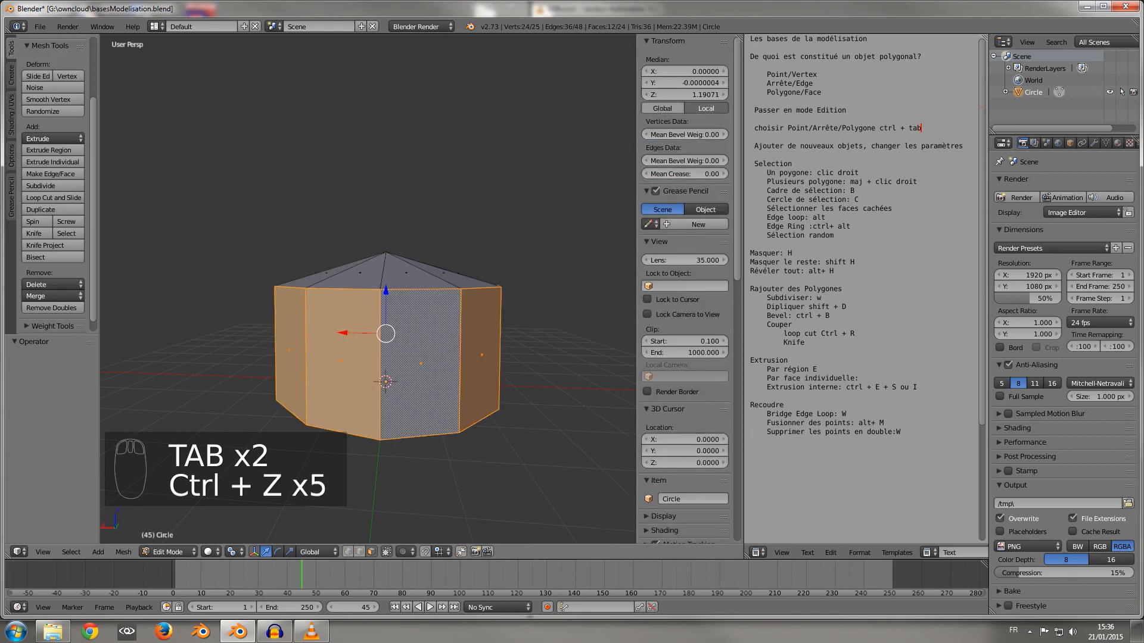
# Delete the cylinder's selected side faces with the Only Faces option, inspect the remaining edges, and undo the deletion.
pyautogui.press('Delete')
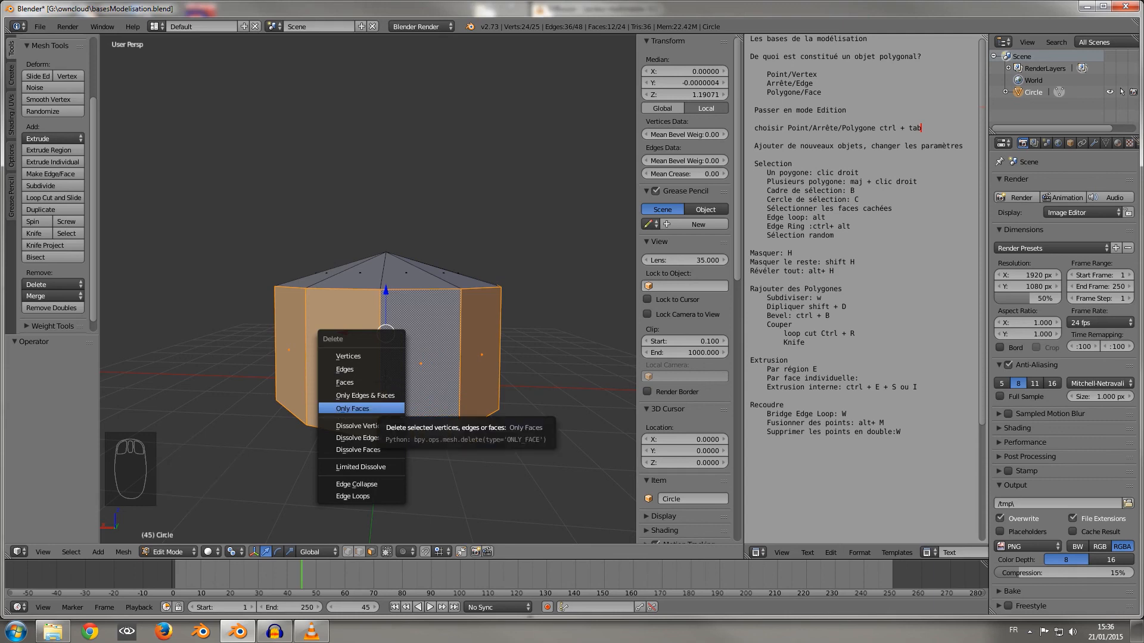
pyautogui.click(370, 408)
pyautogui.moveTo(371, 408); pyautogui.dragTo(331, 429, button='middle')
pyautogui.hotkey('ctrl', 'z')
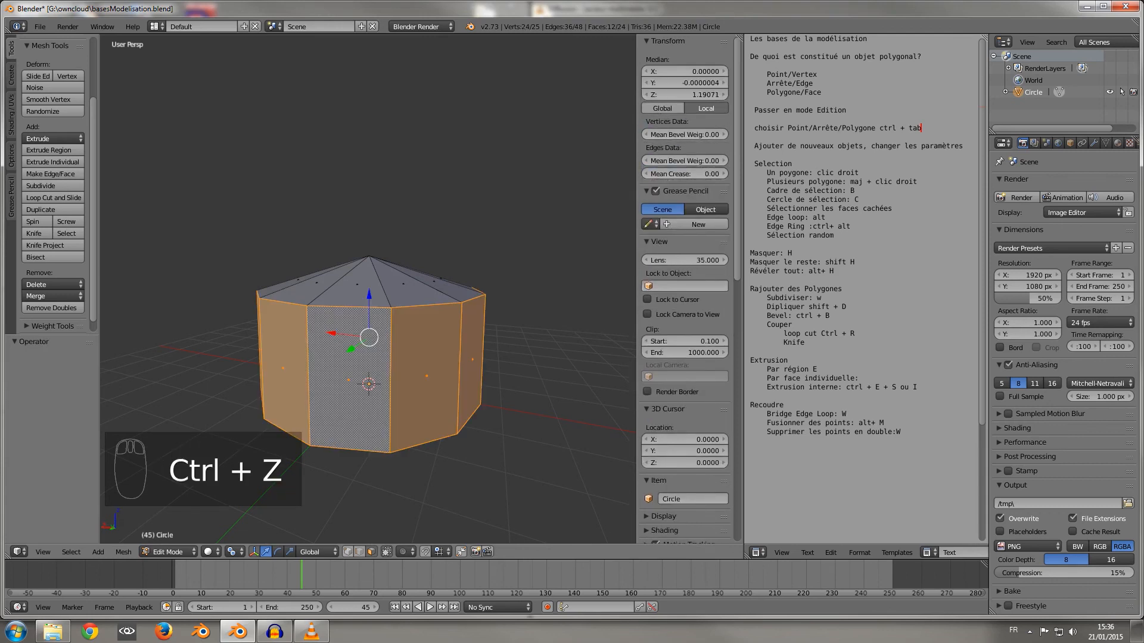
# In vertex selection mode, add a single centred loop cut around the cylinder's sides.
pyautogui.click(347, 552)
pyautogui.hotkey('ctrl', 'r')
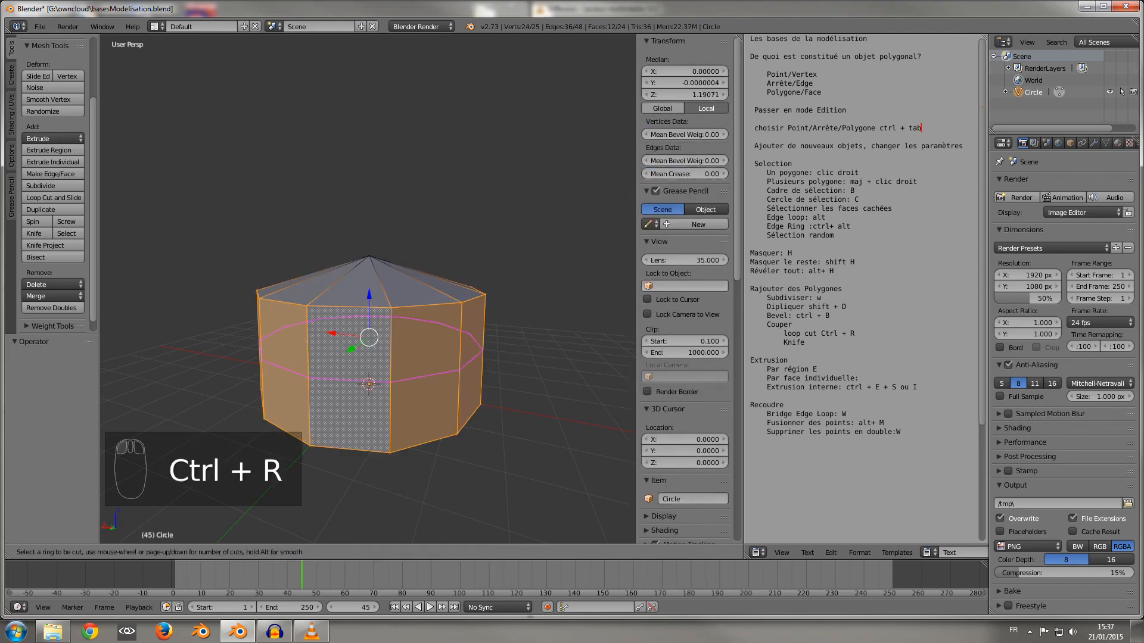
pyautogui.click(391, 358)
pyautogui.click(390, 358)
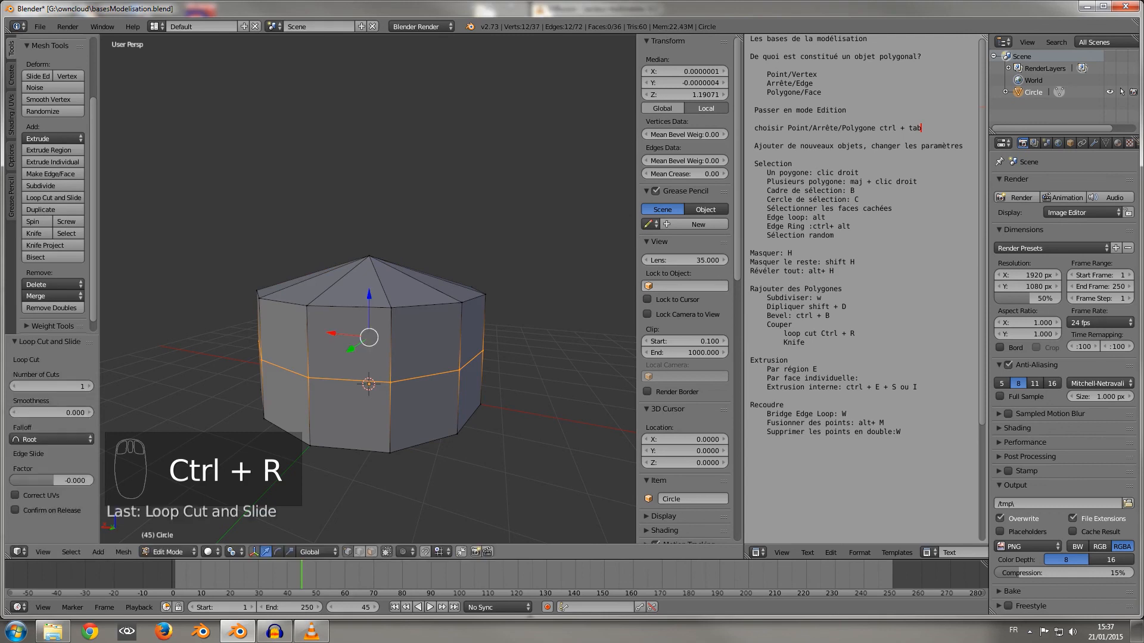
pyautogui.moveTo(390, 357); pyautogui.dragTo(352, 345, button='middle')
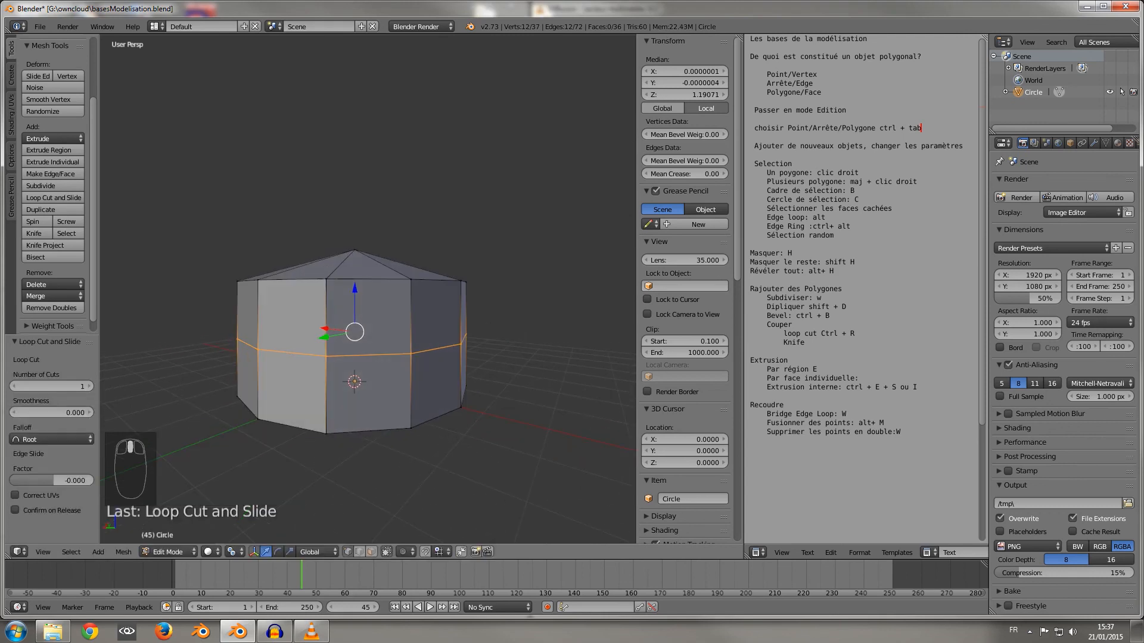
# Delete the new middle loop with the Vertices option, inspect the gap in the cylinder's sides, and undo the deletion.
pyautogui.press('Delete')
pyautogui.click(316, 293)
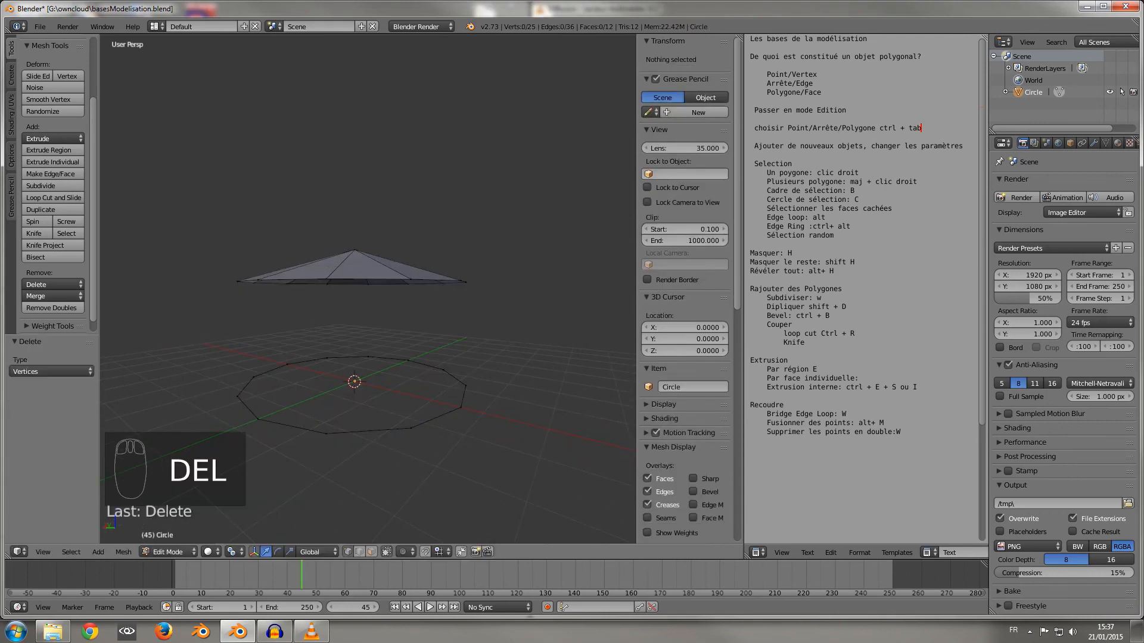
pyautogui.moveTo(315, 293); pyautogui.dragTo(354, 290, button='middle')
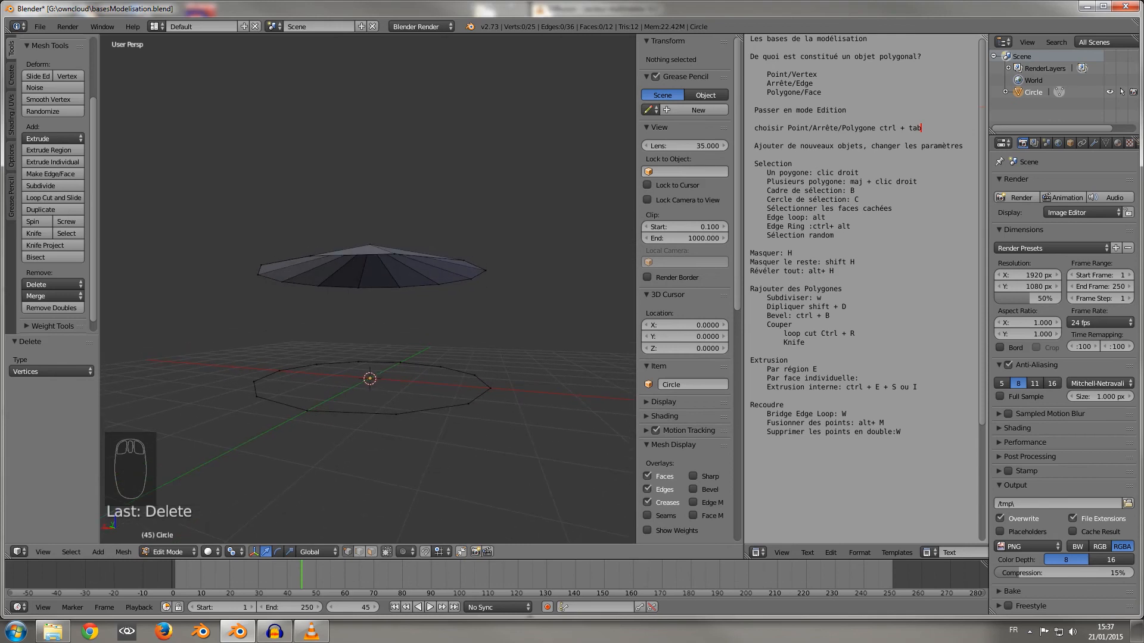
pyautogui.hotkey('ctrl', 'z')
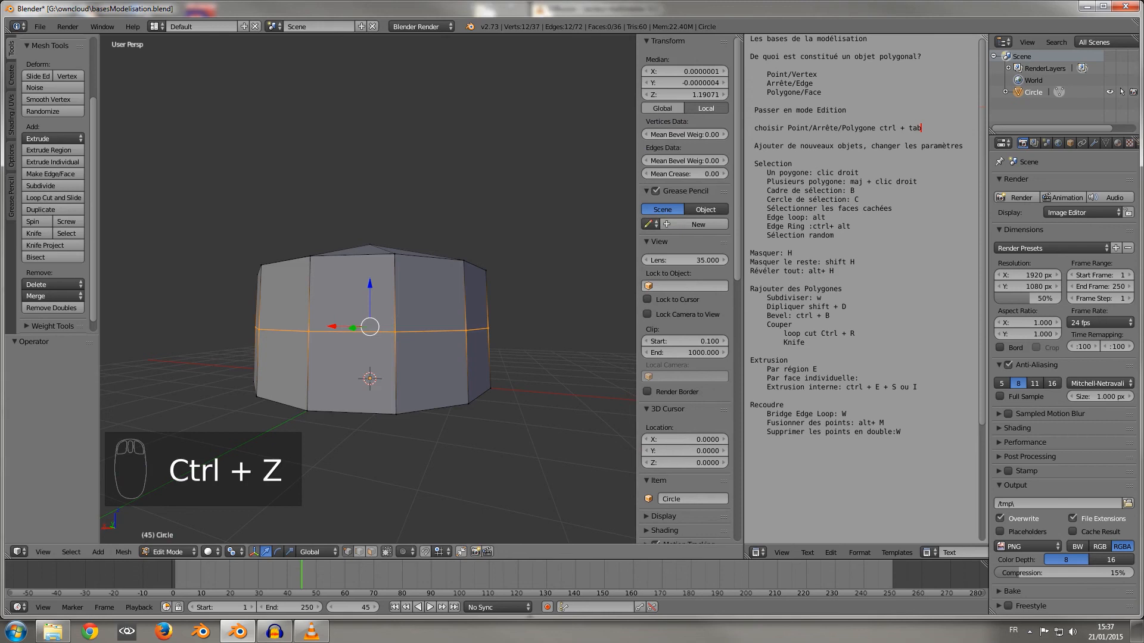
# Try to remove the cylinder's middle loop with the Dissolve Vertices option.
pyautogui.moveTo(360, 334); pyautogui.dragTo(356, 356, button='middle')
pyautogui.press('Delete')
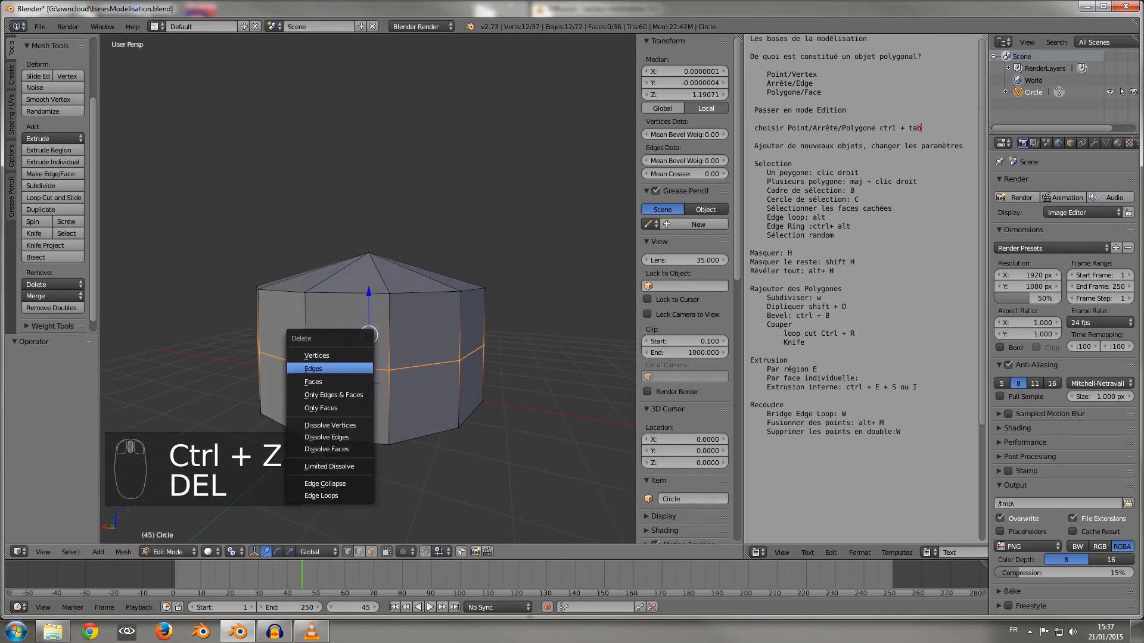
pyautogui.click(316, 426)
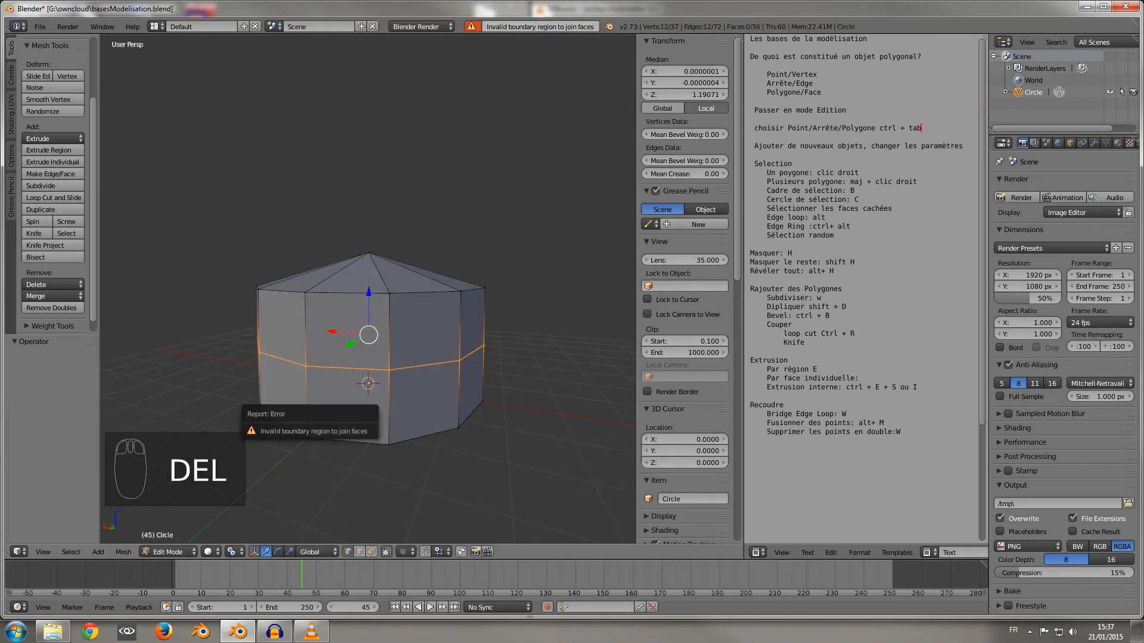
# In edge selection mode, remove the cylinder's middle edge loop with Dissolve Edges and inspect the resulting mesh.
pyautogui.click(359, 552)
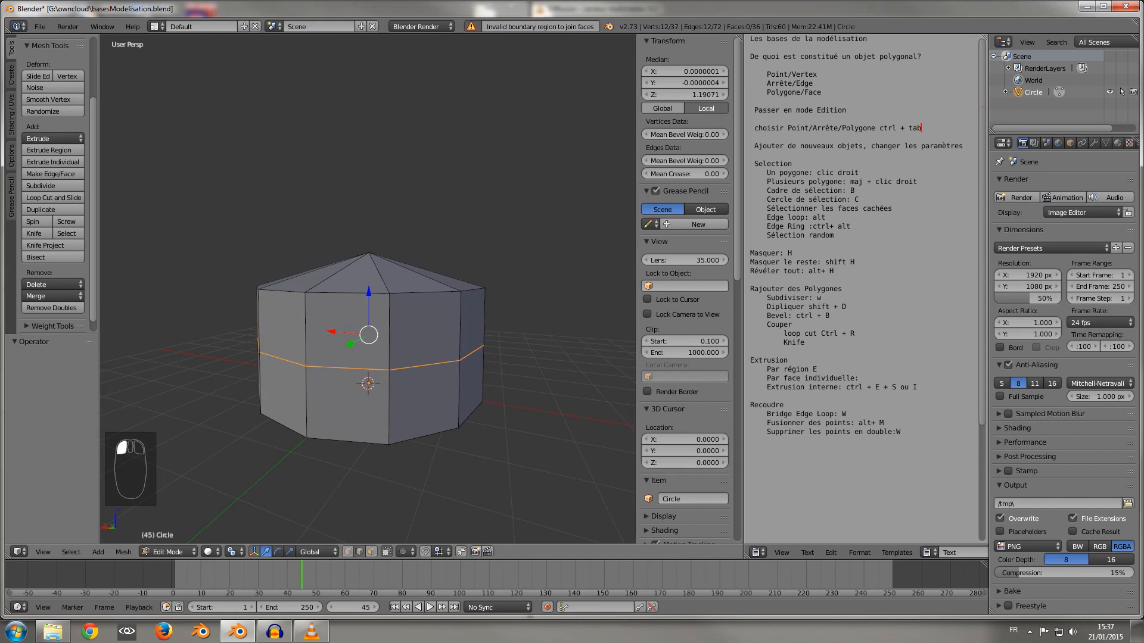
pyautogui.press('Delete')
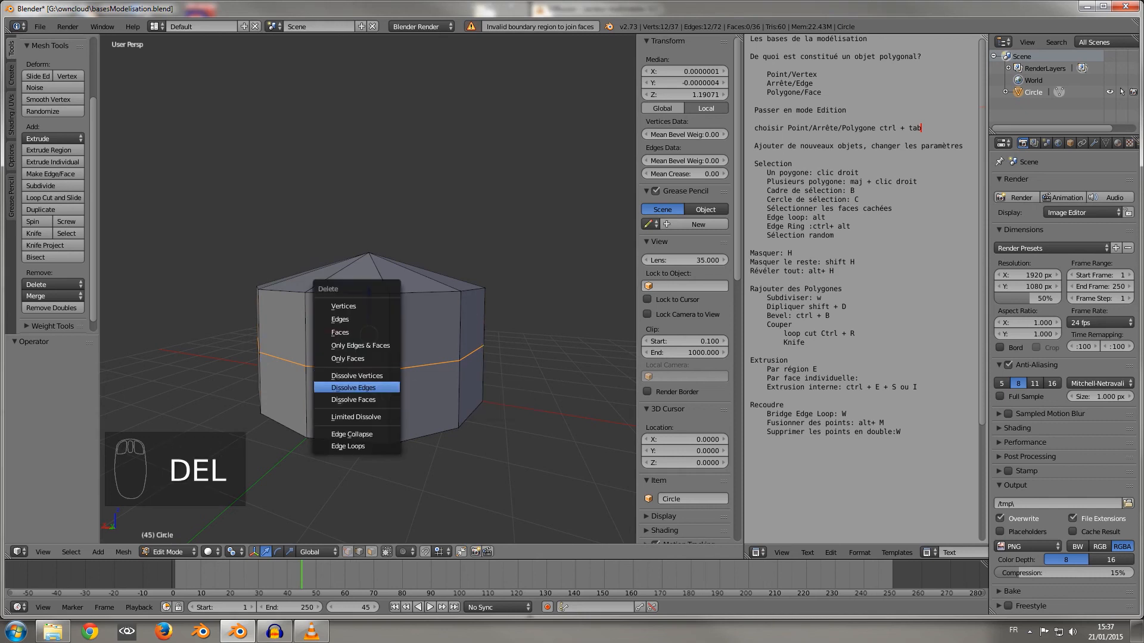
pyautogui.click(353, 388)
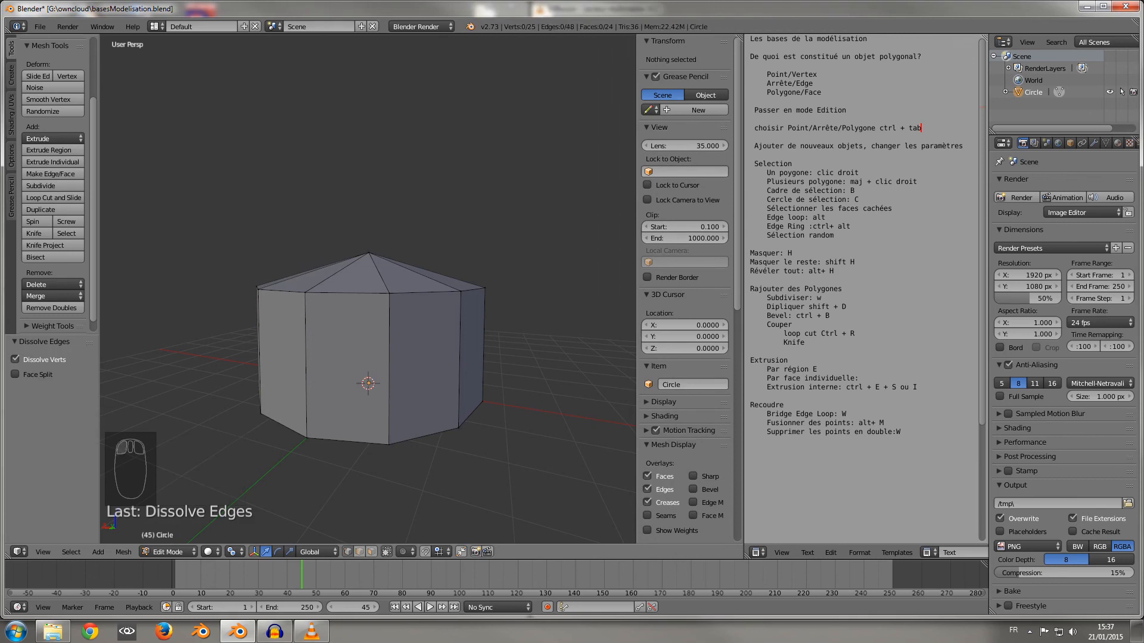
pyautogui.rightClick(389, 358)
pyautogui.moveTo(389, 357); pyautogui.dragTo(459, 417, button='middle')
pyautogui.scroll(-2, 426, 345)
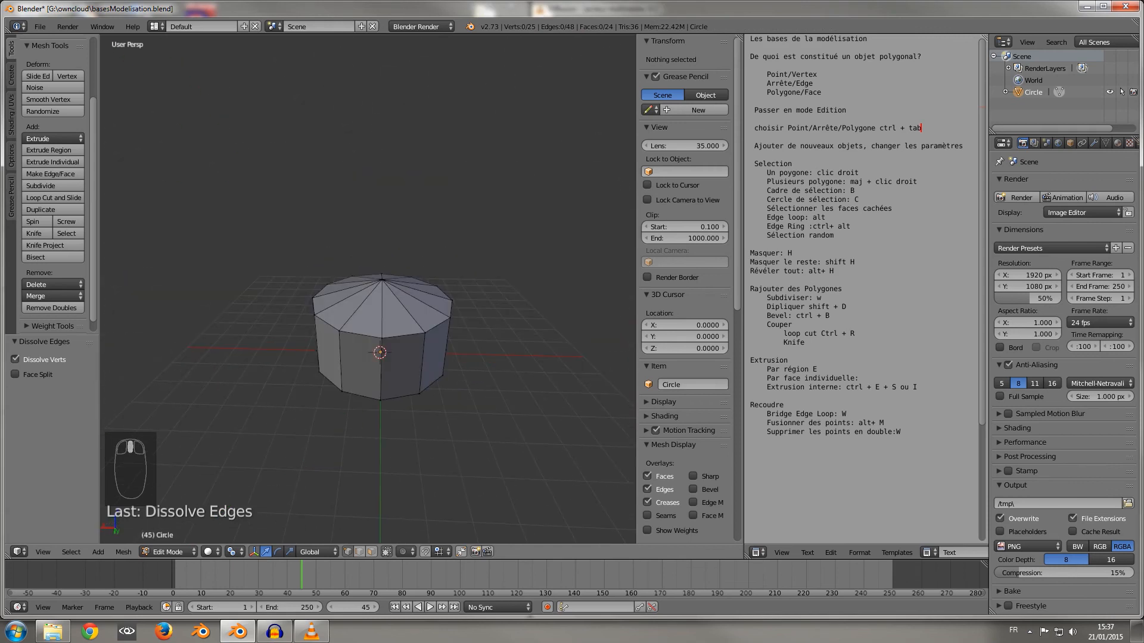